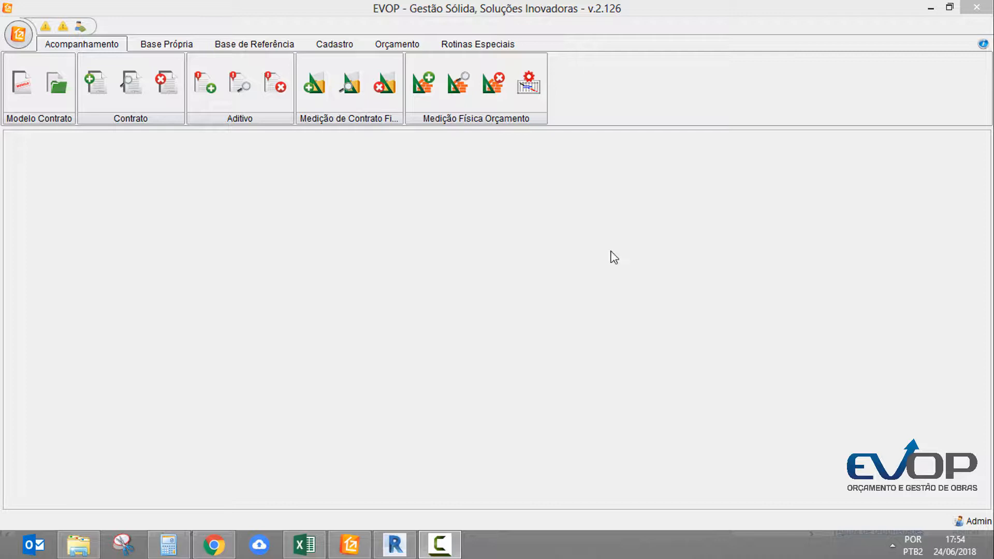
Switch to Revit and open the 3D - 1 documentation view of the electrical project
click(396, 544)
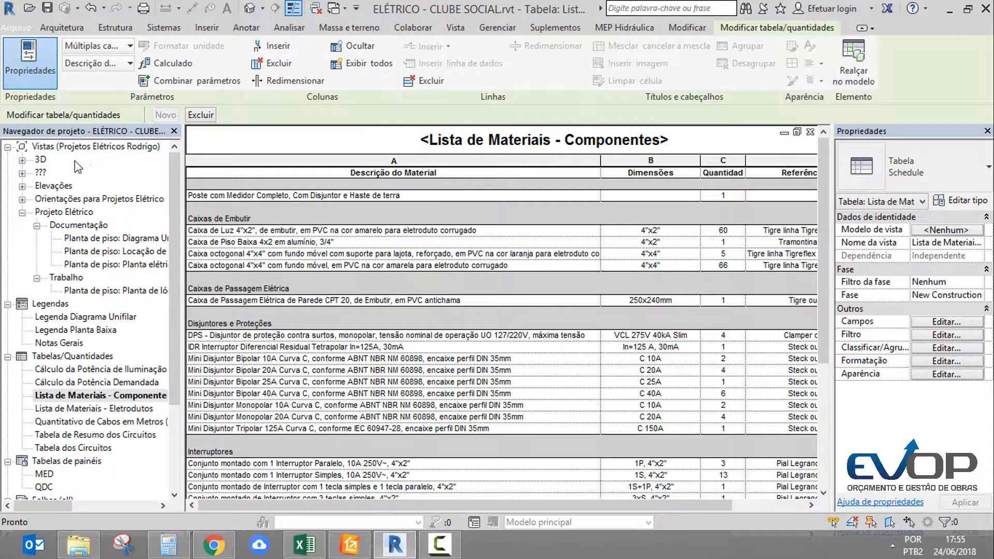
double_click(40, 161)
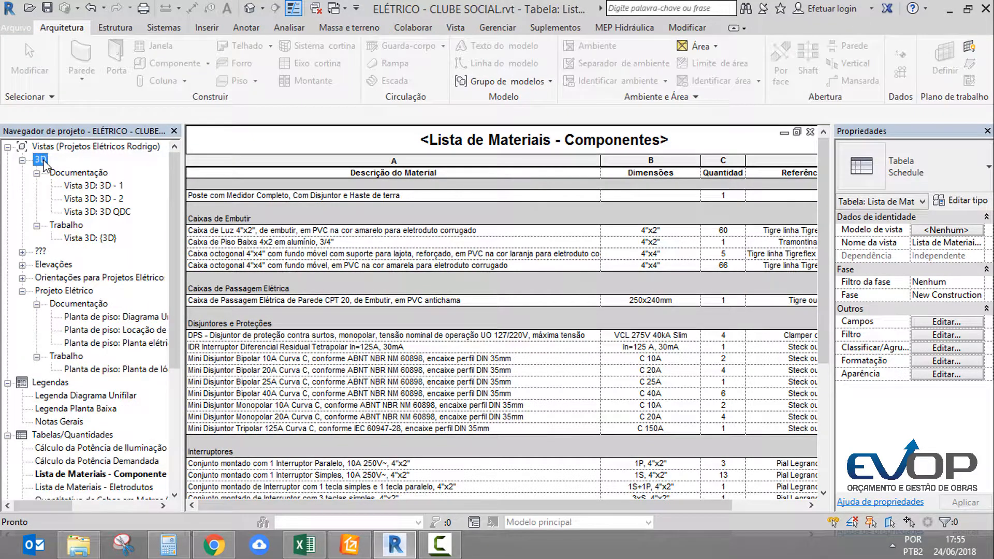
double_click(114, 188)
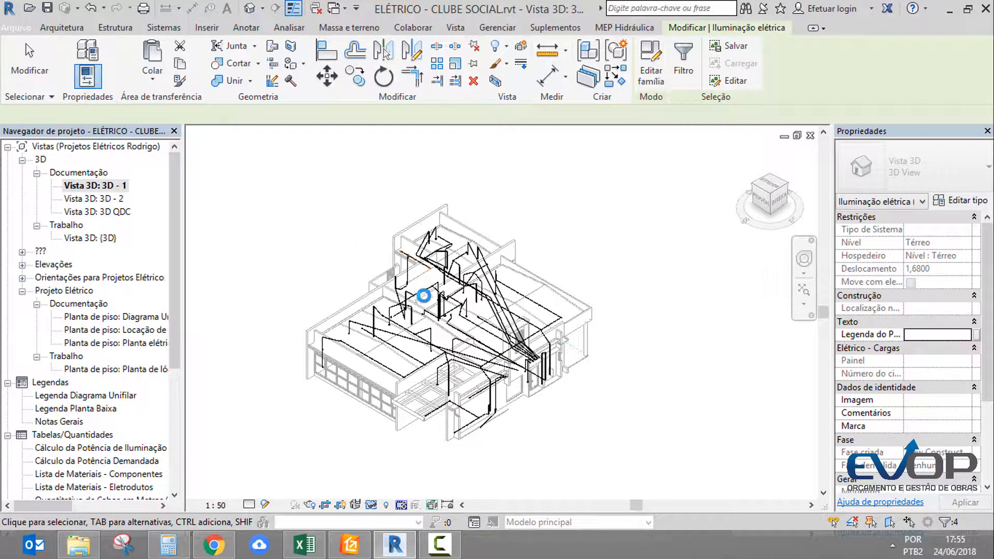
Examine the conduit runs across the building in the 3D - 1 view
click(422, 292)
scroll(406, 318, up, 5)
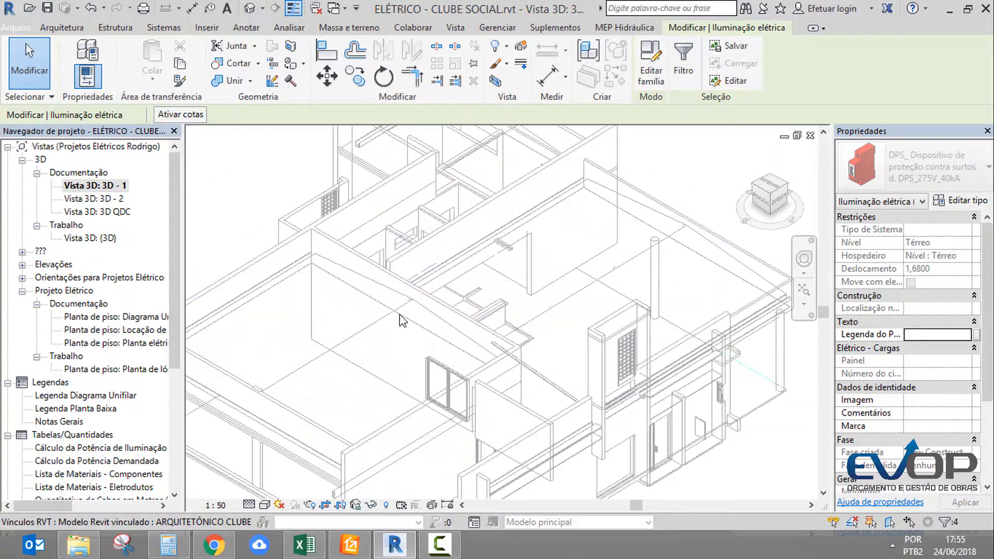
scroll(400, 317, up, 1)
scroll(378, 331, up, 1)
middle_drag(578, 361, 456, 217)
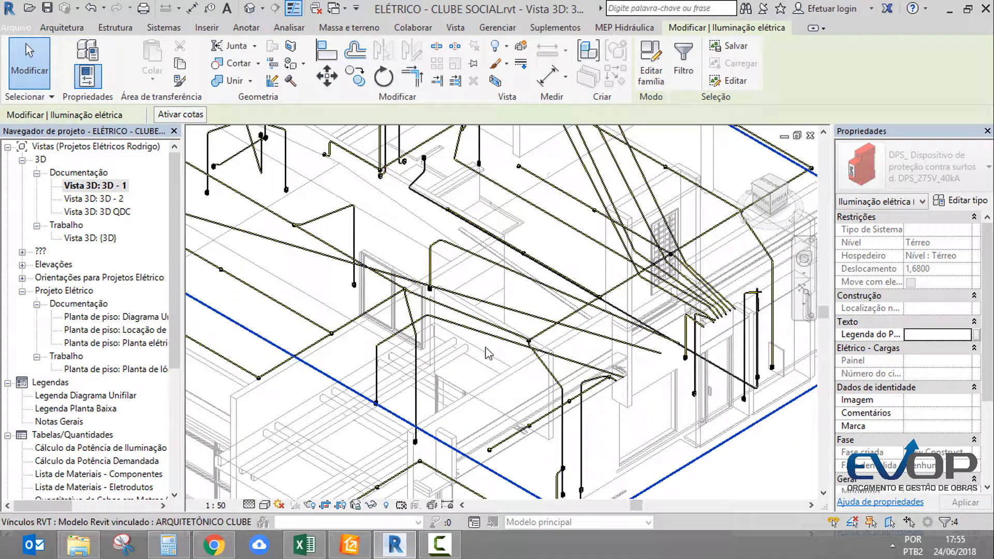
middle_drag(488, 354, 622, 302)
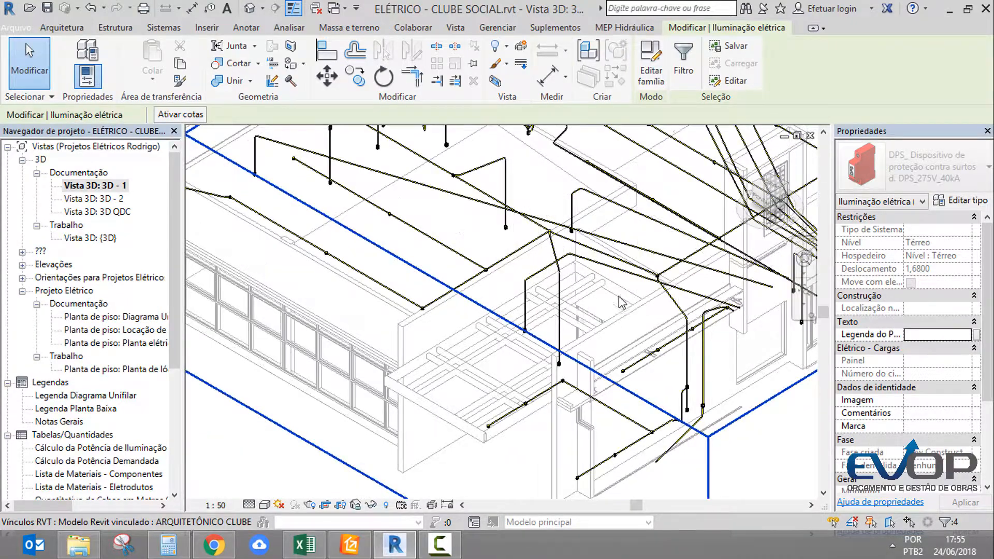
shift+middle_drag(468, 352, 319, 441)
click(293, 460)
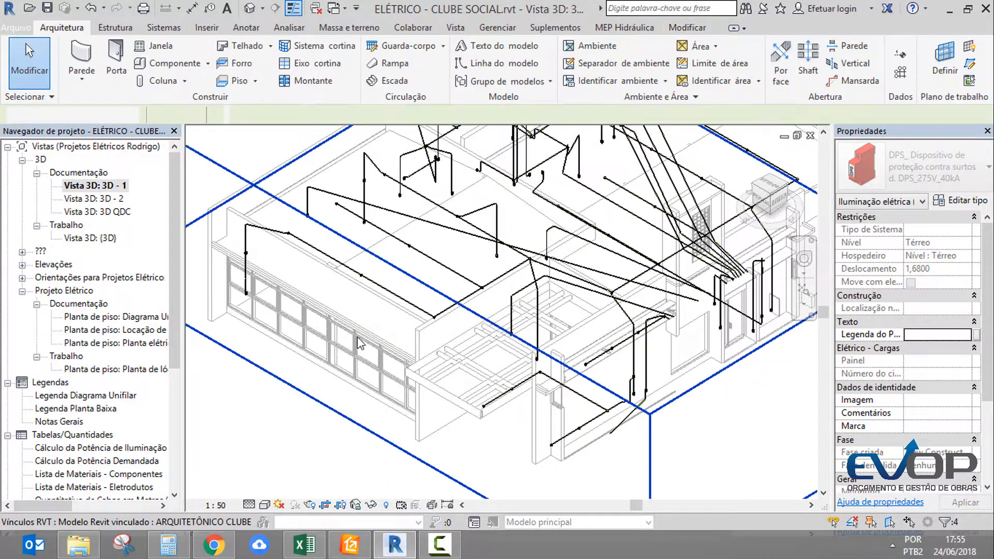
Select the linked architectural model to identify it, clear the selection, and look closer at the conduits near the entrance
click(422, 347)
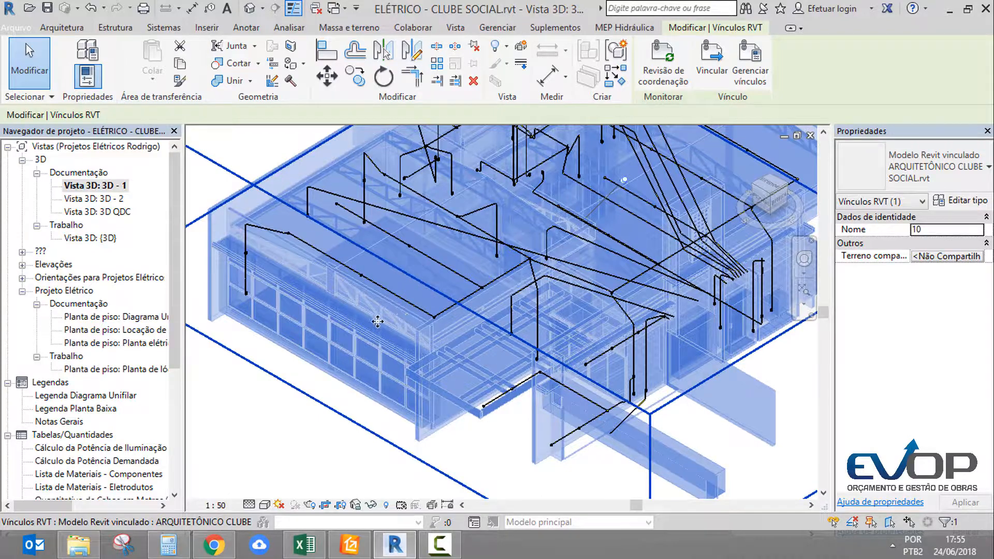
key(Escape)
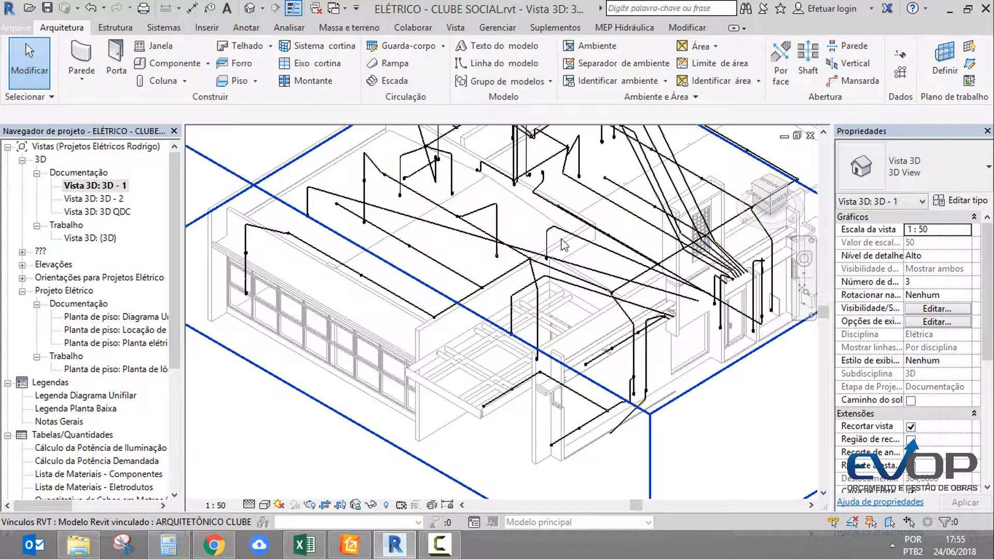
scroll(741, 337, up, 3)
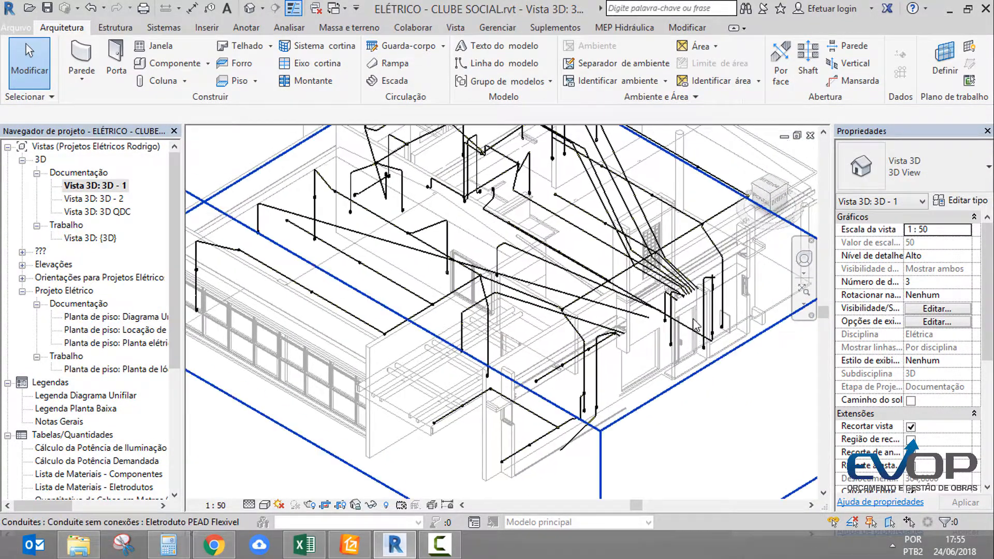
scroll(710, 284, up, 4)
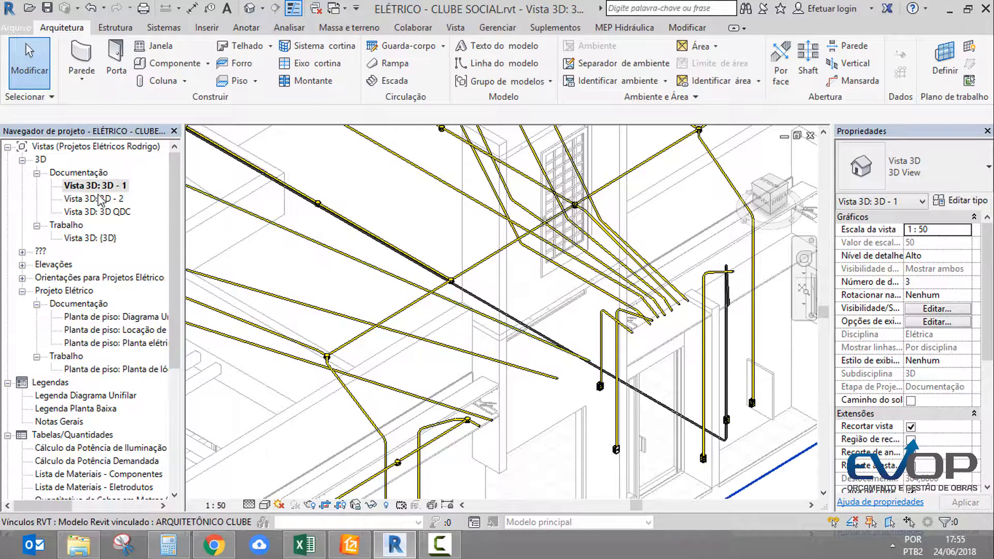
Open the {3D} working view and view the whole building from outside
click(91, 240)
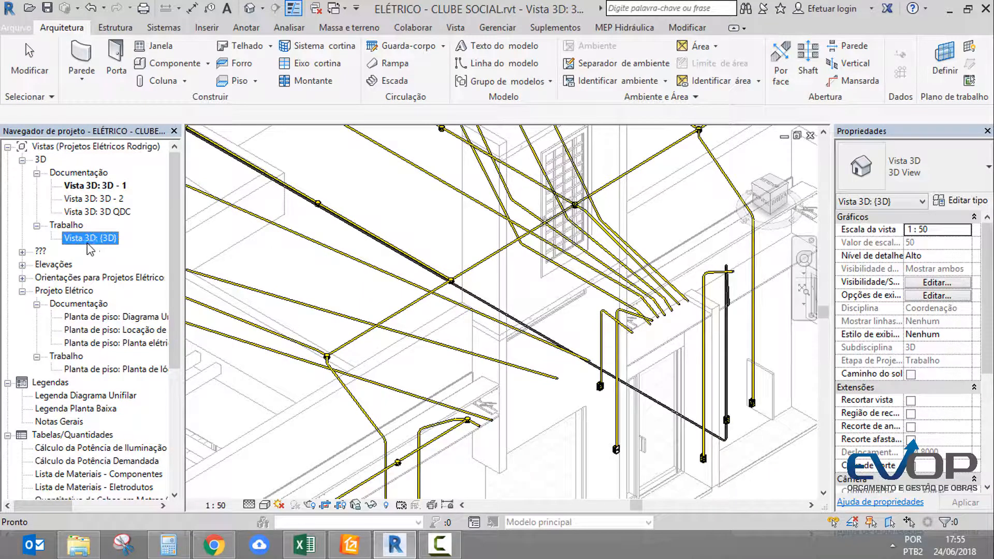
double_click(83, 242)
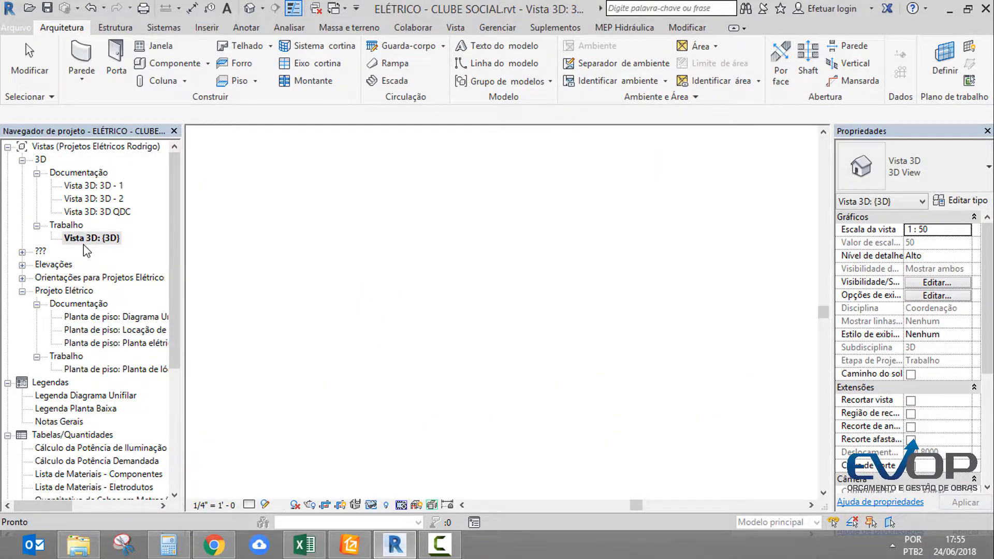
scroll(509, 317, up, 10)
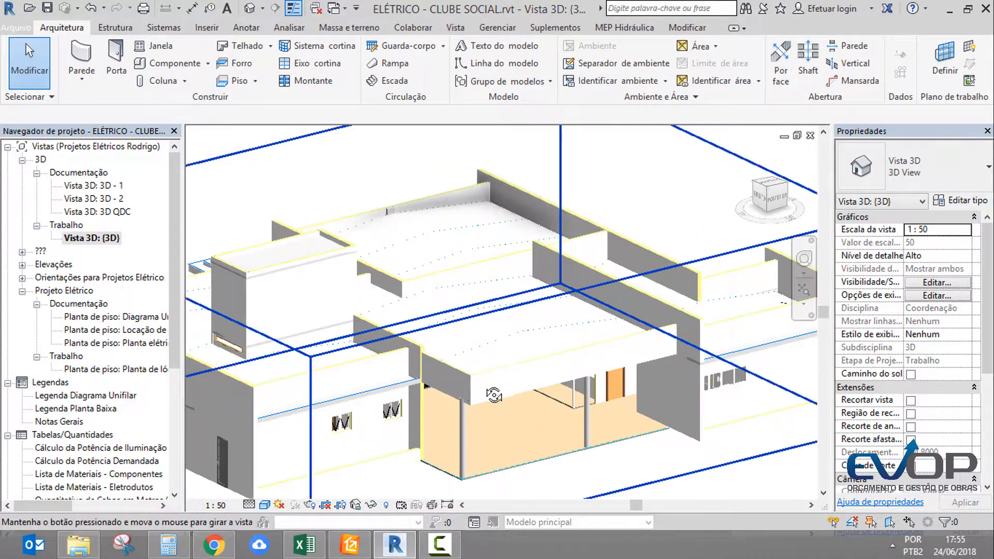
middle_drag(422, 431, 480, 313)
scroll(615, 321, down, 2)
key(v)
key(v)
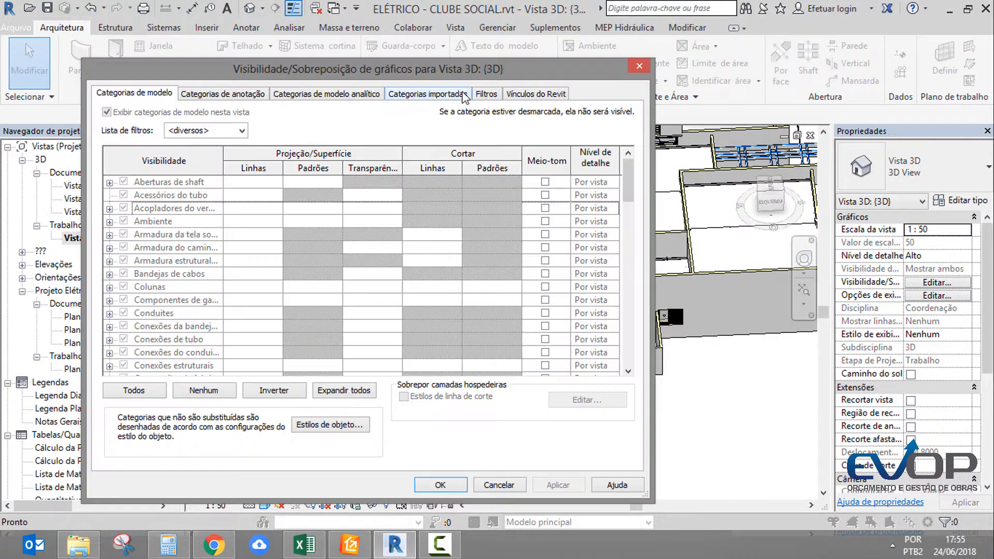
click(528, 94)
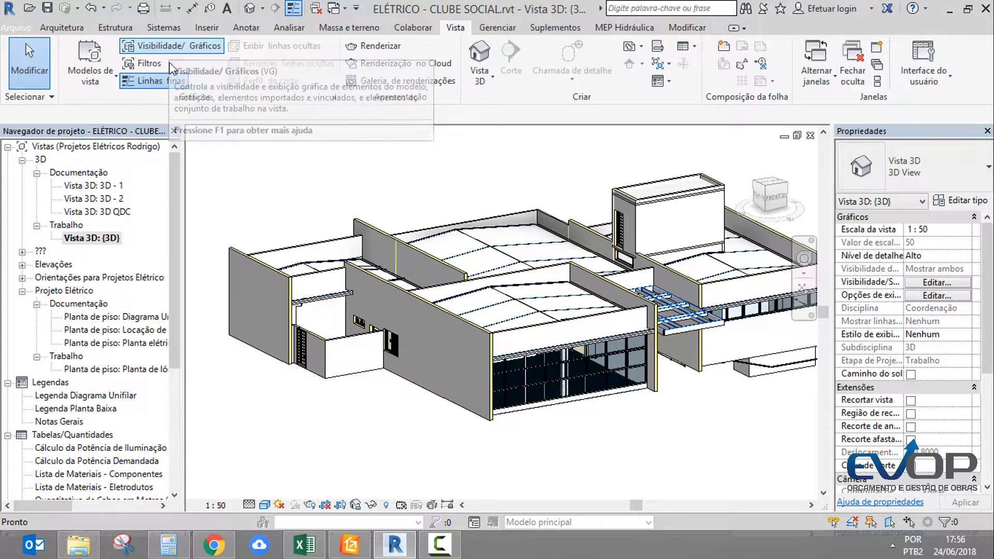
click(111, 81)
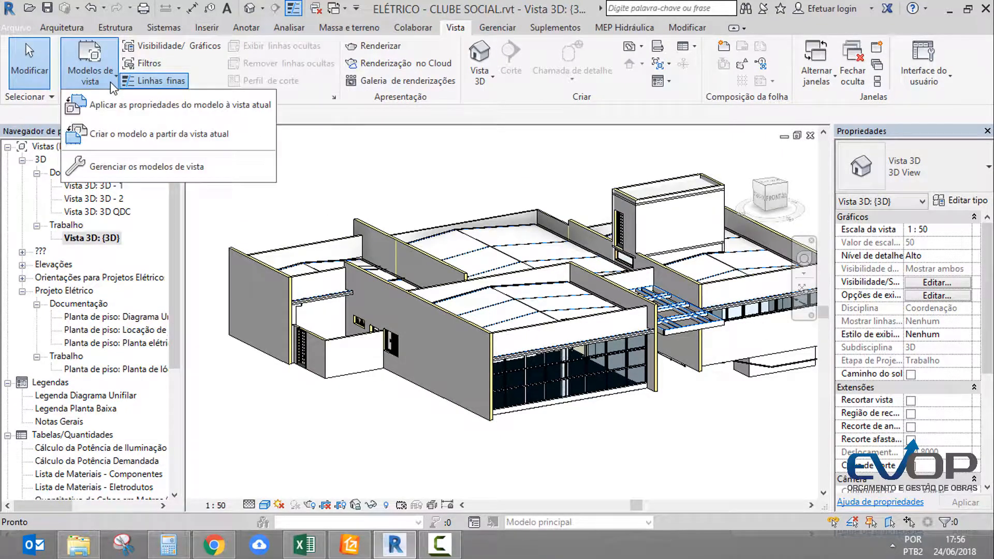
click(167, 168)
Assign the 3D Projeto Elétrico view template to the {3D} view and inspect the isolated conduit network
scroll(979, 329, down, 4)
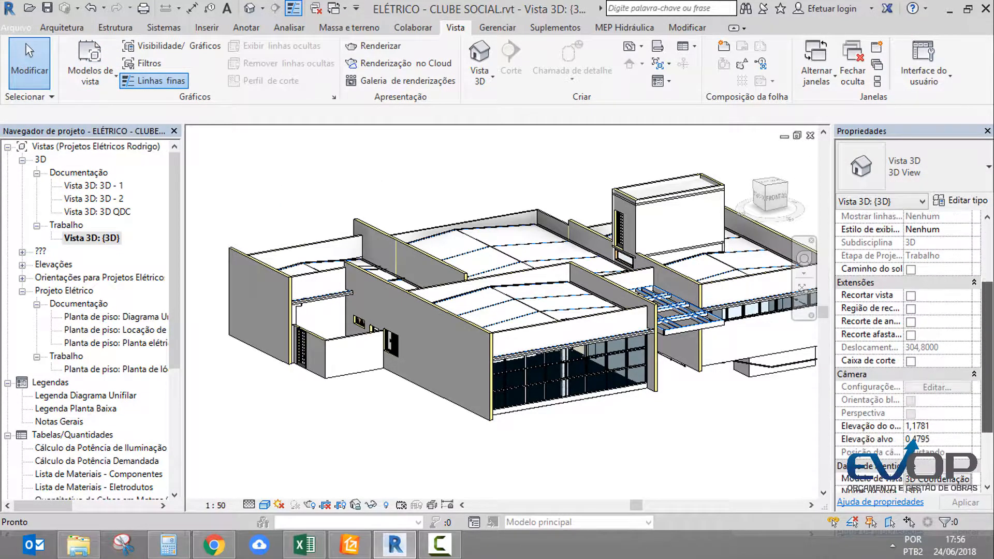
scroll(944, 412, down, 1)
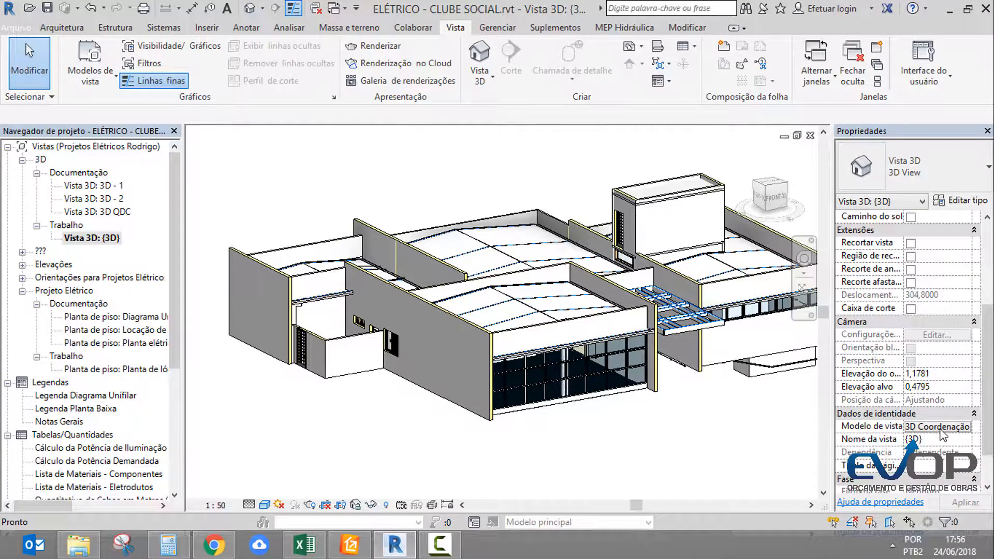
click(940, 429)
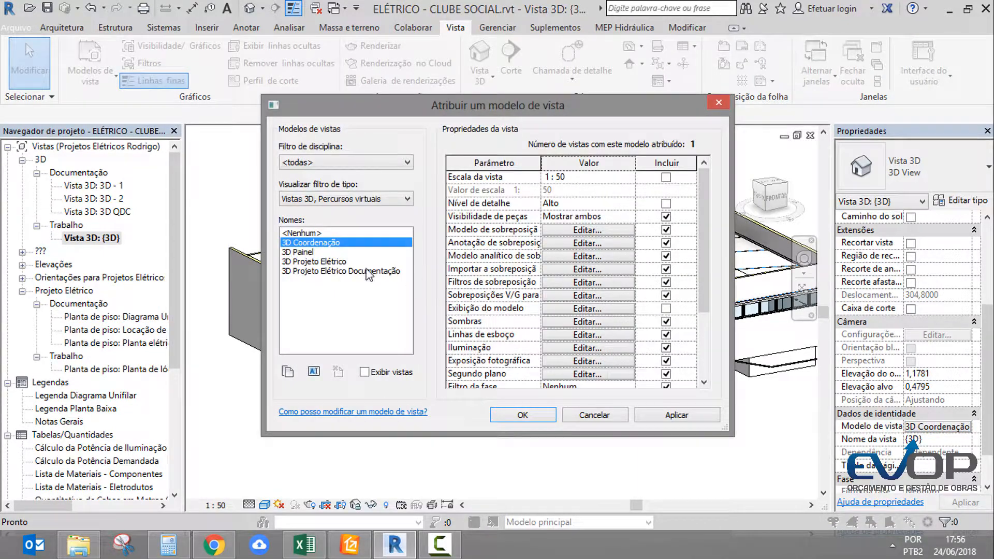
click(335, 262)
click(537, 419)
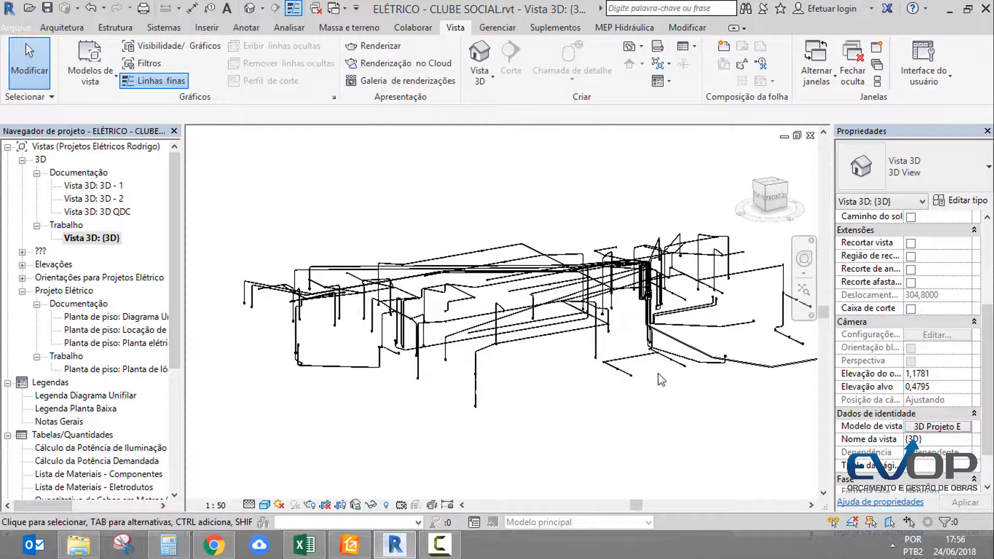
shift+middle_drag(700, 423, 668, 387)
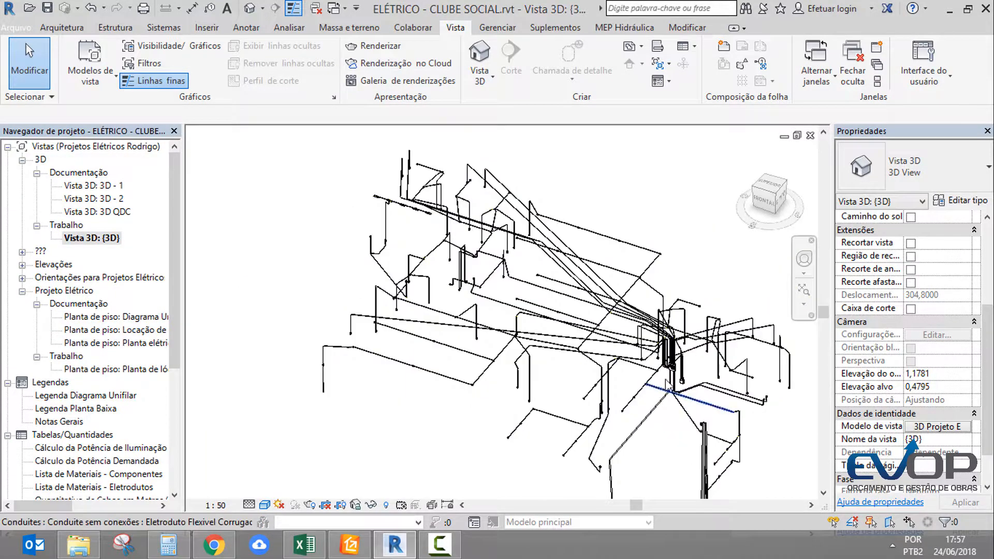
scroll(595, 344, up, 5)
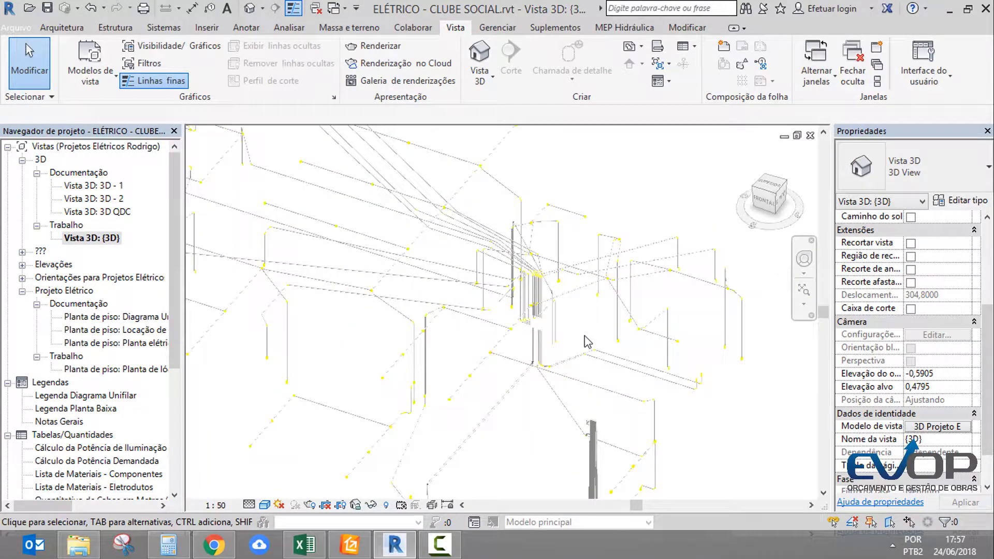
shift+middle_drag(594, 413, 705, 369)
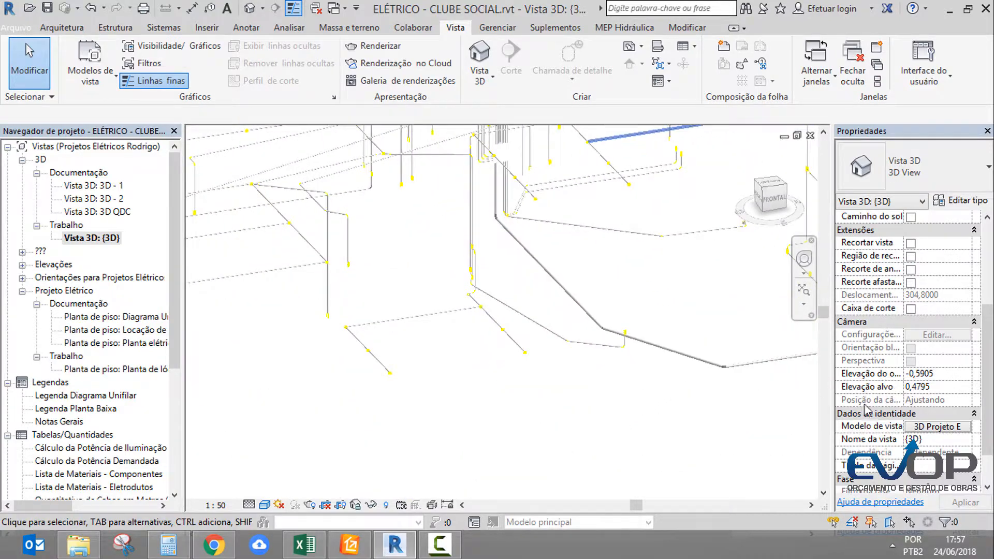
Assign the 3D Coordenação template to the {3D} view, with the linked ARQUITETÔNICO CLUBE SOCIAL.rvt model set as underlay (Subjacência)
click(954, 428)
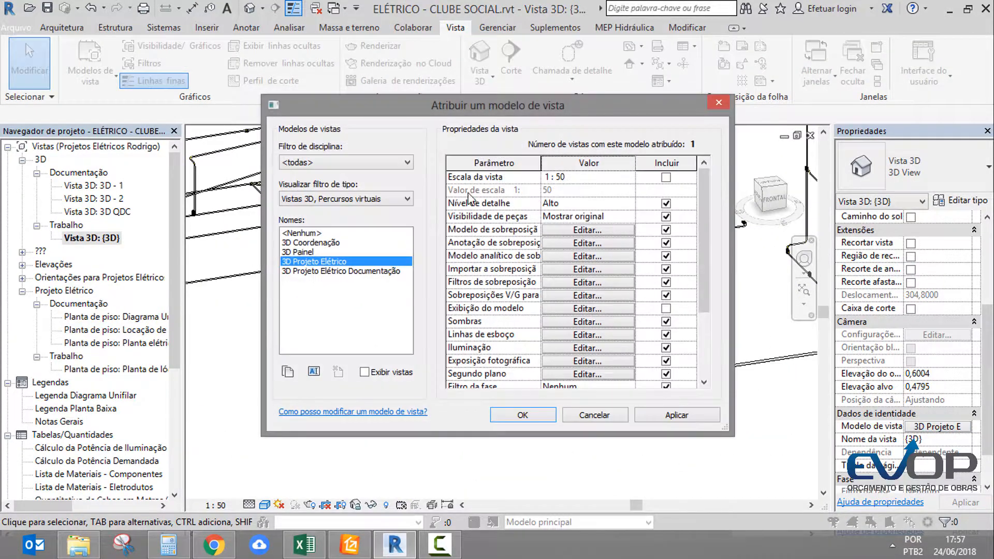
click(330, 243)
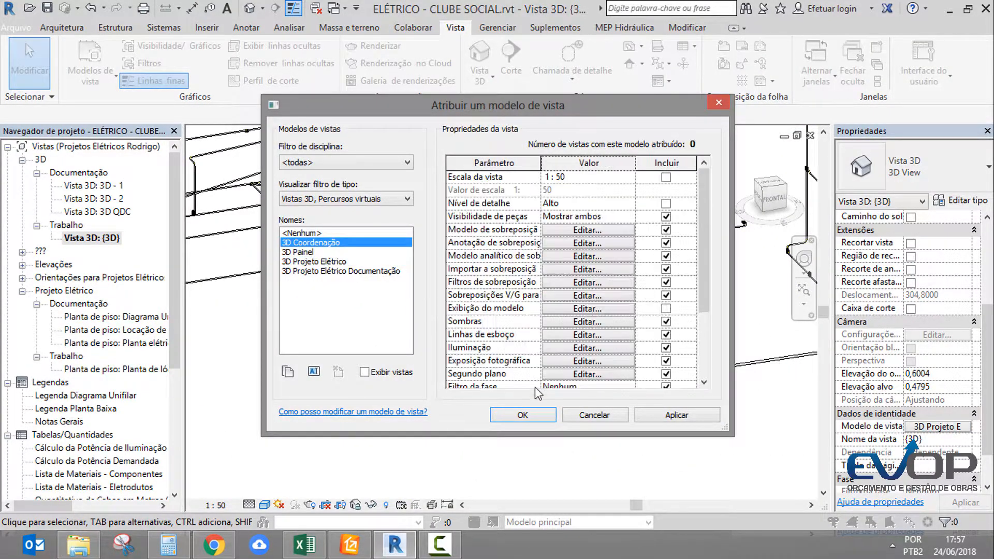
click(576, 256)
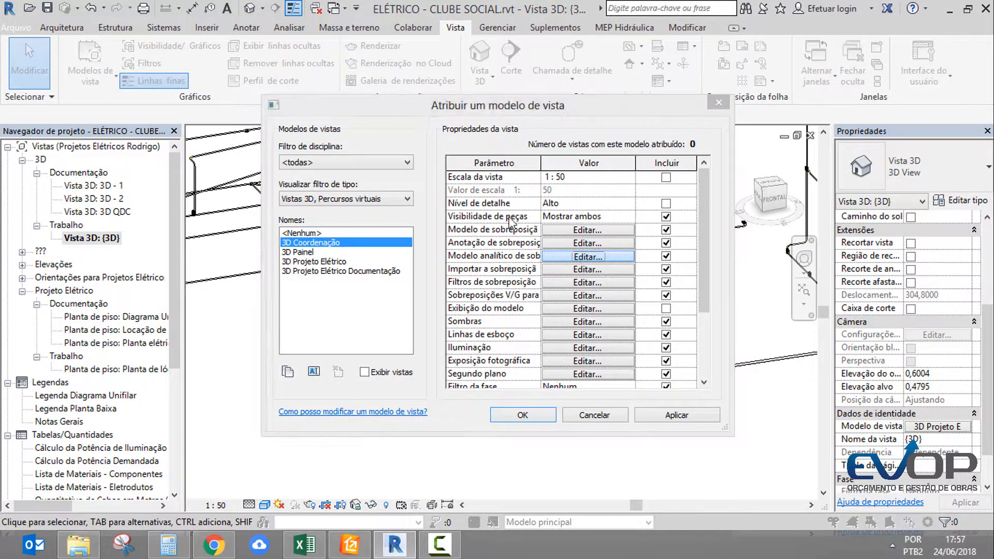
click(536, 93)
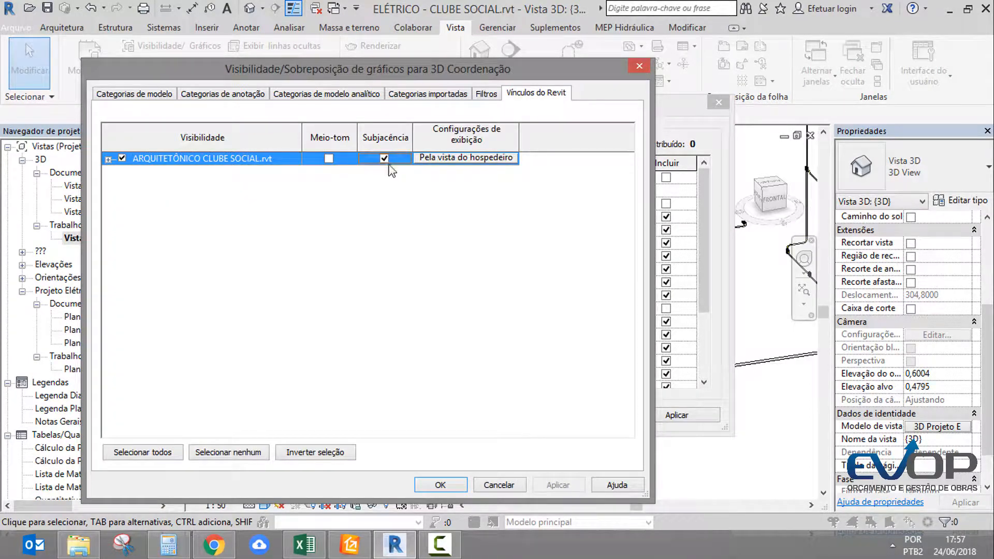
click(440, 485)
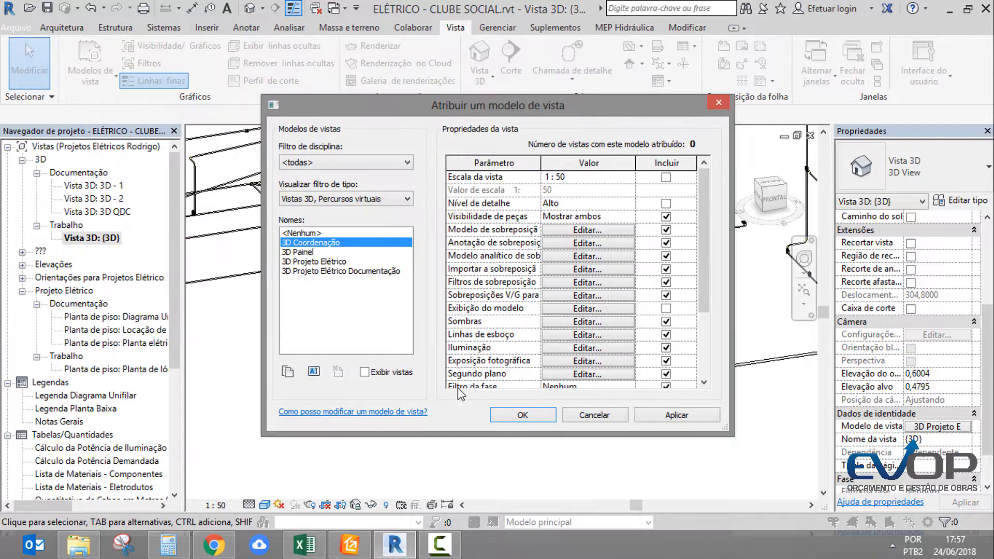
click(523, 421)
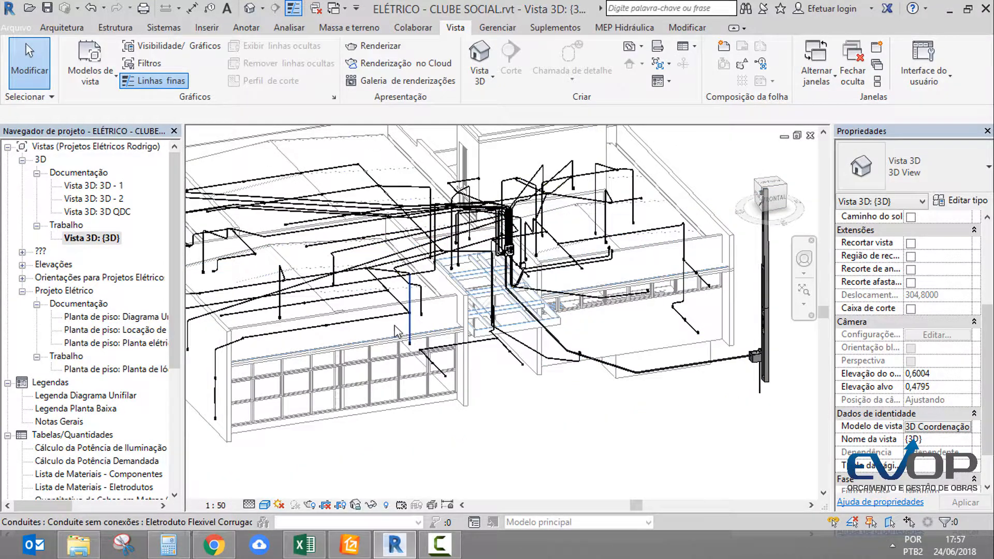
Inspect the properties of a corrugated conduit bend and of the ceiling light point with octagonal box it connects to
middle_drag(565, 371, 511, 359)
scroll(496, 350, up, 5)
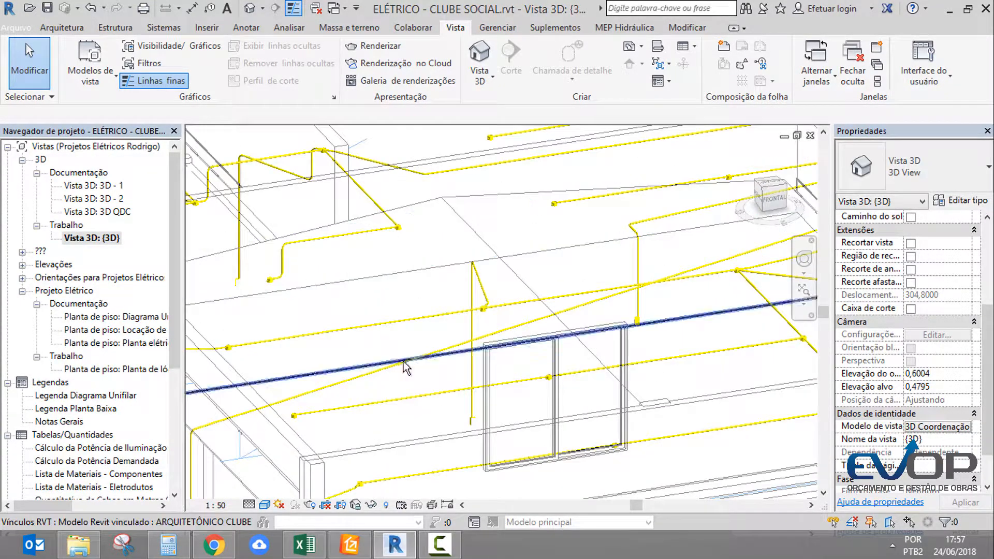
shift+middle_drag(414, 360, 502, 352)
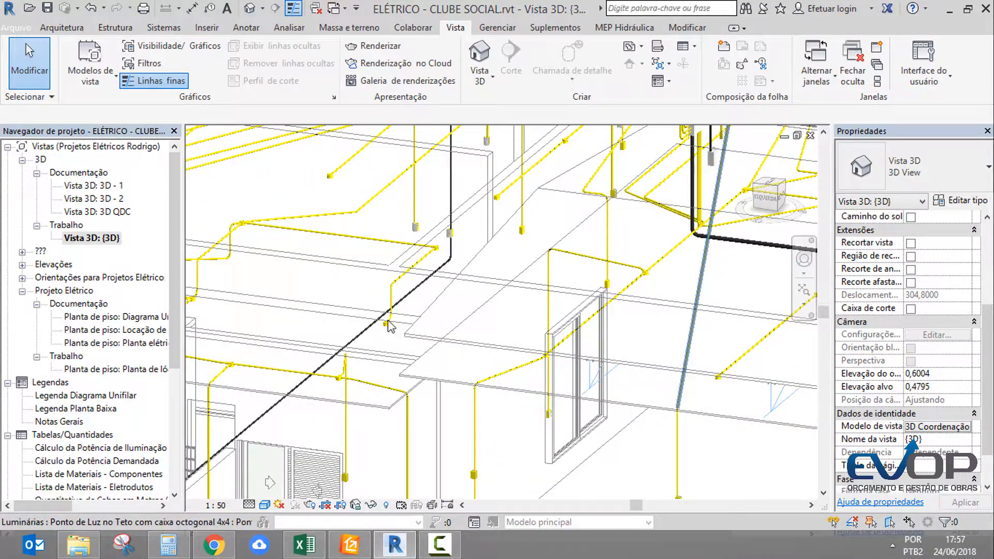
scroll(389, 325, up, 6)
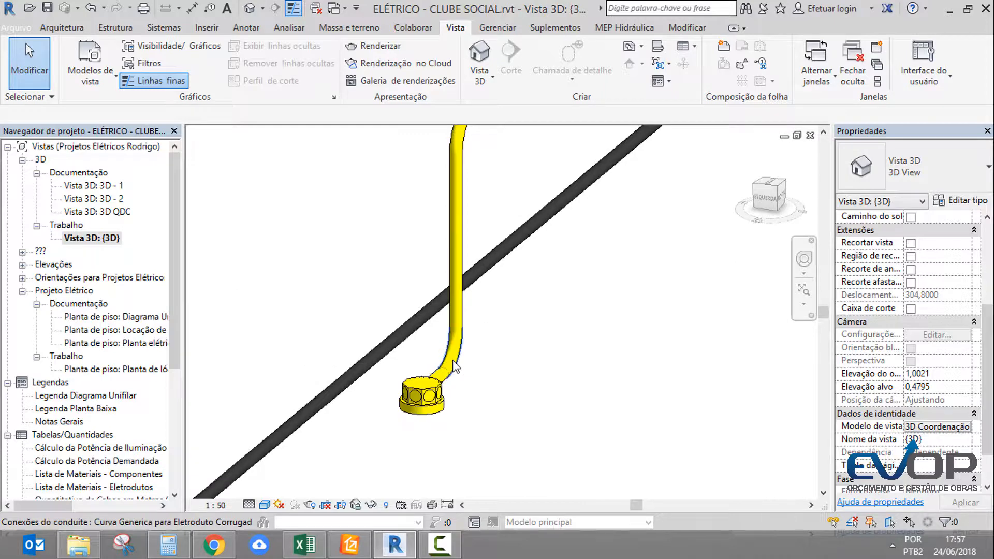
click(454, 367)
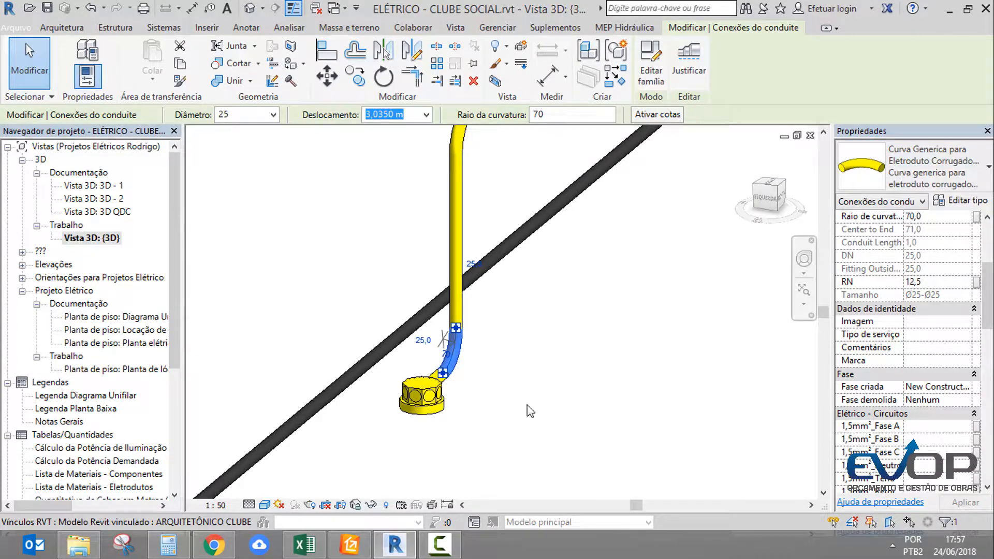
click(426, 423)
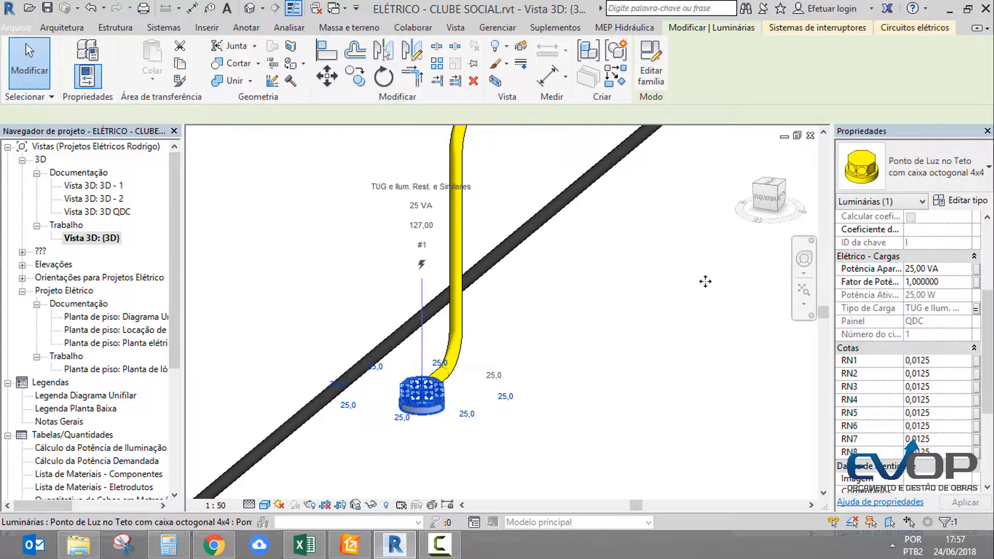
Select the straight flexible corrugated conduit running from the ceiling light point and inspect its properties
middle_drag(675, 351, 639, 458)
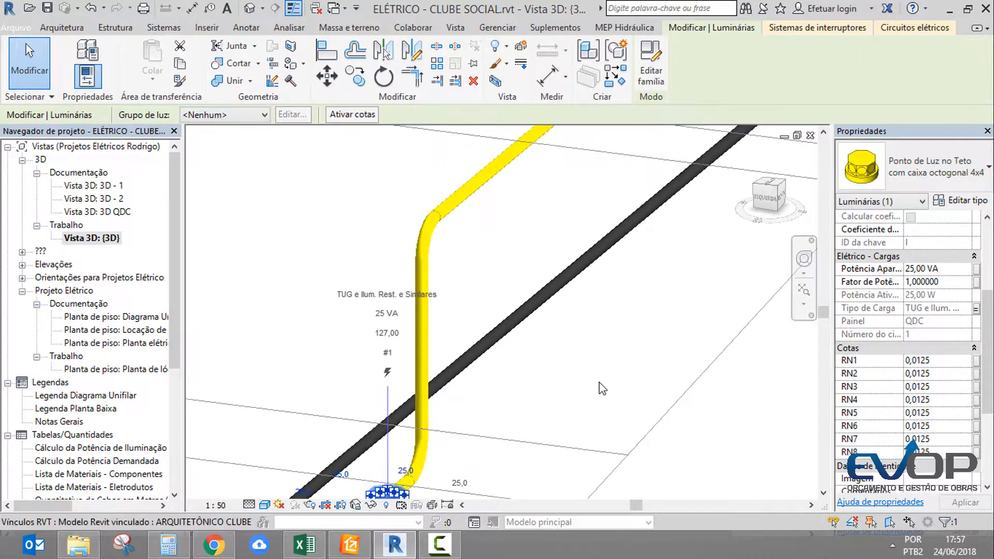
scroll(599, 386, down, 2)
click(545, 236)
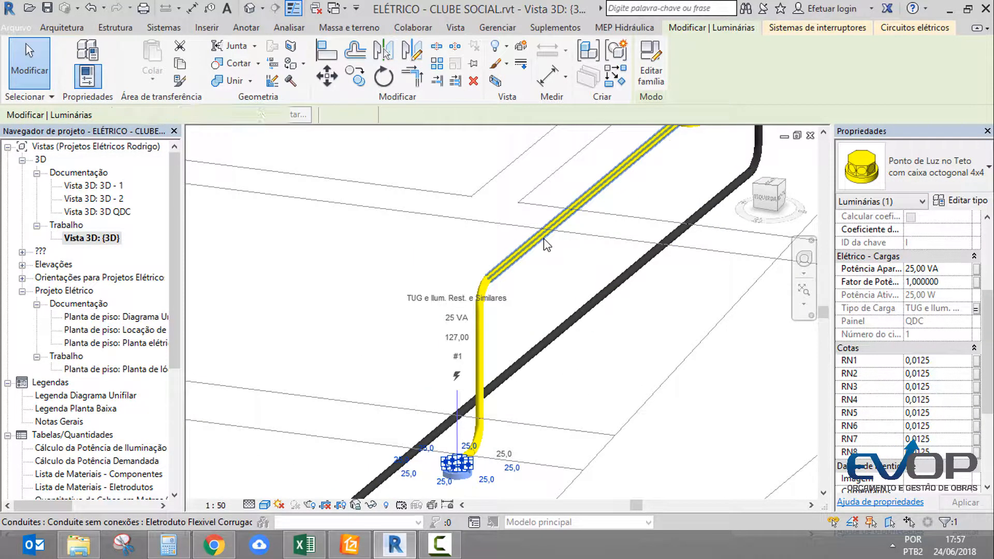
scroll(652, 335, down, 2)
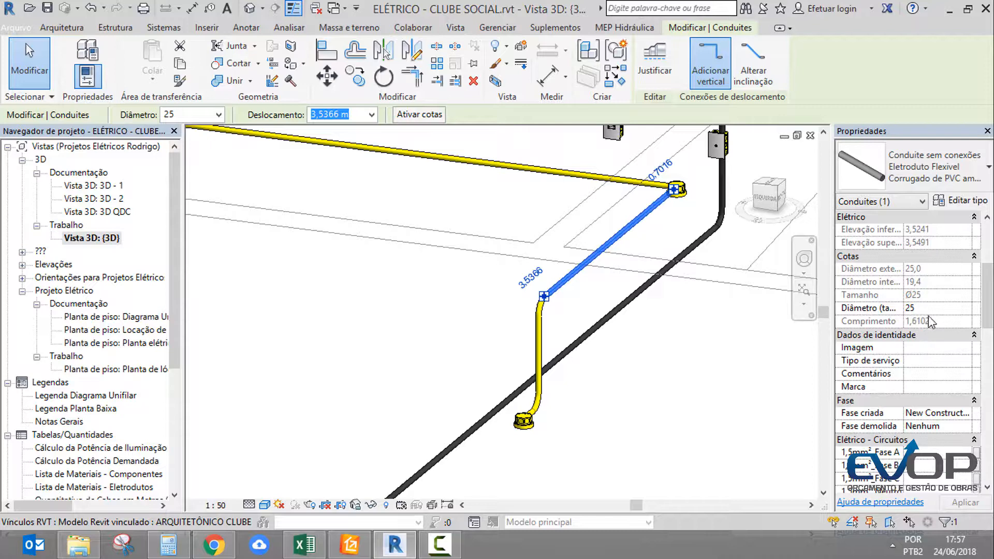
Inspect the properties and available types of the coaxial TV outlet on the black conduit, keeping its current type
middle_drag(606, 387, 429, 468)
scroll(503, 288, down, 1)
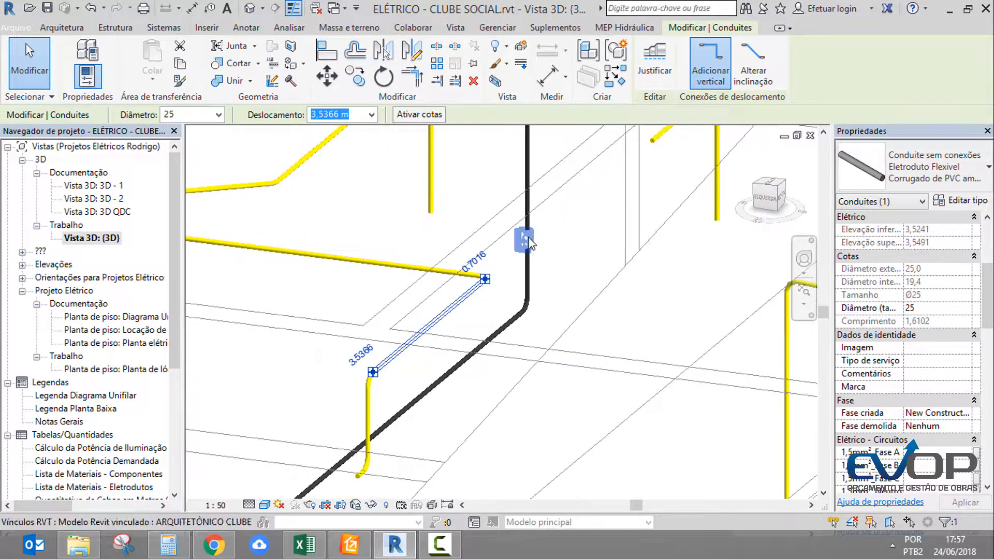
scroll(528, 241, up, 3)
click(531, 242)
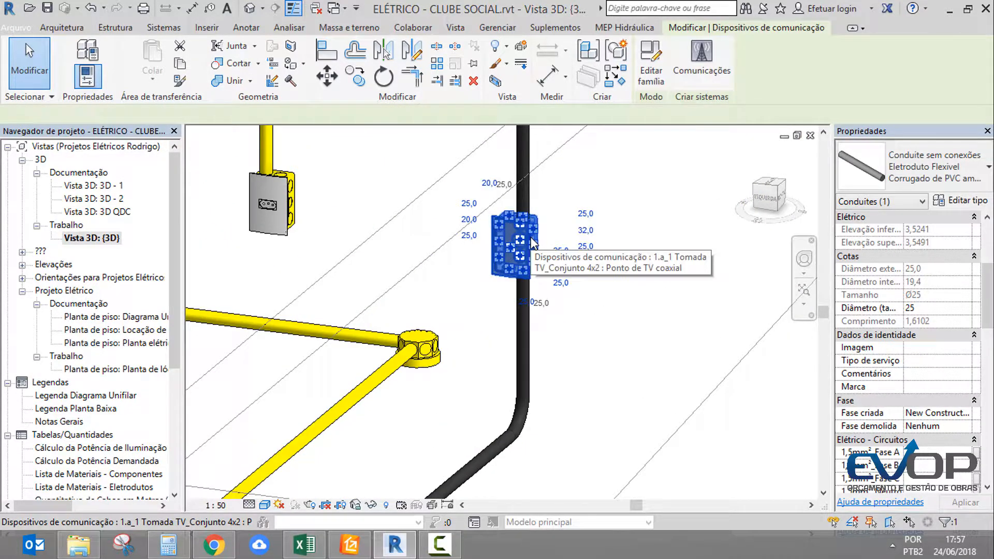
click(970, 164)
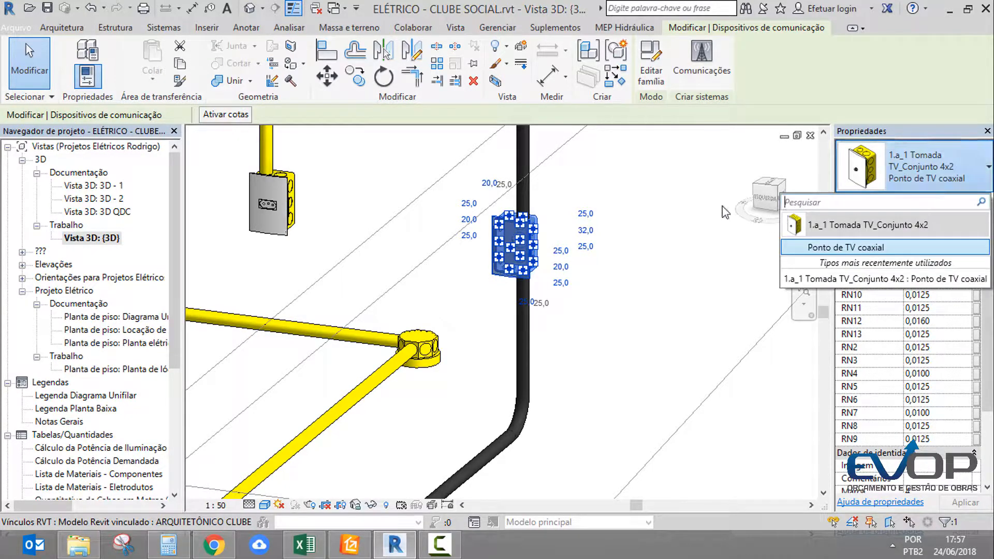
key(Escape)
key(Escape)
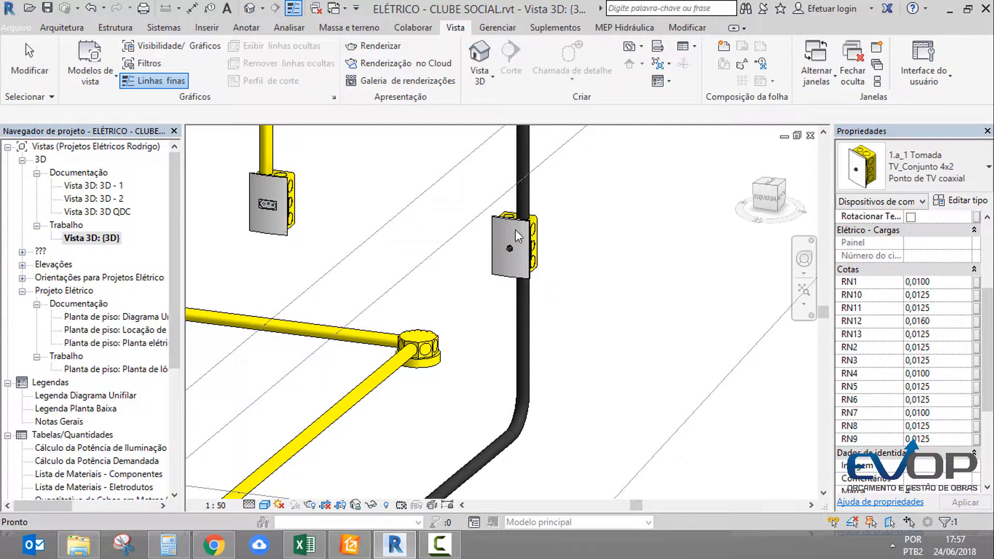
Examine the TV outlet box and the neighbouring 2P+T socket box up close
scroll(515, 233, up, 3)
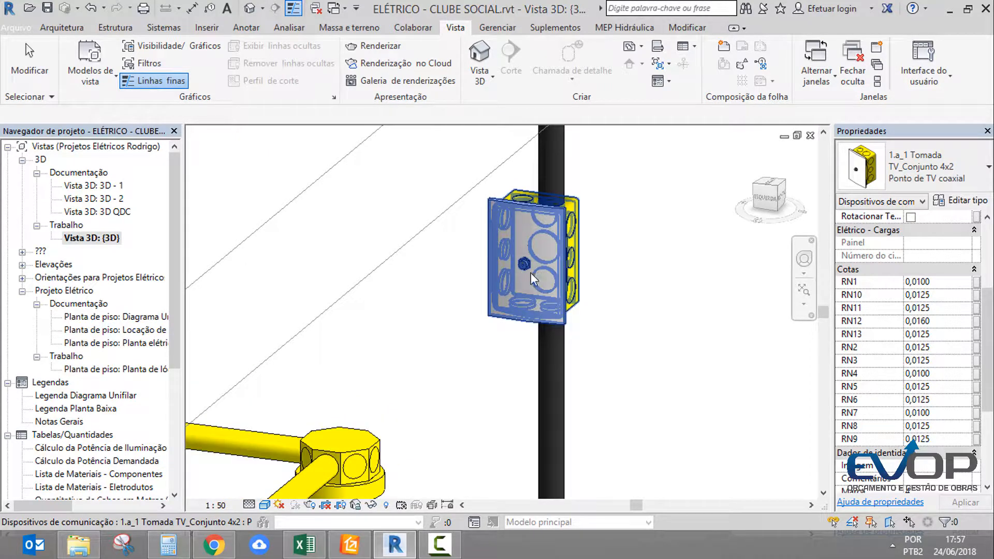
shift+middle_drag(406, 288, 487, 337)
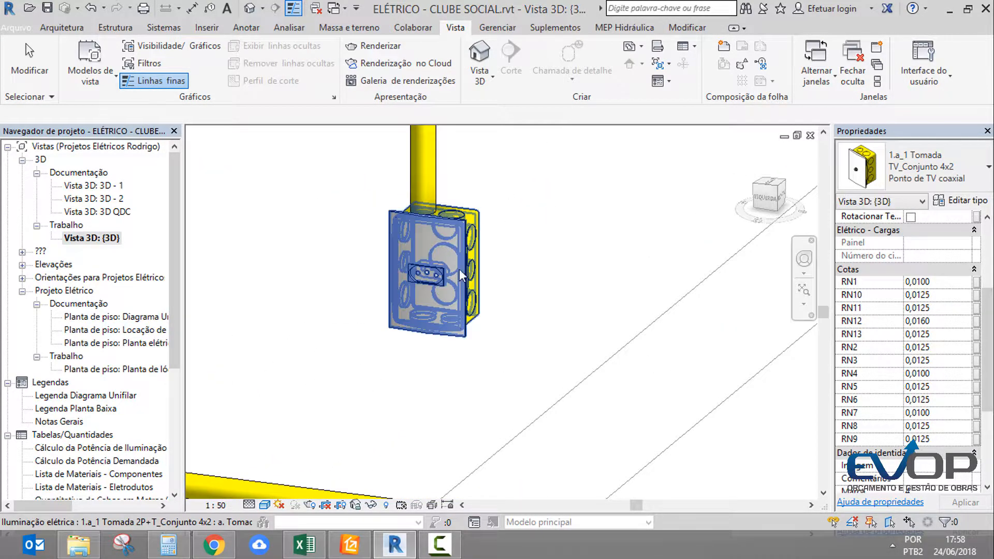
shift+middle_drag(496, 239, 482, 269)
View the full conduit network over the linked architecture of the whole building
scroll(482, 269, down, 6)
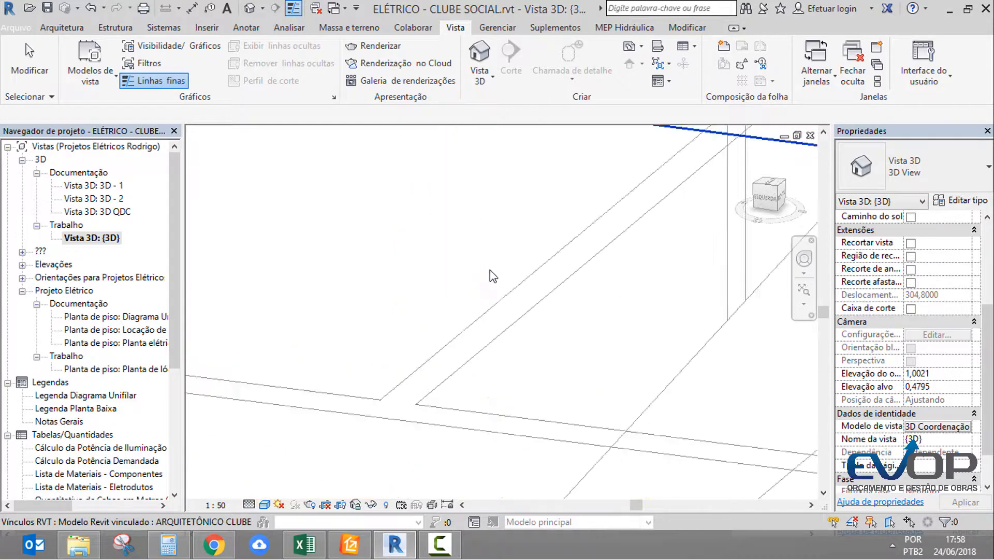
scroll(491, 274, down, 3)
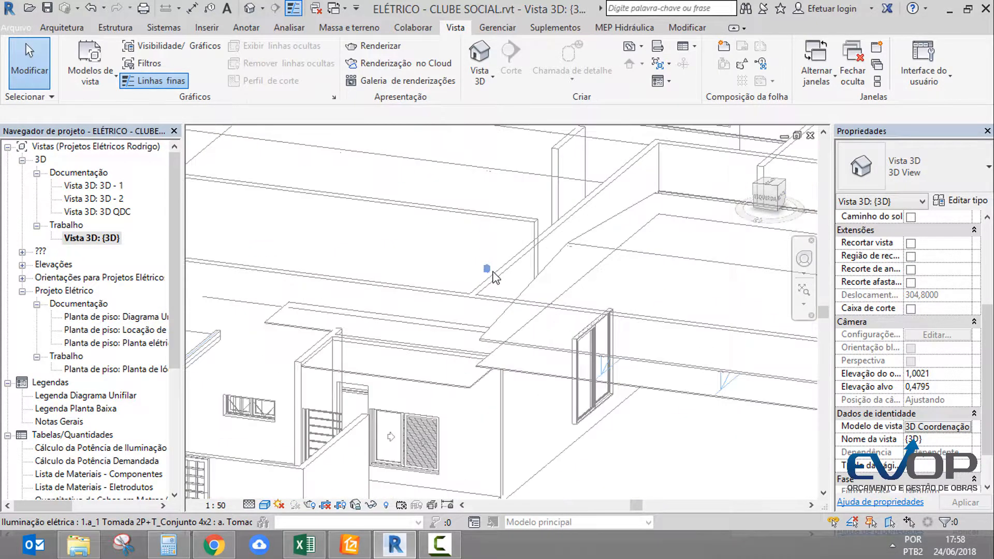
scroll(501, 277, down, 2)
shift+middle_drag(666, 349, 513, 371)
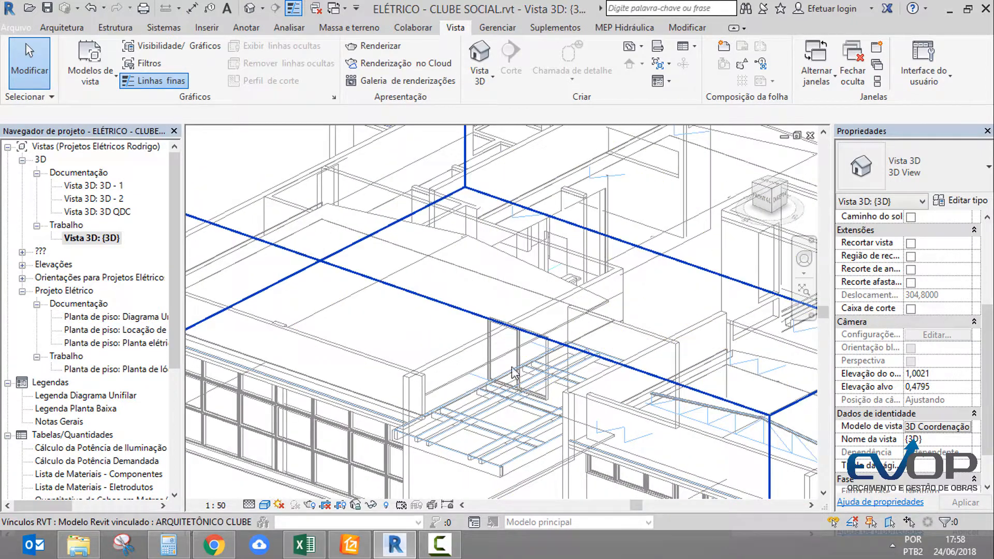
scroll(528, 343, down, 3)
middle_drag(601, 362, 442, 306)
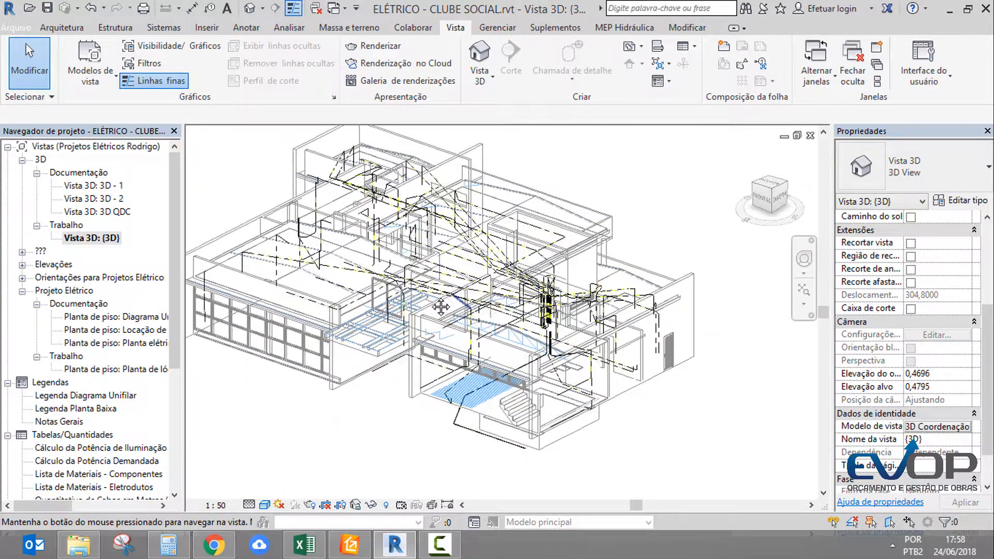
scroll(667, 396, up, 3)
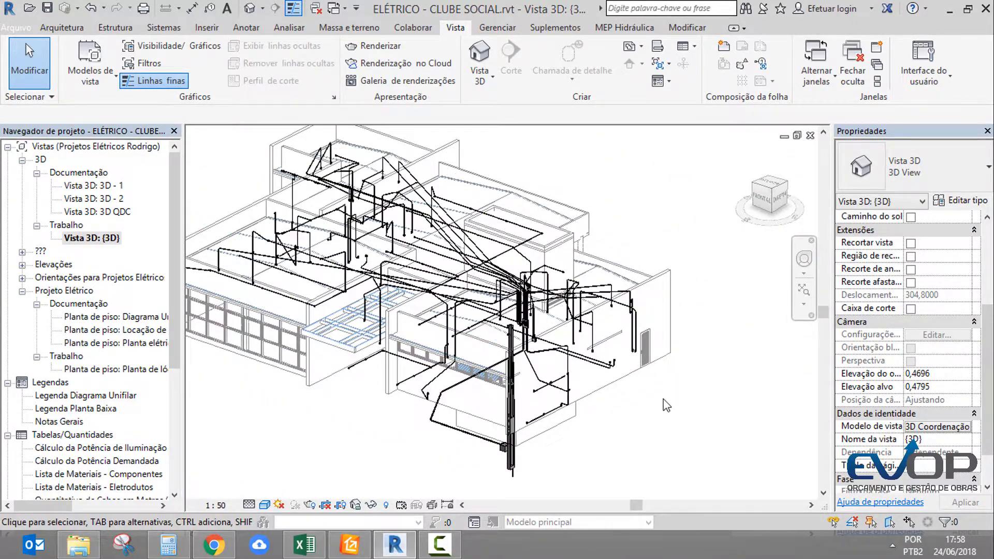
middle_drag(652, 428, 730, 415)
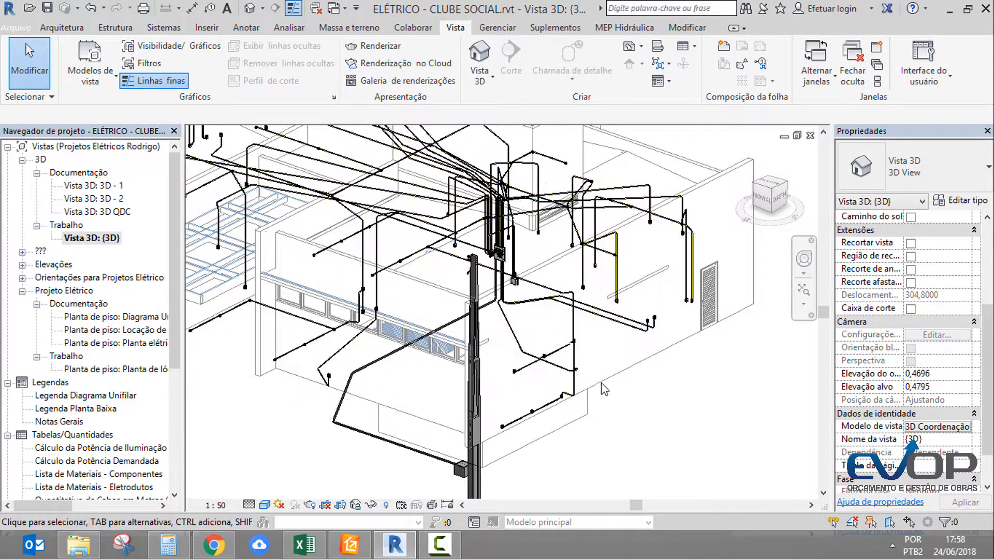
Examine the 48-breaker Slim distribution board and the conduits arriving at it from several sides
scroll(487, 236, up, 4)
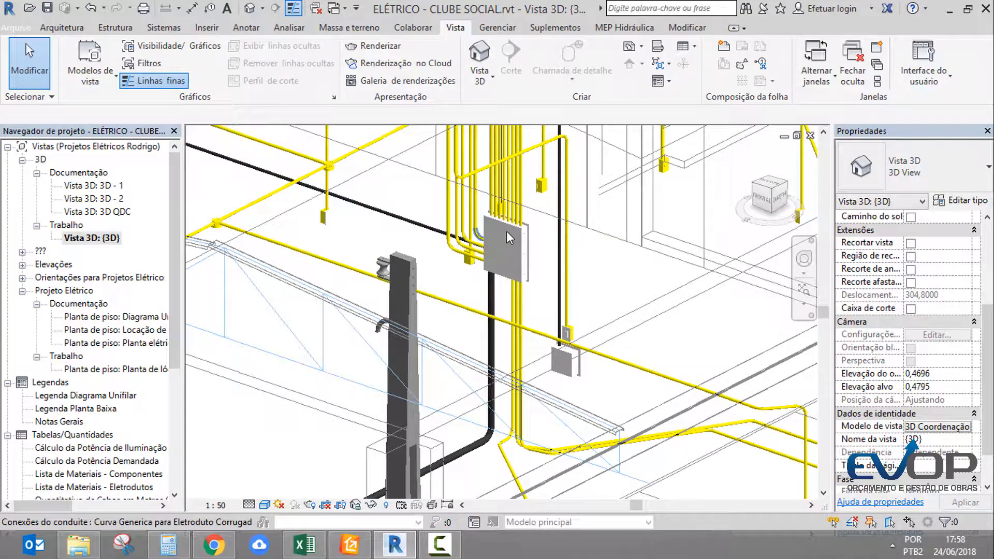
scroll(507, 231, up, 2)
middle_drag(595, 299, 688, 304)
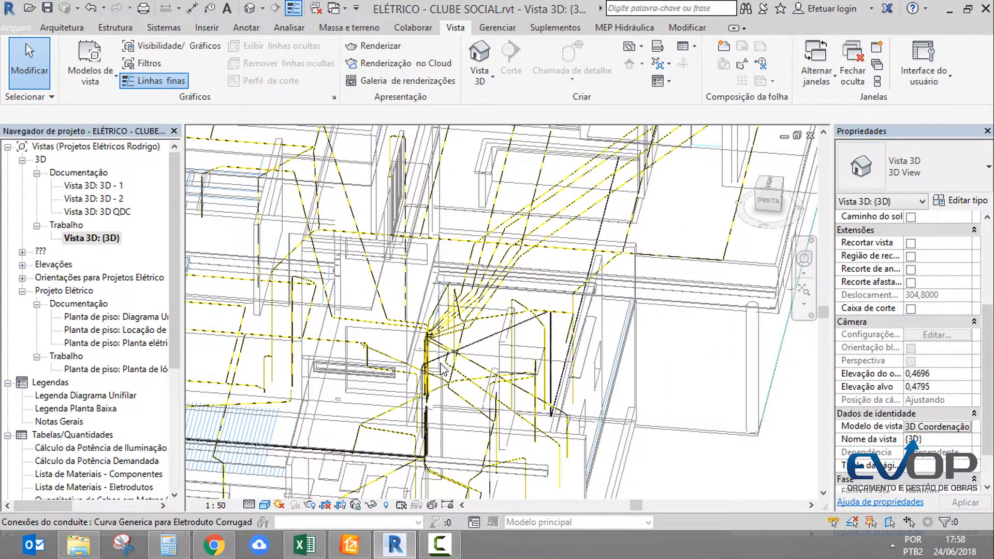
scroll(435, 402, up, 2)
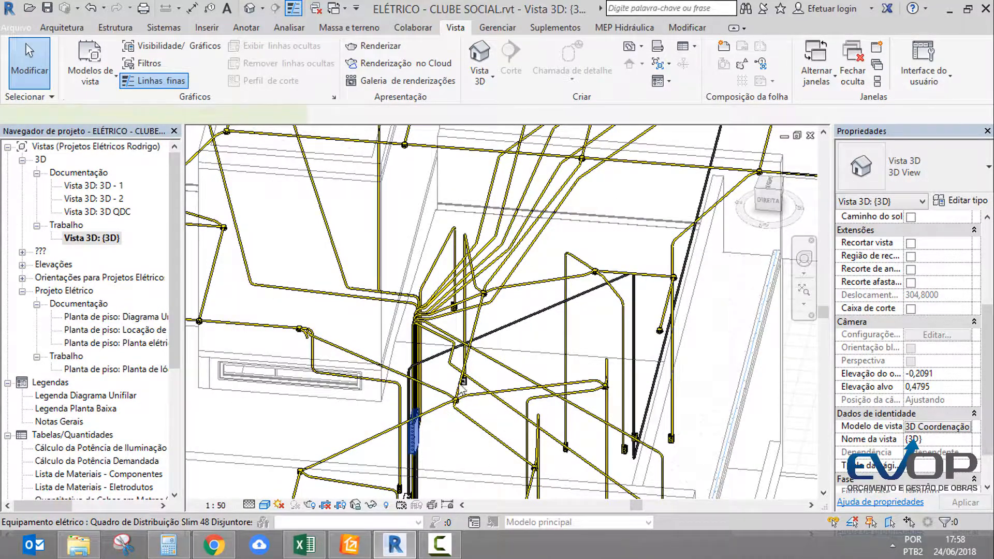
click(417, 446)
scroll(459, 407, down, 2)
shift+middle_drag(460, 407, 404, 424)
scroll(417, 429, up, 5)
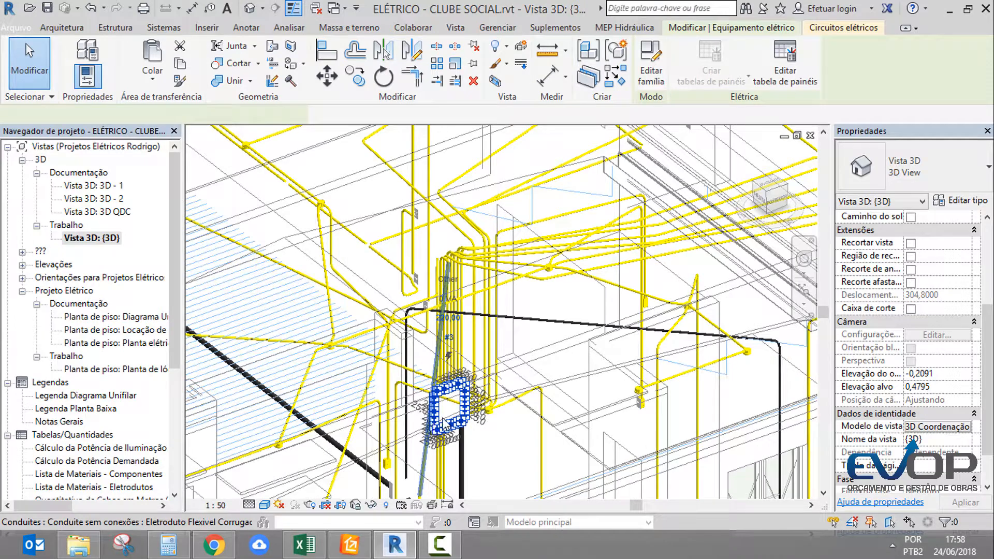
scroll(443, 424, up, 3)
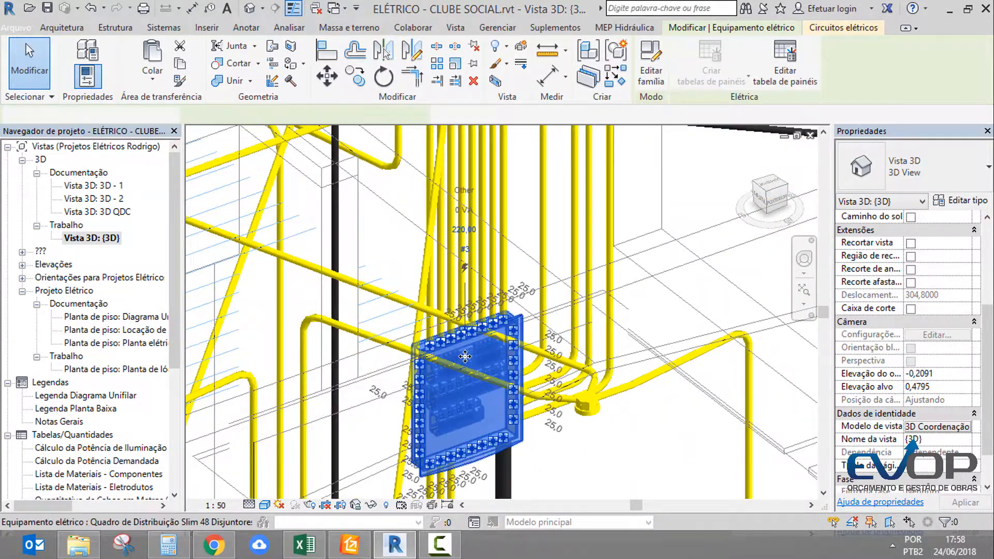
key(Escape)
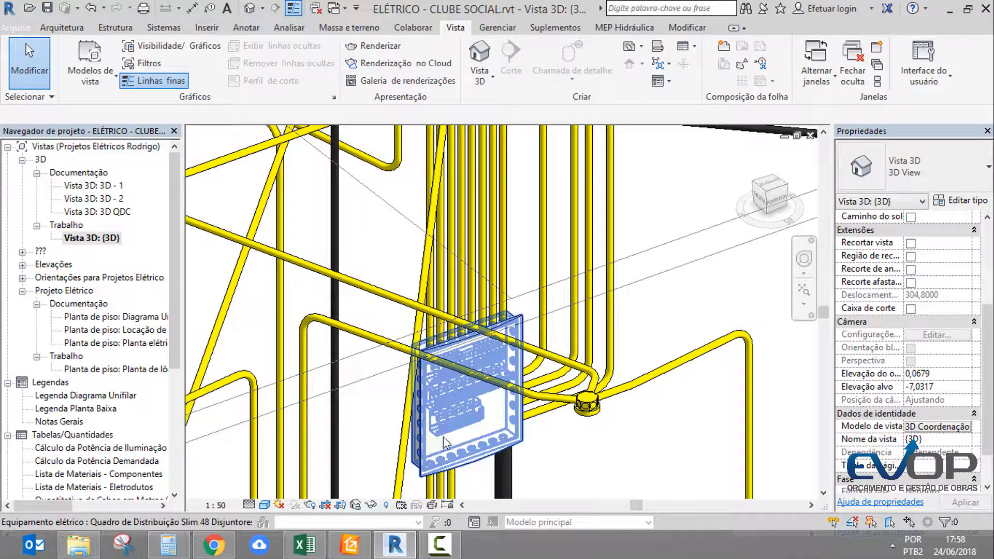
Inspect the rows of breakers inside the distribution board up close
scroll(445, 437, up, 3)
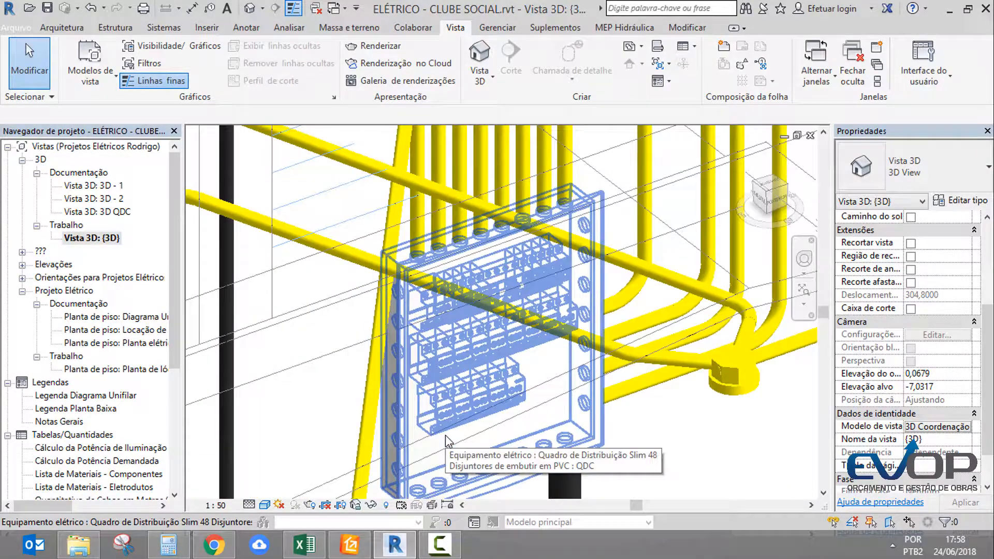
click(422, 472)
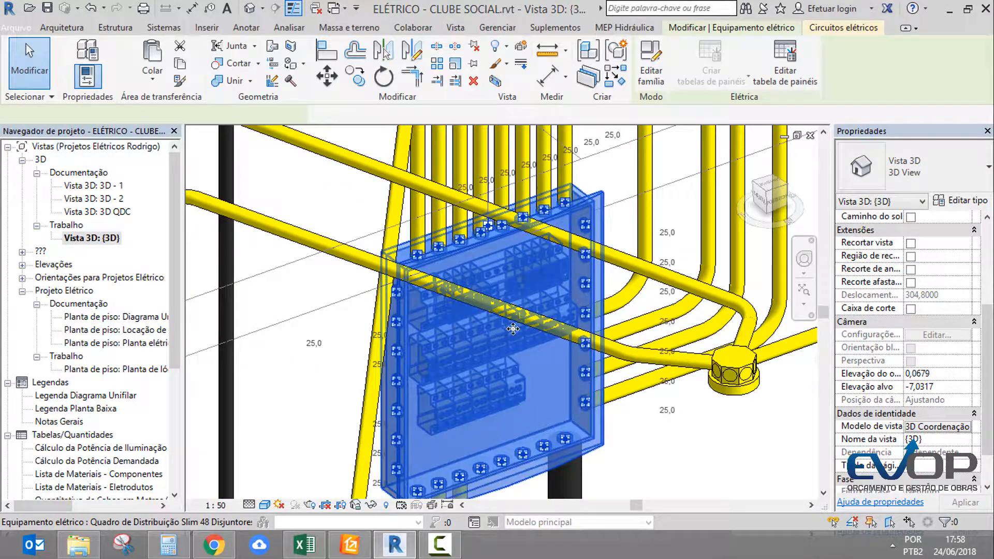
click(542, 412)
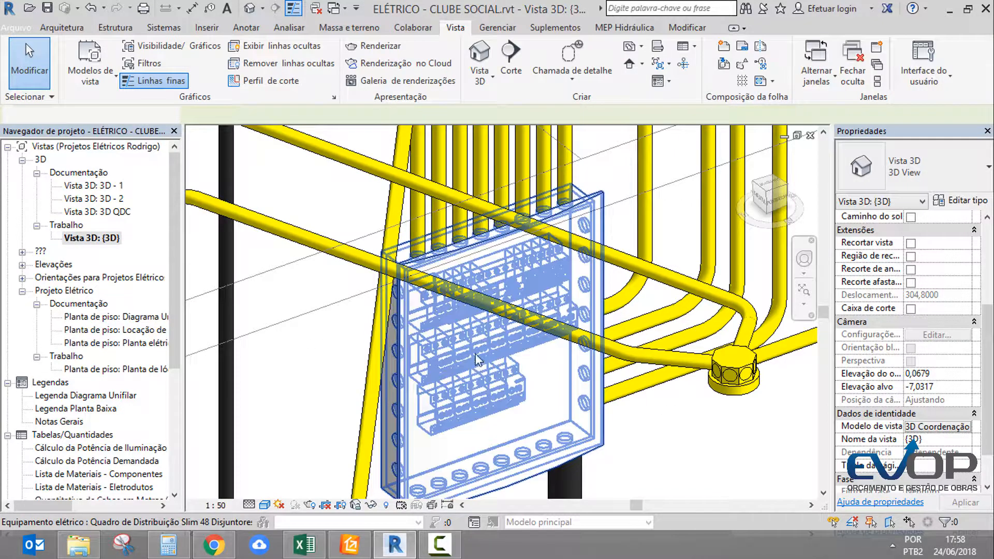
click(434, 369)
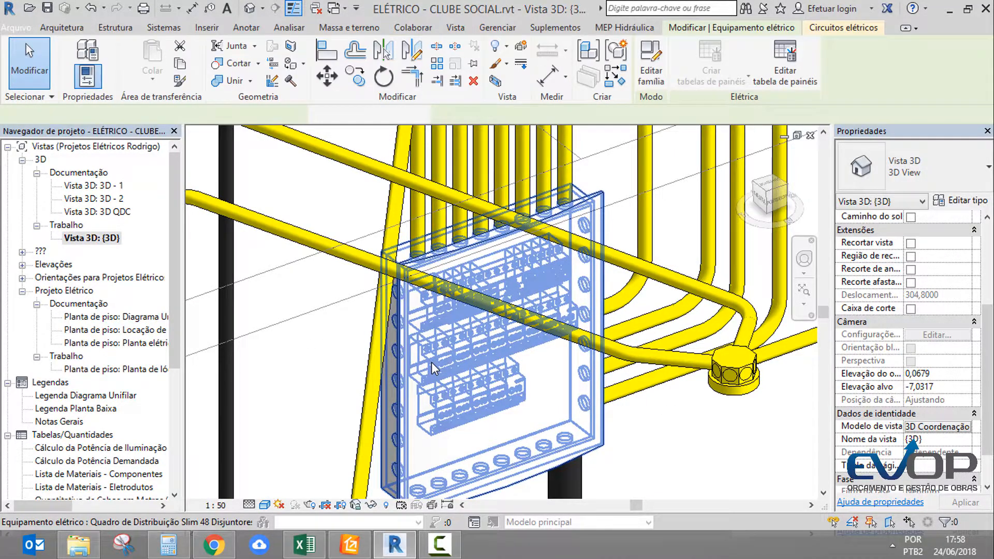
click(218, 277)
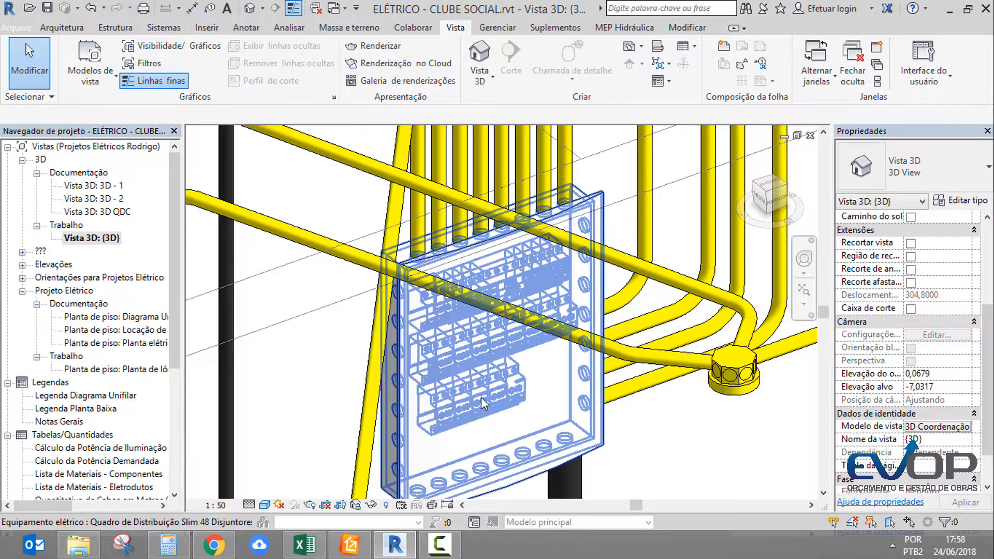
Open sheet 04 - Quadros de Cargas and look over its load tables and single-line diagram
drag(176, 347, 176, 468)
double_click(80, 435)
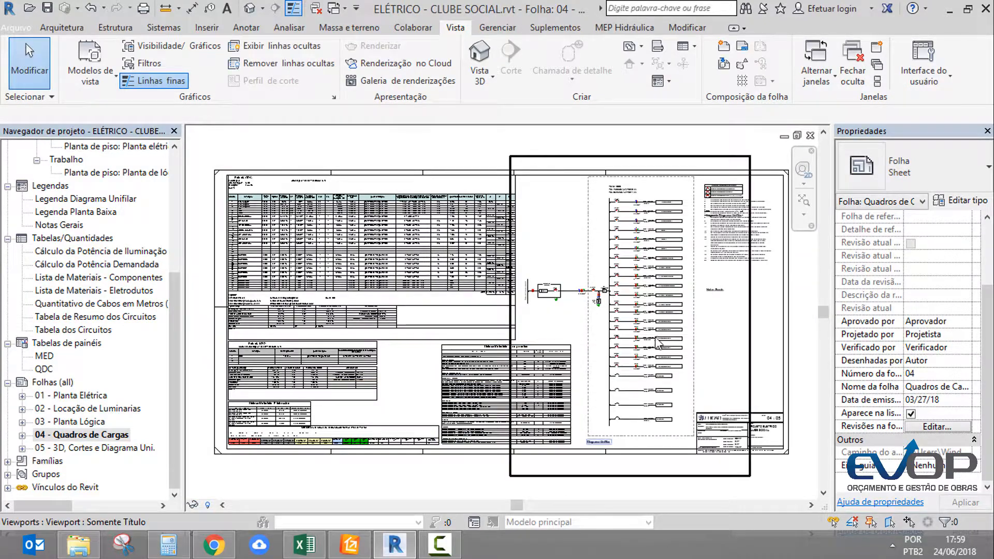
scroll(668, 286, up, 3)
scroll(668, 286, down, 5)
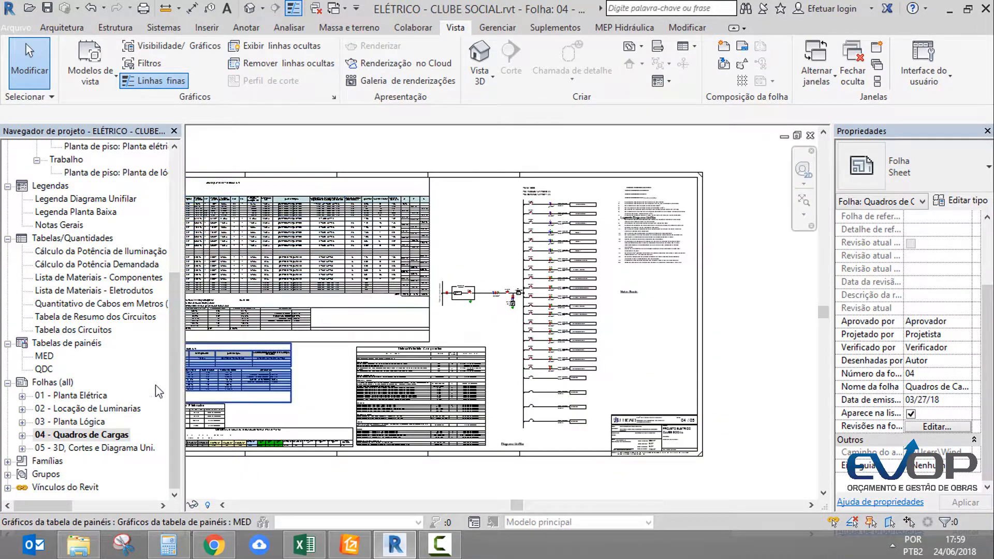
Open sheet 05 - 3D, Cortes e Diagrama Uni. and examine the breakers in the 3D QDC view
double_click(78, 448)
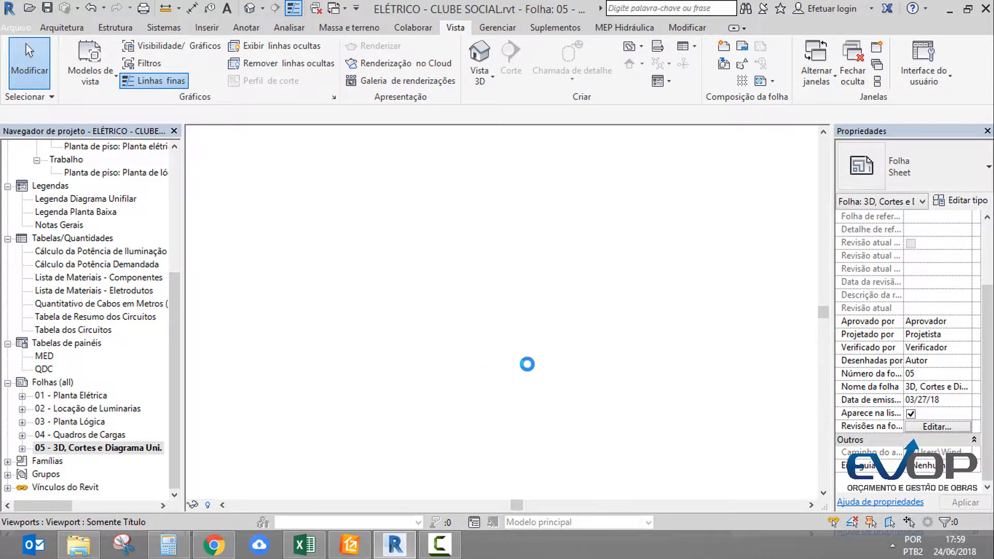
scroll(325, 425, up, 8)
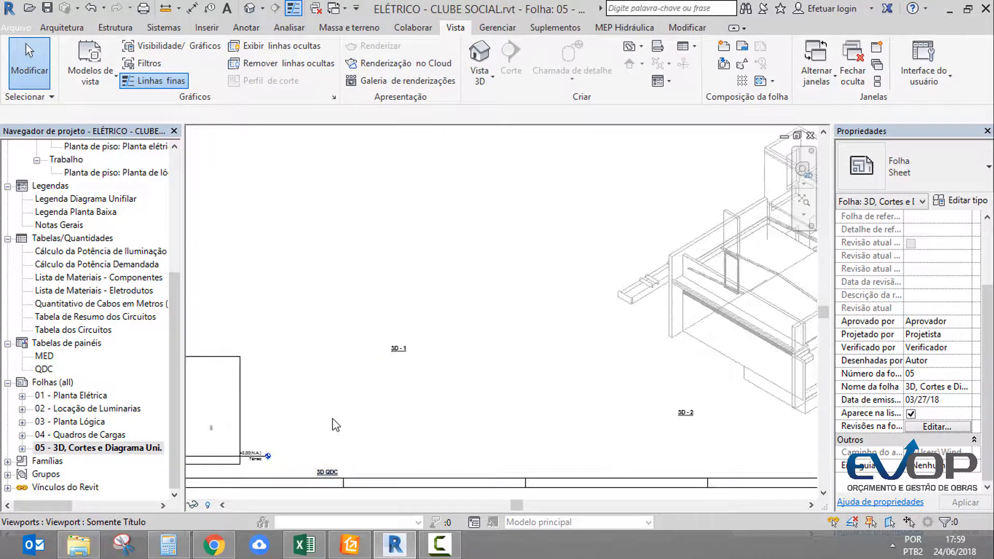
scroll(387, 418, up, 4)
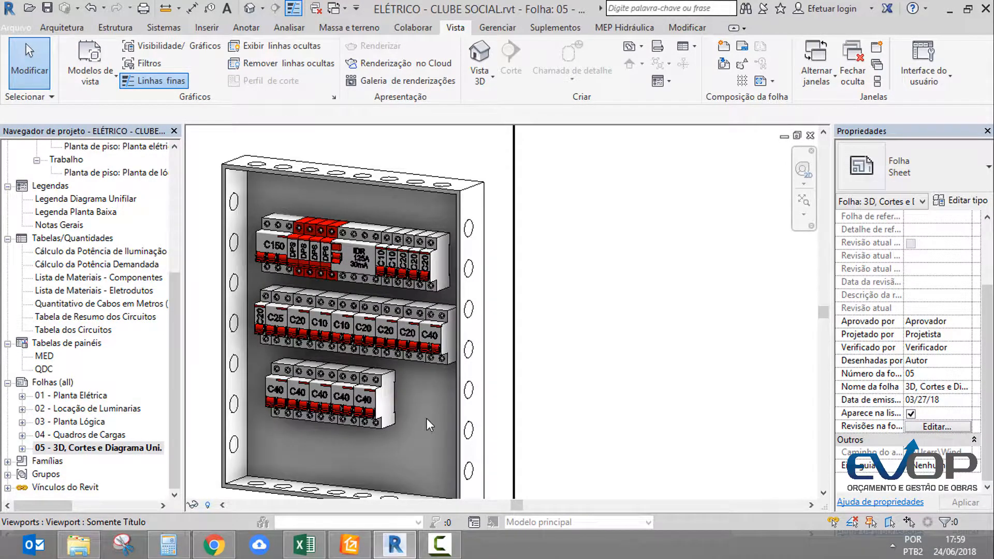
scroll(430, 425, down, 2)
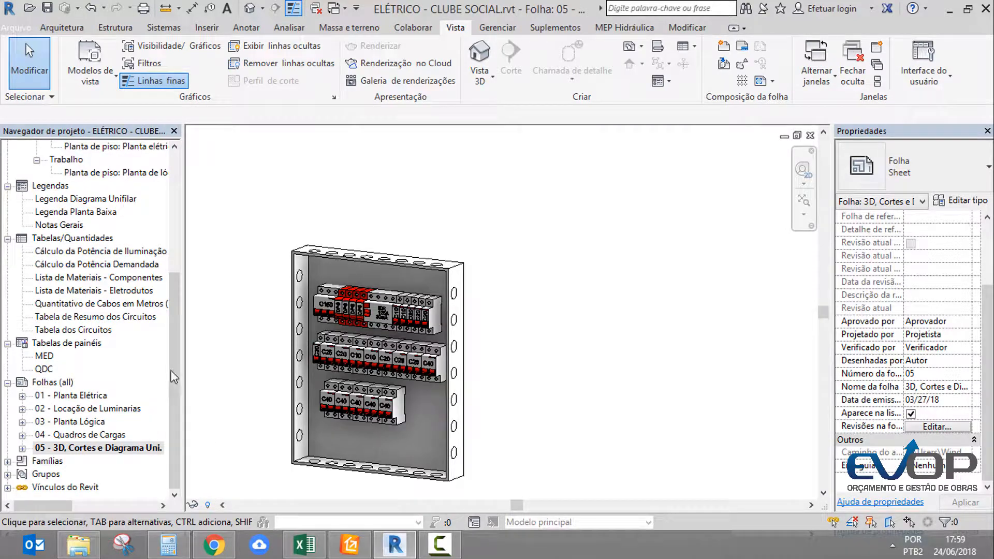
Open the Lista de Materiais - Componentes schedule and review its breaker, switch, panel and socket entries
scroll(136, 321, up, 1)
double_click(133, 305)
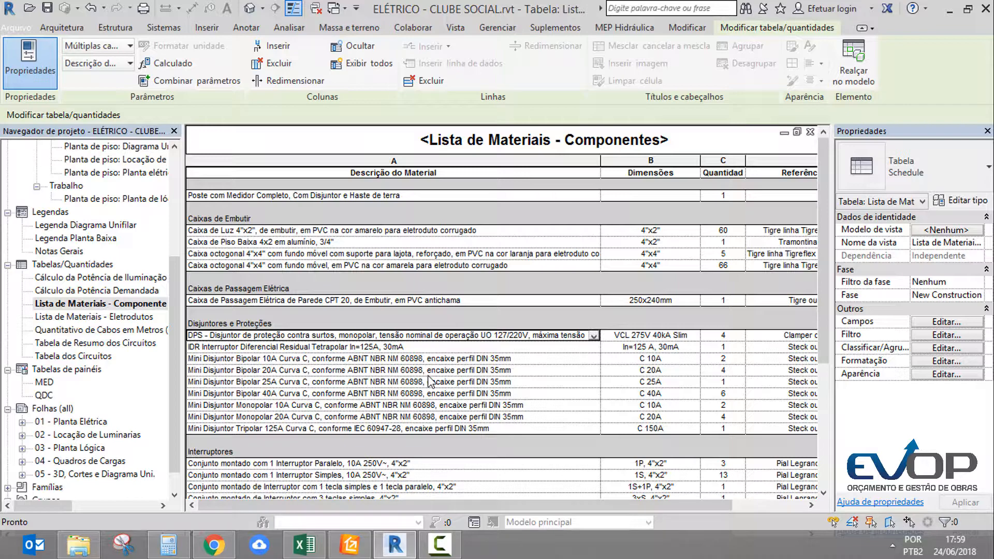
scroll(429, 375, down, 5)
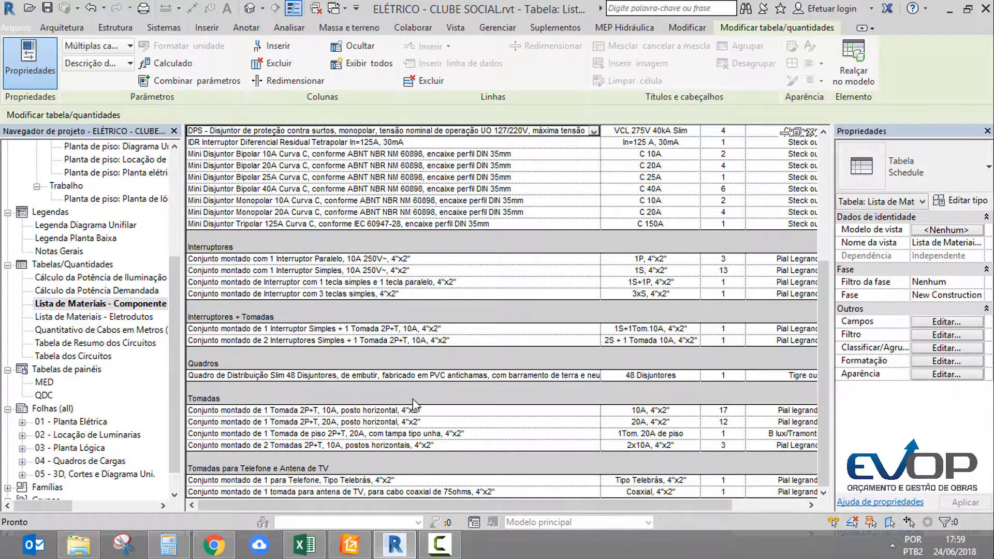
scroll(414, 406, up, 2)
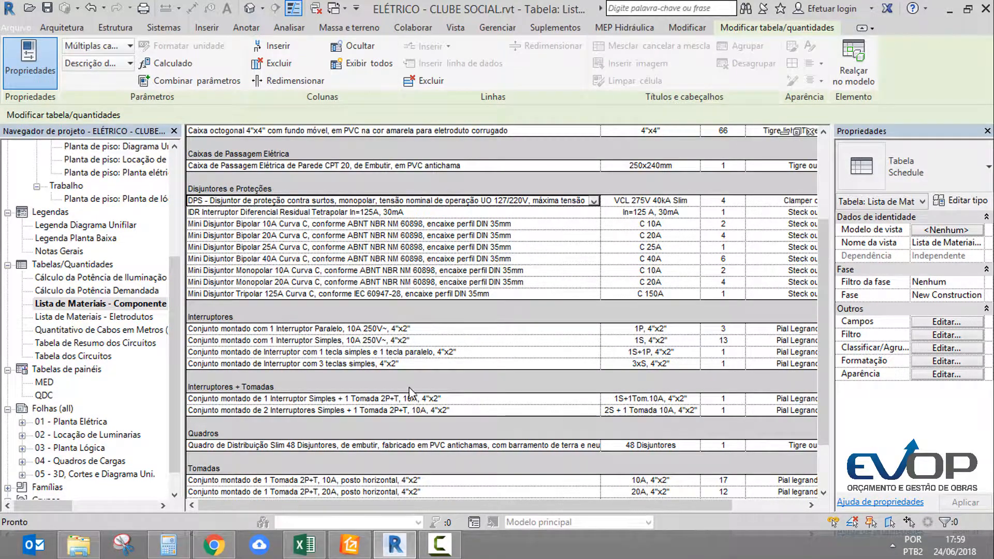
Review the component material list's descriptions, dimensions and quantities, from the meter post and embedded boxes through to the telephone and TV outlets
scroll(404, 388, up, 4)
scroll(399, 369, down, 6)
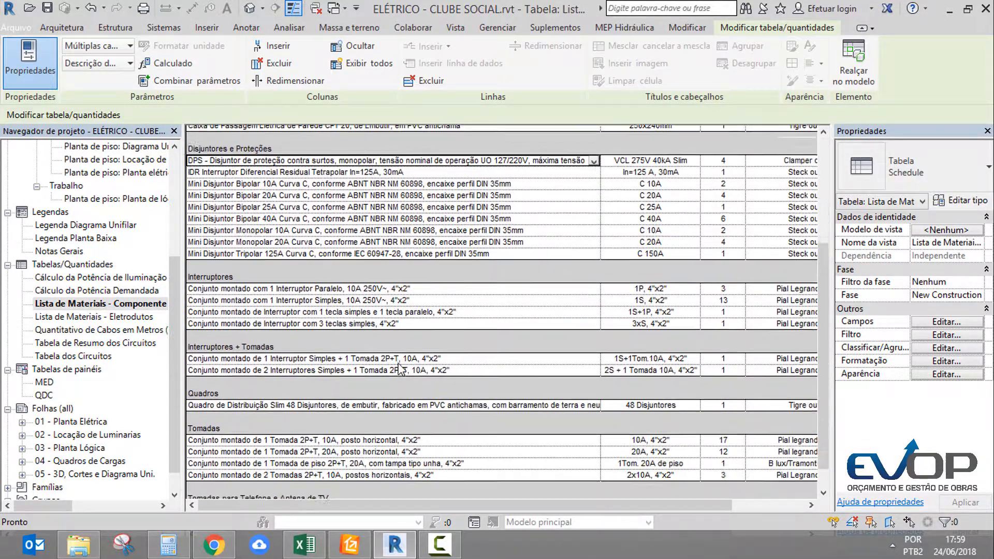
scroll(401, 369, up, 4)
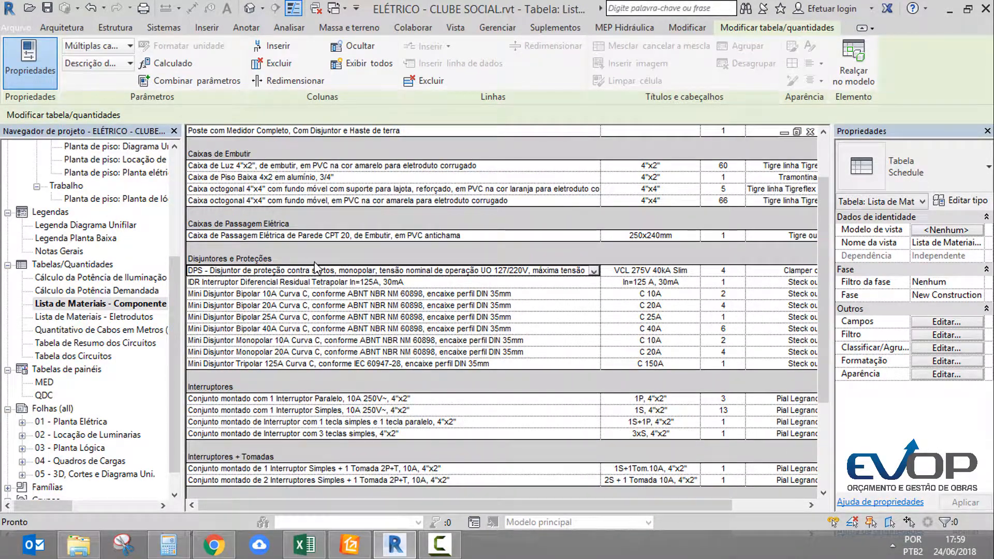
scroll(384, 226, up, 2)
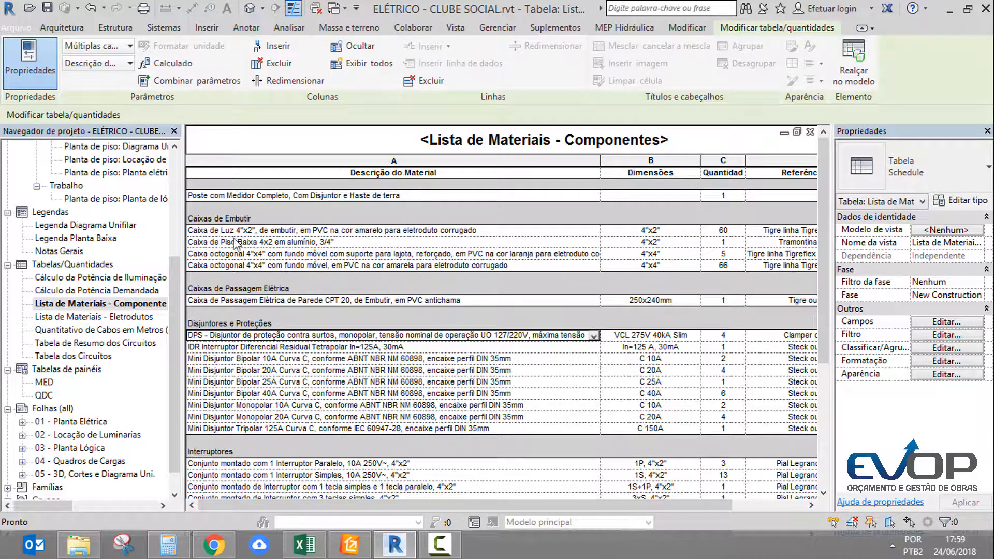
scroll(284, 299, down, 2)
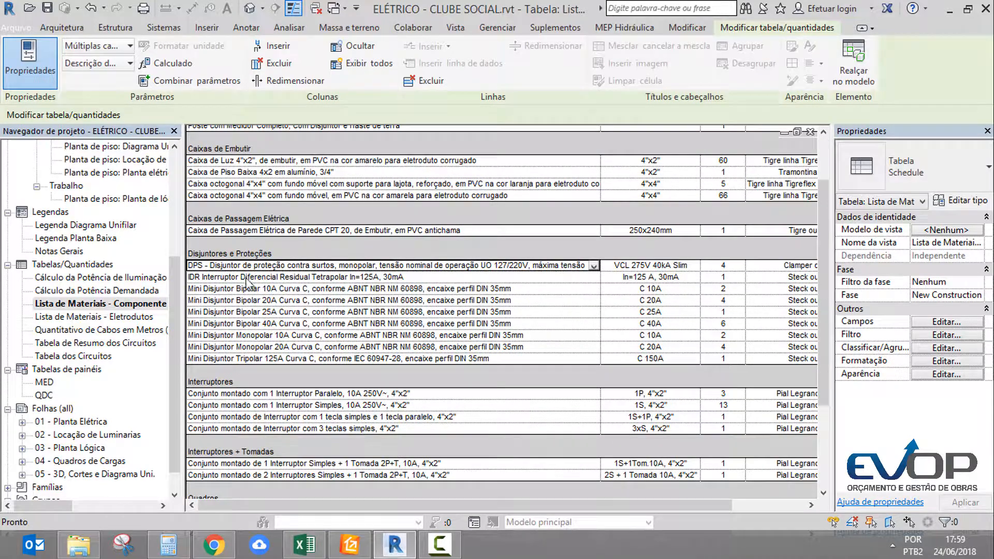
scroll(270, 371, down, 4)
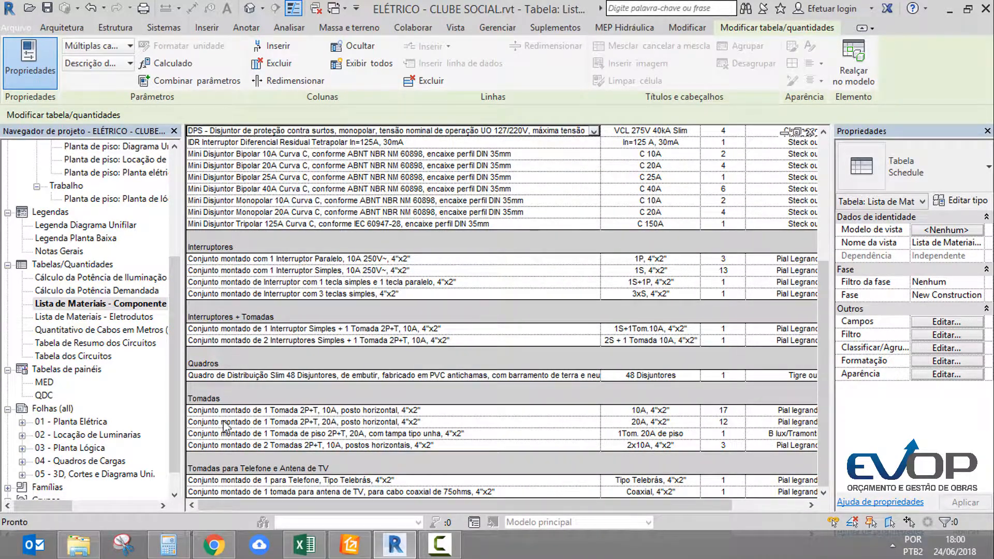
scroll(242, 353, up, 6)
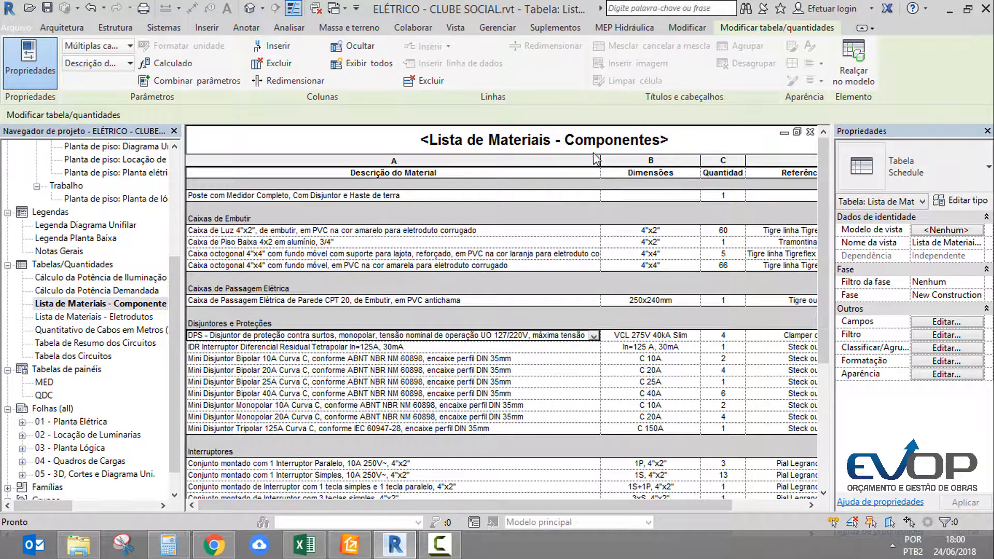
Open the Lista de Materiais - Eletrodutos and Quantitativo de Cabos em Metros schedules and examine conduit lengths and cable quantities per phase
double_click(112, 318)
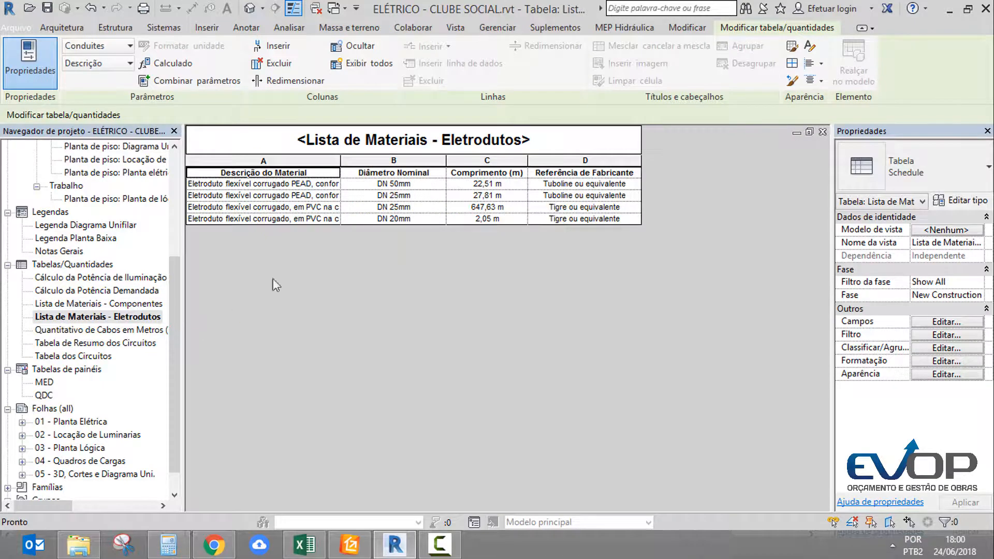
double_click(105, 330)
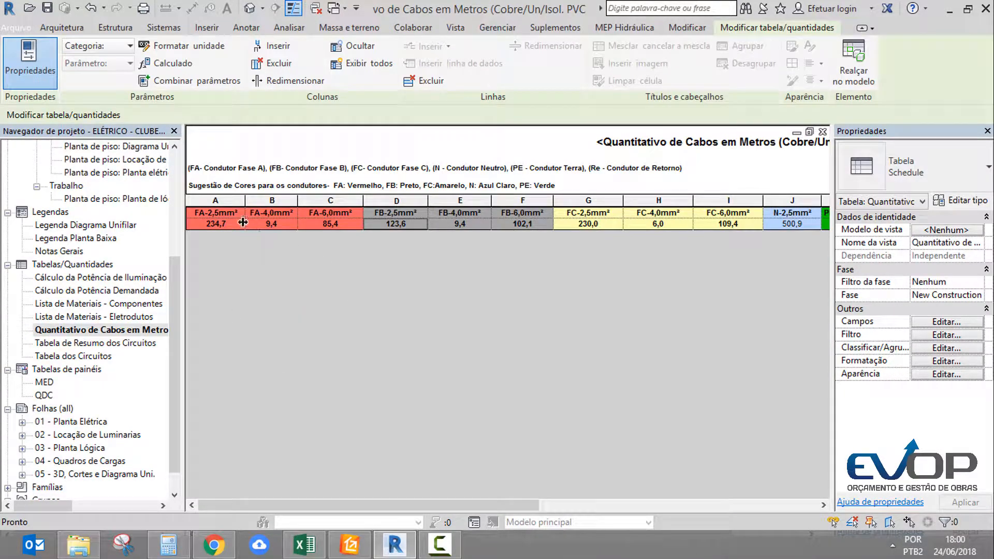
drag(501, 504, 472, 443)
Reopen Lista de Materiais - Componentes and export it as a table report, saved over Materiais eletricos componentes.txt in the INTEGRAÇÃO REVIT folder
double_click(125, 307)
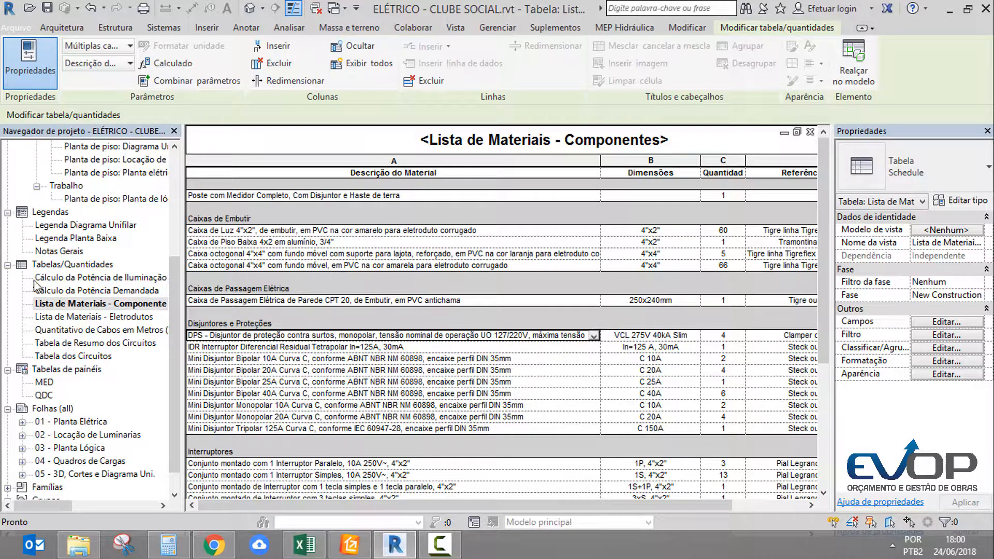
click(62, 305)
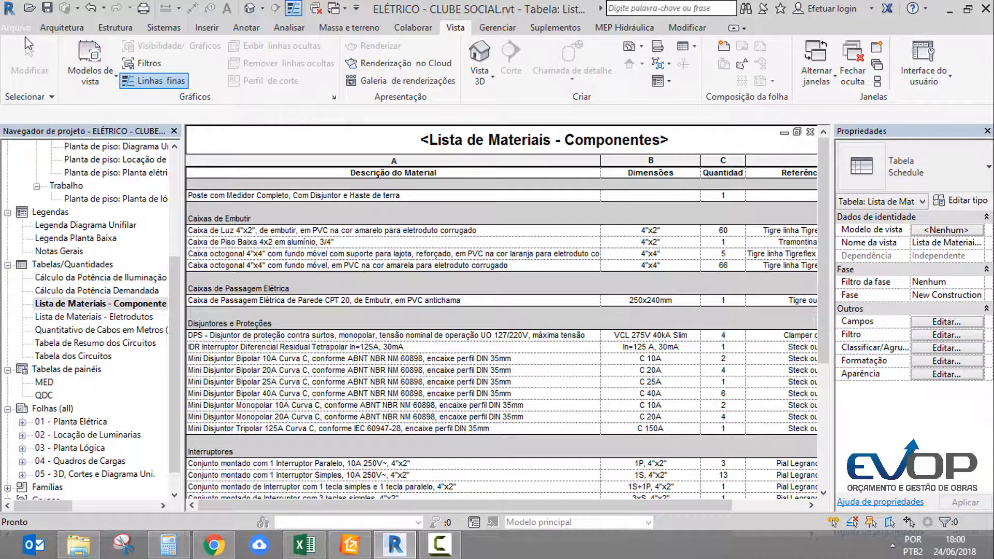
click(19, 31)
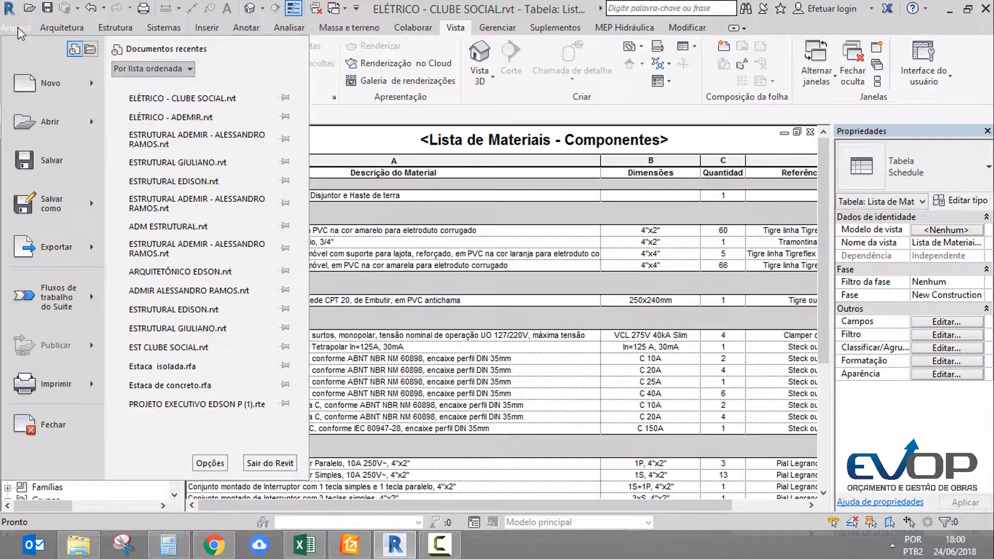
mouse_move(83, 248)
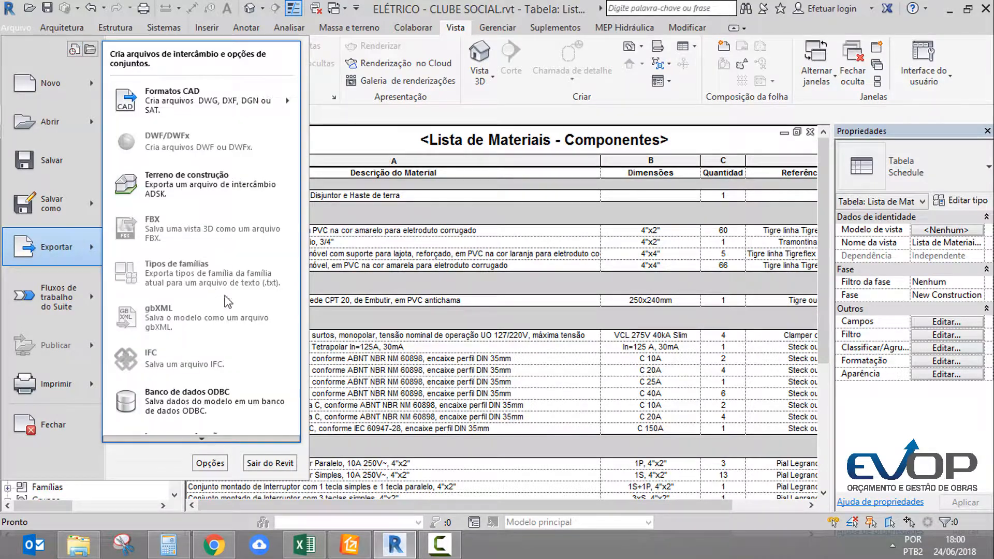
scroll(216, 442, down, 1)
scroll(217, 445, down, 2)
mouse_move(212, 438)
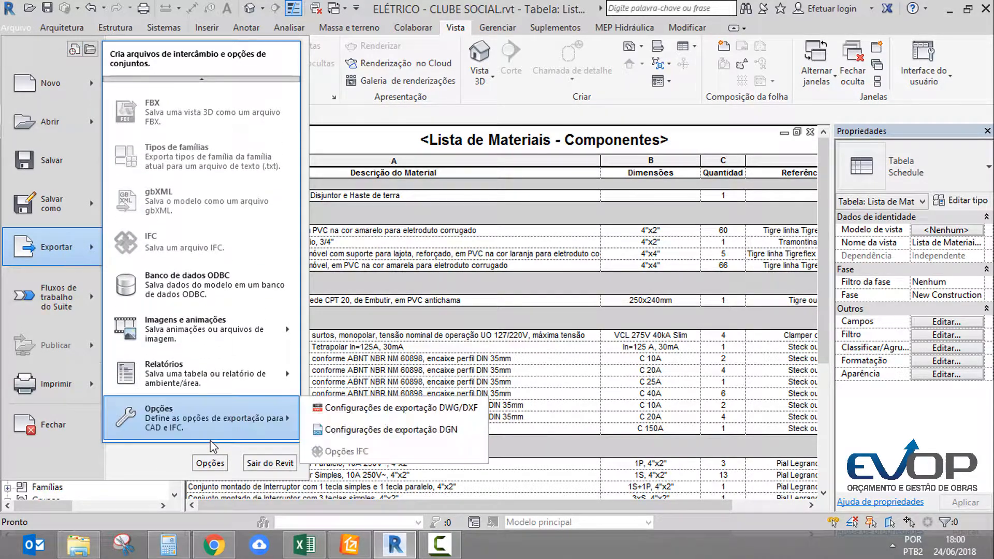
mouse_move(204, 386)
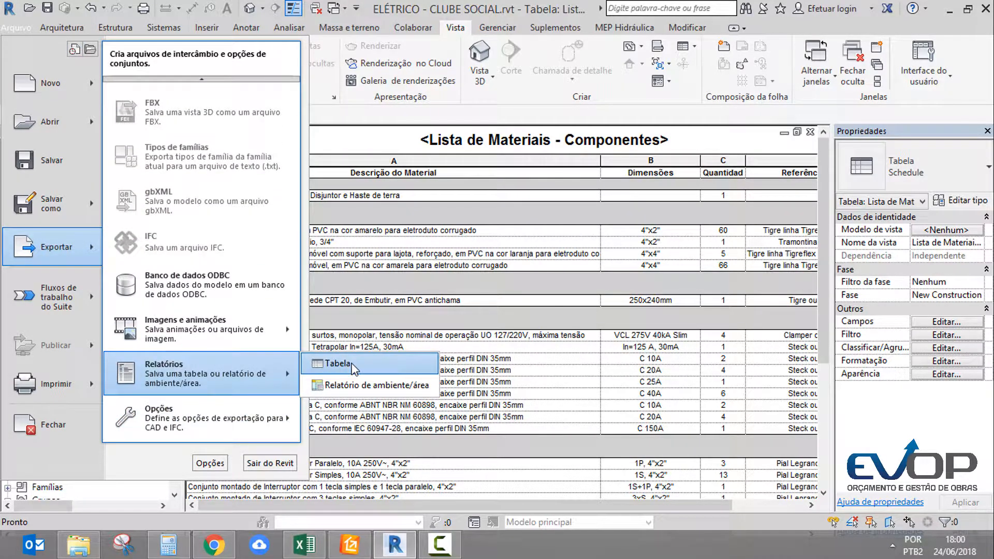
click(353, 369)
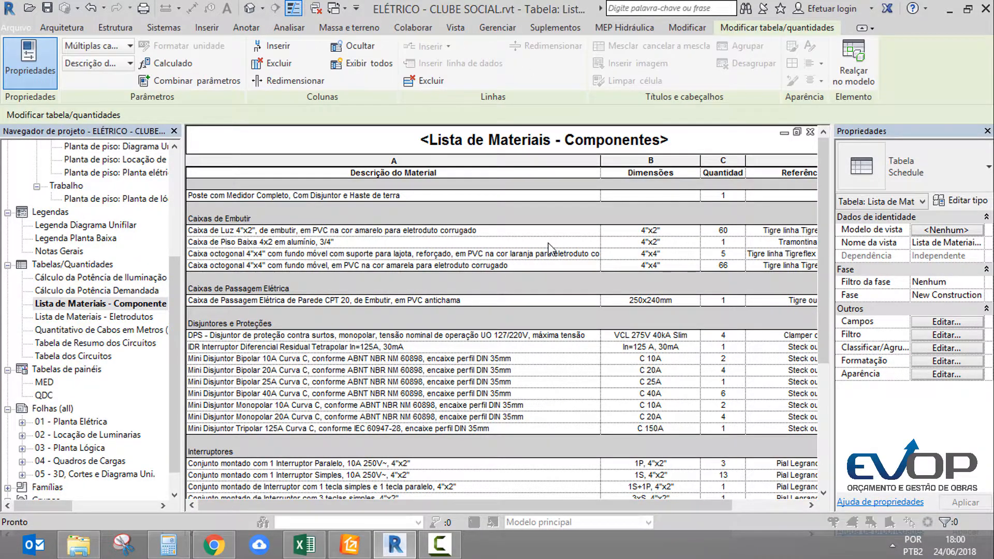
click(458, 153)
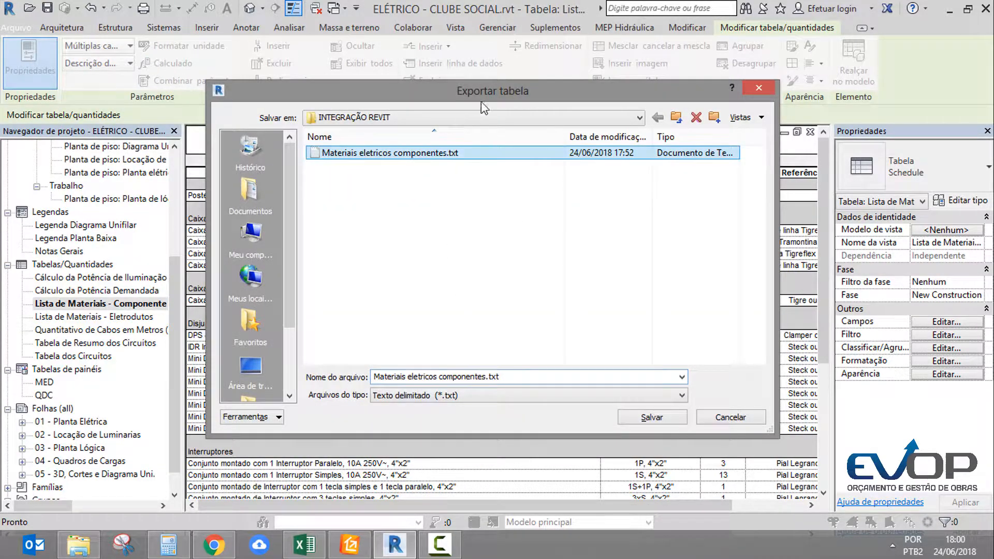
drag(500, 91, 547, 152)
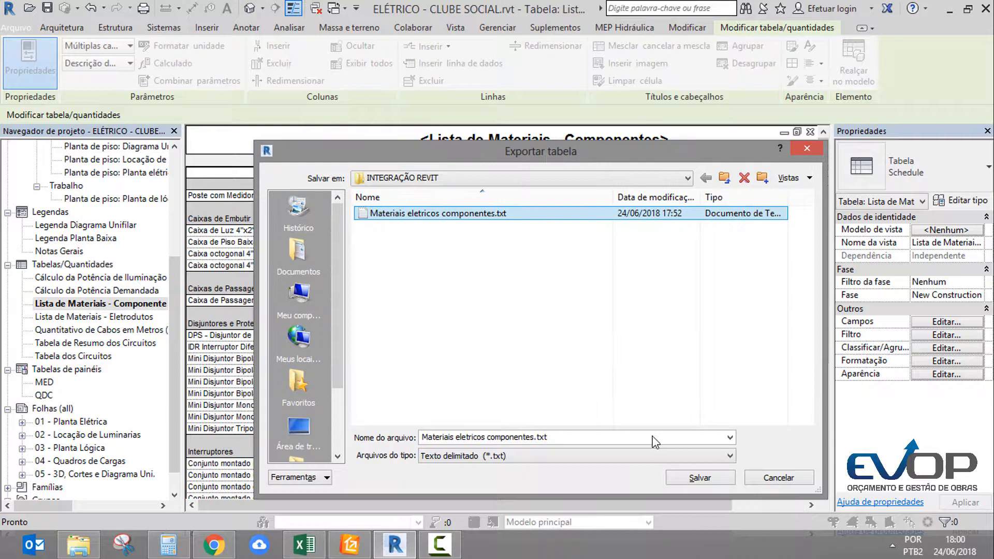
click(728, 479)
Set the component table export's field delimiter to a semicolon and complete the export
click(534, 303)
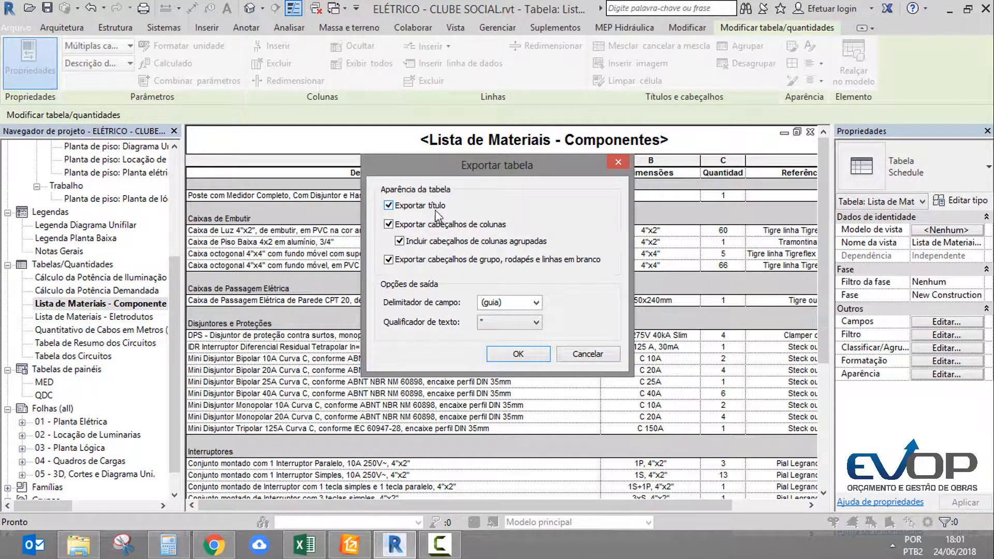
click(506, 301)
click(531, 306)
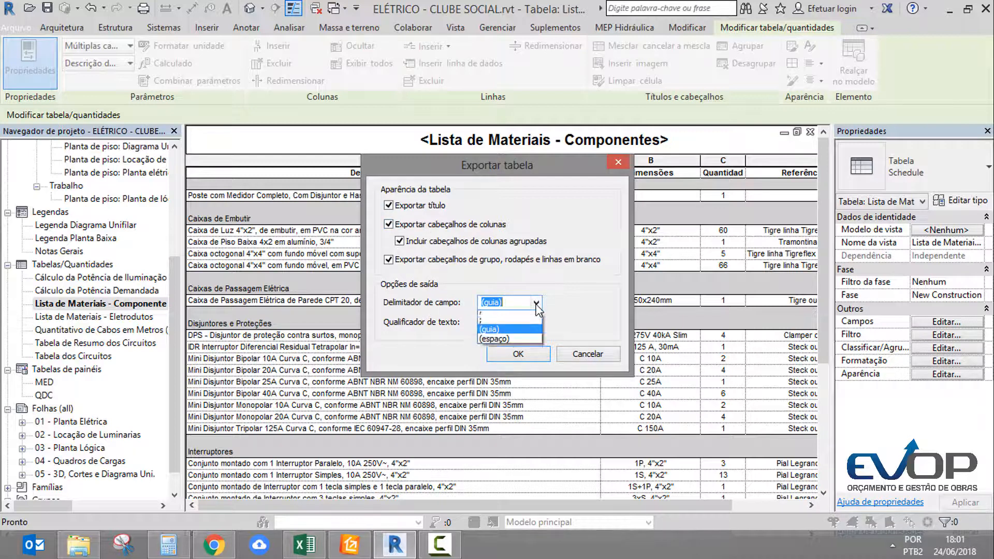
click(500, 343)
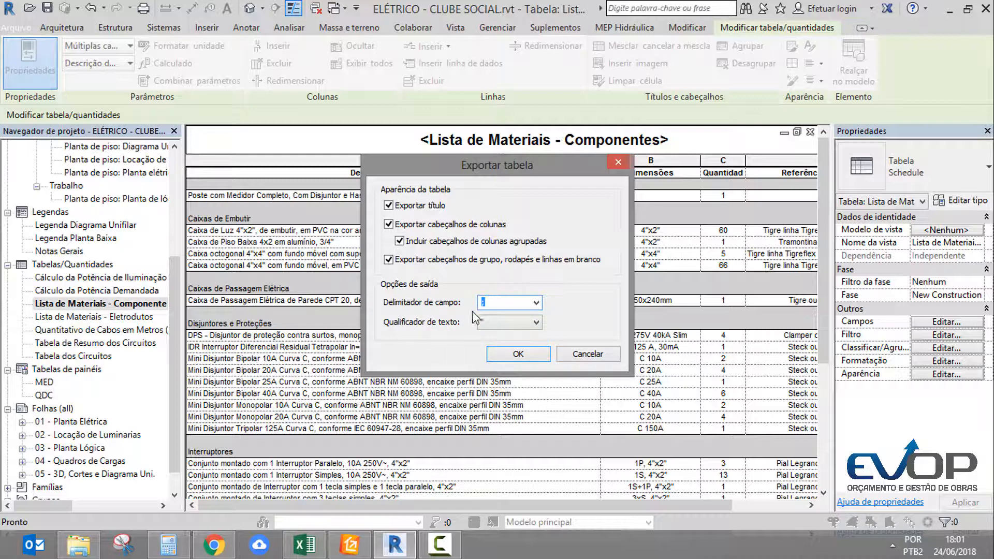
click(516, 354)
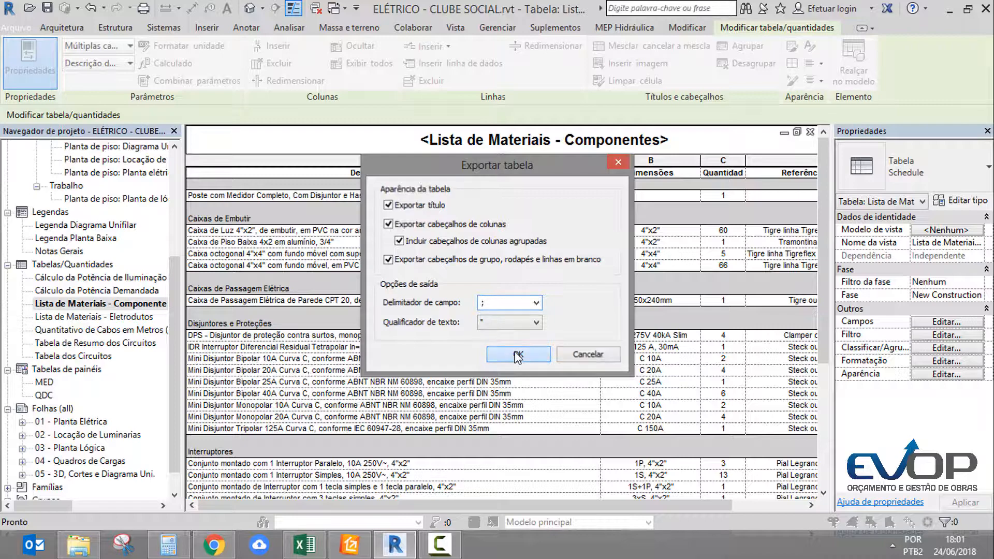
Export the Lista de Materiais - Eletrodutos schedule to Lista de Materiais - Eletrodutos.txt with a semicolon as field delimiter
double_click(104, 317)
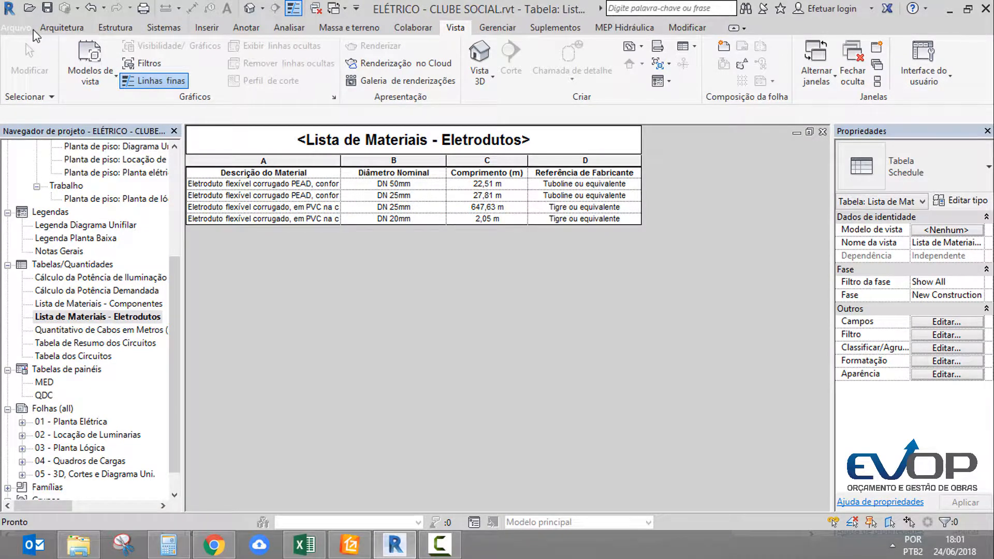
click(28, 29)
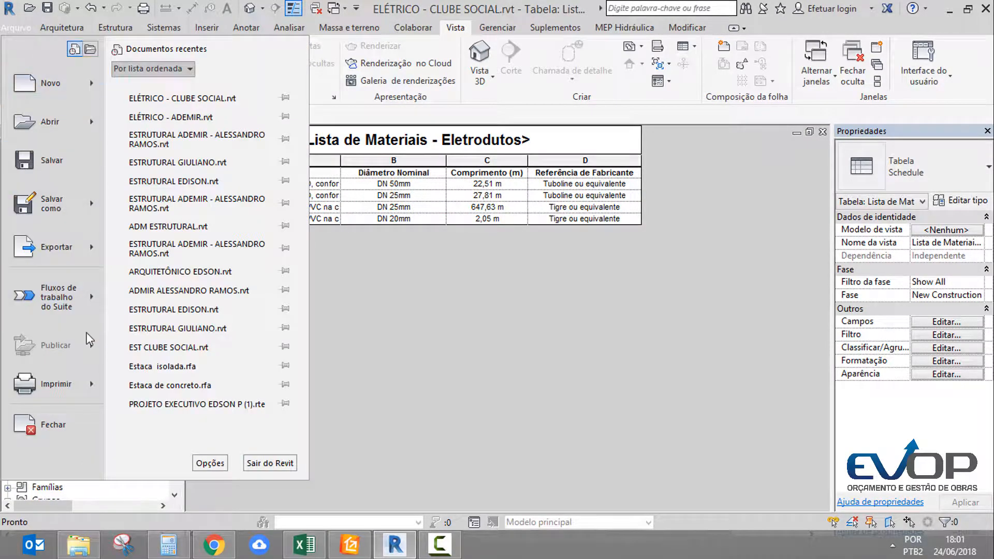
mouse_move(91, 248)
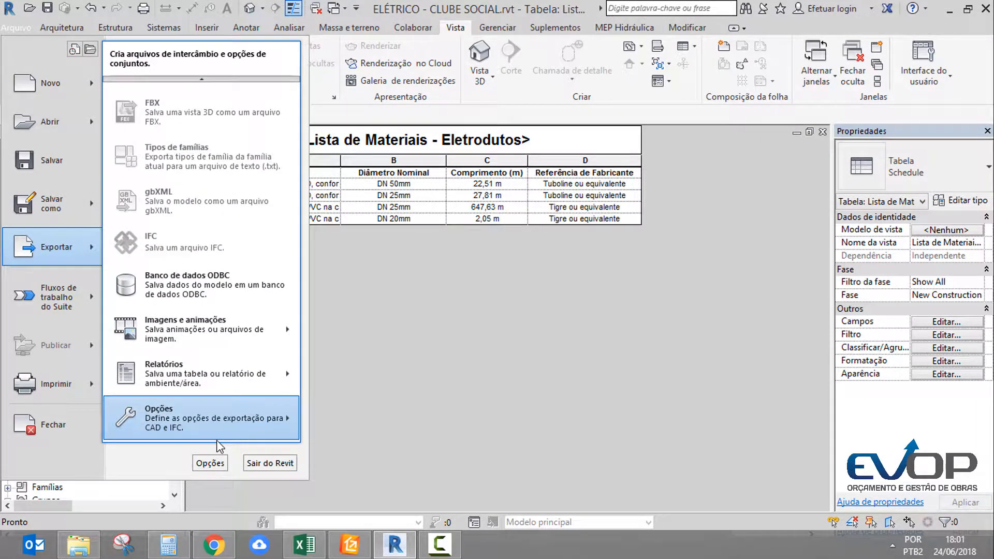
mouse_move(227, 406)
mouse_move(223, 373)
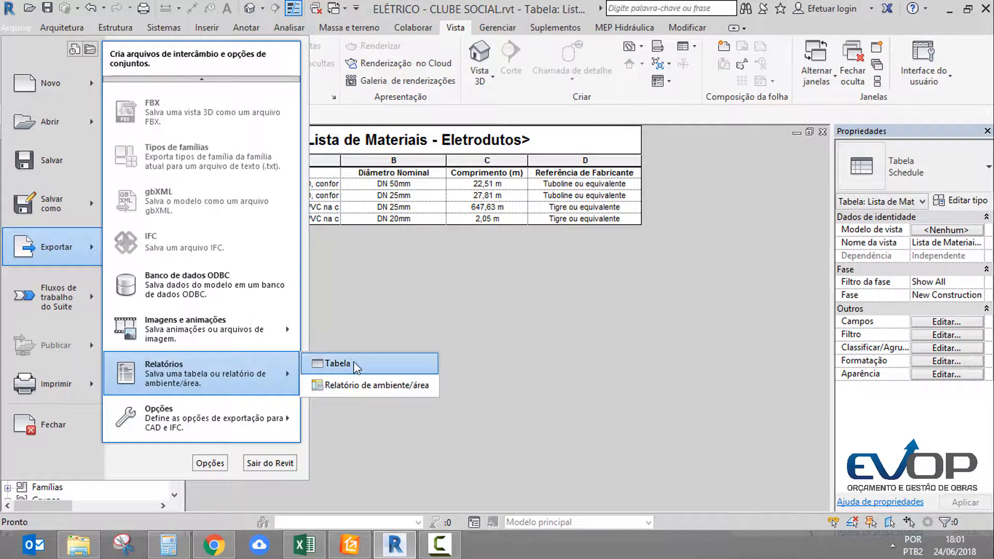
click(331, 364)
click(703, 475)
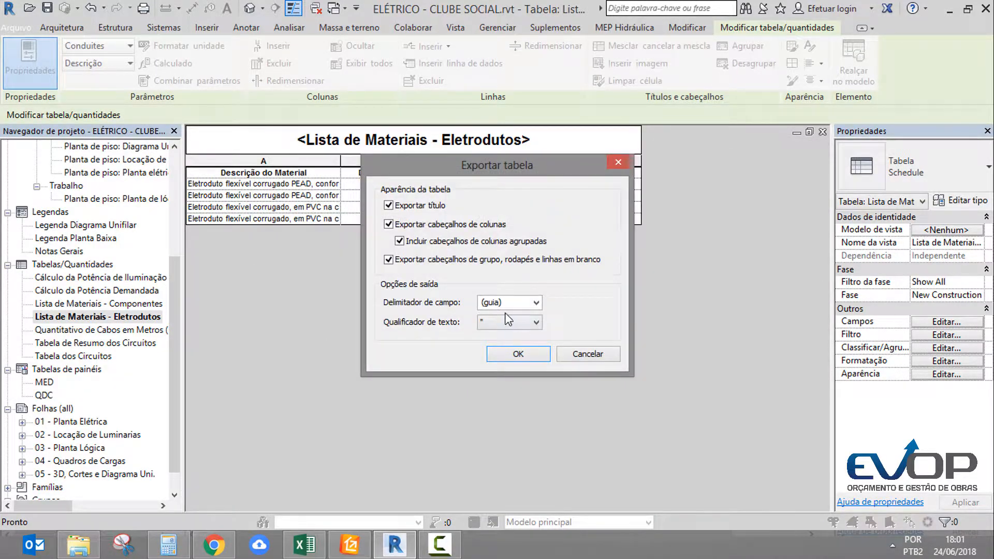
click(515, 305)
click(511, 336)
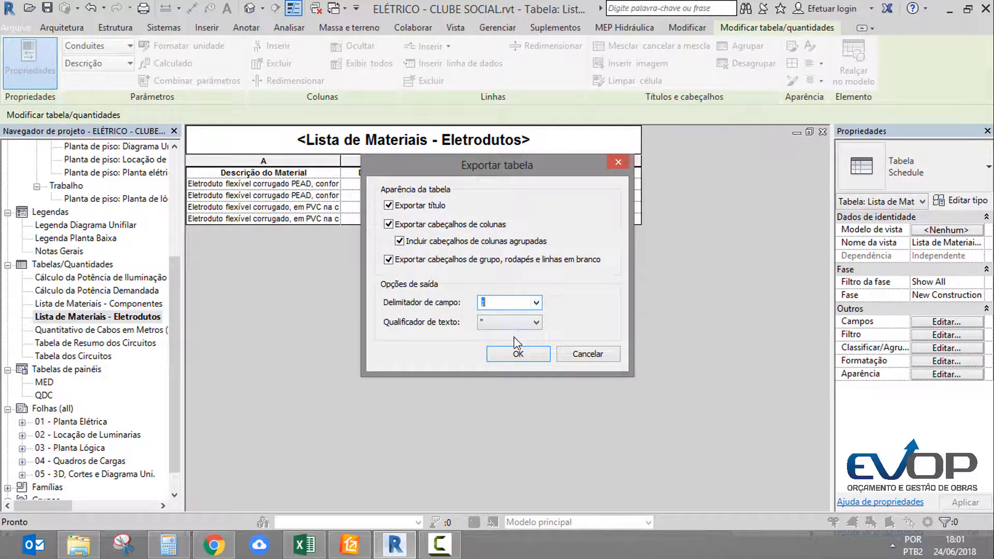
click(518, 355)
Export the Quantitativo de Cabos em Metros schedule as a delimited text file in the INTEGRAÇÃO REVIT folder, choosing its field delimiter
double_click(98, 329)
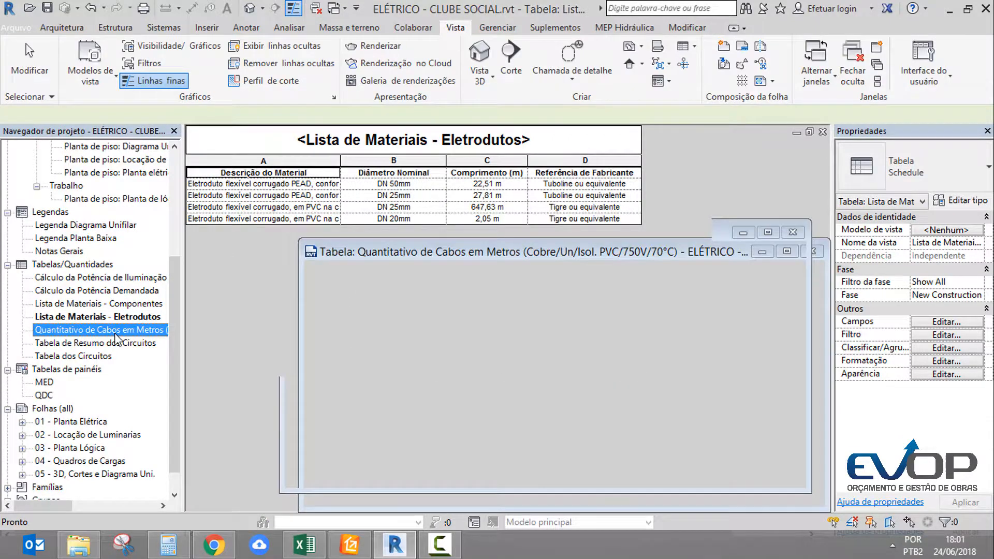
click(21, 28)
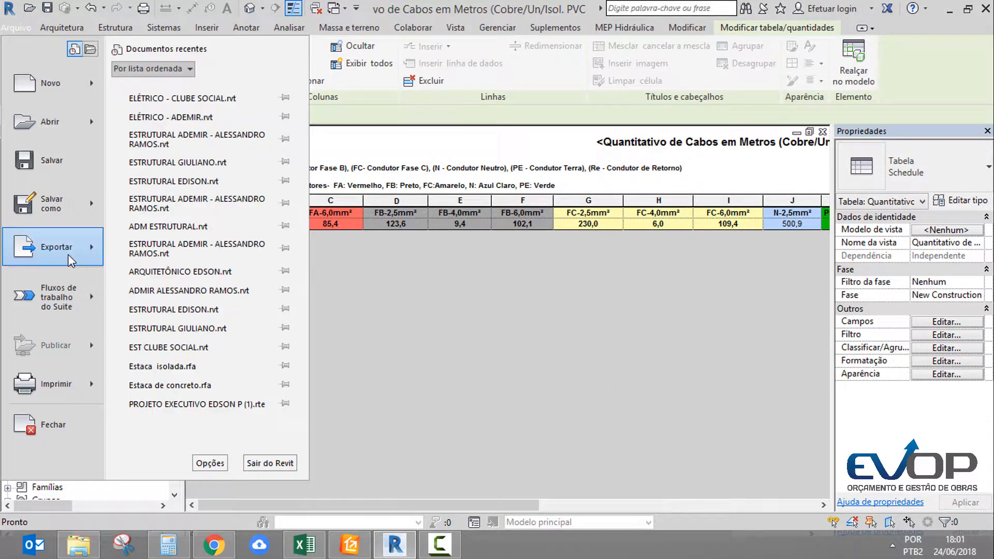
scroll(144, 267, down, 3)
mouse_move(207, 366)
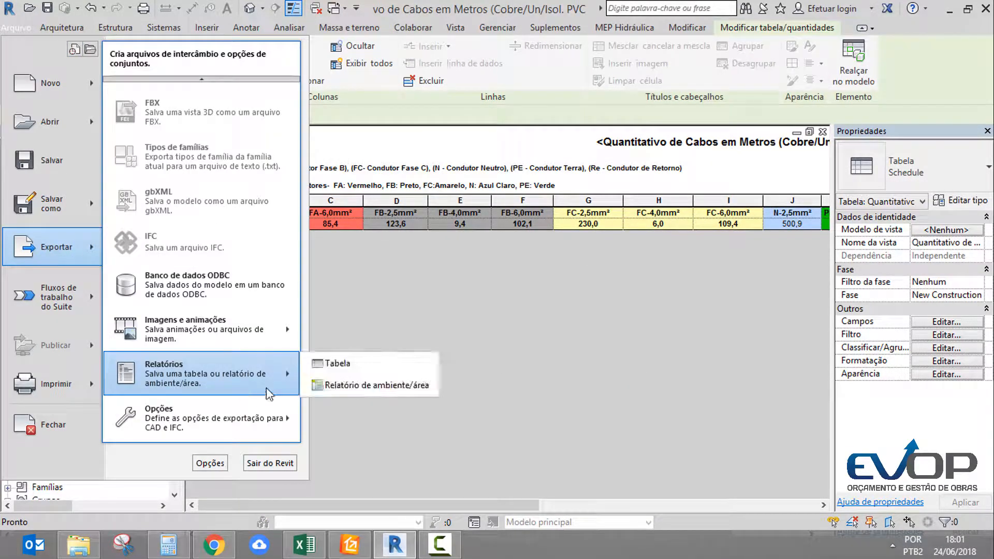
click(337, 363)
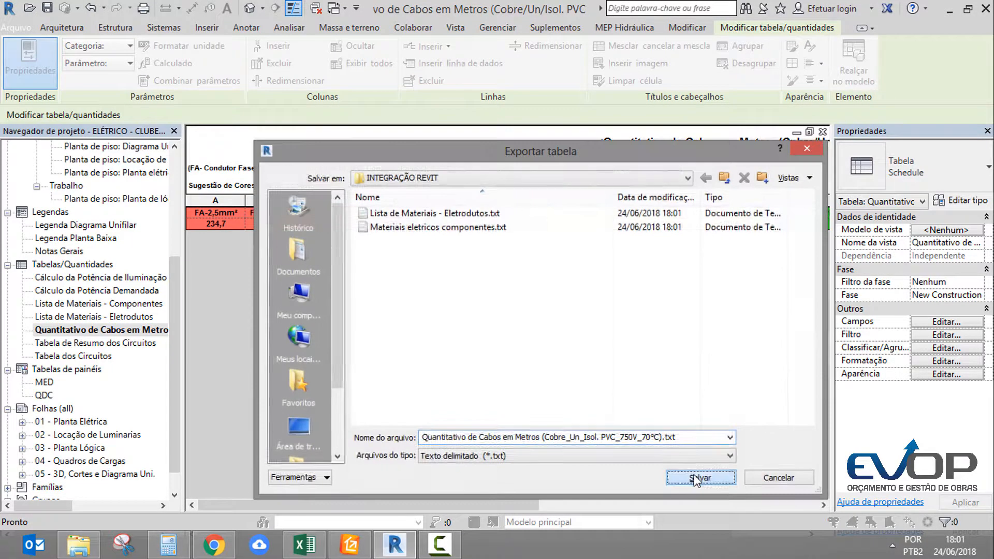
click(694, 475)
click(539, 305)
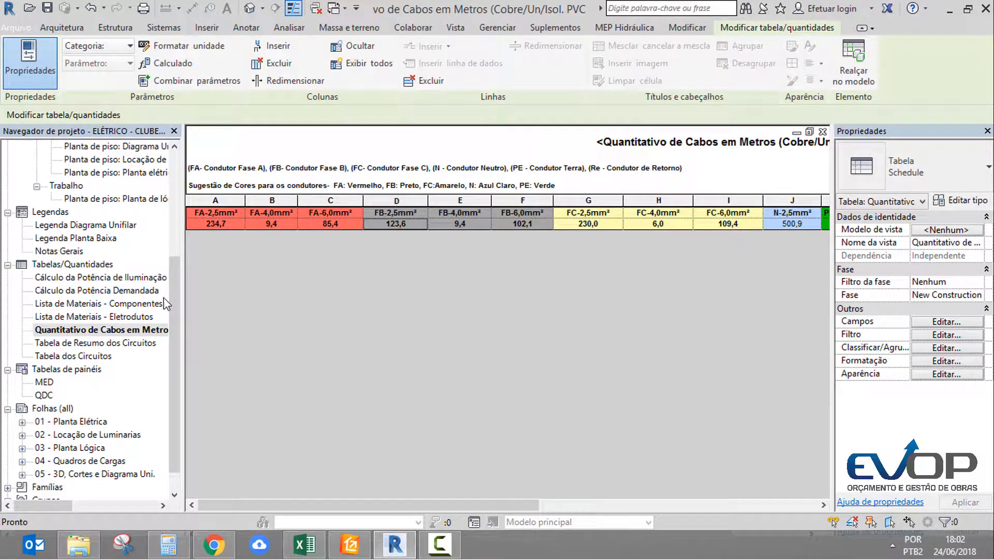
View the Tabela de Resumo dos Circuitos and Tabela dos Circuitos schedules, and open Cálculo da Potência de Iluminação
click(117, 345)
double_click(116, 345)
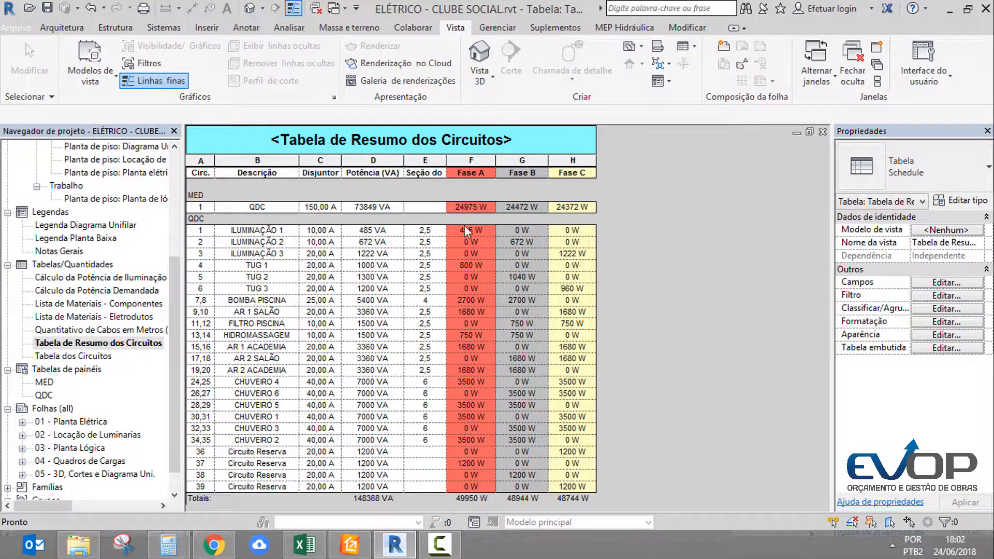
double_click(73, 356)
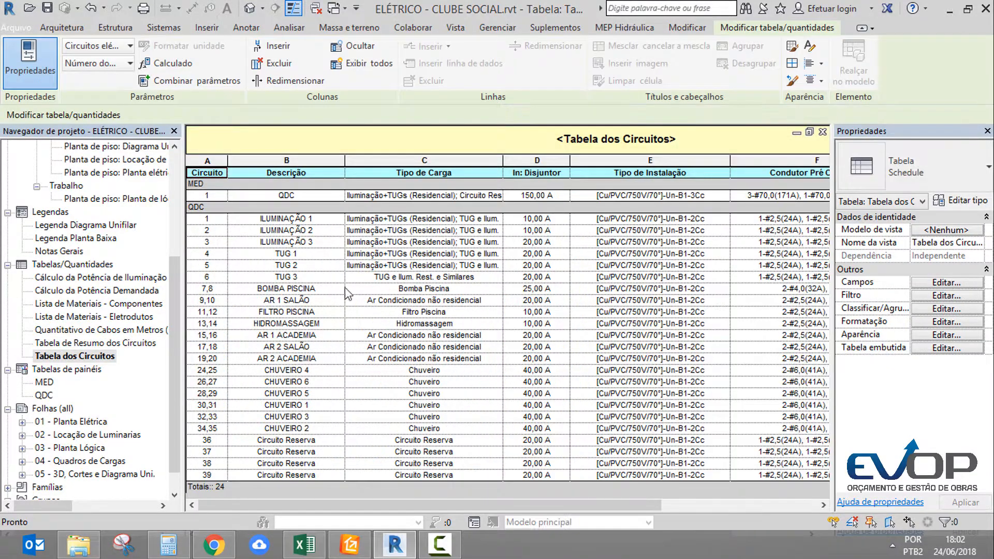
double_click(85, 279)
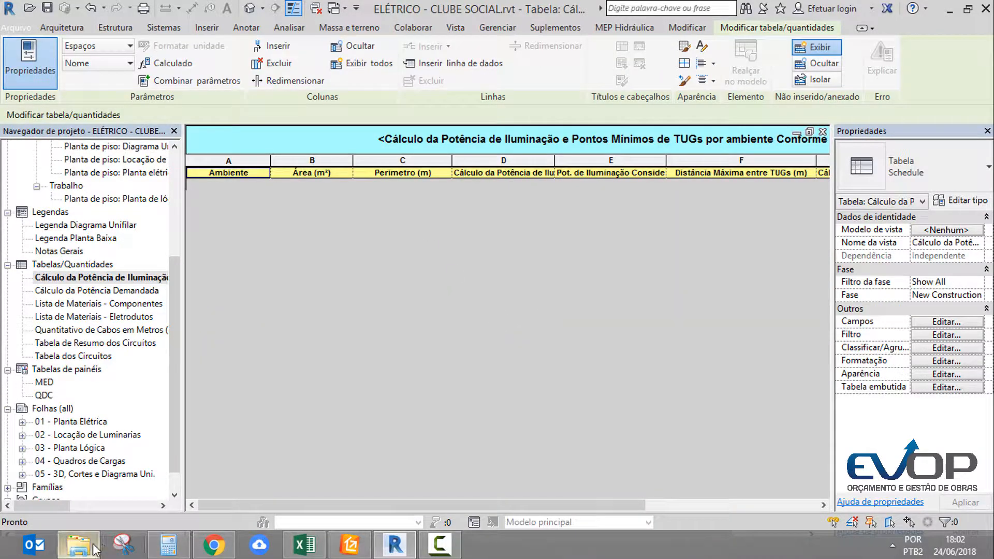
Review the exported conduit, component and cable text files in the INTEGRAÇÃO REVIT folder, closing each one after reading it
click(91, 545)
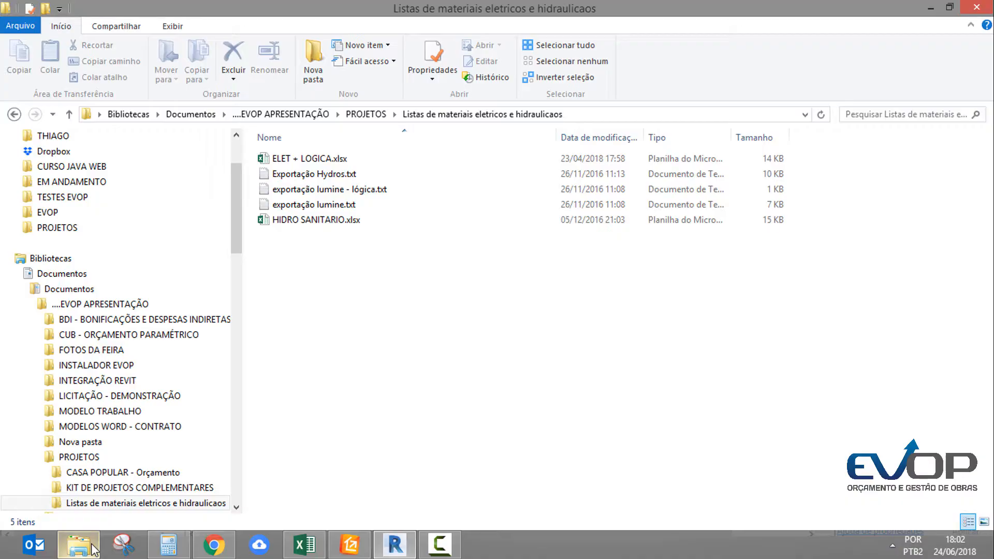
click(306, 115)
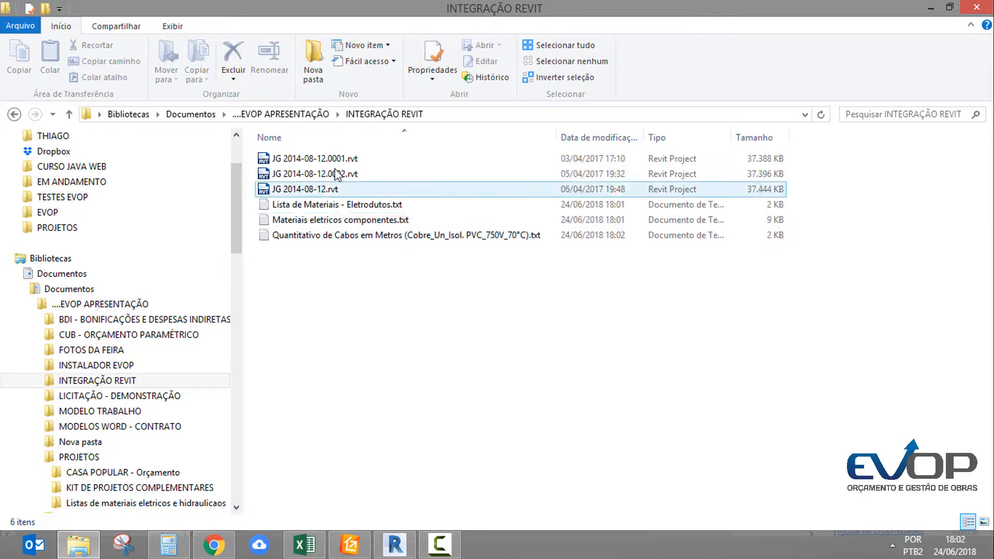
click(321, 207)
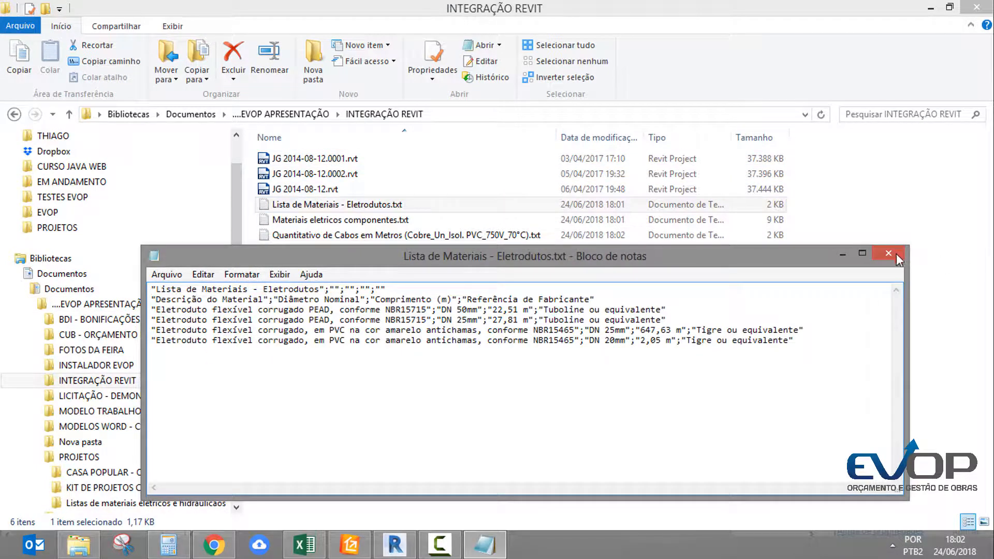
click(899, 259)
double_click(401, 221)
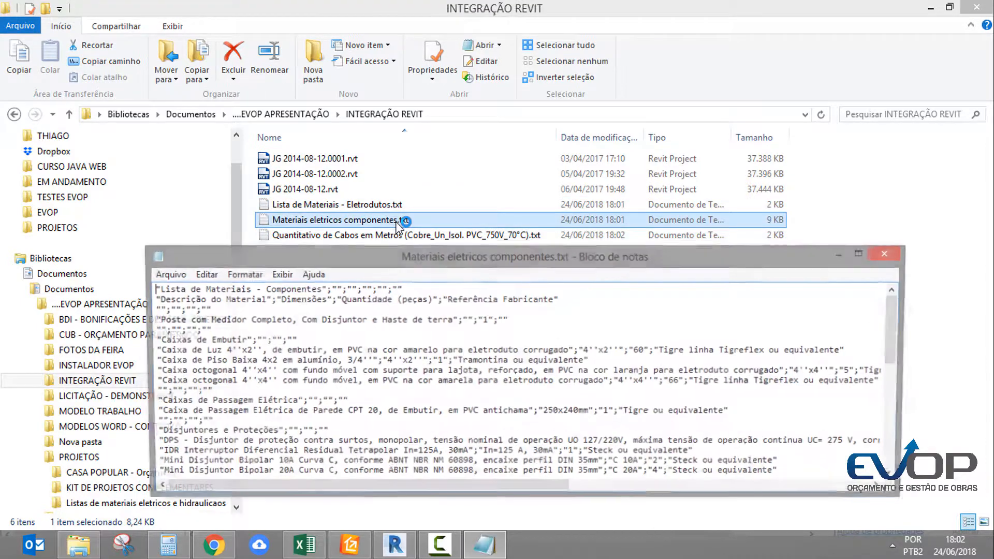
click(889, 255)
double_click(334, 235)
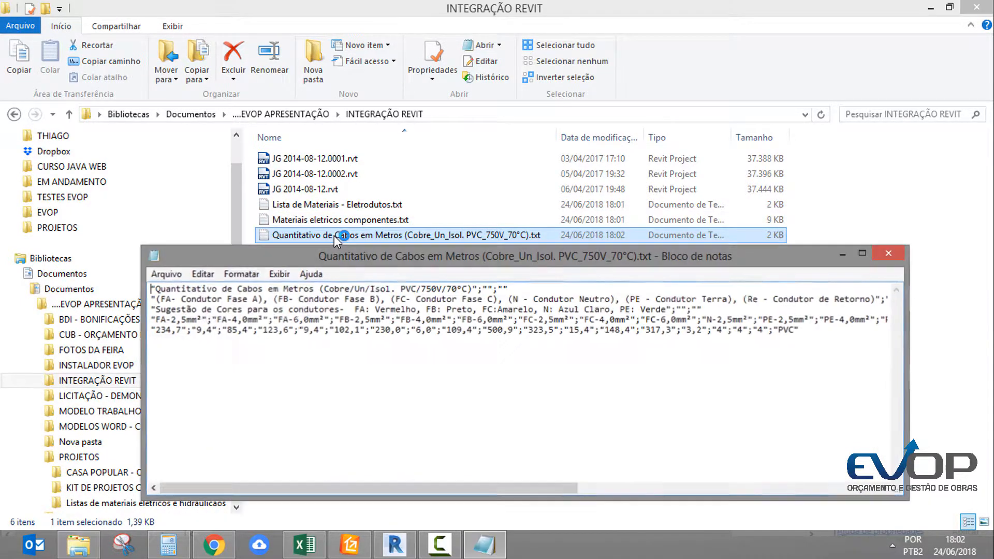
key(alt+F4)
Switch to Excel and create a blank workbook with three sheets, Plan1, Plan2 and Plan3
click(305, 545)
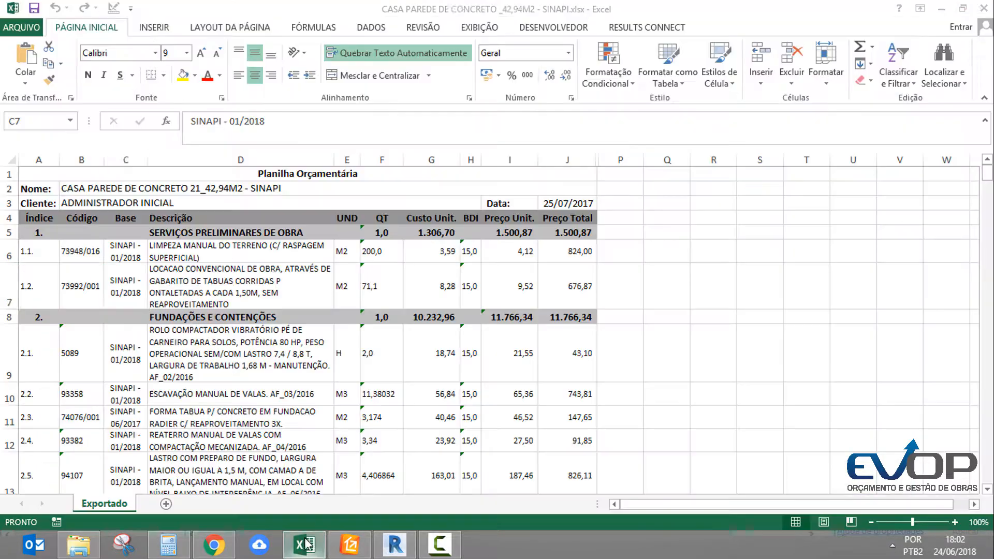
click(184, 218)
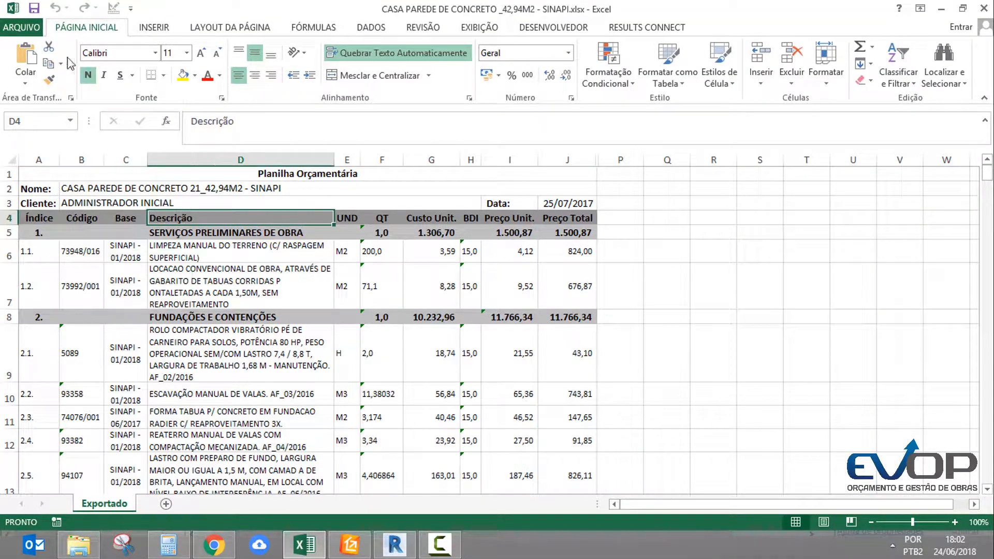
click(22, 28)
click(196, 232)
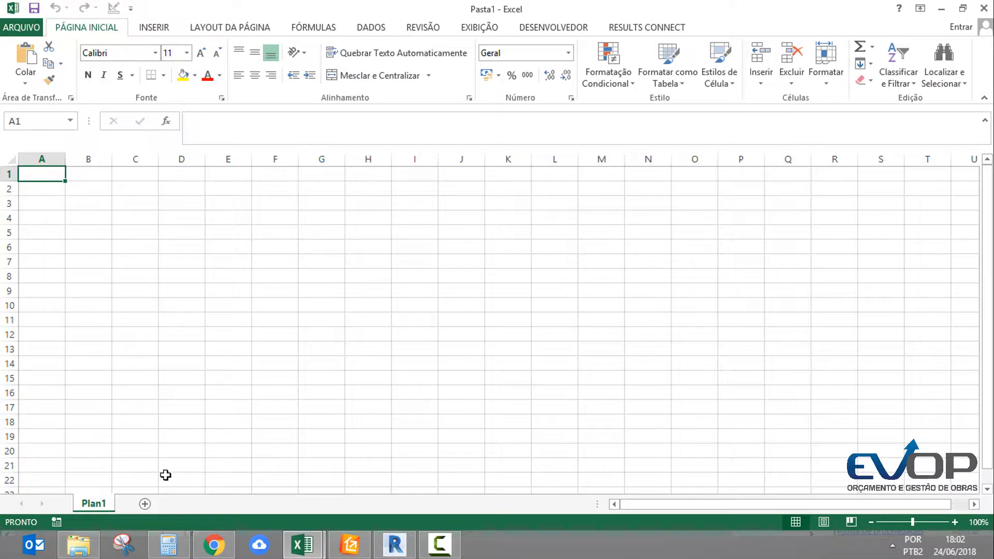
click(146, 504)
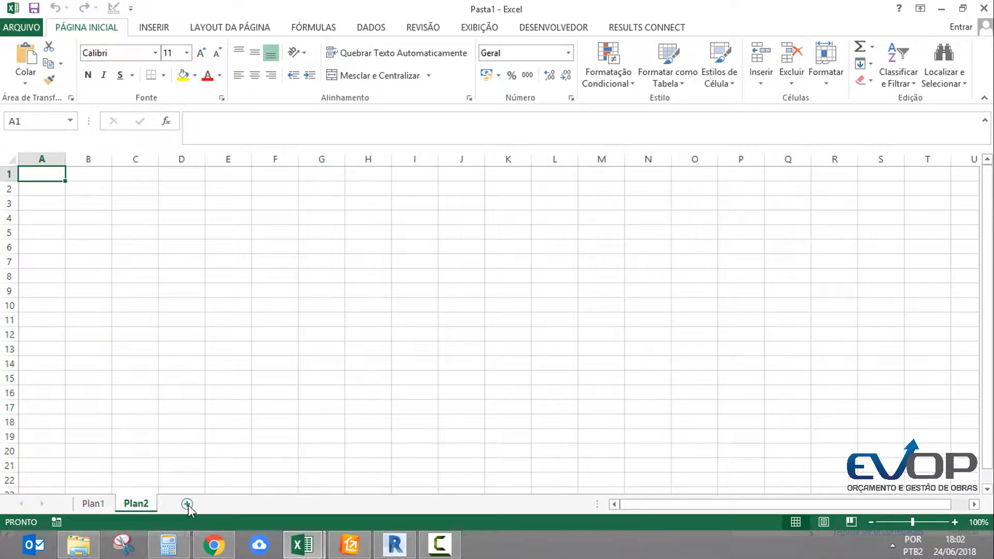
click(187, 503)
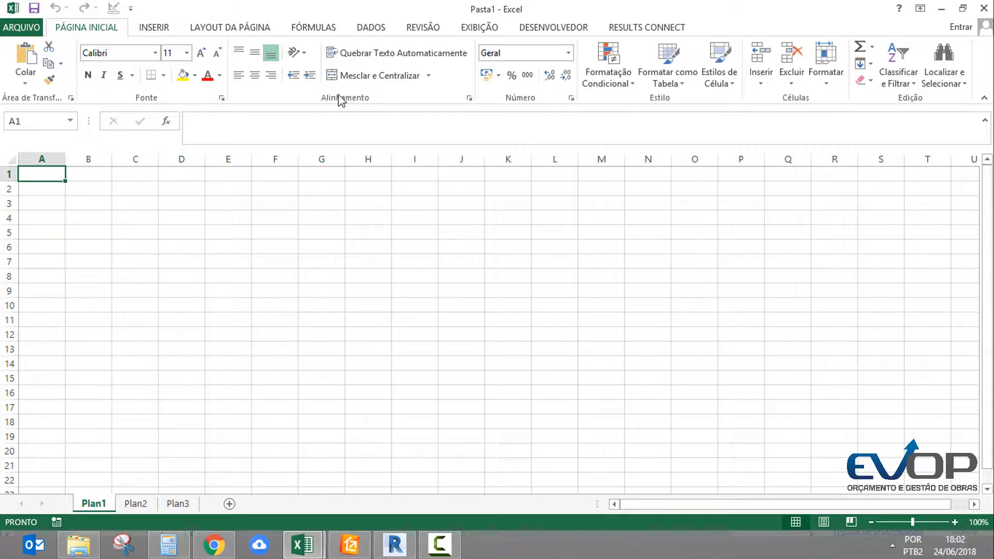
Start importing Lista de Materiais - Eletrodutos.txt from the INTEGRAÇÃO REVIT folder into Plan1, with Delimitado as the data type
click(373, 28)
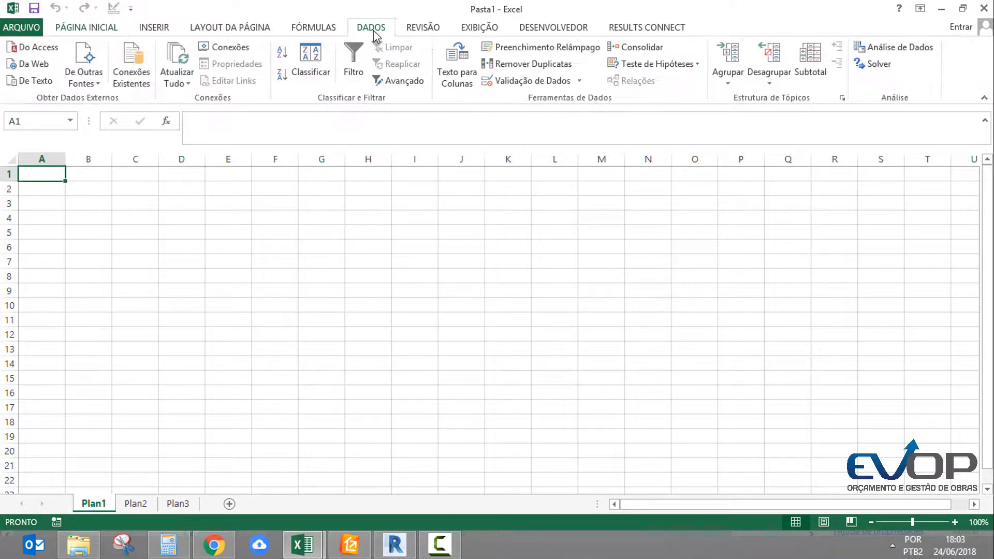
click(46, 86)
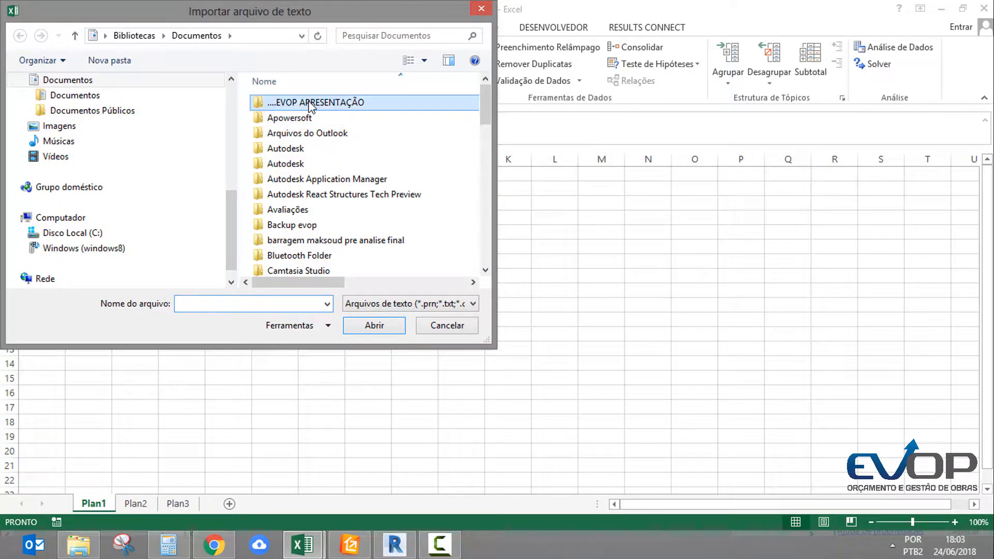
double_click(310, 103)
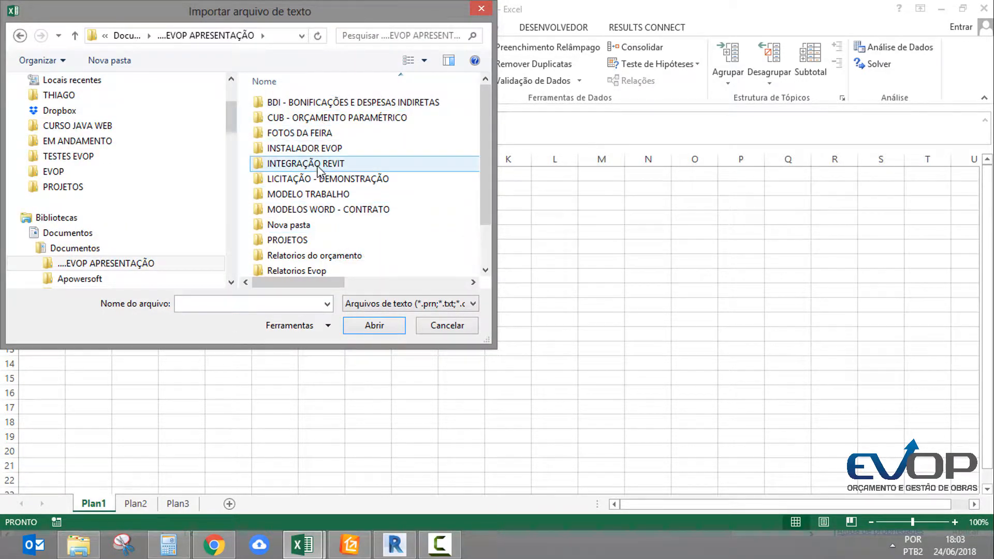
double_click(319, 165)
click(358, 109)
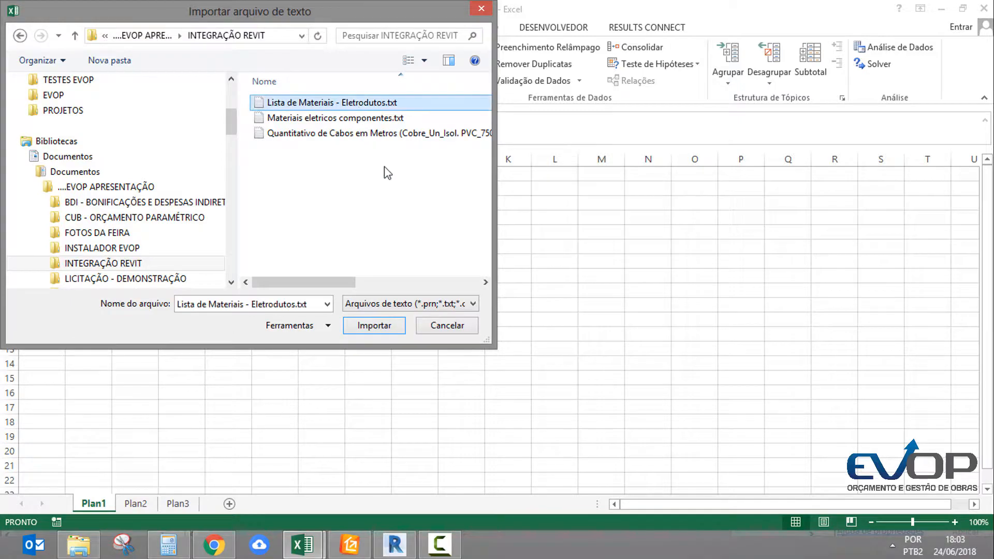
click(378, 326)
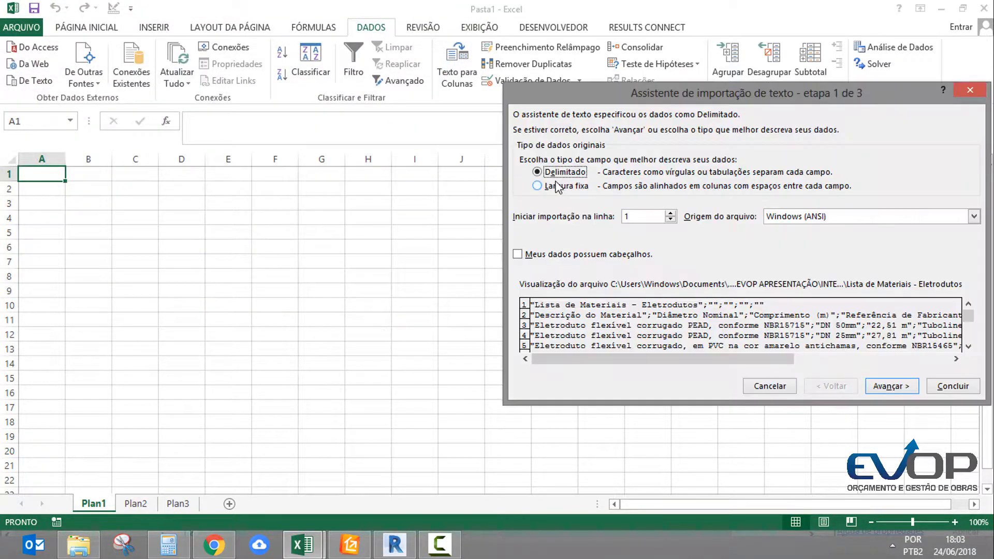
drag(688, 91, 474, 78)
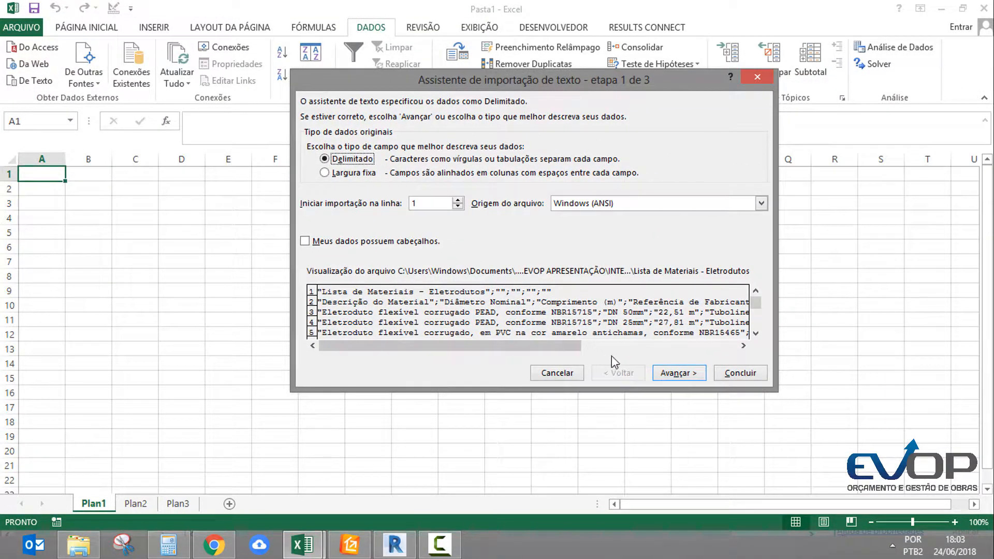
click(673, 373)
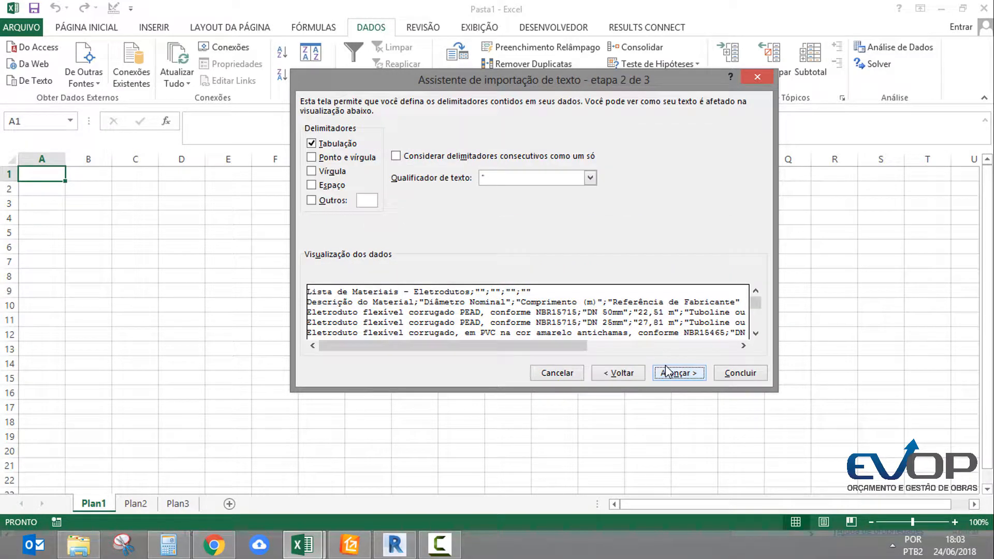
Try other text qualifiers for the import, including {nenhum}, and restore the double quotation mark
click(579, 182)
click(507, 208)
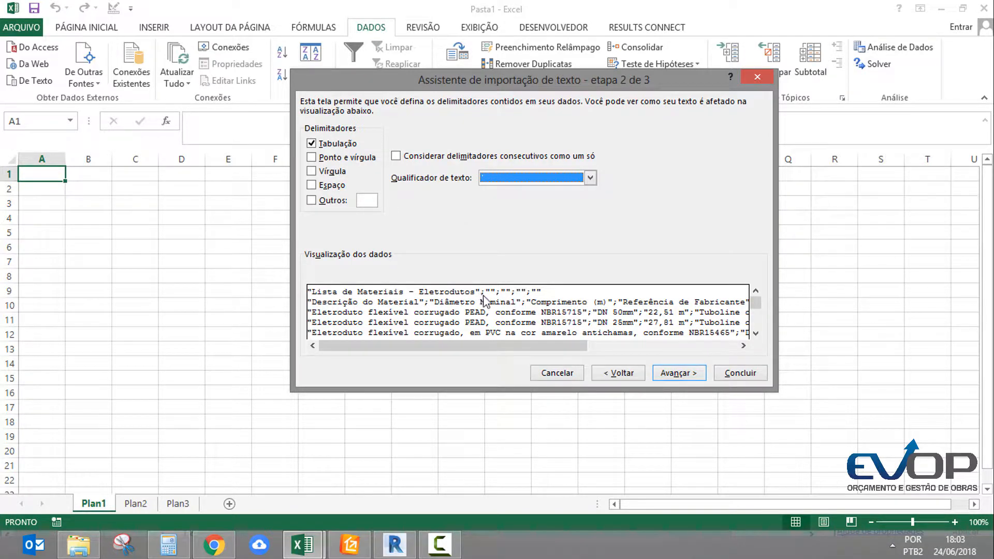
click(591, 178)
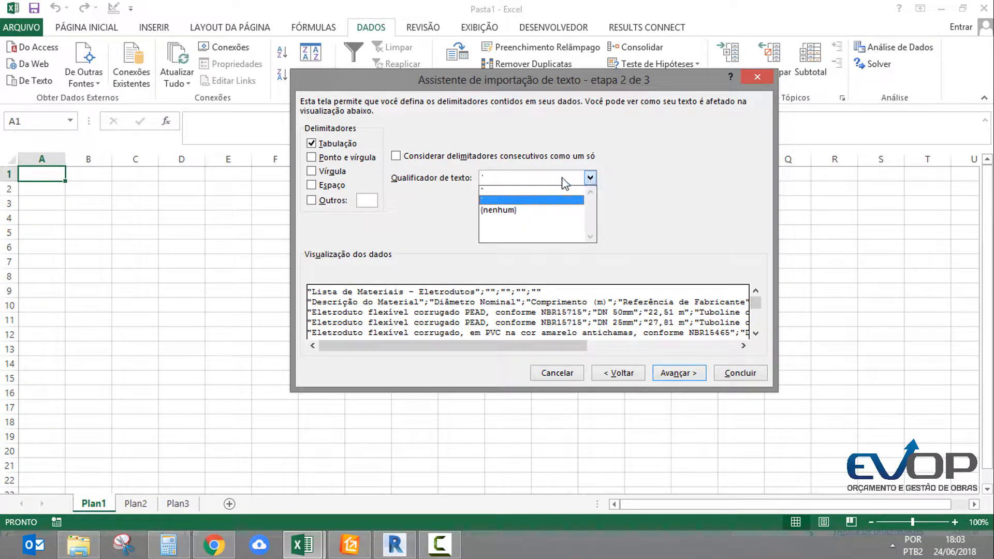
click(505, 210)
click(591, 178)
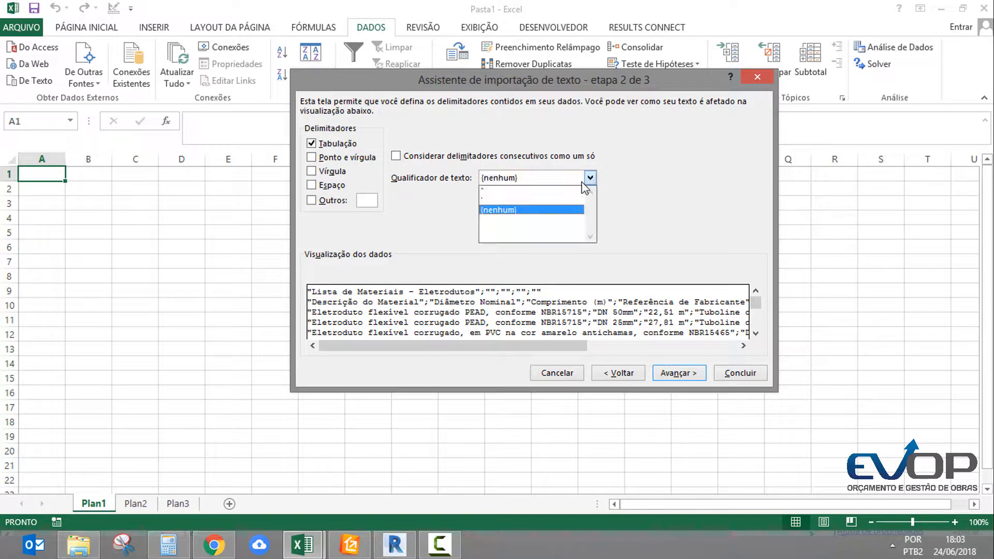
click(495, 190)
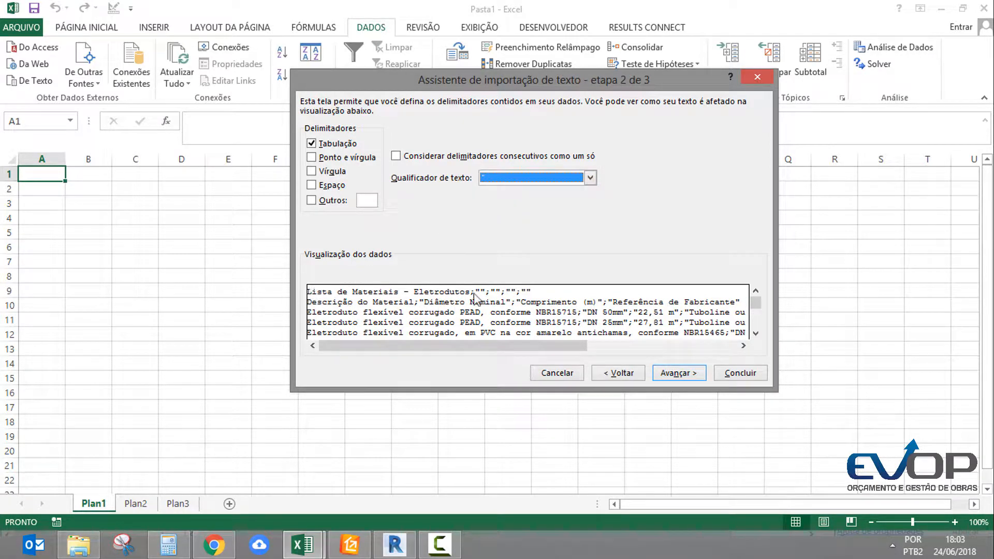
Add Ponto e vírgula as a delimiter, check the column preview, and finish the import in cell A1 of the existing sheet
click(312, 158)
drag(550, 347, 623, 353)
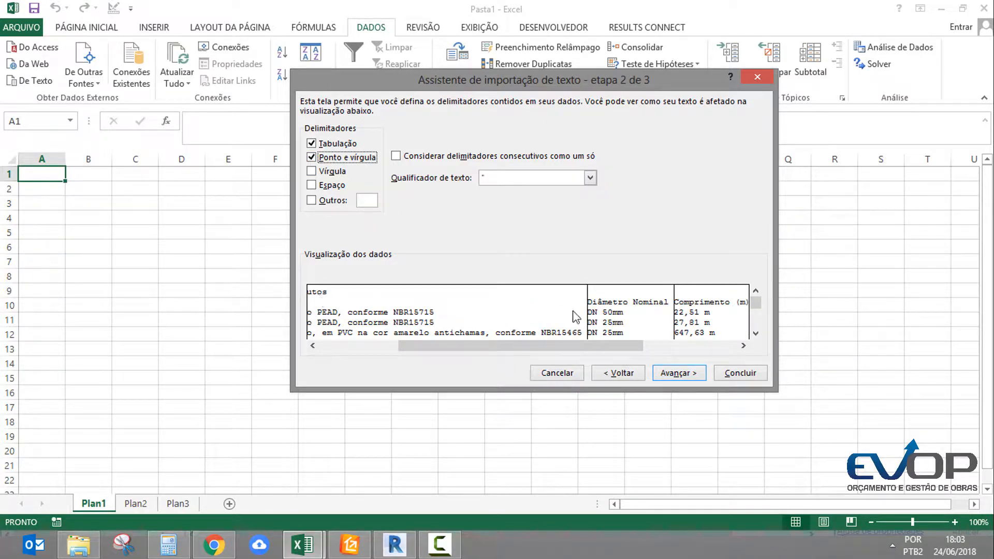
drag(615, 349, 712, 326)
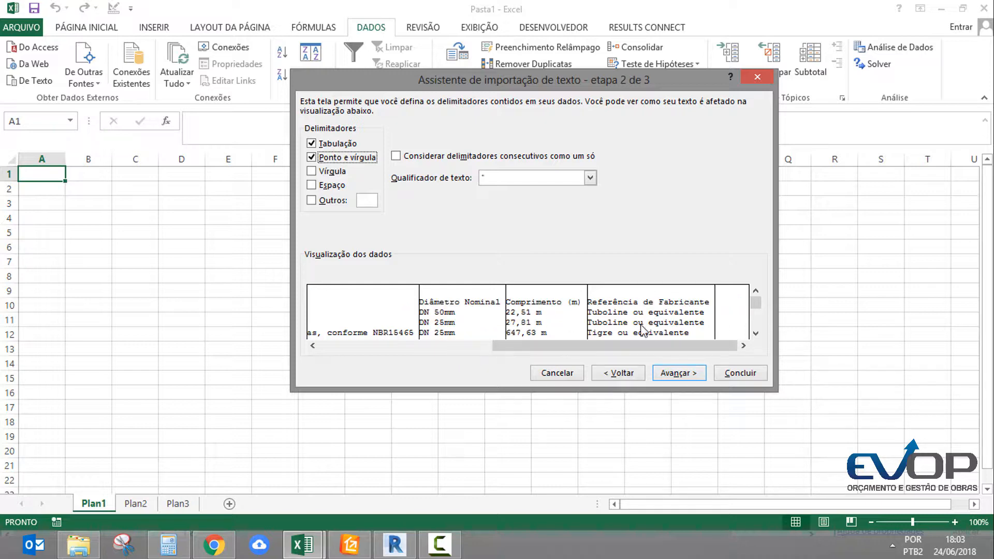
click(663, 372)
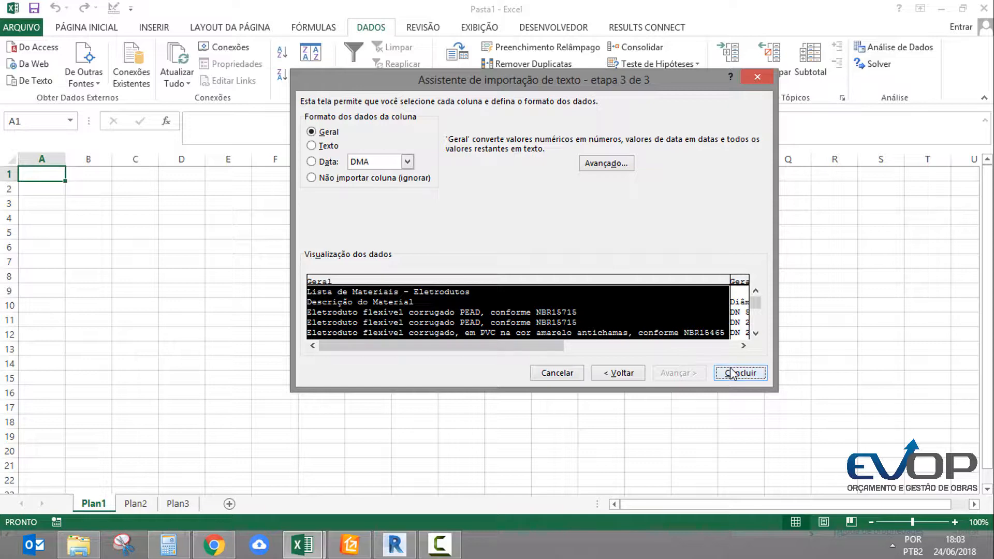
drag(477, 342, 667, 340)
click(533, 283)
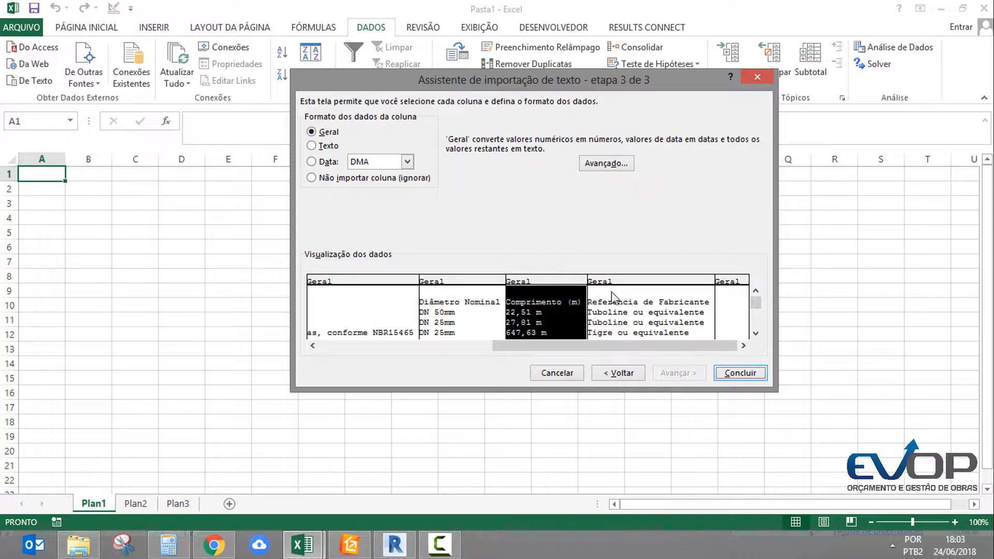
click(738, 374)
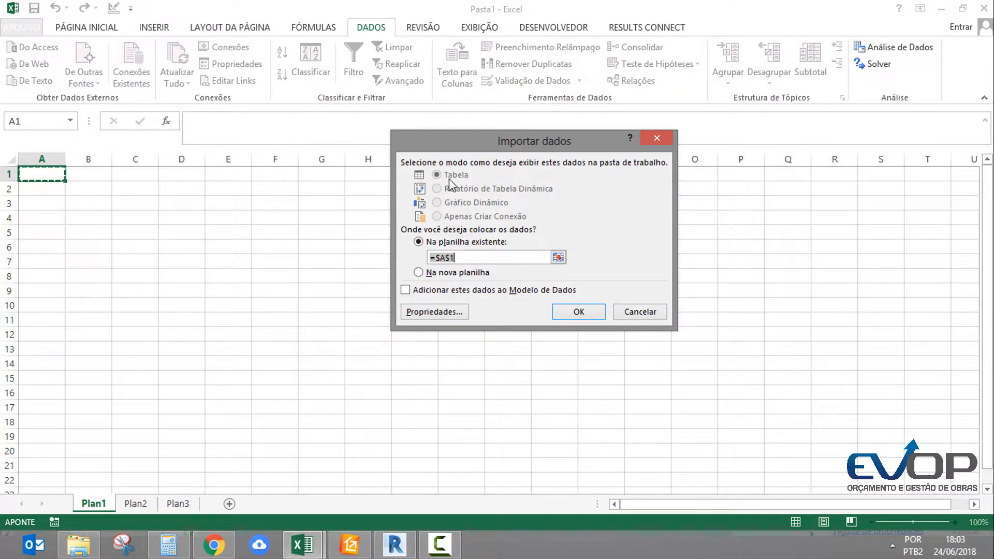
click(572, 312)
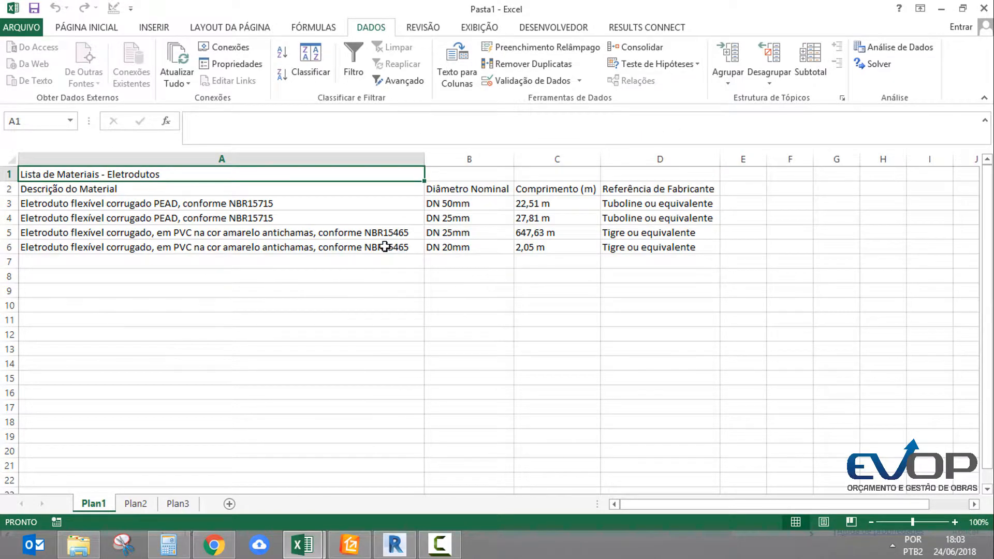
Examine how the Comprimento (m) values in C3:C6 of the imported conduit list were brought in
drag(539, 204, 541, 251)
click(551, 243)
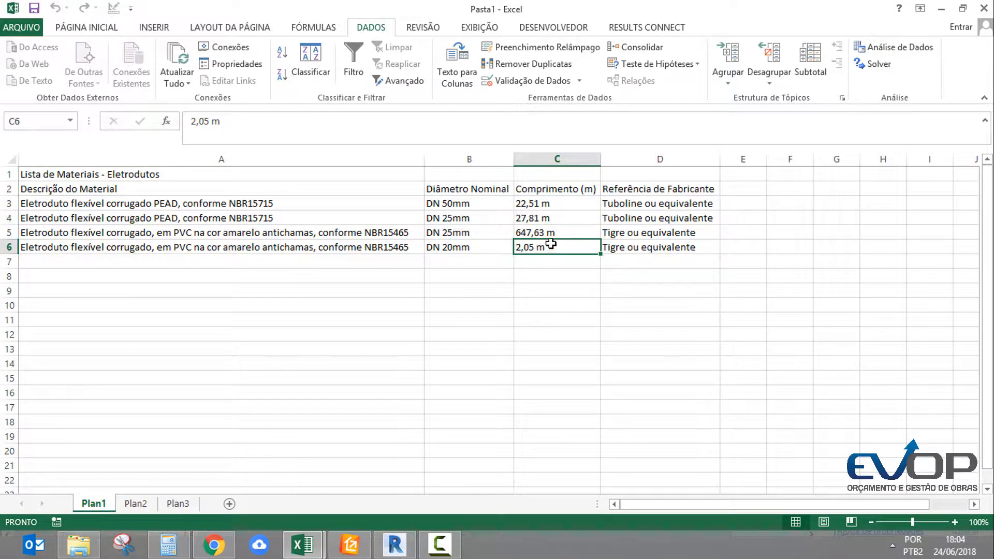
drag(536, 210, 556, 247)
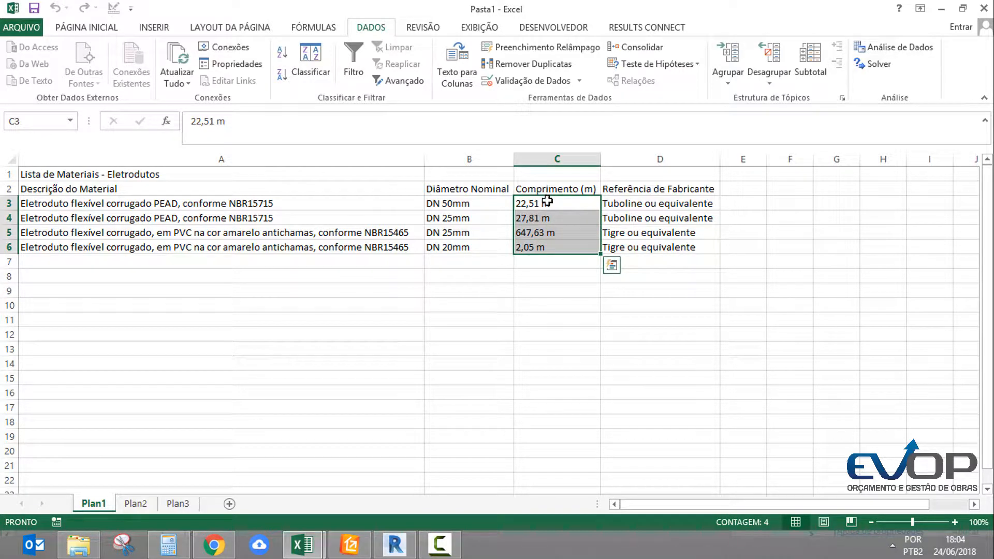
drag(553, 206, 545, 247)
Switch to Revit and open the Lista de Materiais - Eletrodutos schedule to check its Comprimento (m) column
click(396, 545)
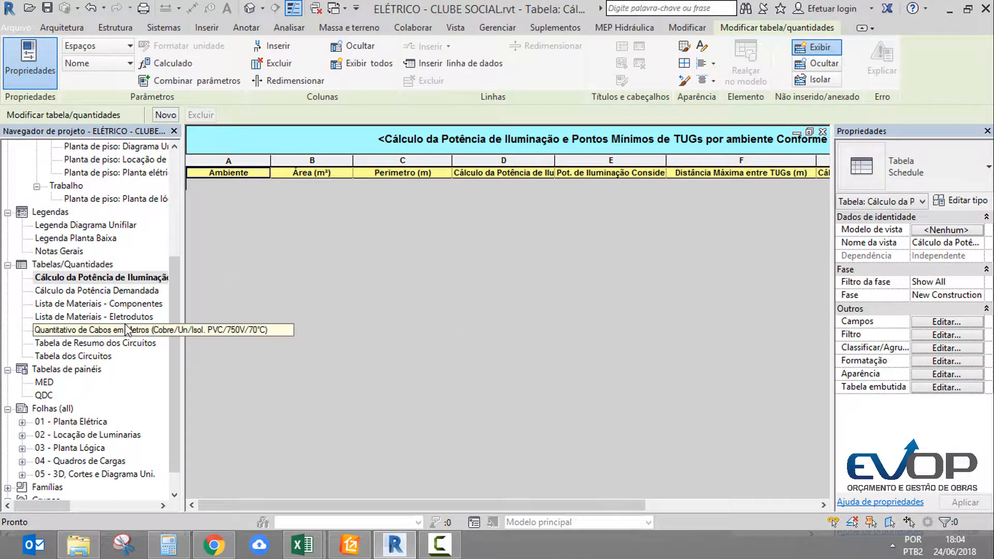
double_click(111, 317)
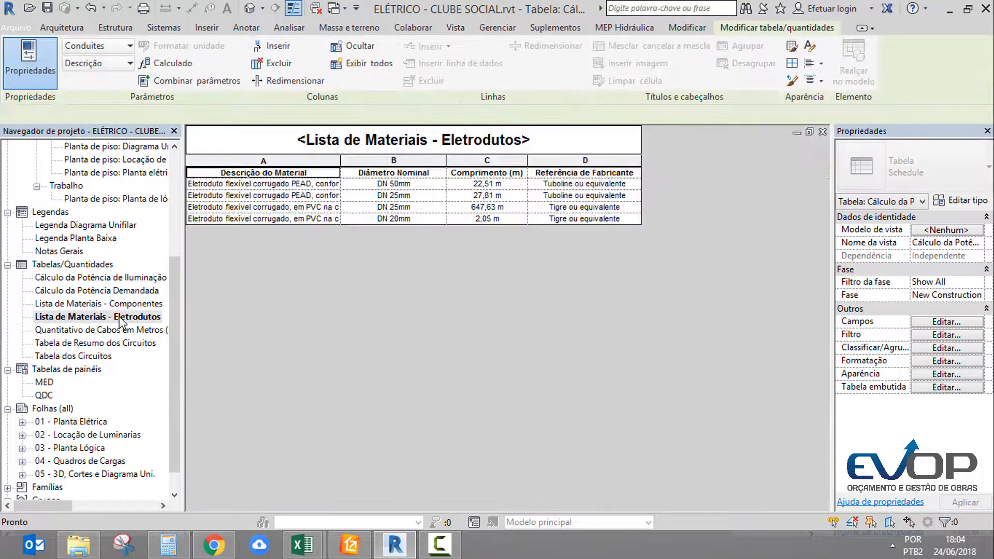
click(508, 206)
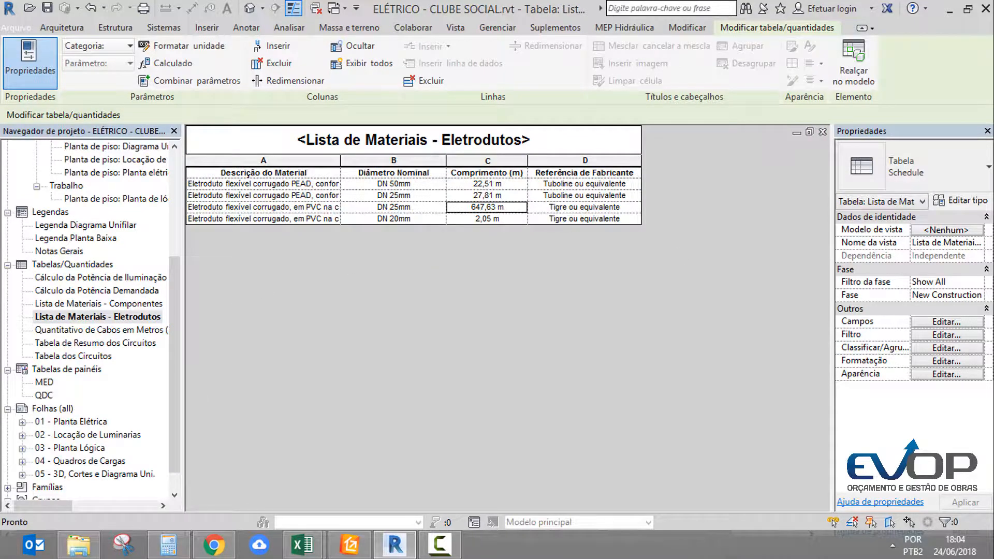
Check the field format of Comprimento in the conduit schedule's formatting settings, including the available units, and leave it on Metros
click(942, 336)
click(453, 157)
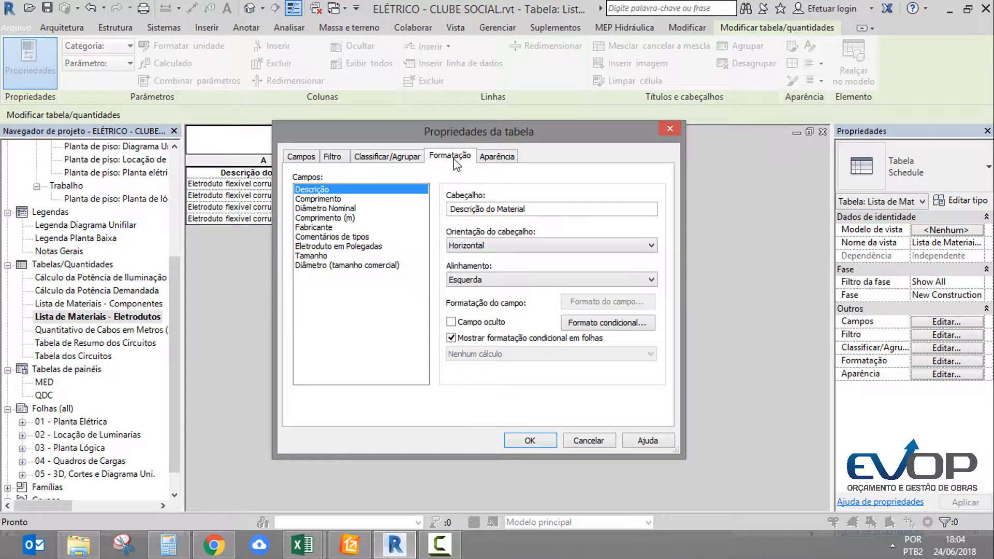
click(328, 199)
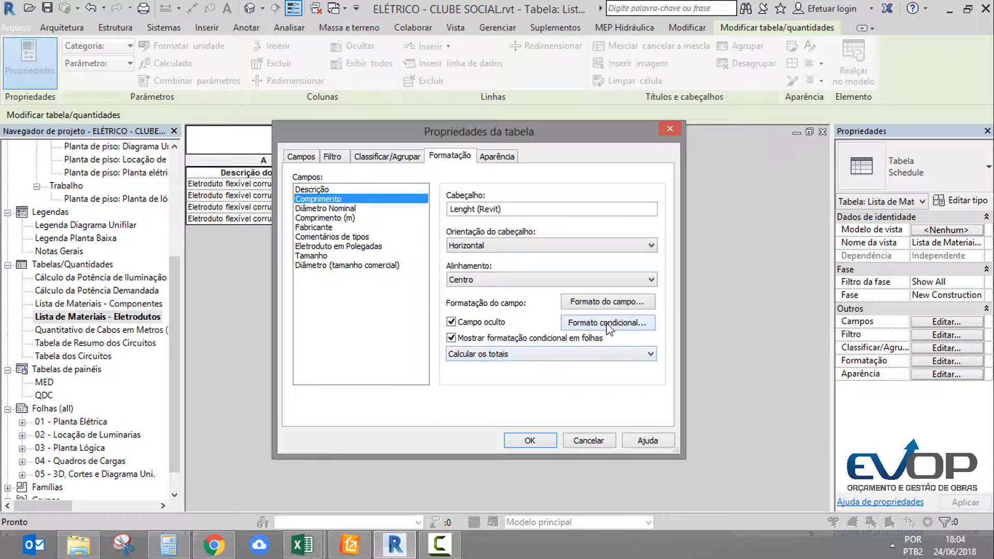
click(622, 304)
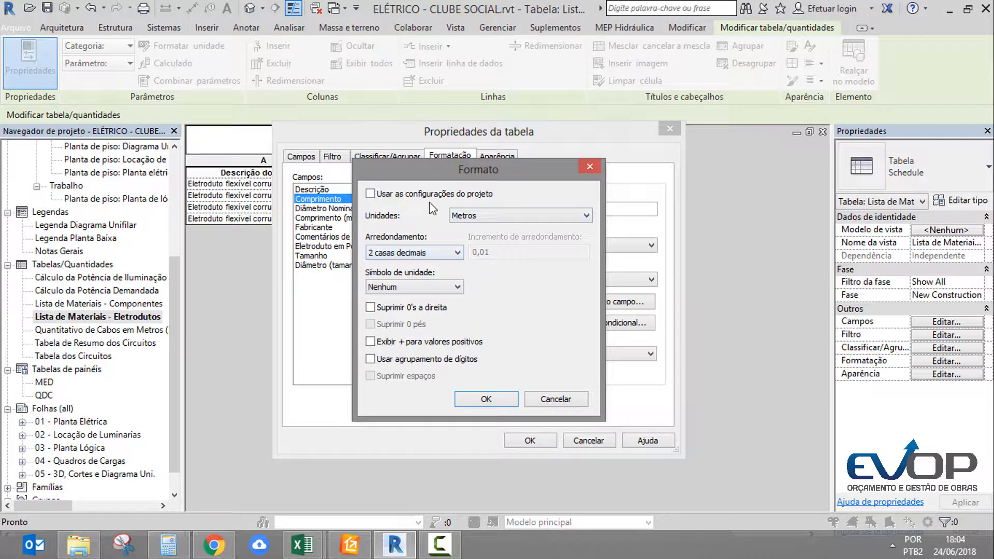
click(481, 219)
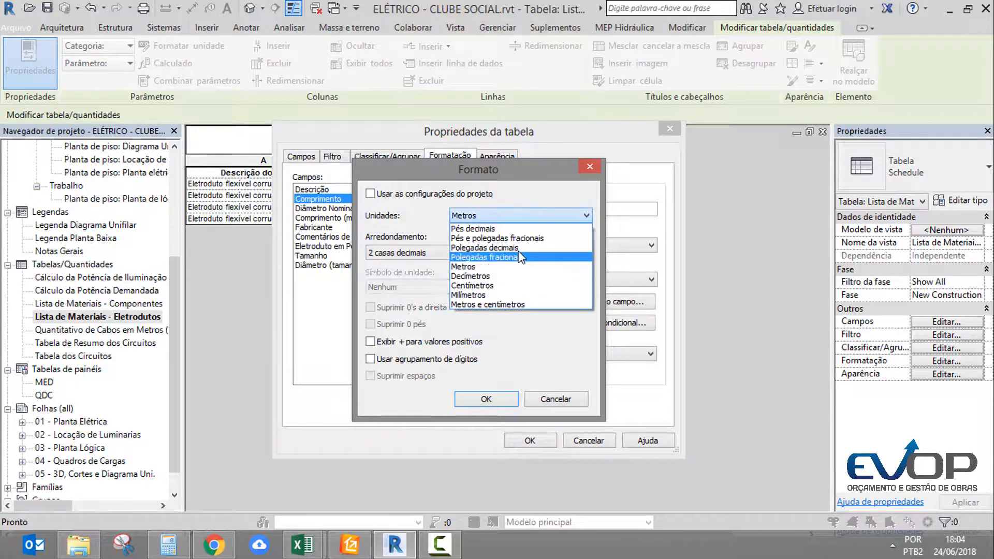
click(472, 267)
key(Escape)
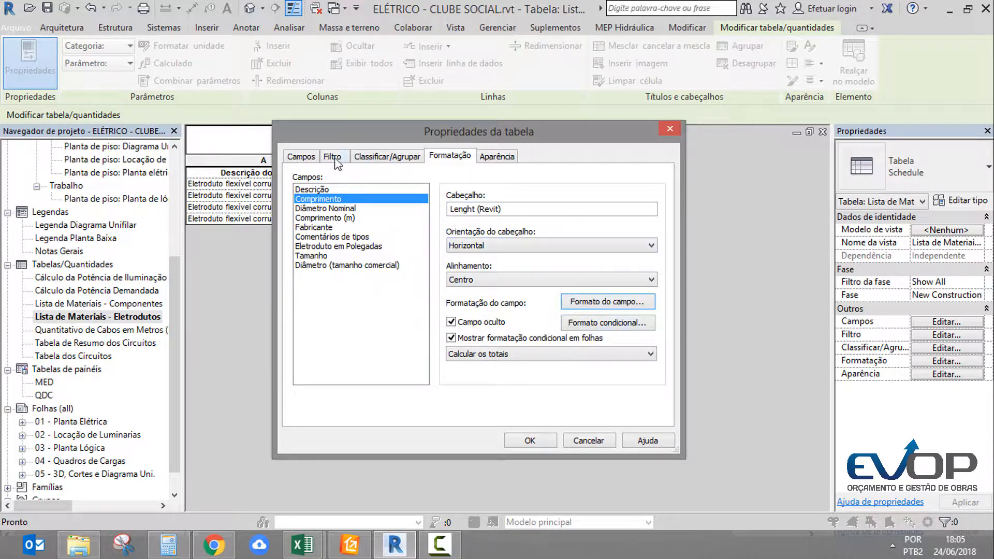
click(314, 157)
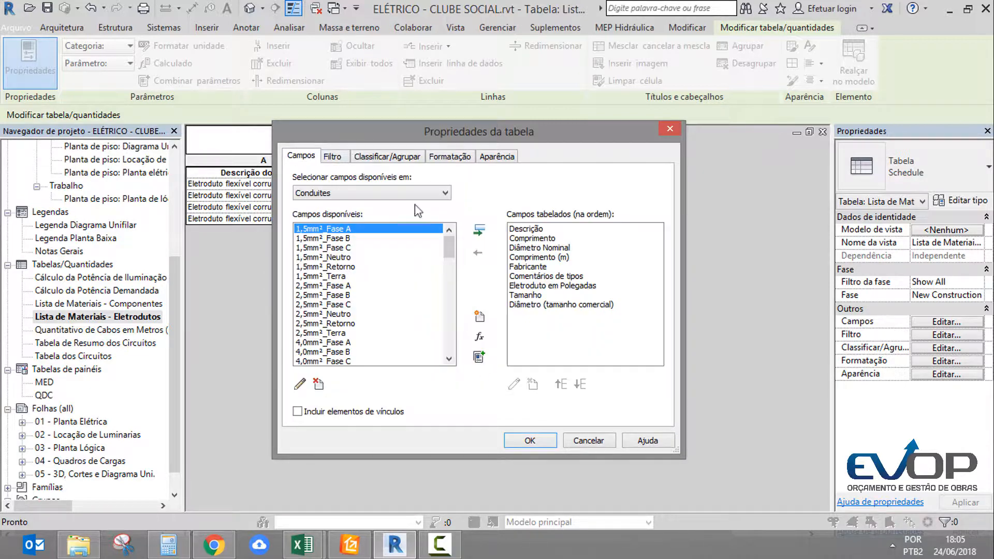
click(479, 337)
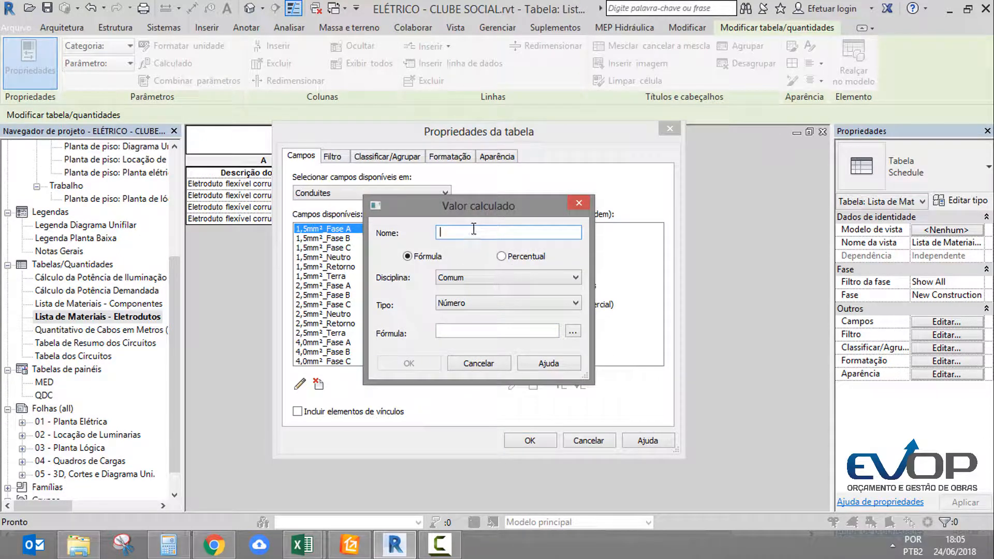
text(re)
text(mp s)
text(em un)
click(456, 277)
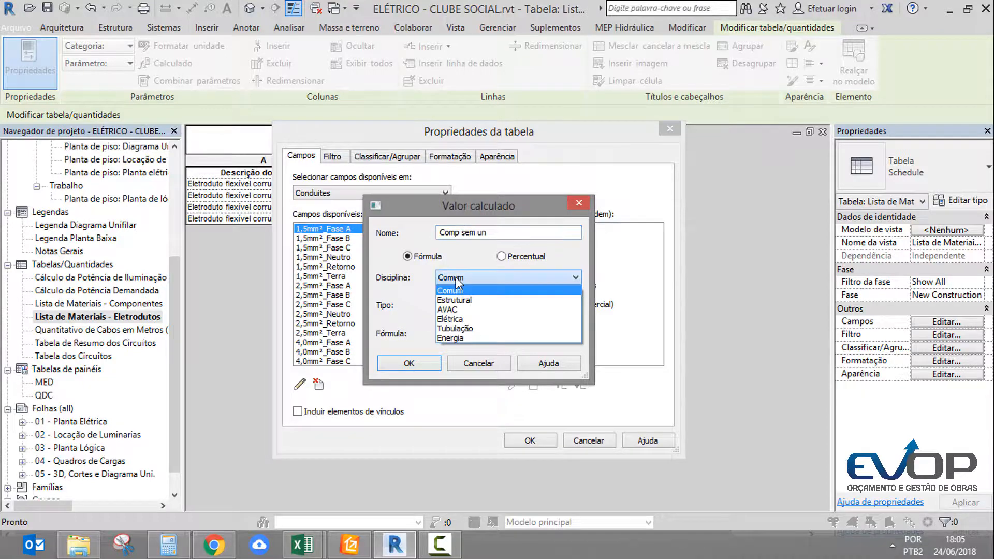
click(456, 277)
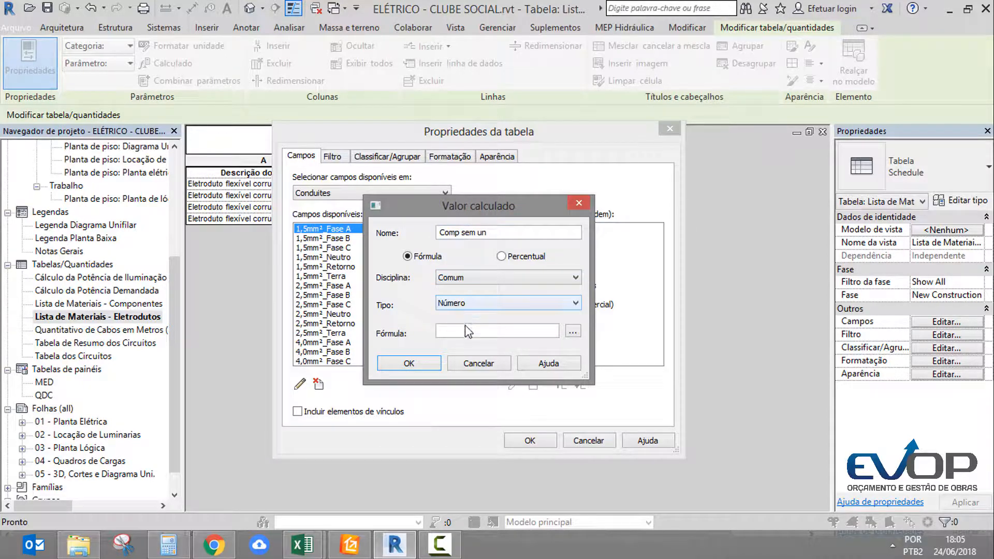
drag(484, 229, 438, 233)
text(aux reti)
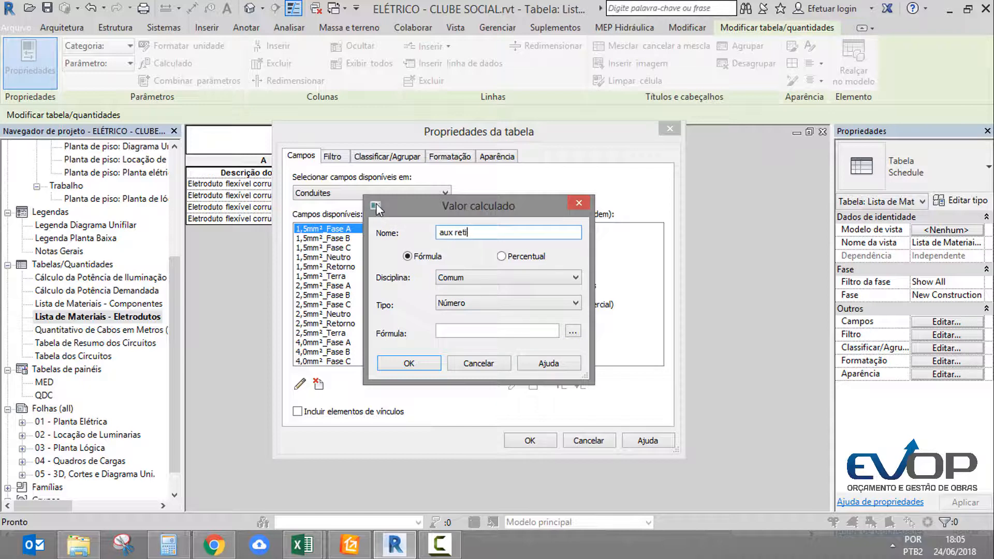
text(ra j)
key(BackSpace)
text(un)
click(409, 363)
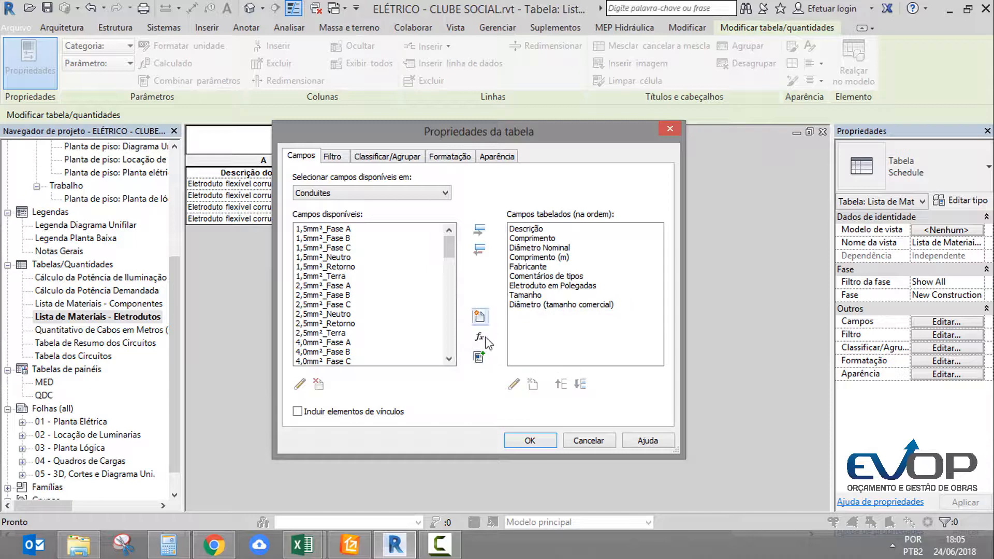
Add a project parameter named aux retira und to the schedule, with parameter type Número and grouped under Outros
click(484, 323)
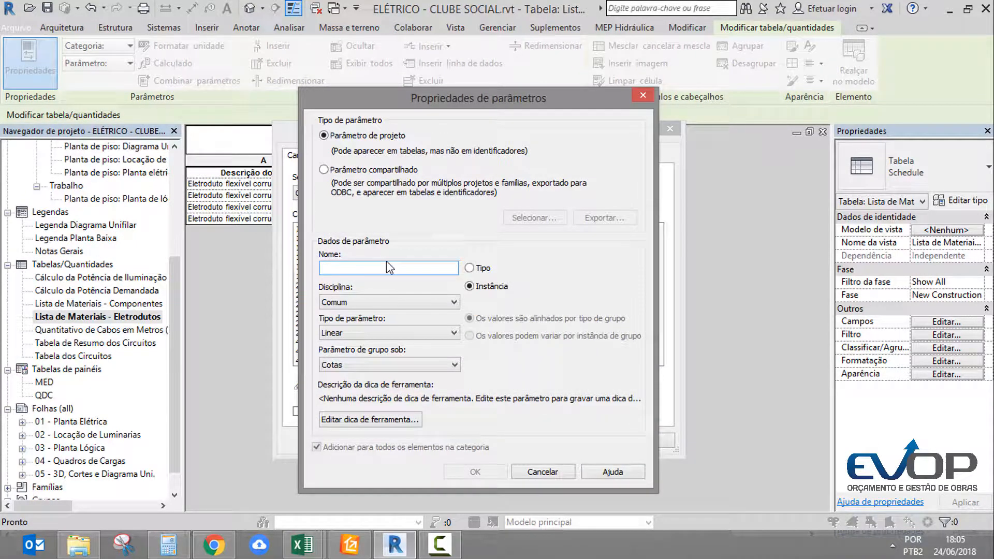
text(aux retira und)
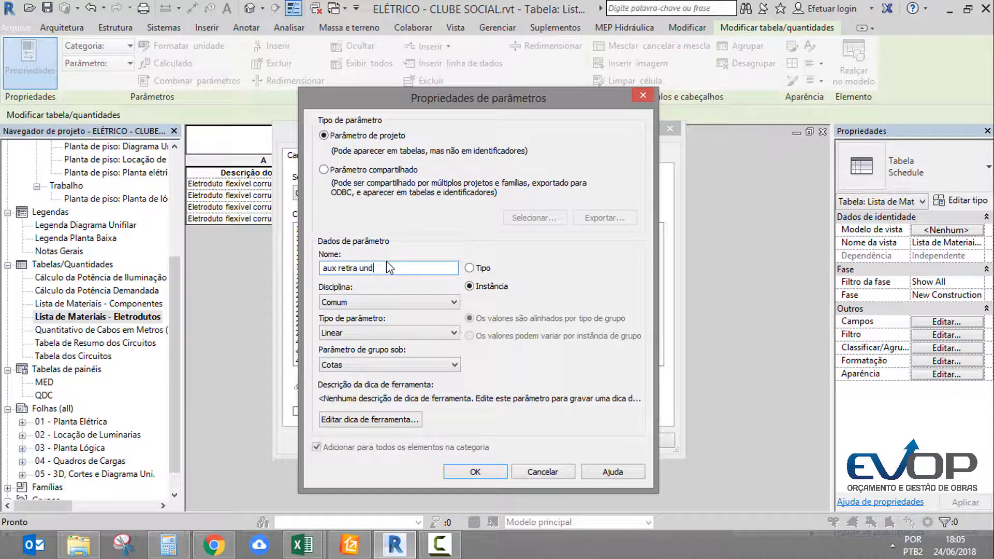
click(347, 333)
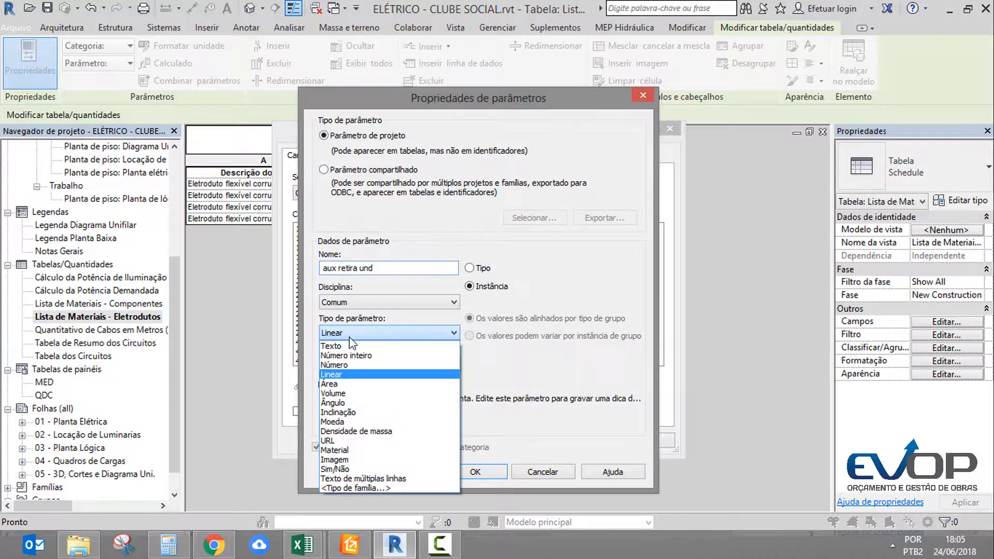
click(337, 366)
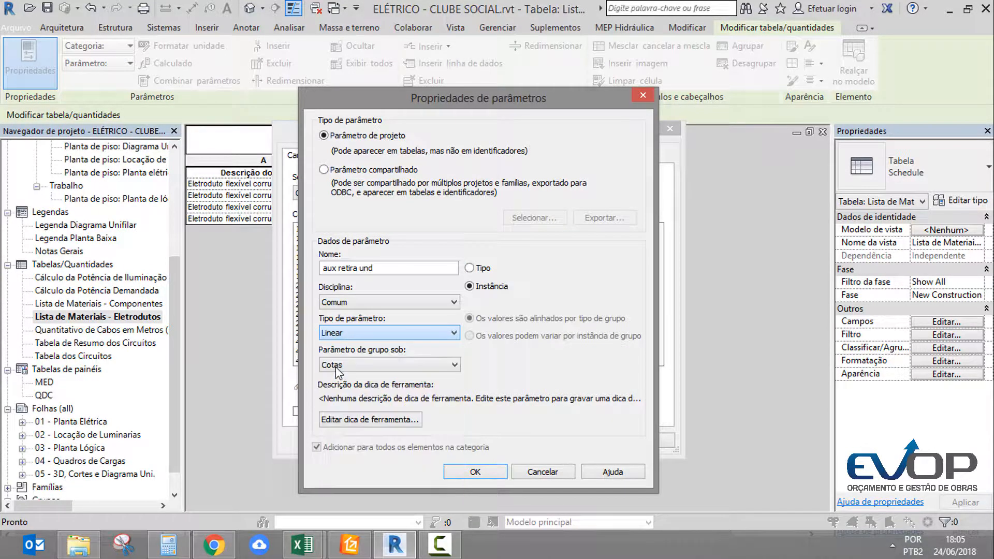
click(369, 371)
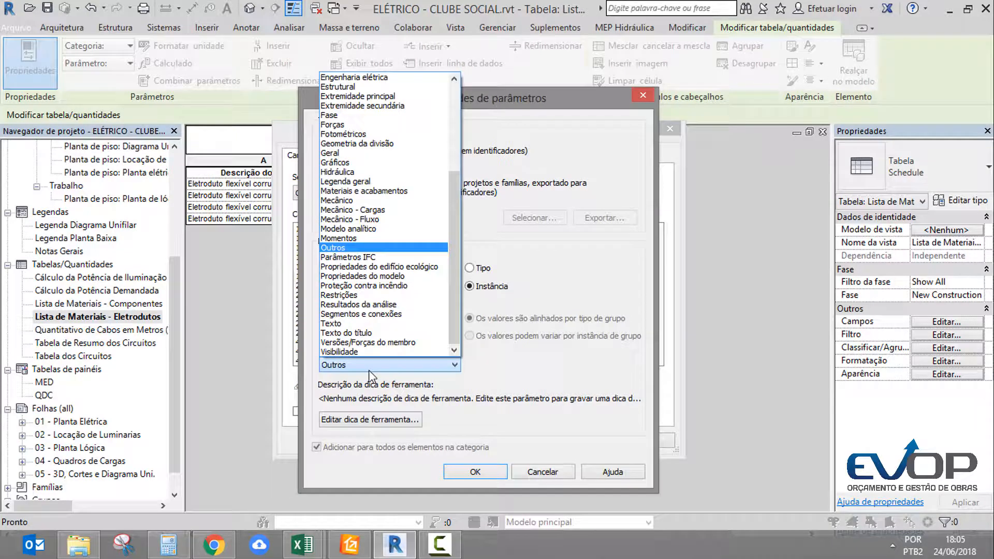
click(369, 371)
key(Return)
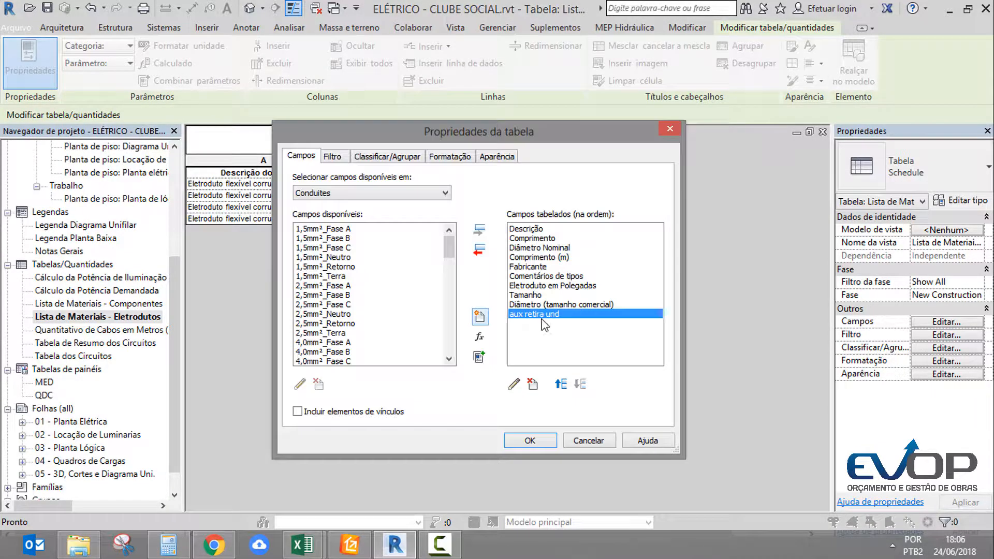
Start a calculated value named comp sem un with discipline Comum and type Número
click(479, 337)
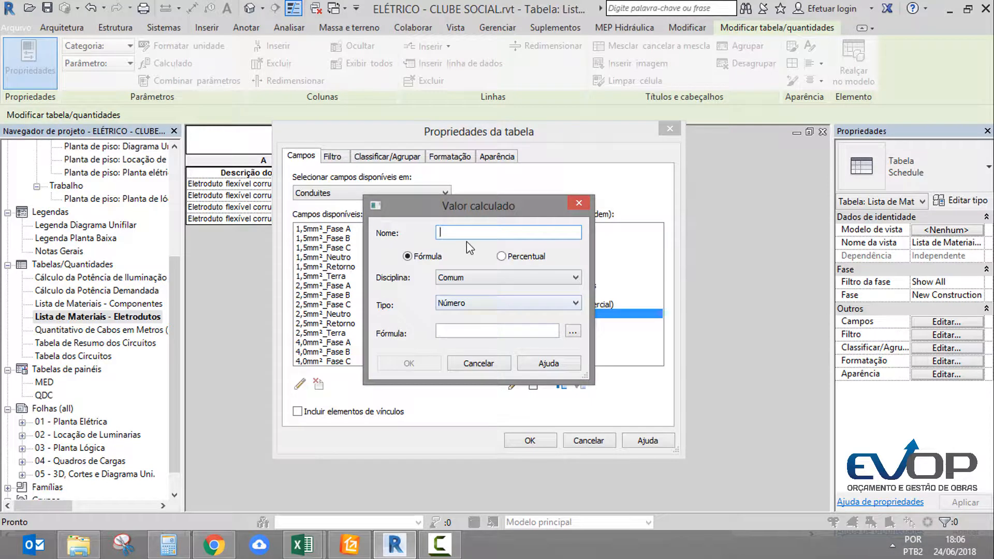
text(u)
key(BackSpace)
text(comp sem un)
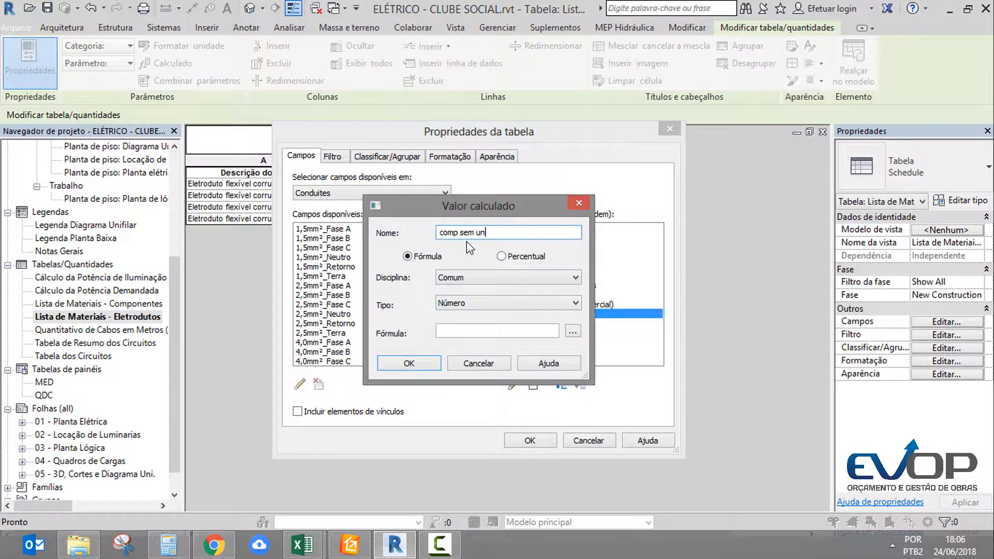
click(512, 277)
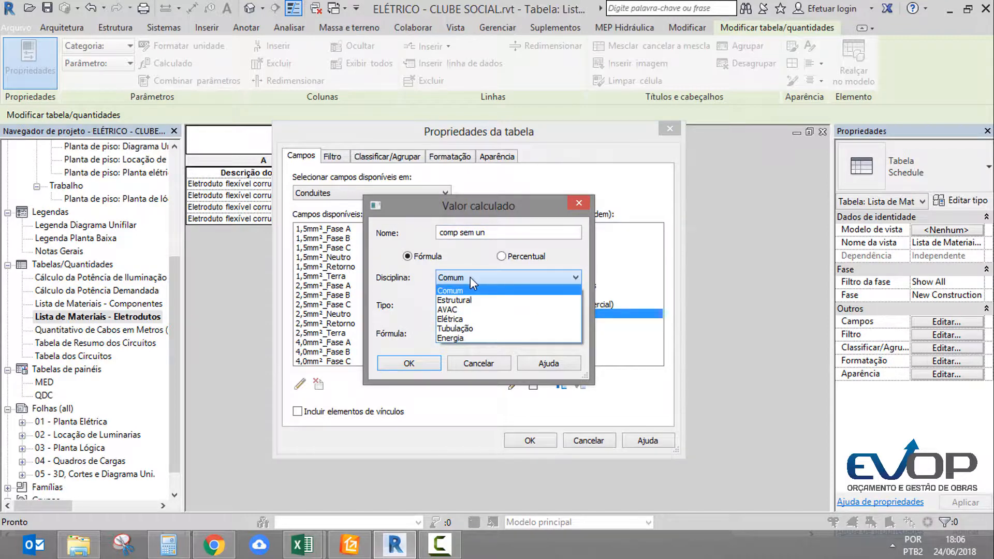
click(470, 277)
click(466, 306)
click(466, 309)
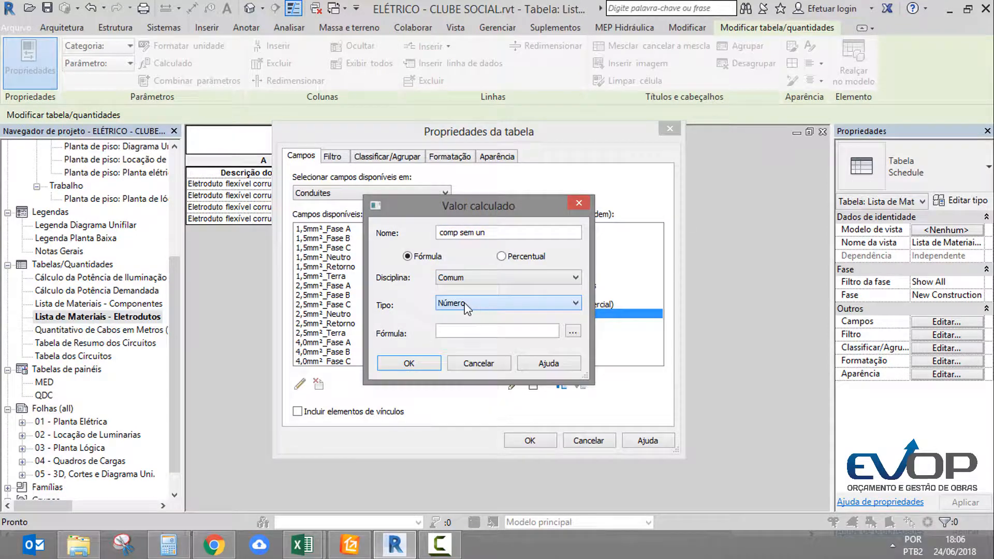
Give comp sem un the formula Comprimento/aux retira und, add it to the schedule, and delete the calculated field
click(572, 331)
click(693, 279)
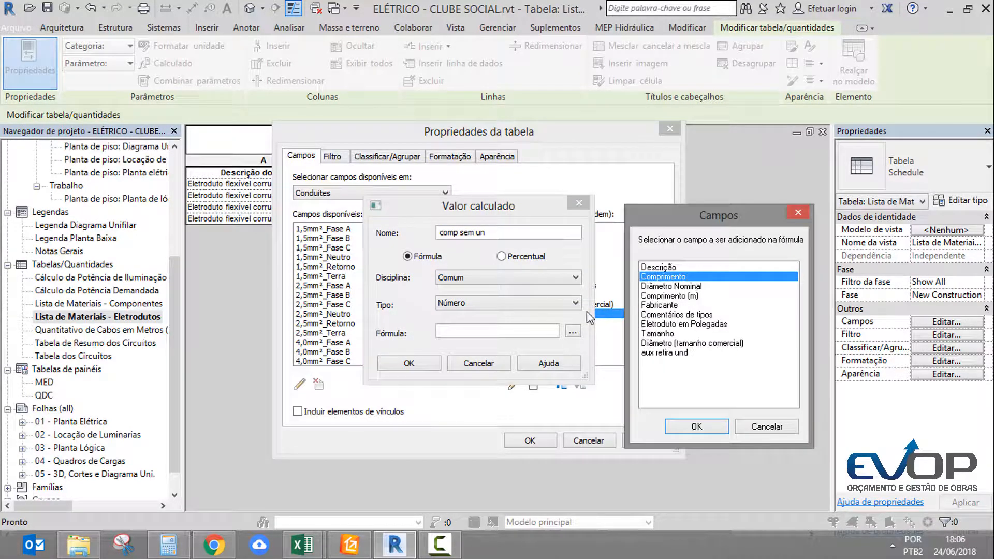
key(Return)
text(/)
click(572, 331)
click(653, 356)
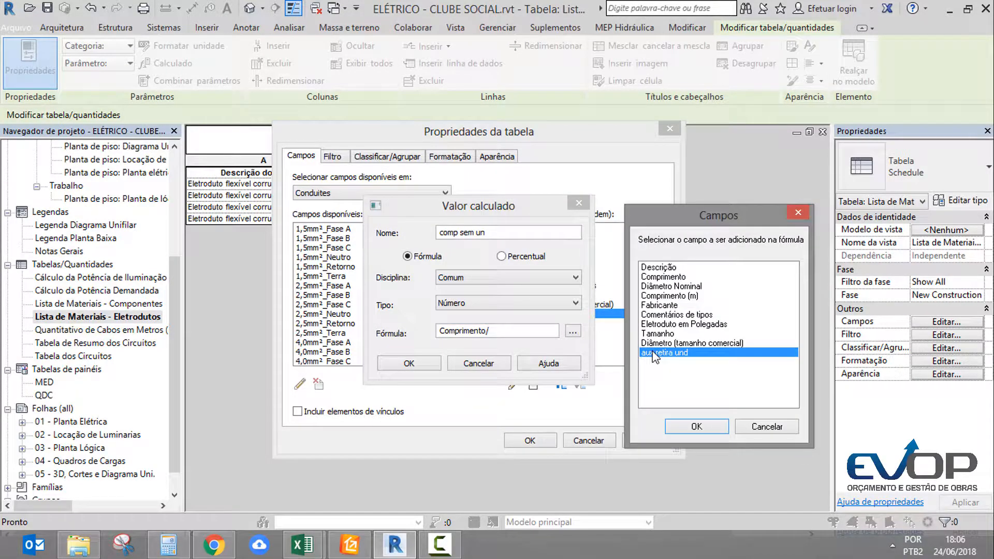
key(Return)
click(409, 363)
click(534, 384)
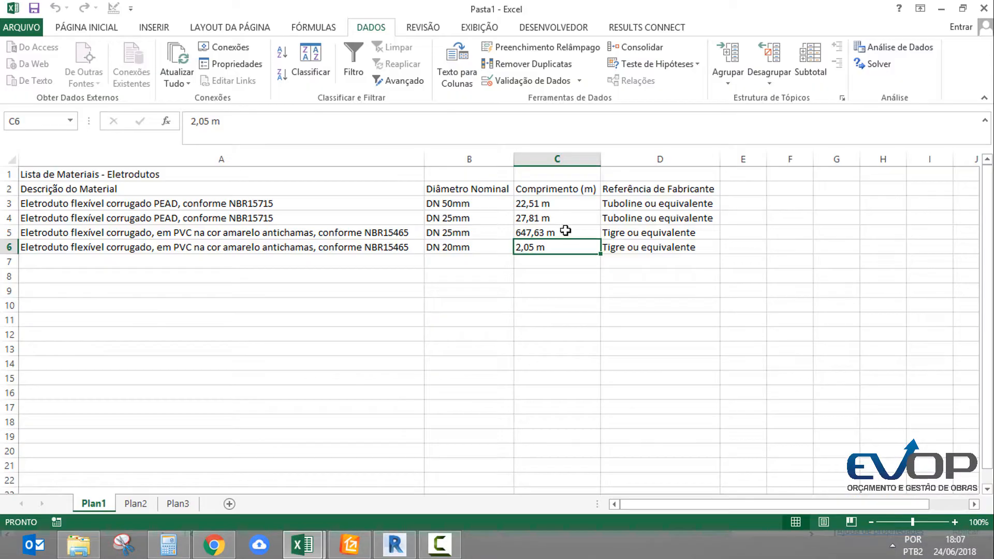
Switch to Excel and replace all occurrences of the unit m in the length values C3:C6 with nothing
drag(566, 203, 557, 254)
click(557, 275)
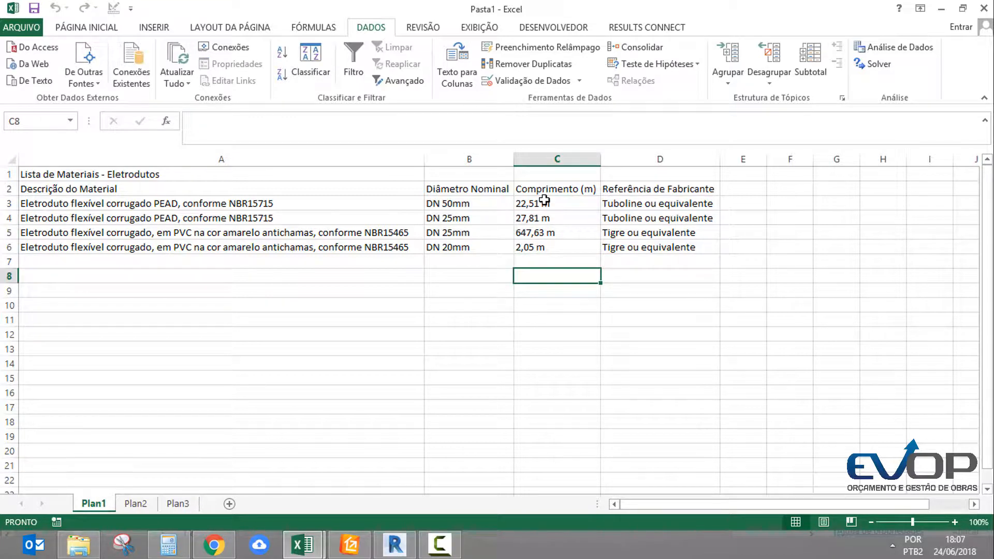
drag(544, 201, 550, 247)
key(ctrl+u)
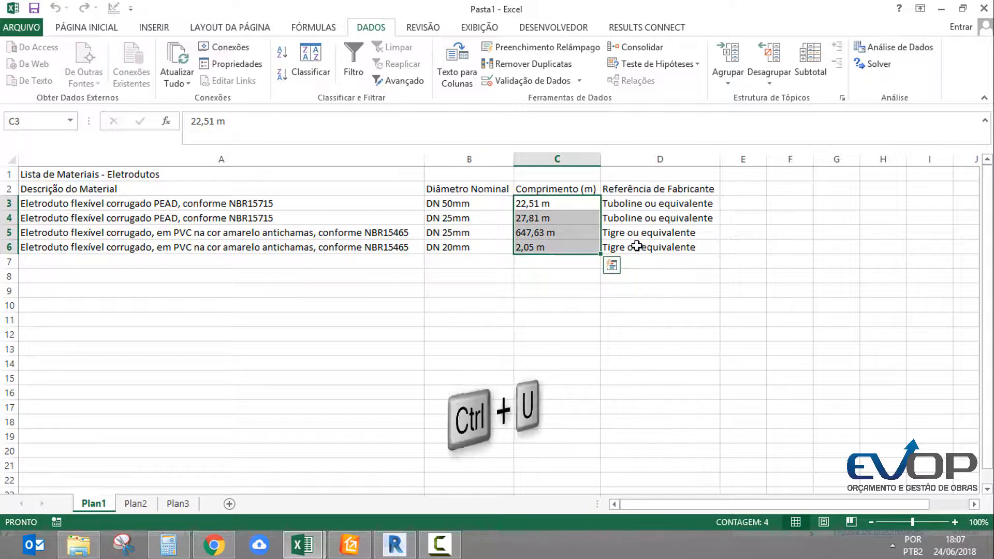
drag(586, 200, 392, 266)
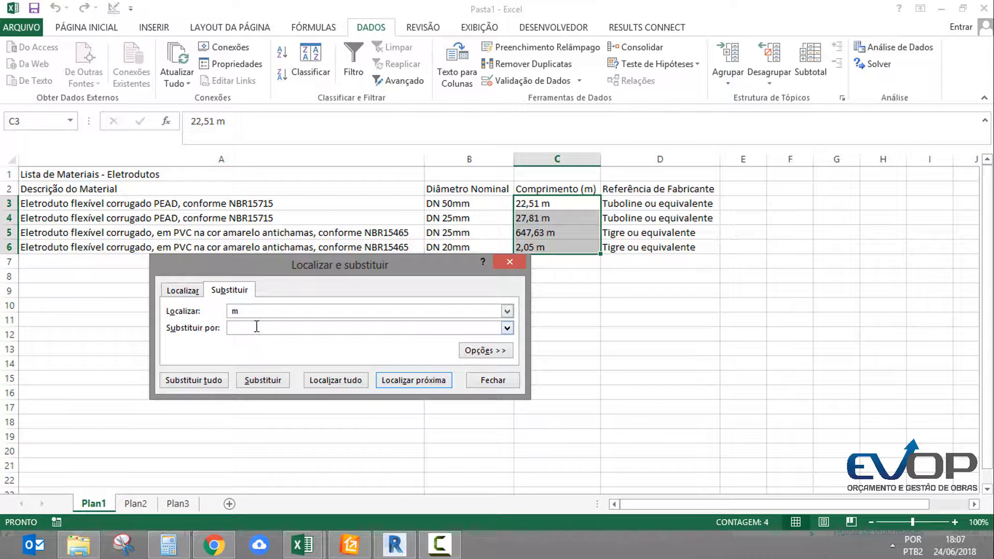
click(194, 380)
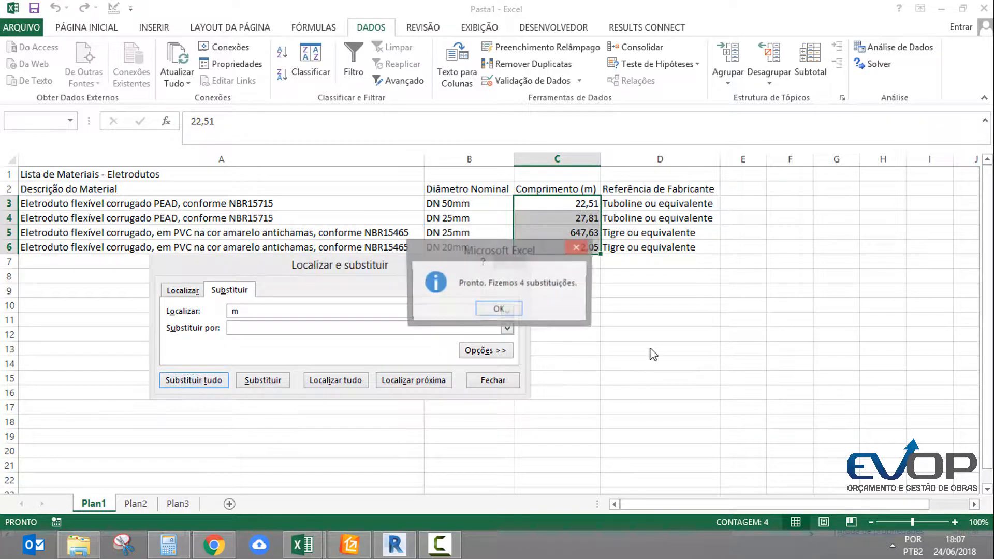
click(507, 311)
click(512, 262)
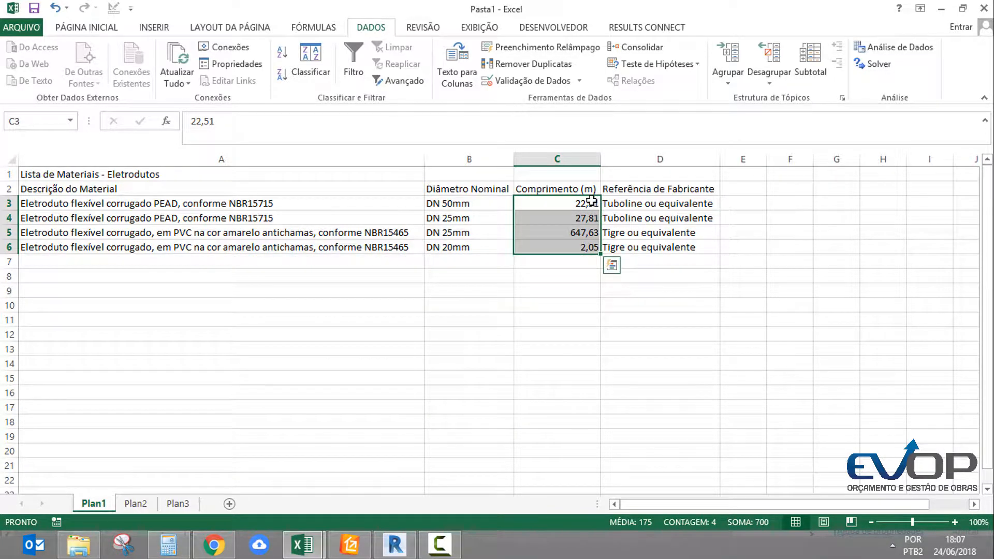
Center the length values in C3:C6 horizontally
drag(592, 204, 588, 245)
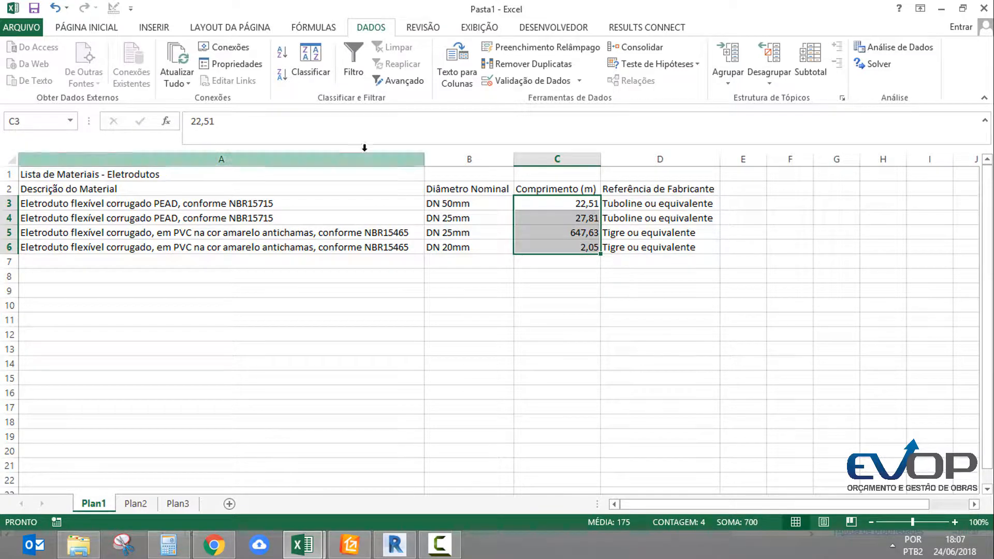
click(86, 27)
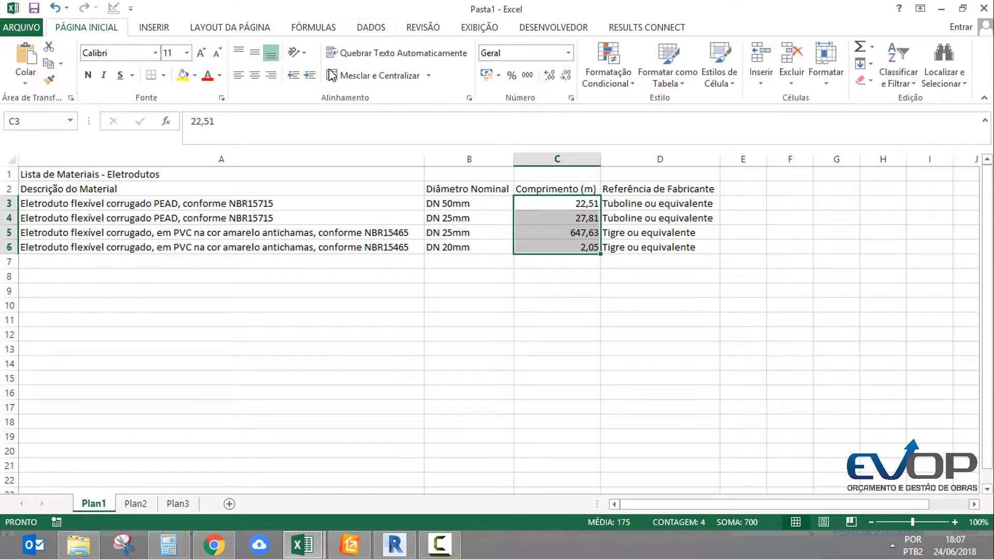
click(255, 75)
key(Left)
Examine the Comprimento (m) values, the Referência de Fabricante column and the title cell of the imported conduit list
click(591, 189)
drag(583, 204, 564, 252)
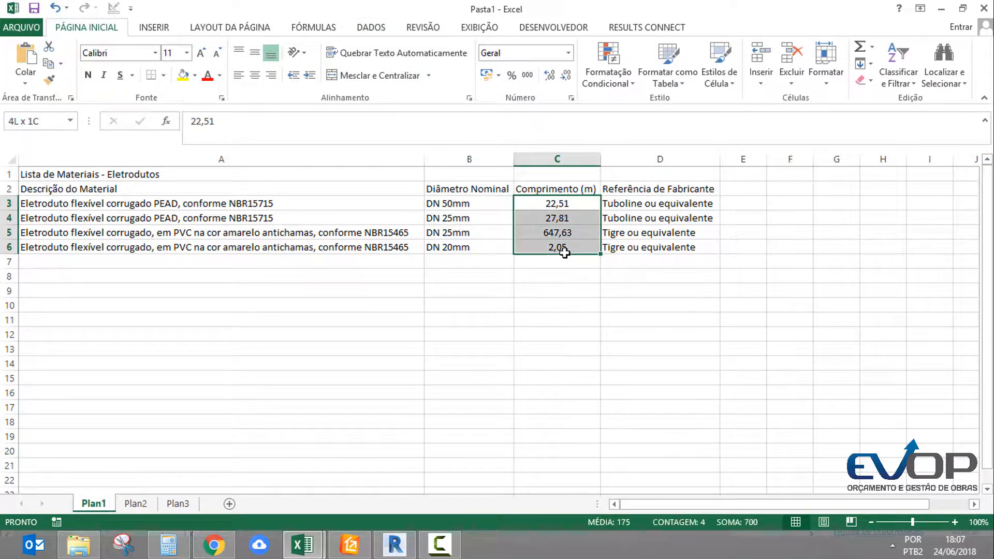
drag(651, 205, 645, 247)
click(652, 235)
click(665, 191)
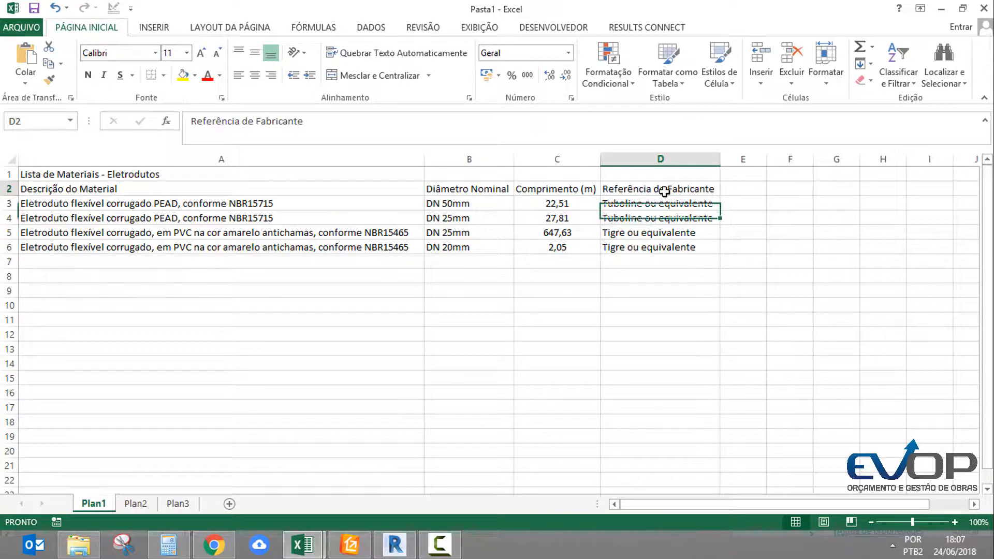
click(688, 158)
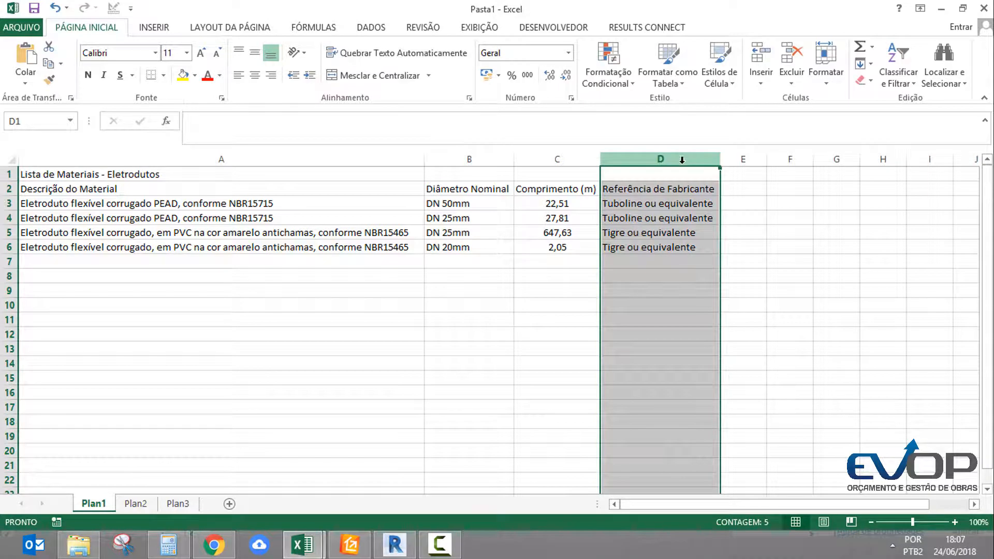
click(660, 206)
click(245, 176)
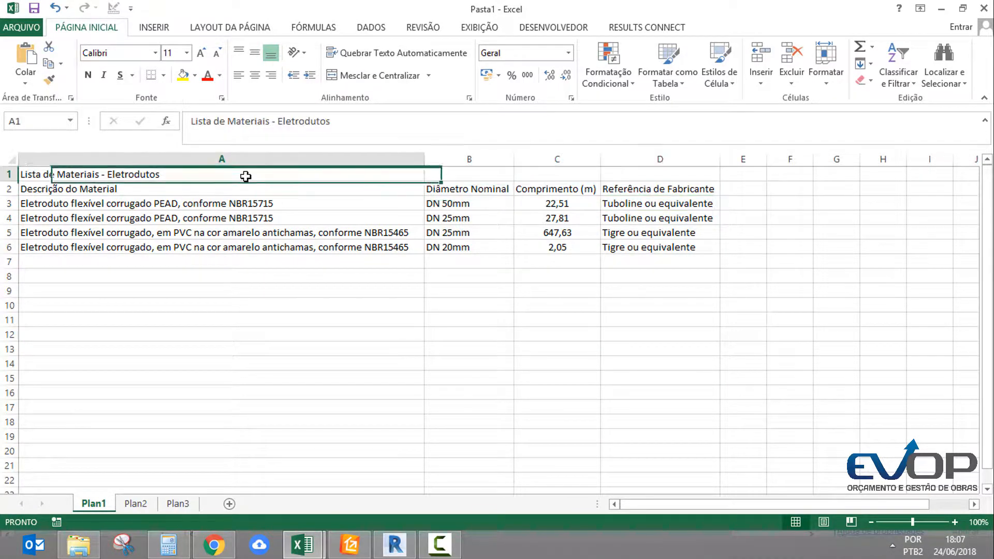
On the Plan2 sheet, start a text import of the file Materiais eletricos componentes.txt
drag(134, 210, 642, 248)
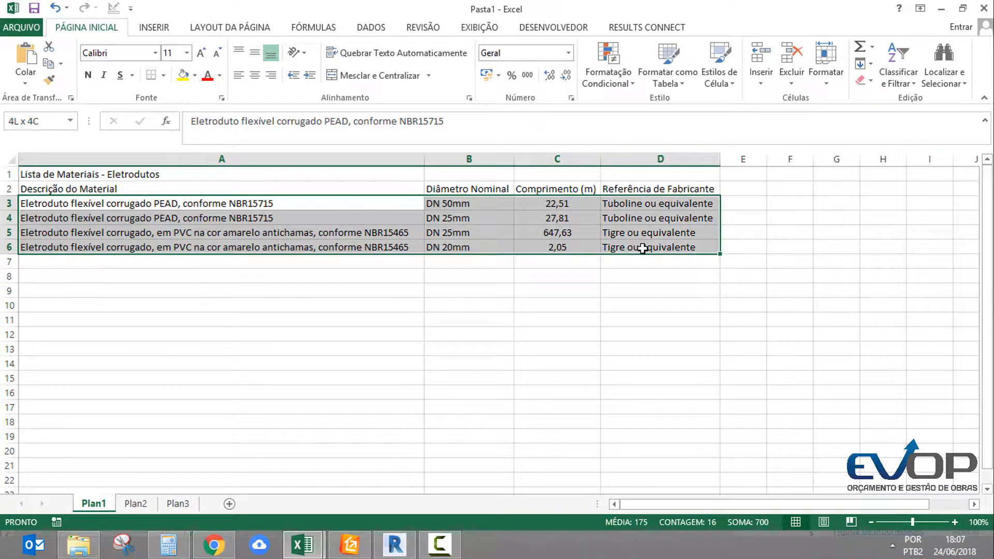
click(538, 234)
click(136, 504)
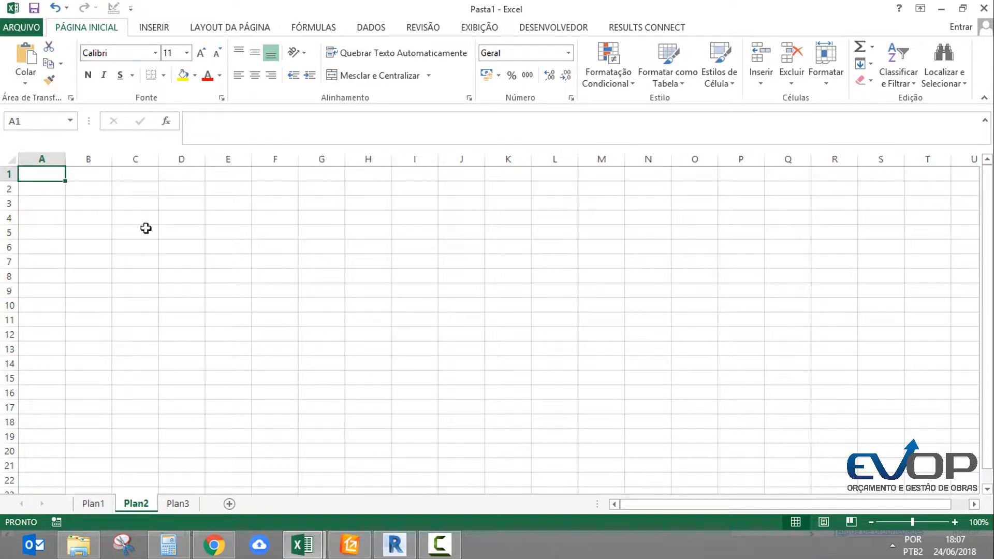
click(374, 29)
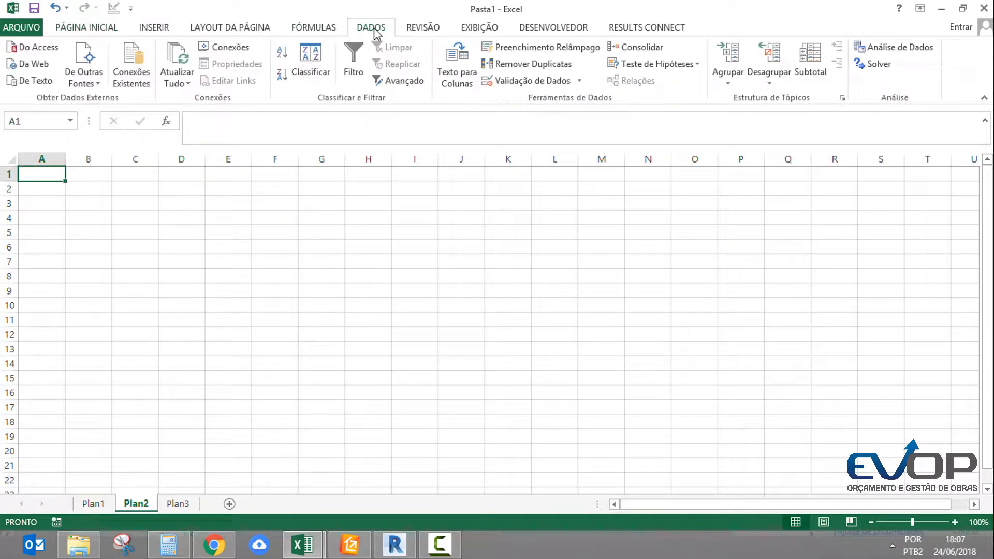
click(27, 82)
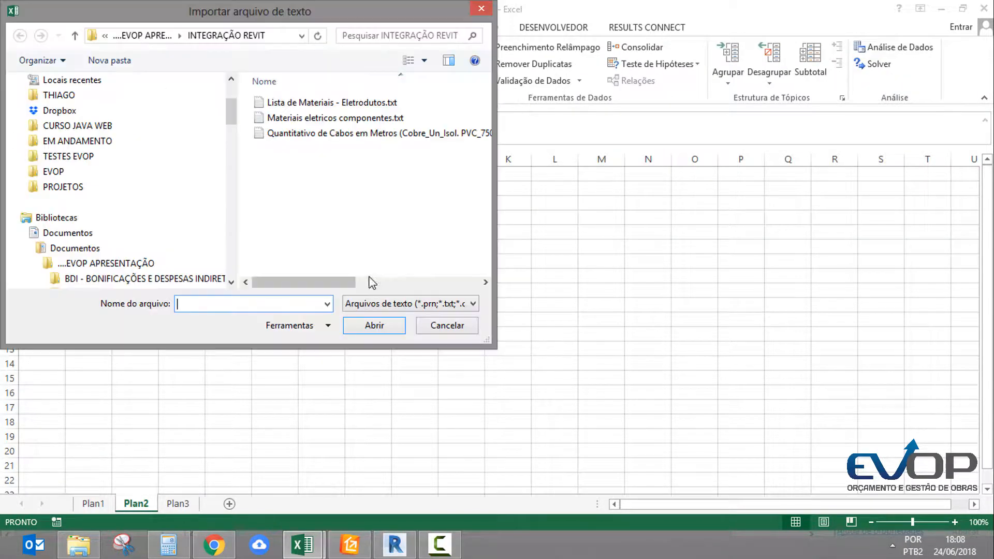
double_click(352, 120)
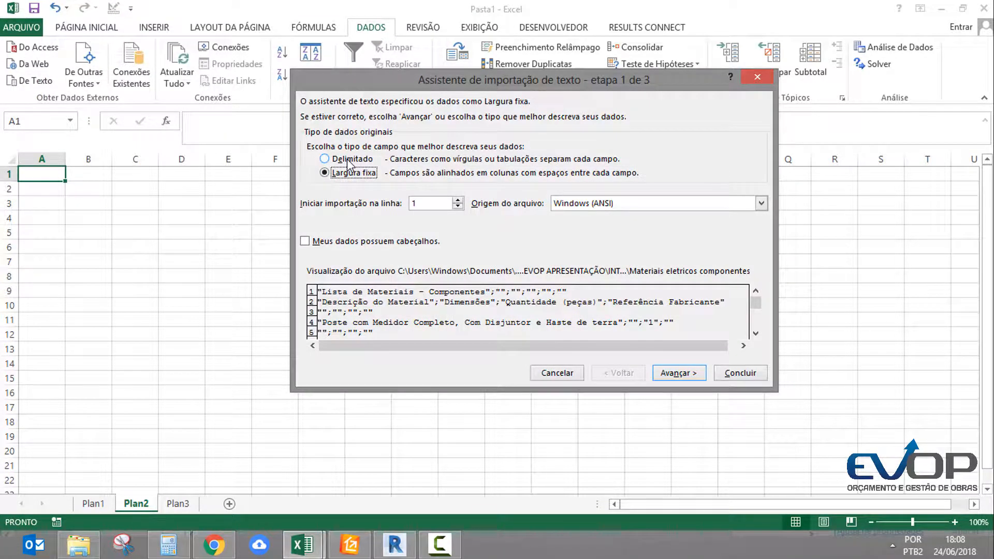
Import the components file as delimited text, adding semicolon as a delimiter, into the existing Plan2 sheet at cell A1
click(348, 160)
click(674, 374)
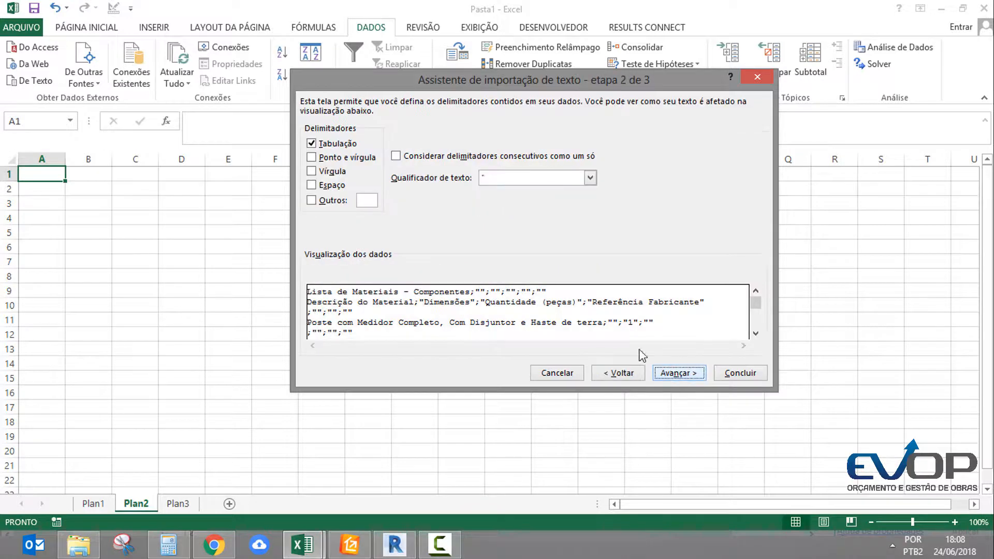
click(590, 178)
click(590, 178)
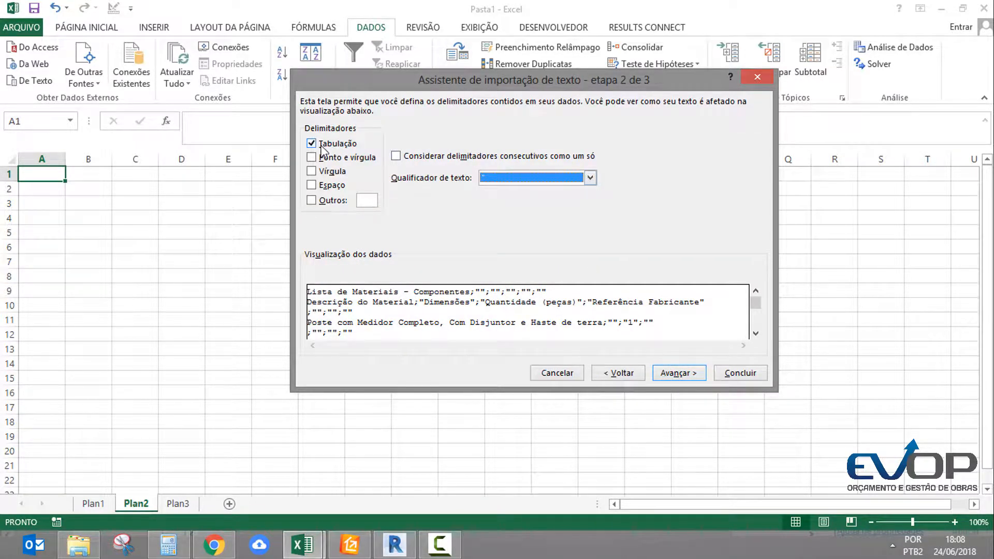
click(311, 158)
click(680, 373)
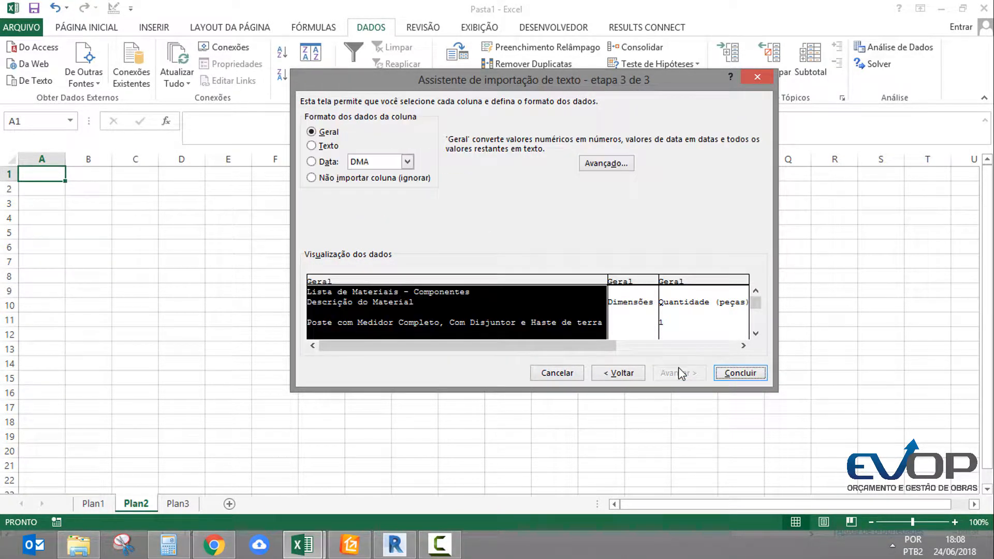
click(741, 373)
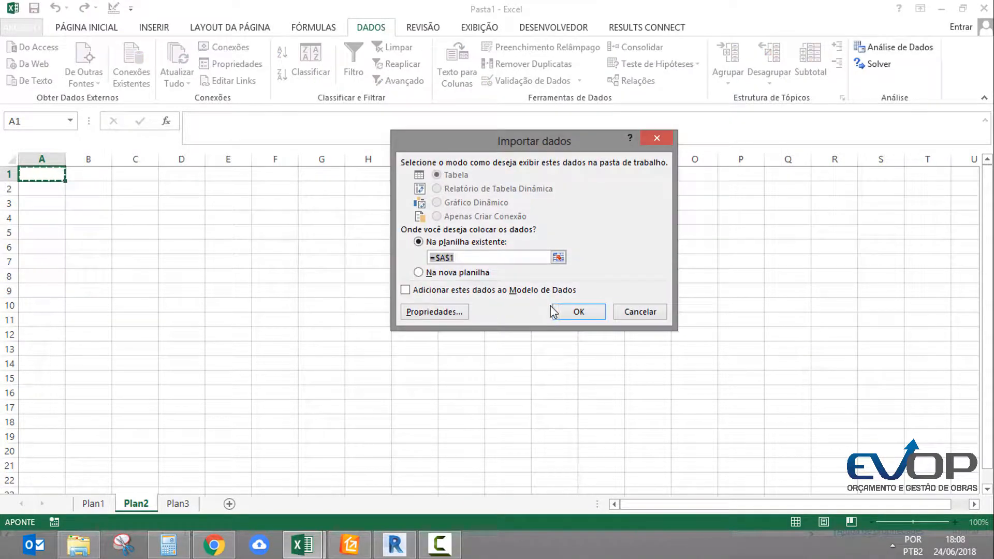
click(574, 312)
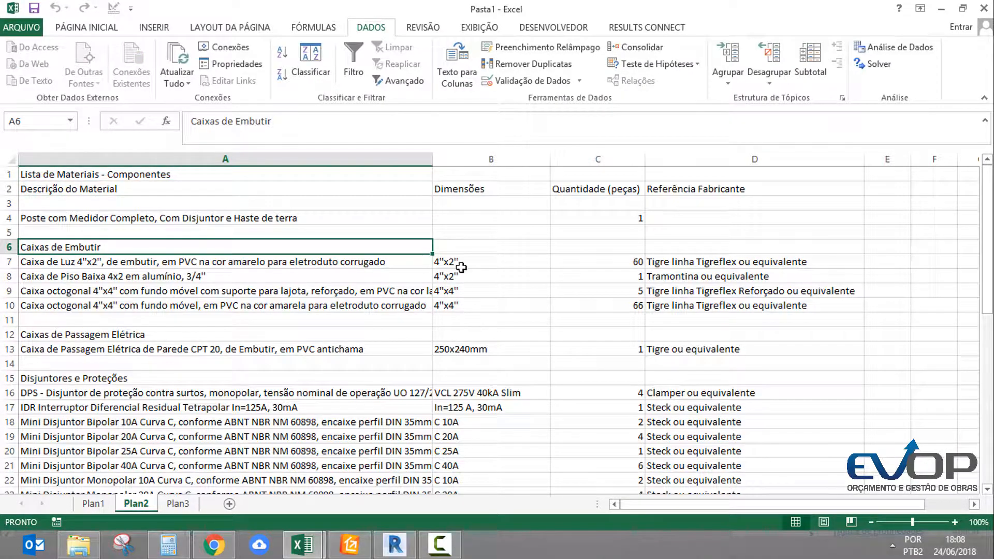
Turn on automatic text wrapping for the material description column A of the components list
click(414, 159)
click(86, 27)
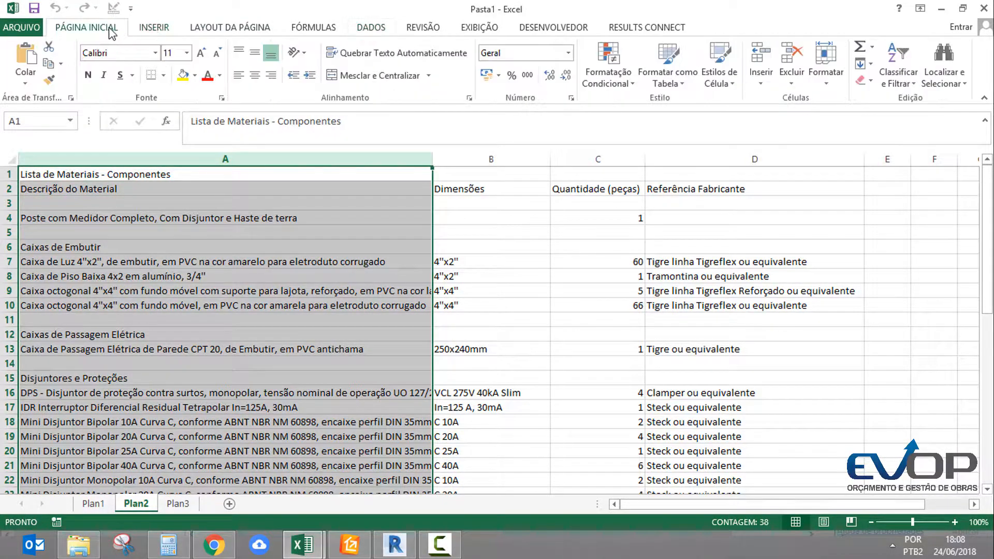
click(397, 52)
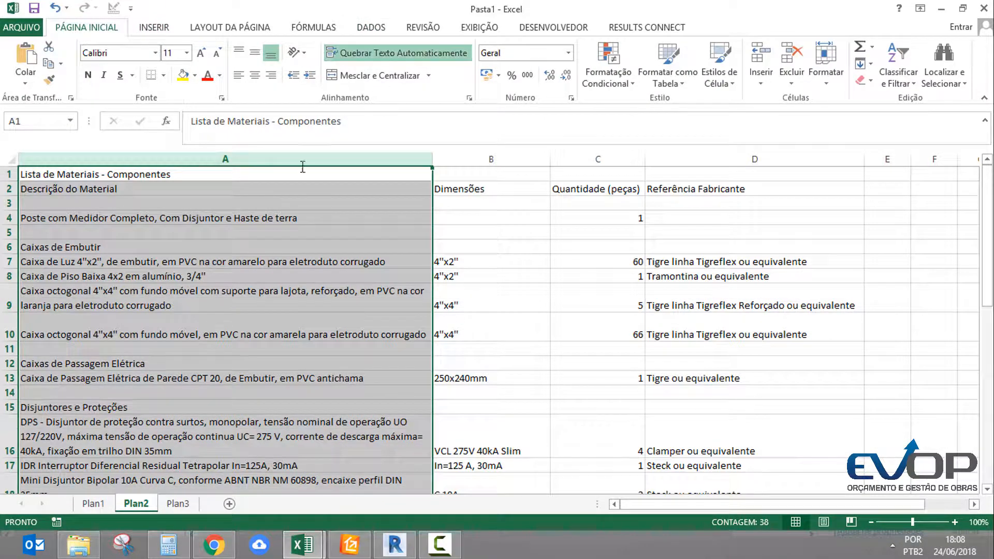
Examine the imported components list, including its category headings, material descriptions and Dimensões column
click(501, 158)
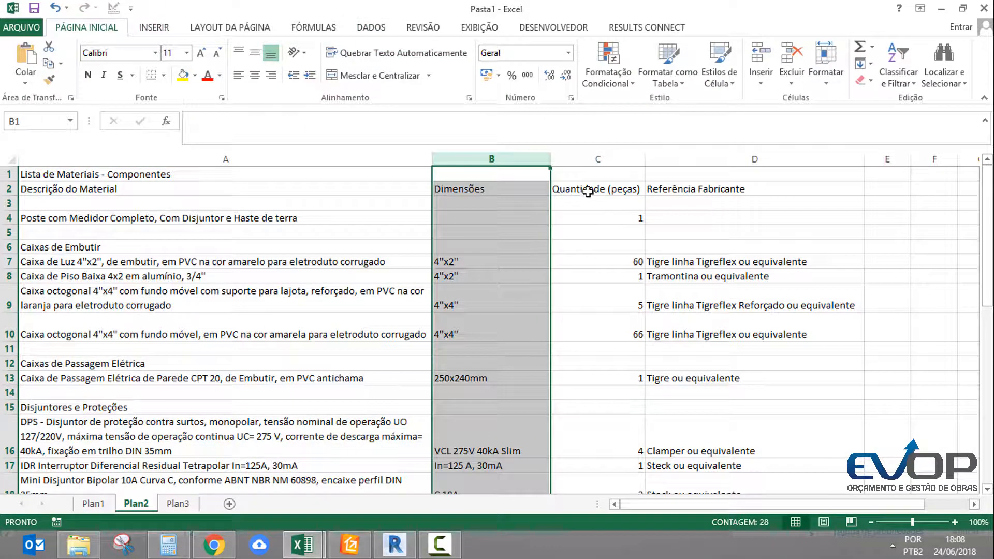
scroll(622, 290, down, 6)
scroll(597, 347, down, 6)
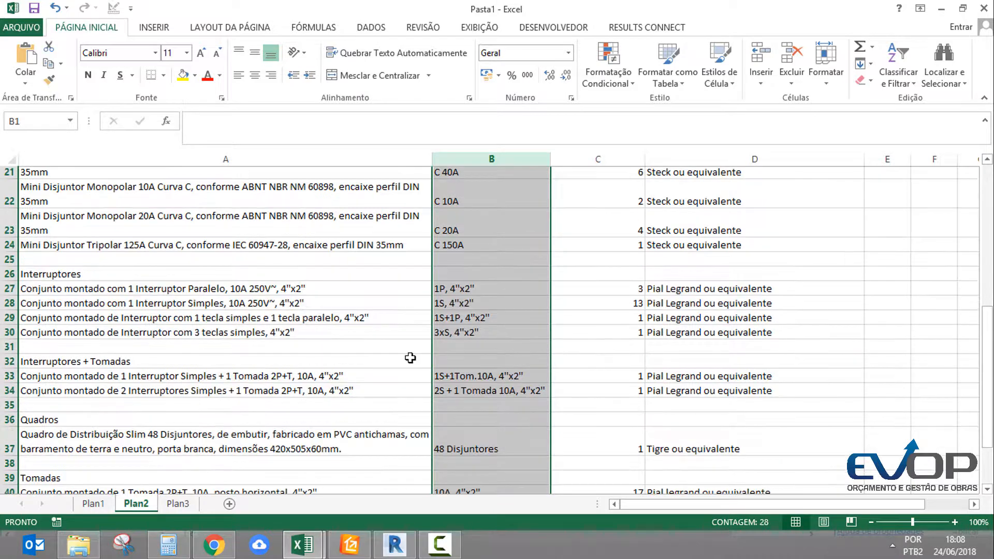
scroll(253, 338, up, 12)
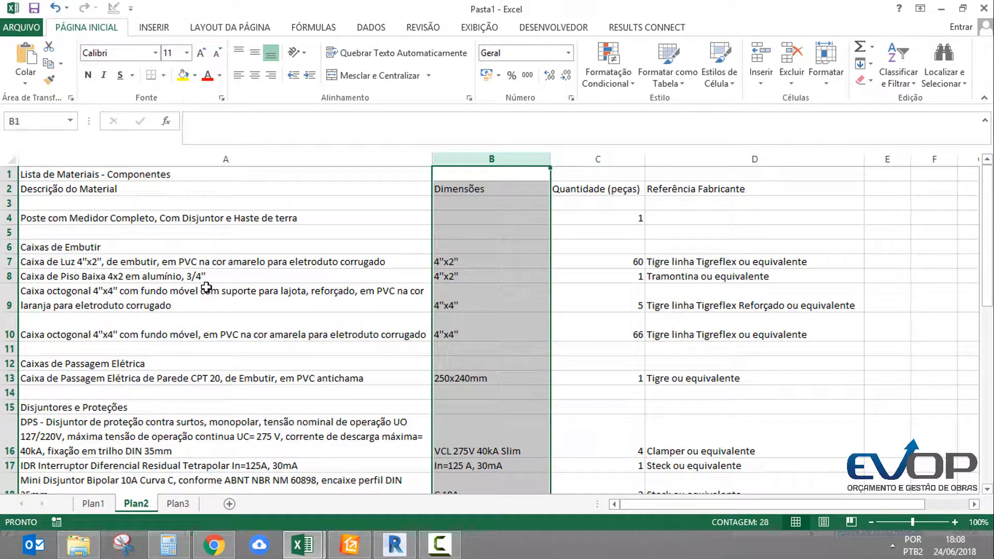
click(136, 189)
click(151, 216)
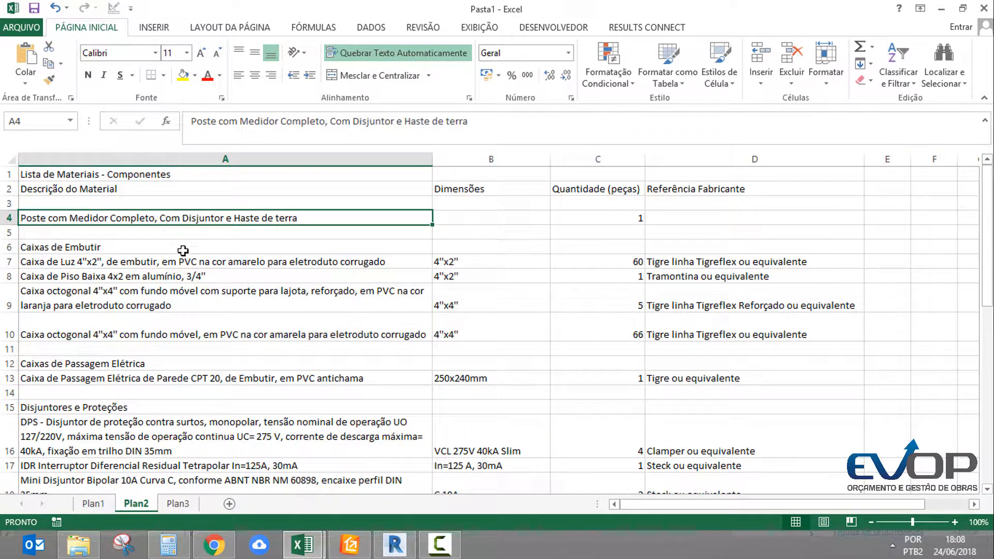
click(127, 249)
click(284, 290)
click(554, 326)
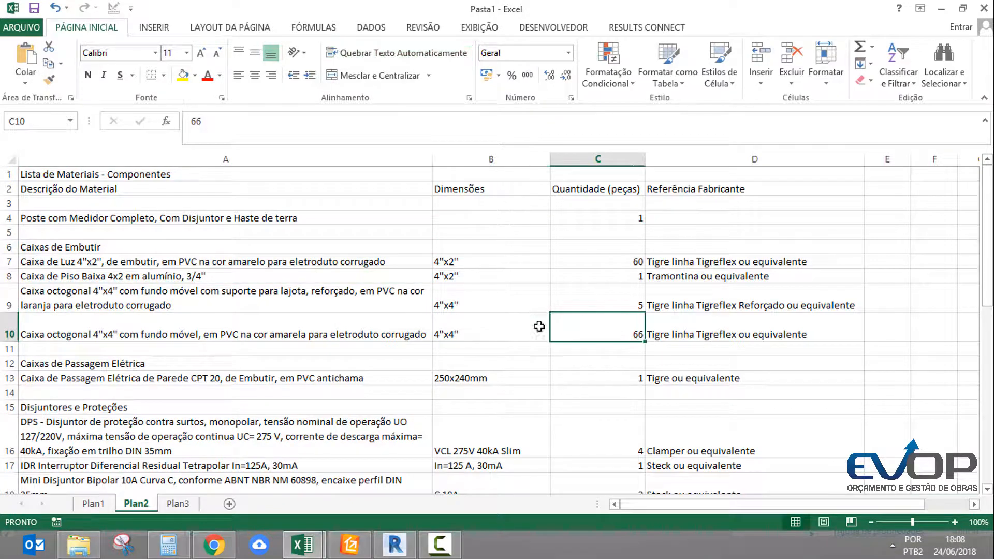
Examine the octagonal box row's dimensions and manufacturer reference, and the Quantidade (peças) column of the components list
click(208, 296)
click(472, 296)
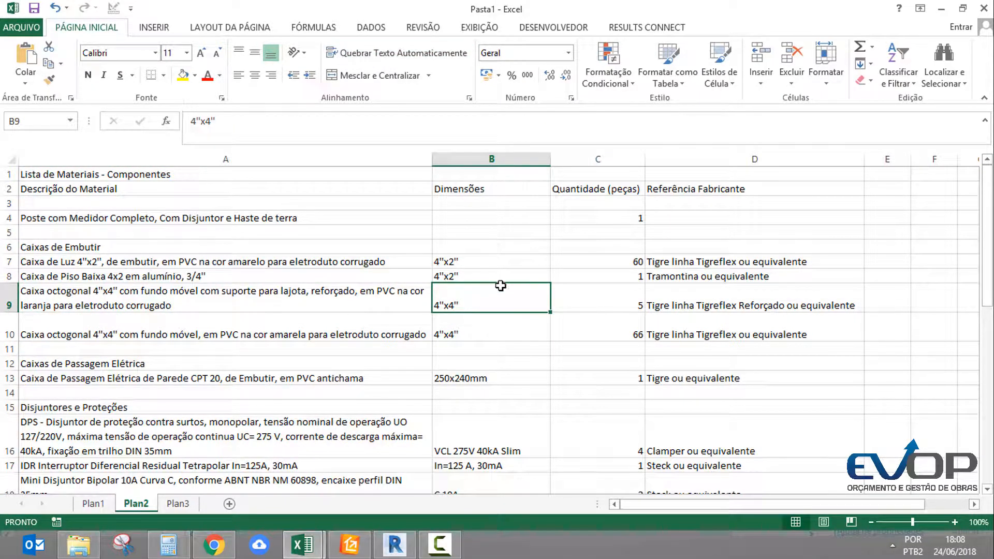
click(661, 295)
click(624, 295)
click(679, 293)
scroll(619, 259, down, 10)
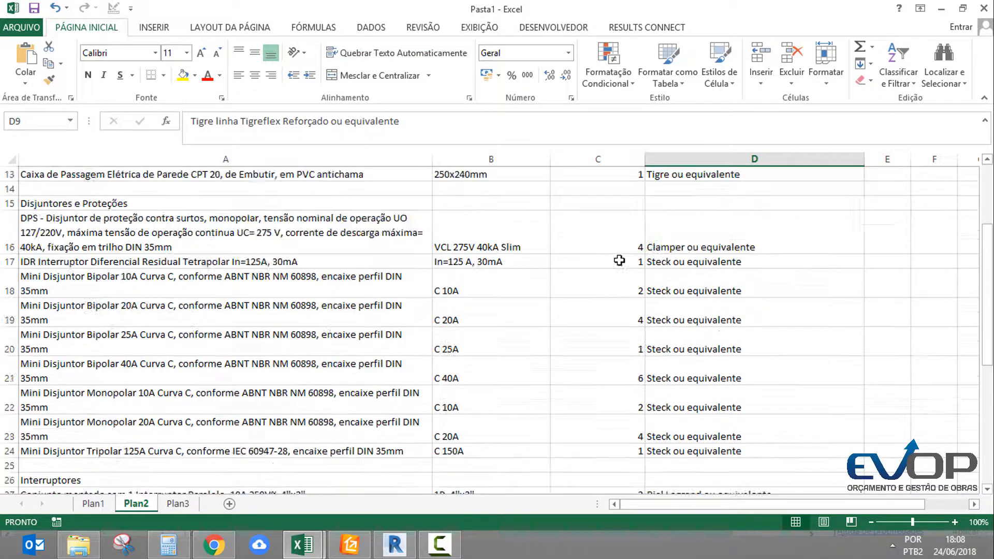
scroll(627, 276, up, 10)
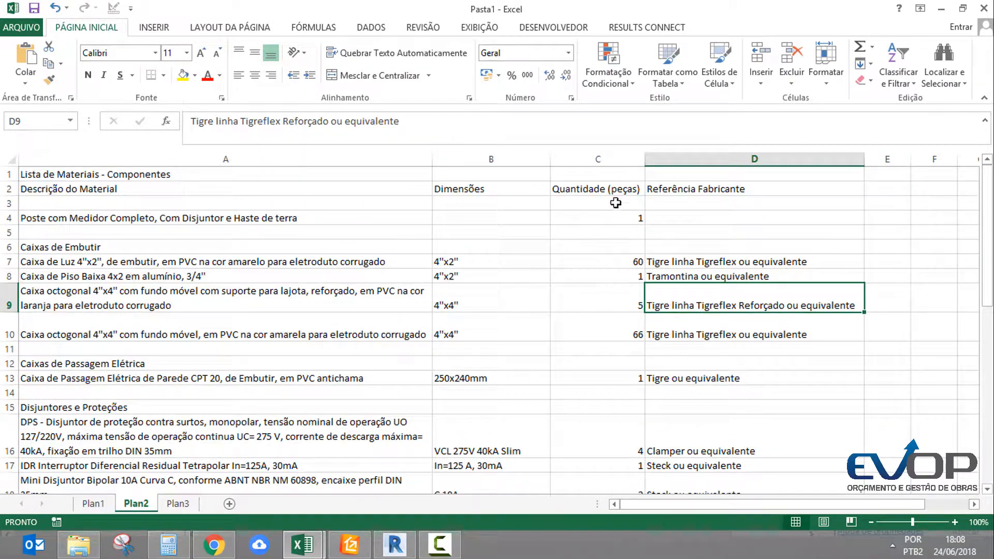
click(620, 193)
drag(620, 194, 573, 366)
scroll(573, 367, up, 7)
click(588, 328)
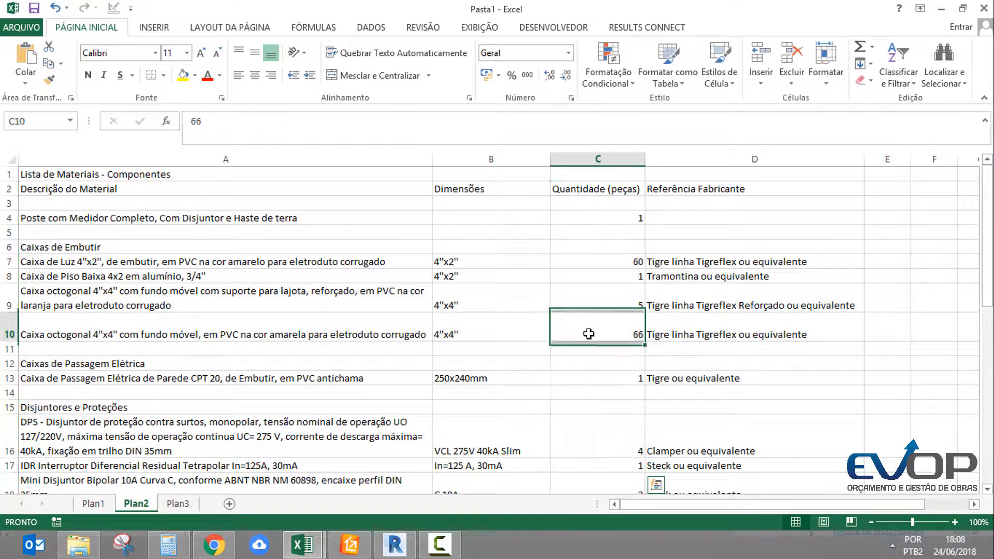
On the Plan3 sheet, start a text import of the Quantitativo de Cabos em Metros (Cobre_Un_Isol. PVC_750V_70°C) file
click(177, 504)
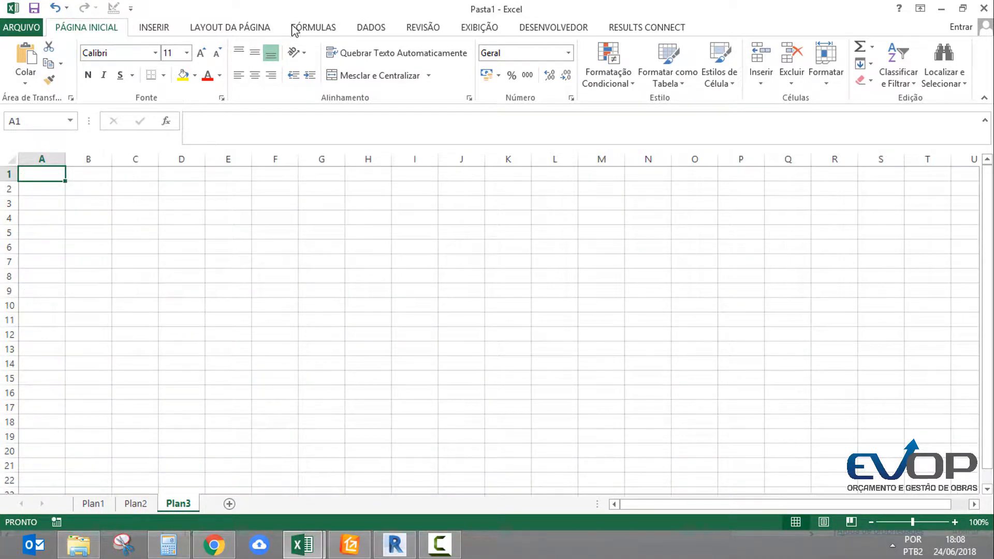
click(374, 30)
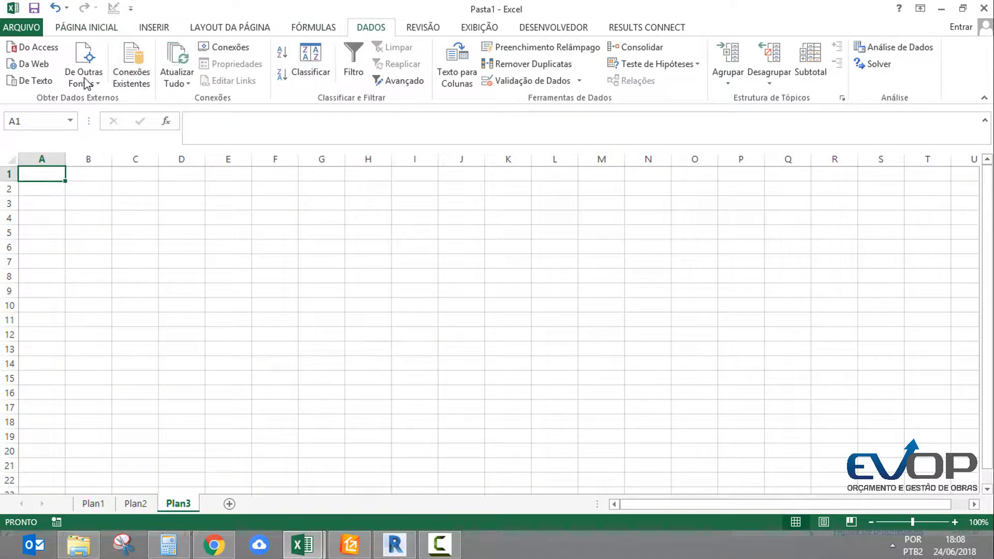
click(32, 80)
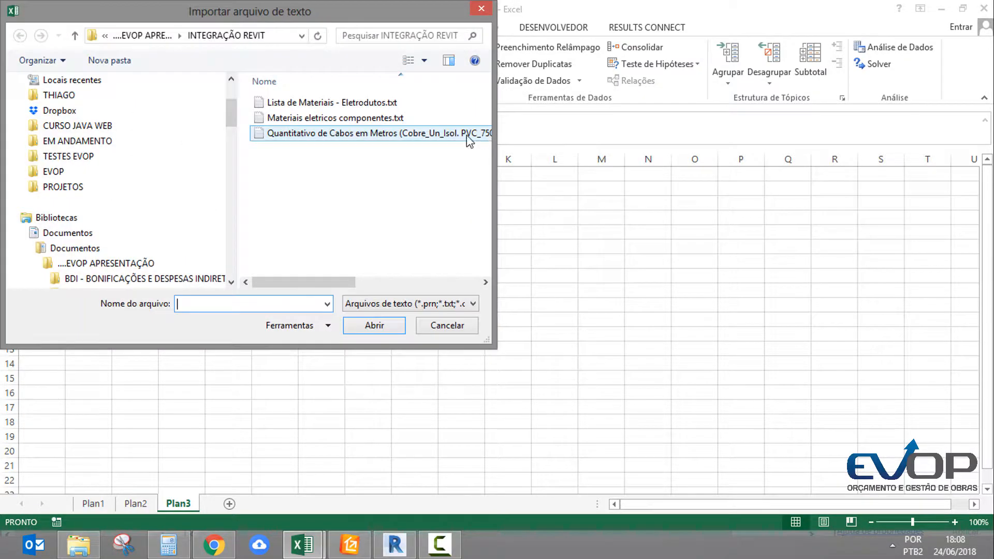
double_click(336, 132)
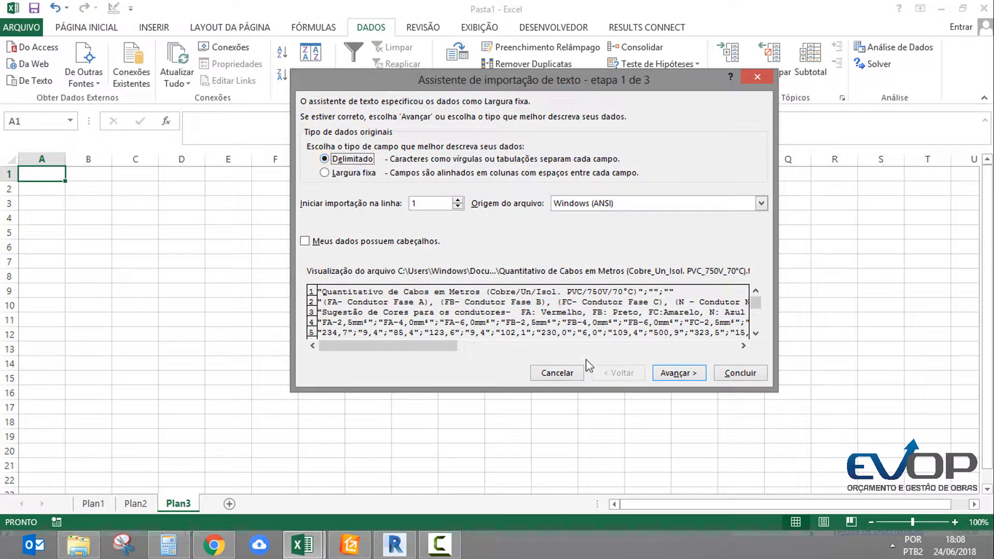
Import the cable file as delimited text, adding semicolon as a delimiter, into the existing Plan3 sheet at cell A1
click(679, 376)
click(348, 158)
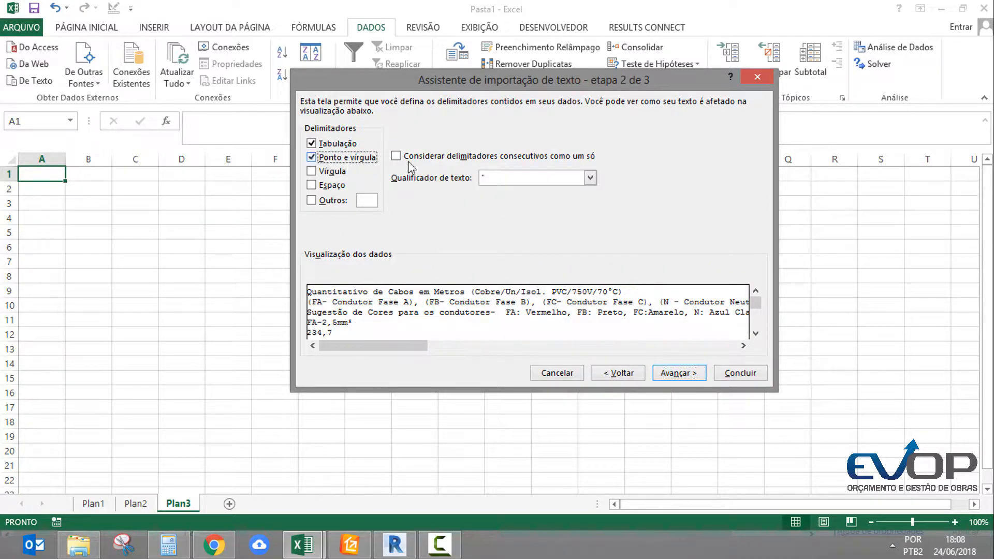
click(524, 177)
click(526, 179)
click(681, 374)
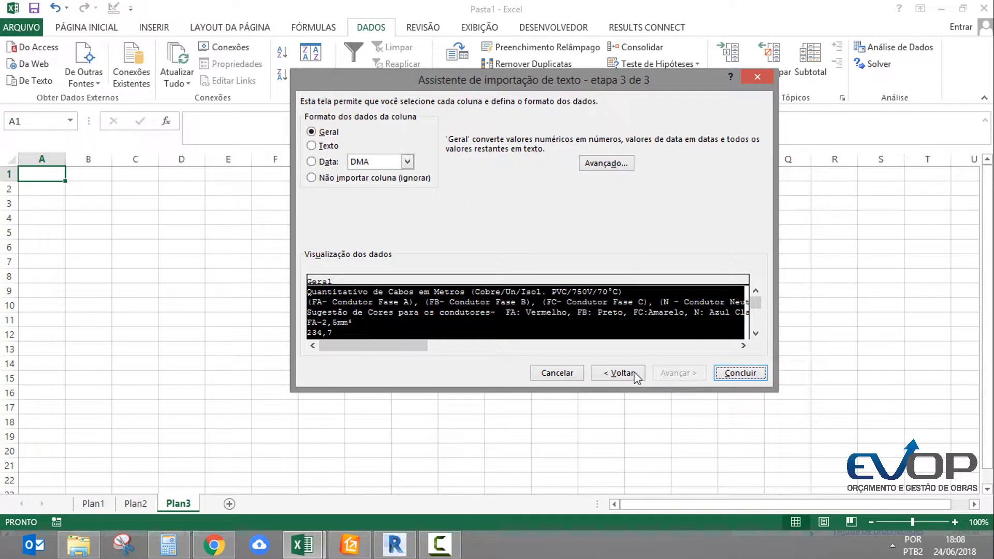
drag(410, 346, 632, 344)
click(741, 373)
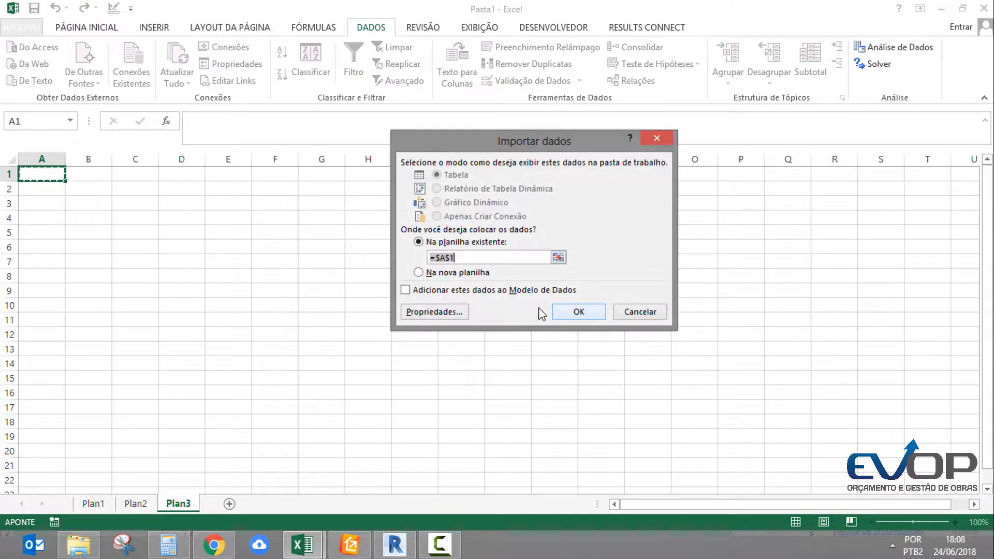
click(574, 311)
Examine the conductor types and their lengths across rows 4 and 5 of the imported cable list
click(268, 243)
ctrl+scroll(231, 216, down, 1)
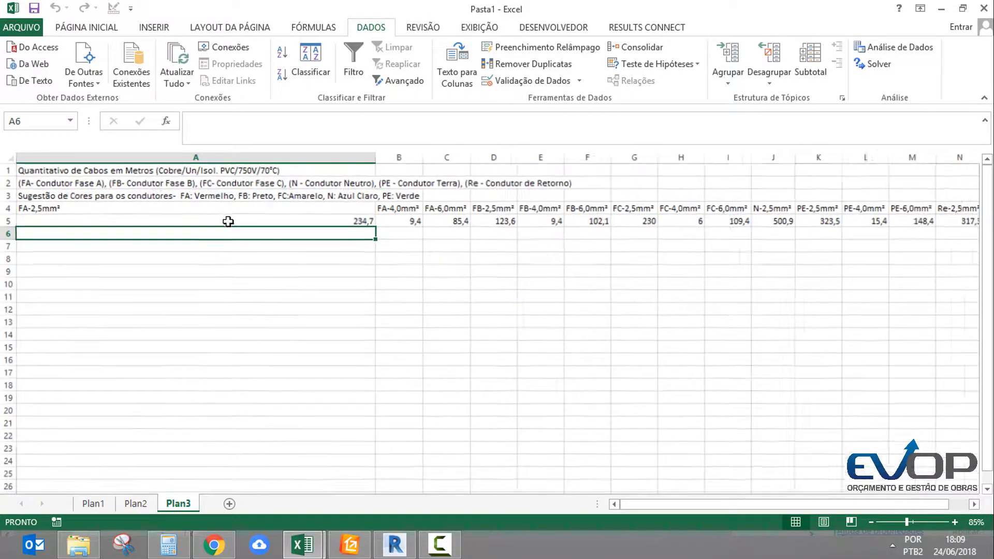
click(332, 219)
click(130, 207)
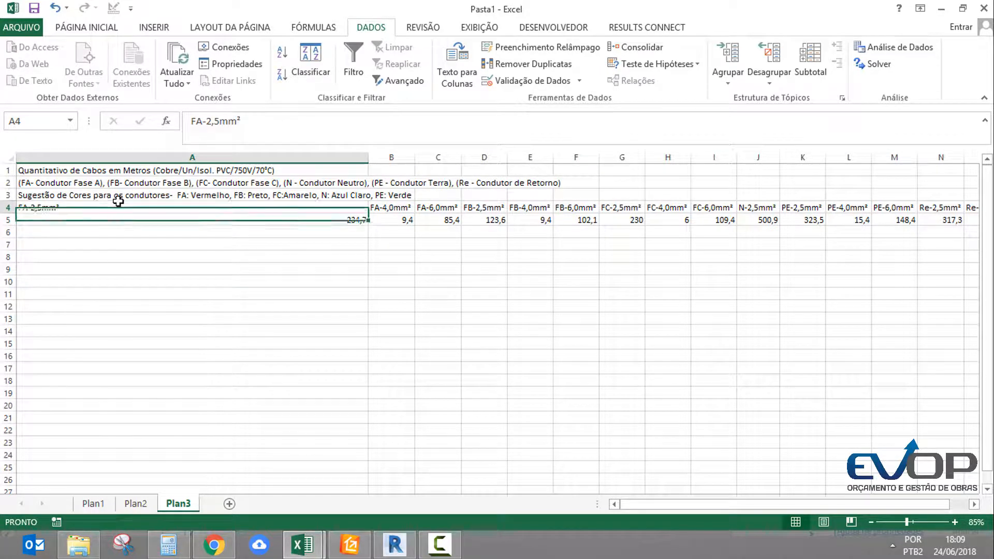
drag(130, 207, 895, 217)
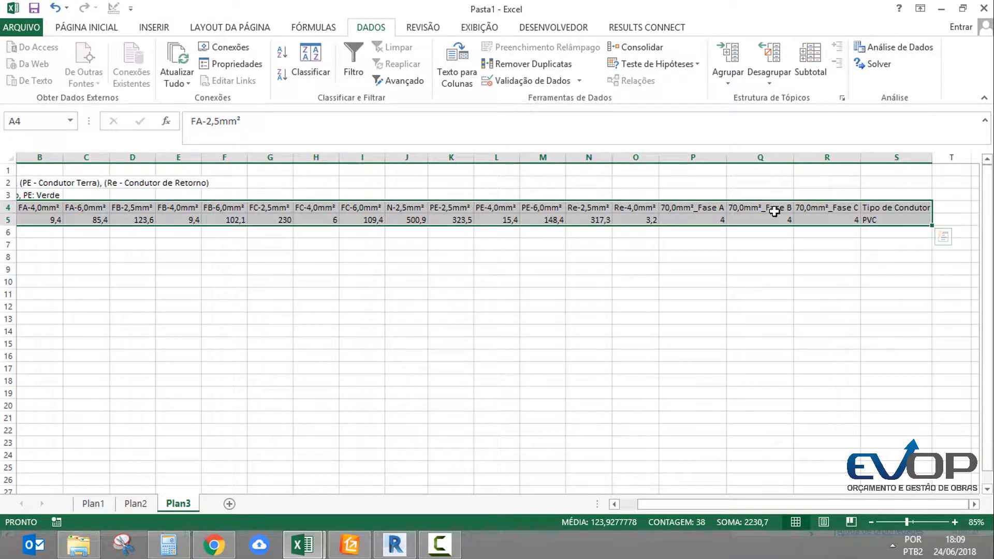
middle_drag(698, 273, 344, 255)
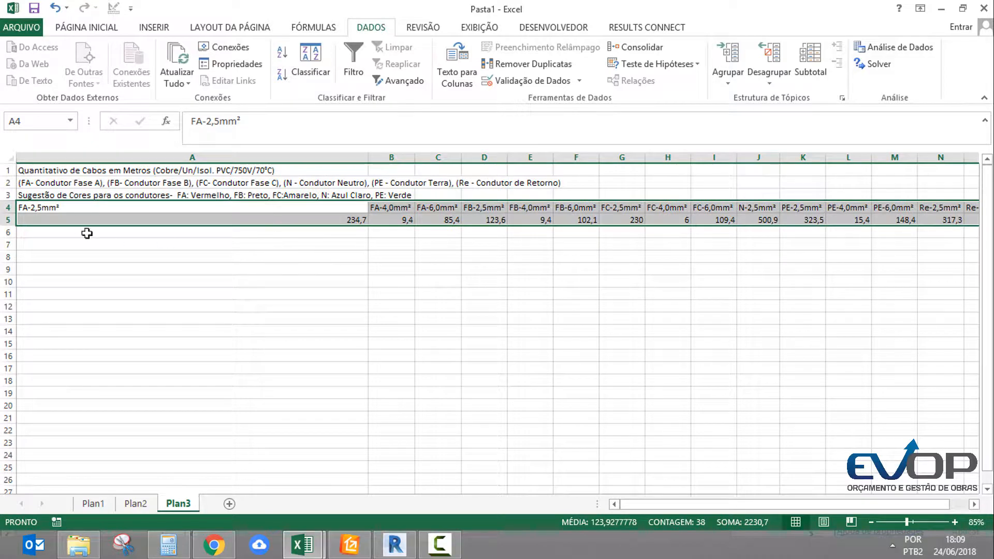
click(55, 211)
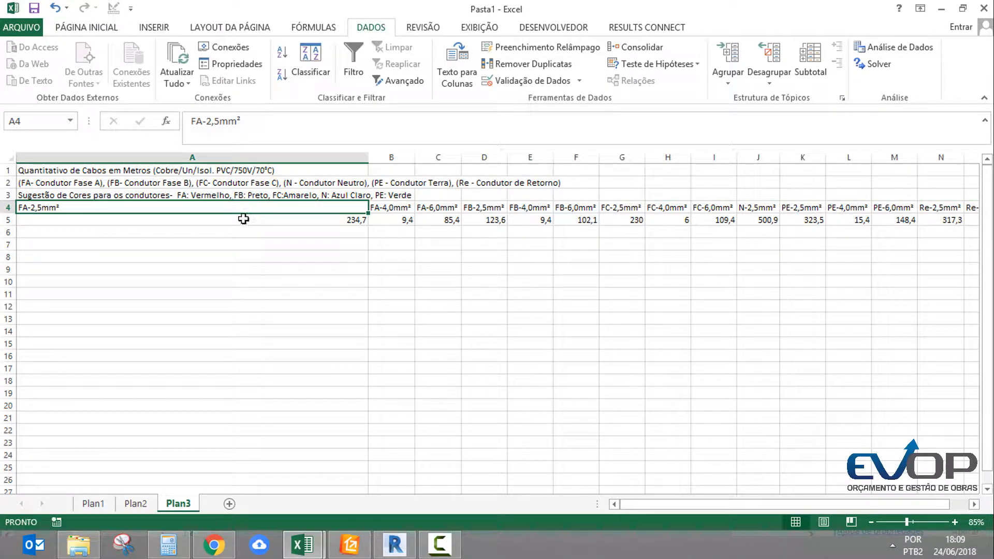
click(451, 240)
Copy the conductor types and lengths in rows 4 and 5 and paste them transposed starting at cell A7
click(292, 202)
key(ctrl+shift+Right)
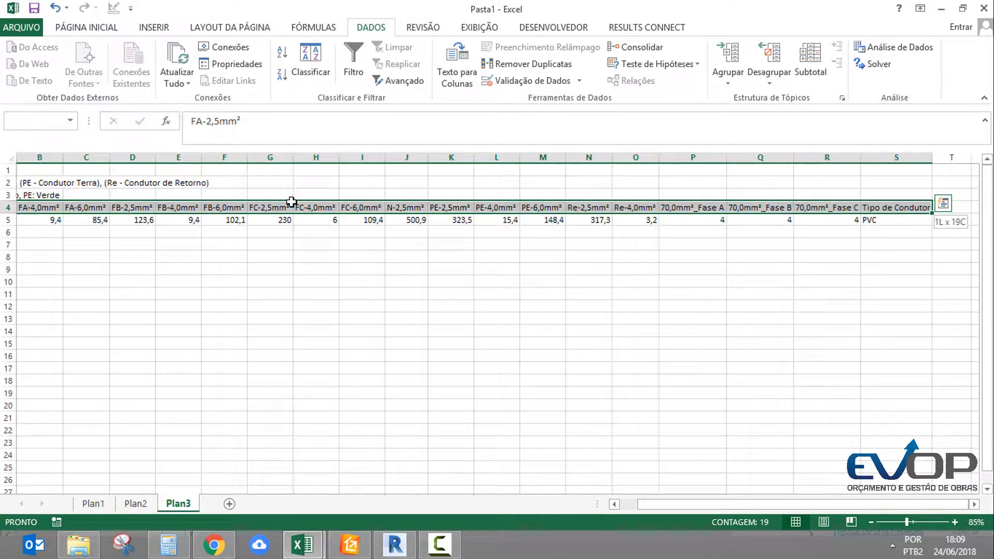
key(shift+Down)
key(ctrl+c)
scroll(200, 280, left, 5)
click(133, 246)
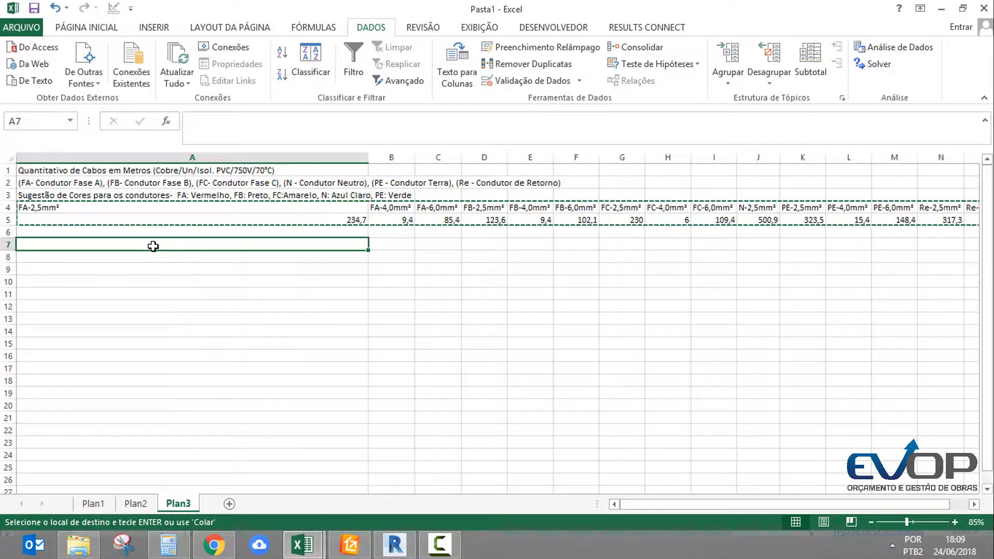
right_click(152, 246)
click(251, 317)
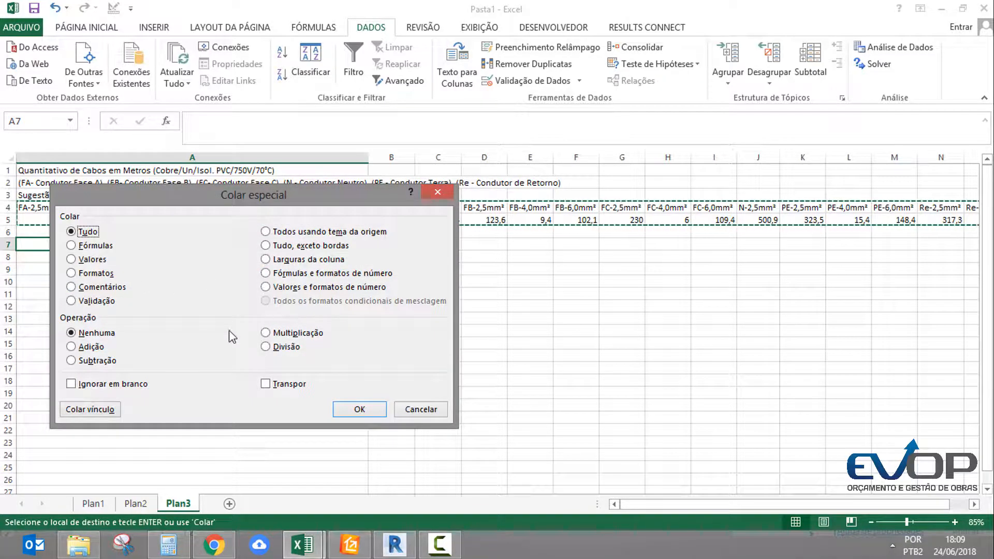
click(265, 384)
click(357, 409)
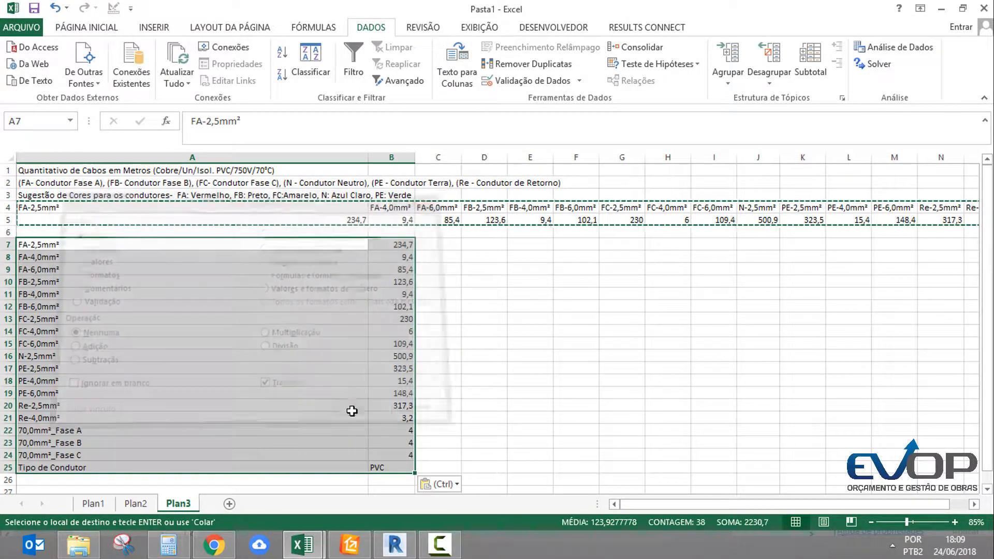
Examine the transposed cable list, comparing it with the title rows and original horizontal data above, through the 70,0mm² phase entries
click(276, 292)
drag(131, 247, 377, 469)
click(393, 359)
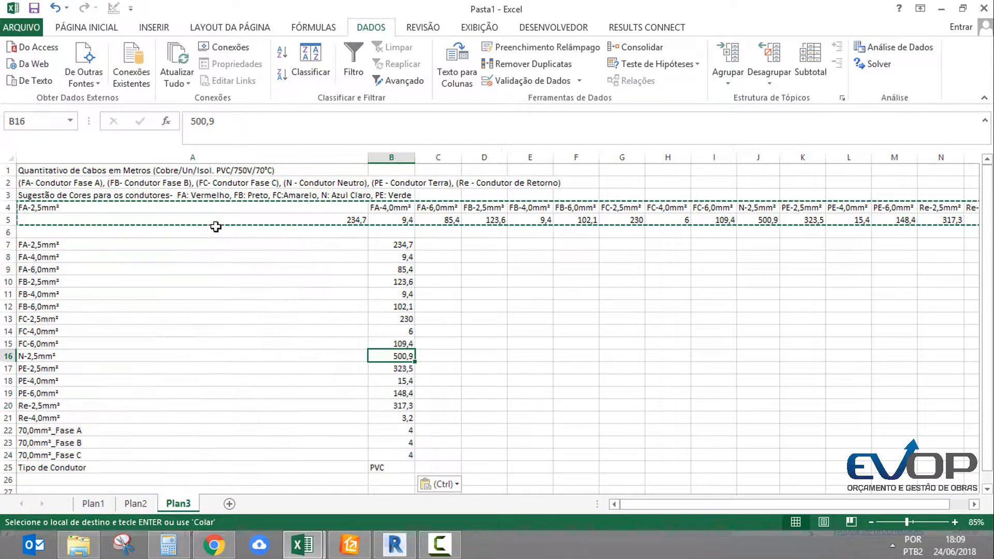
drag(6, 208, 8, 170)
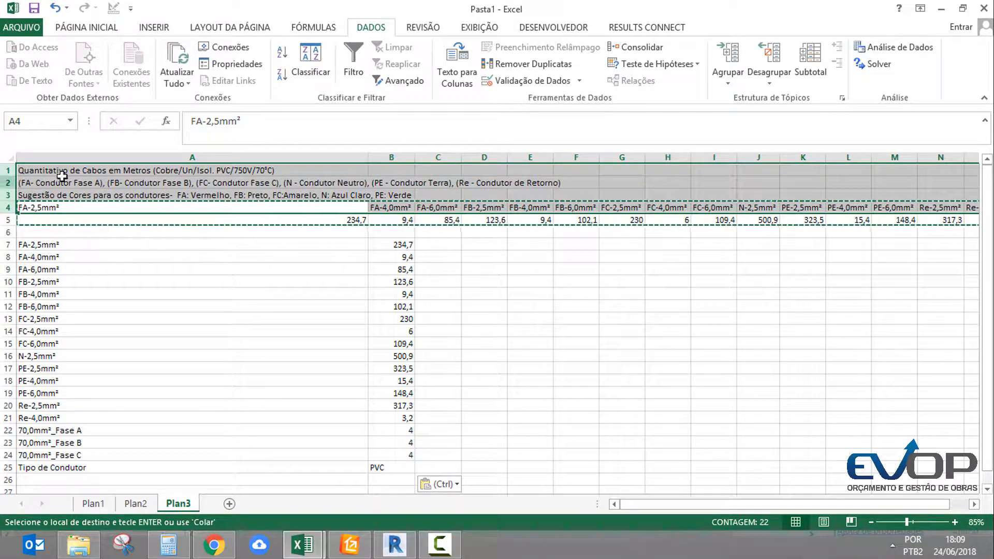
click(195, 183)
click(179, 170)
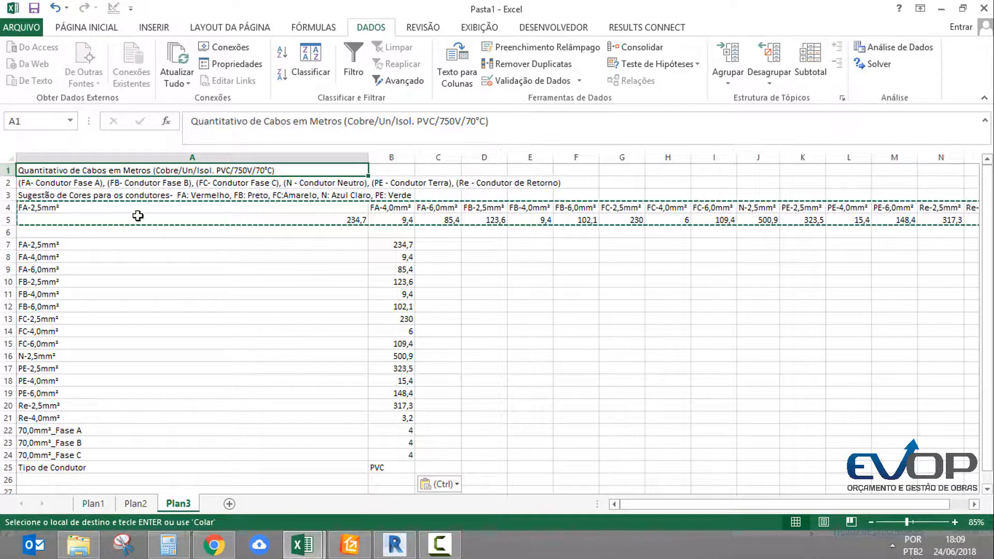
click(99, 419)
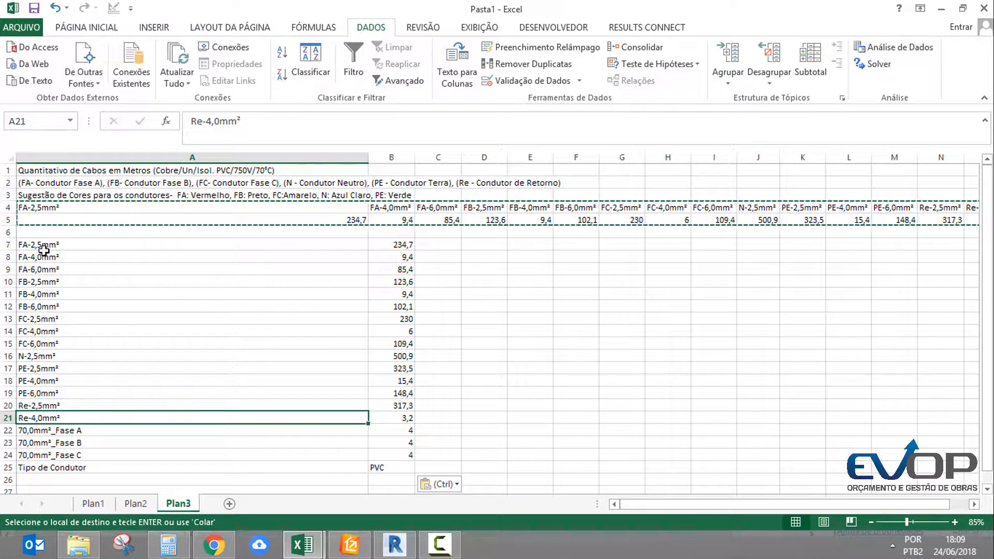
drag(44, 248, 69, 450)
click(58, 465)
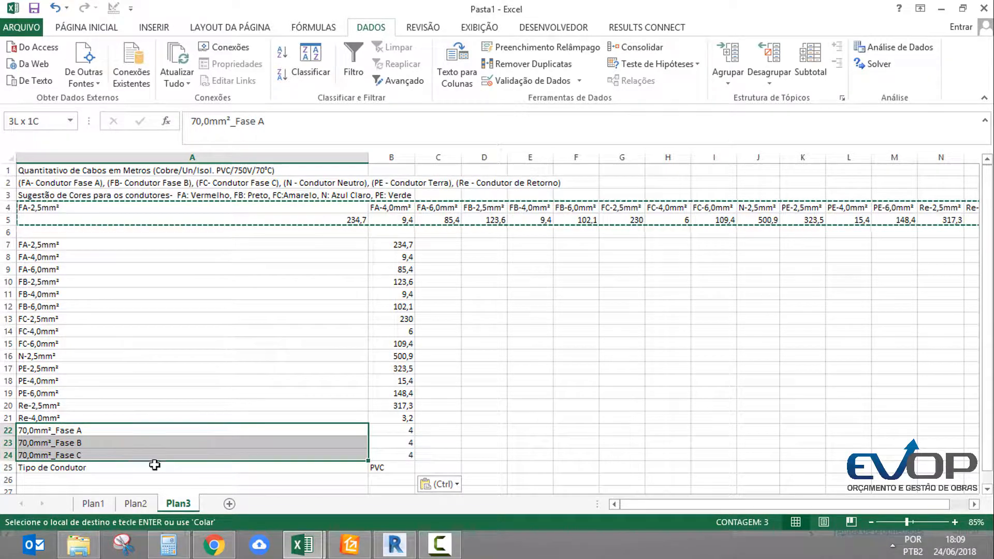
Delete the Tipo de Condutor row at the end of the transposed cable list
drag(155, 465, 401, 467)
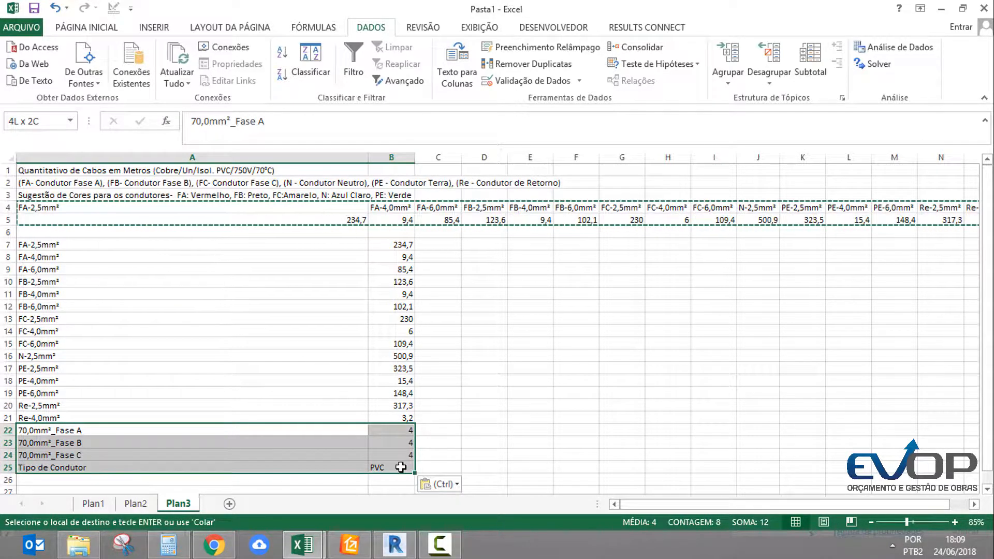
click(401, 467)
right_click(8, 467)
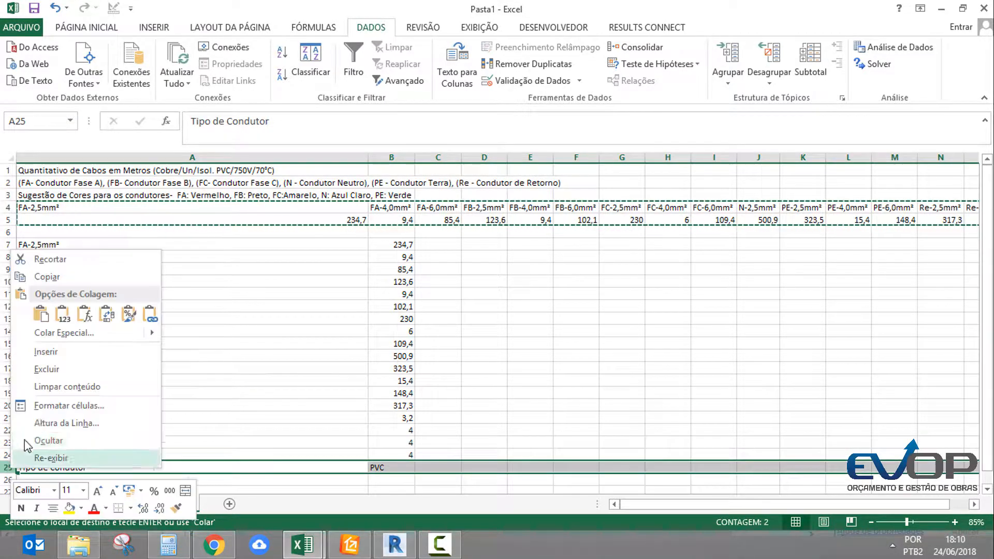
click(47, 370)
Delete the title rows and original horizontal data in rows 1 to 5, plus the blank row above the transposed list
click(31, 244)
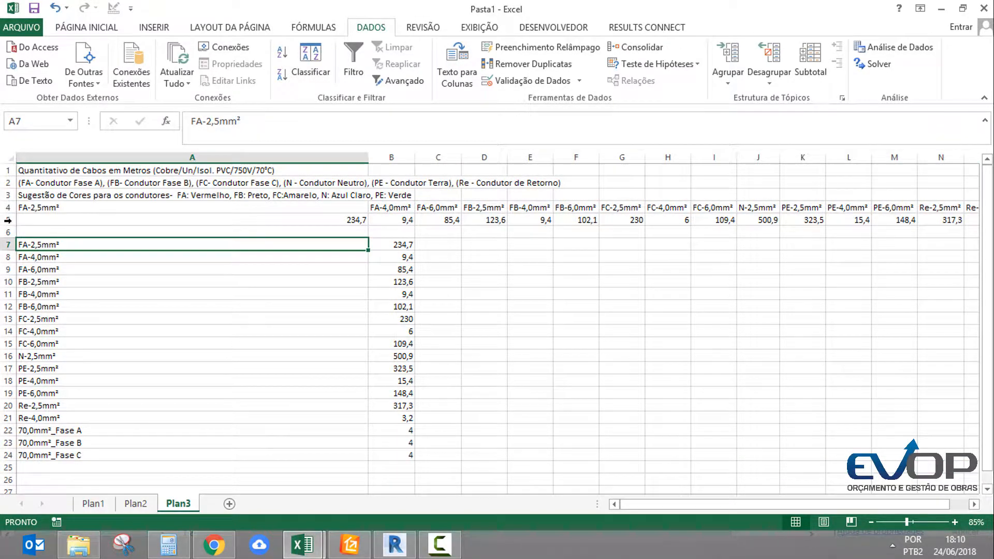
drag(8, 220, 8, 170)
right_click(12, 182)
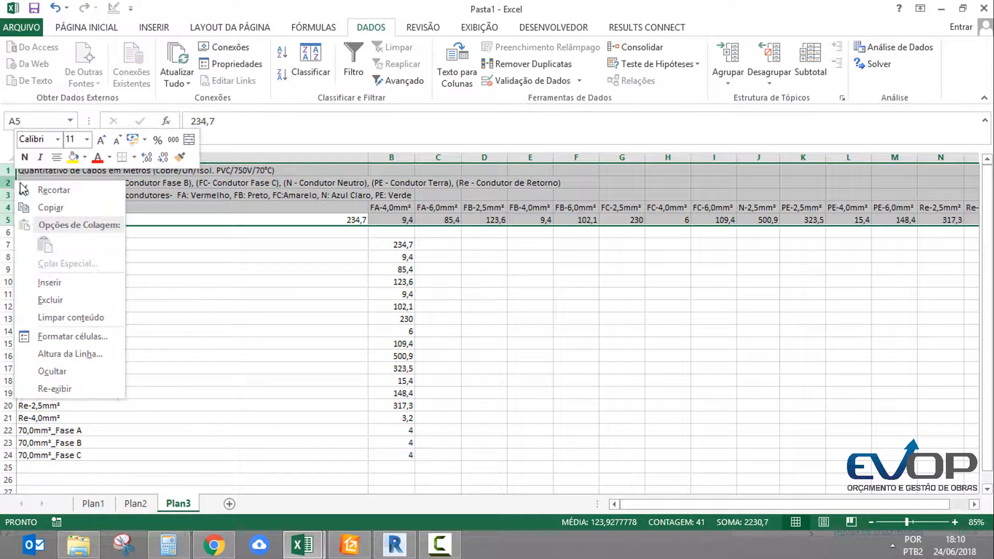
click(54, 302)
click(7, 172)
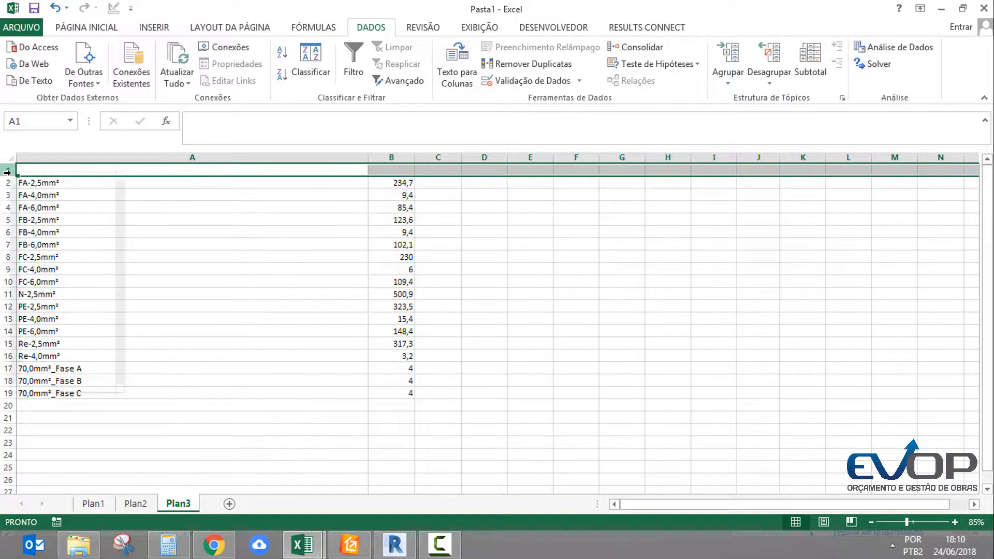
right_click(8, 172)
click(52, 291)
click(126, 241)
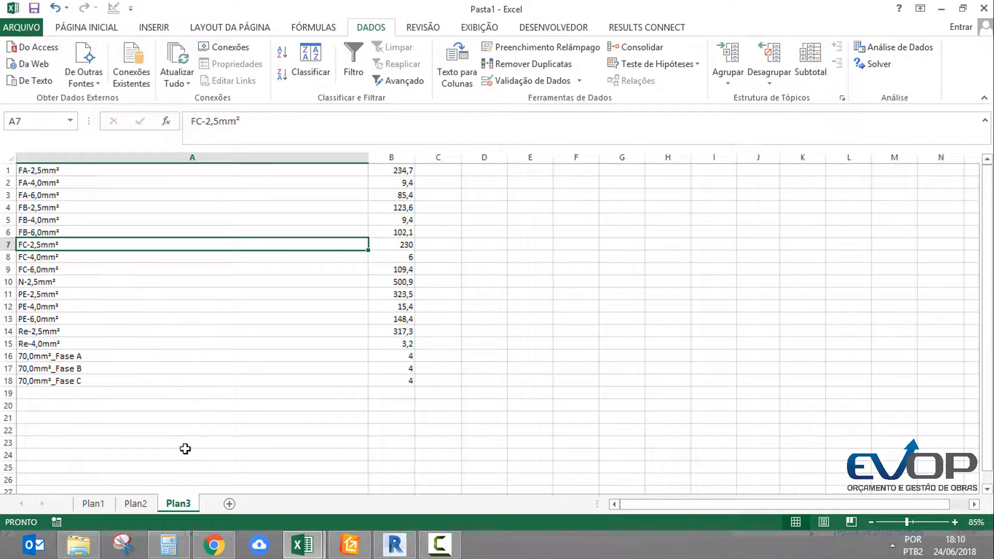
Review the conduit list on Plan1 and the full components list on Plan2, from the boxes to the telephone and TV outlets
click(136, 504)
click(106, 509)
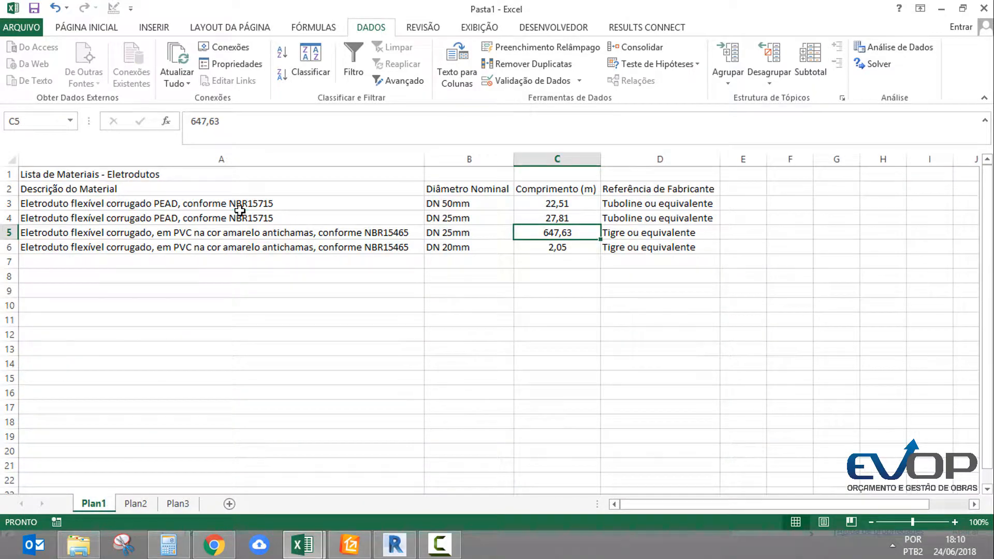
click(239, 214)
click(136, 505)
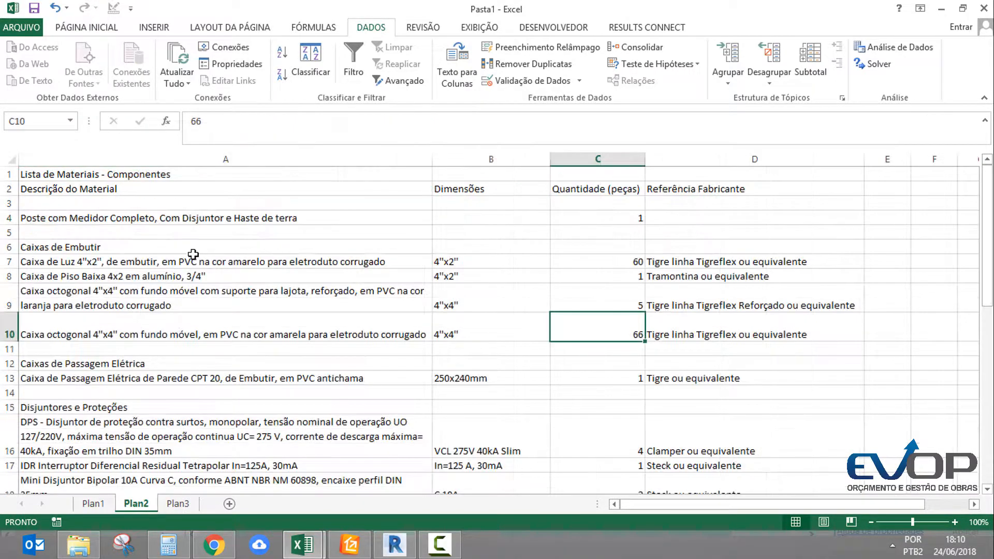
scroll(253, 372, down, 4)
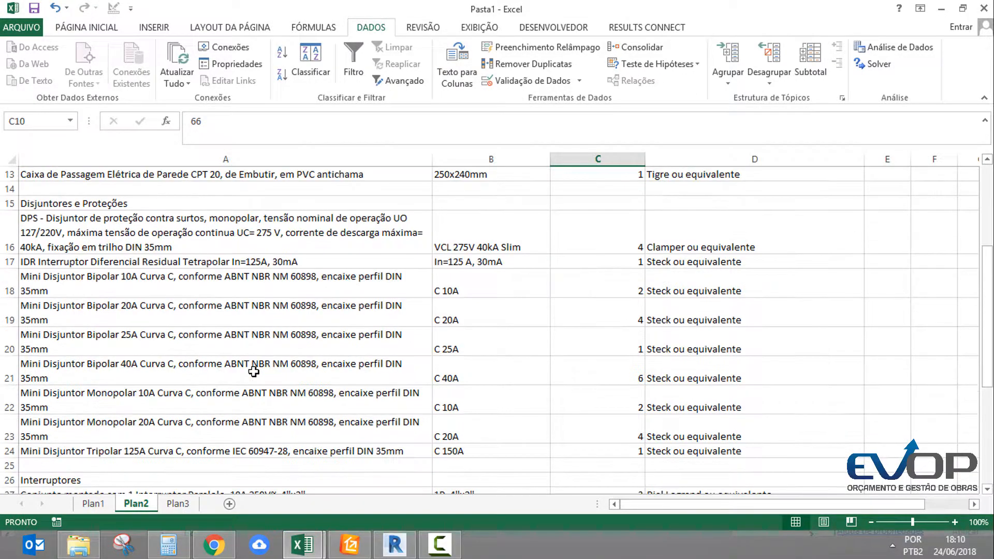
scroll(191, 349, down, 6)
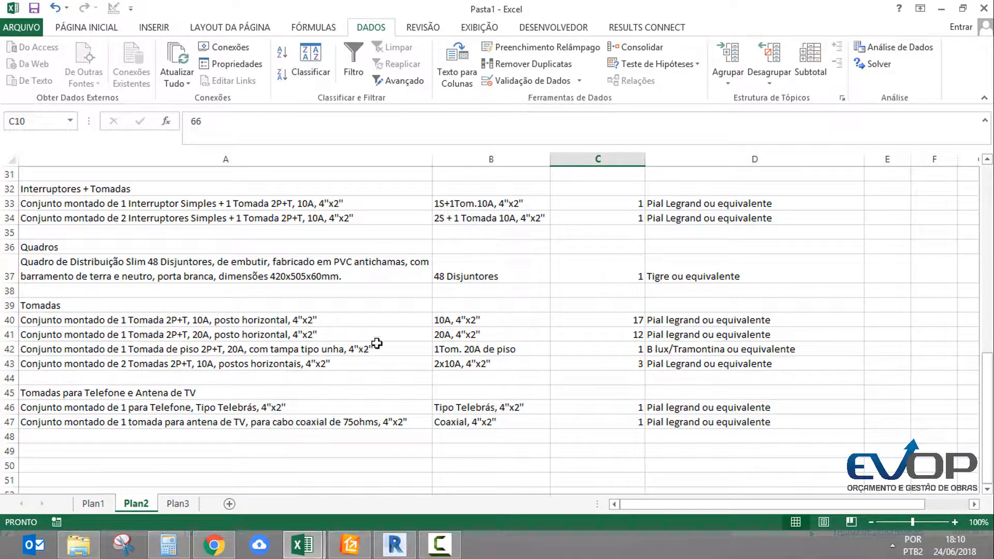
scroll(504, 306, up, 10)
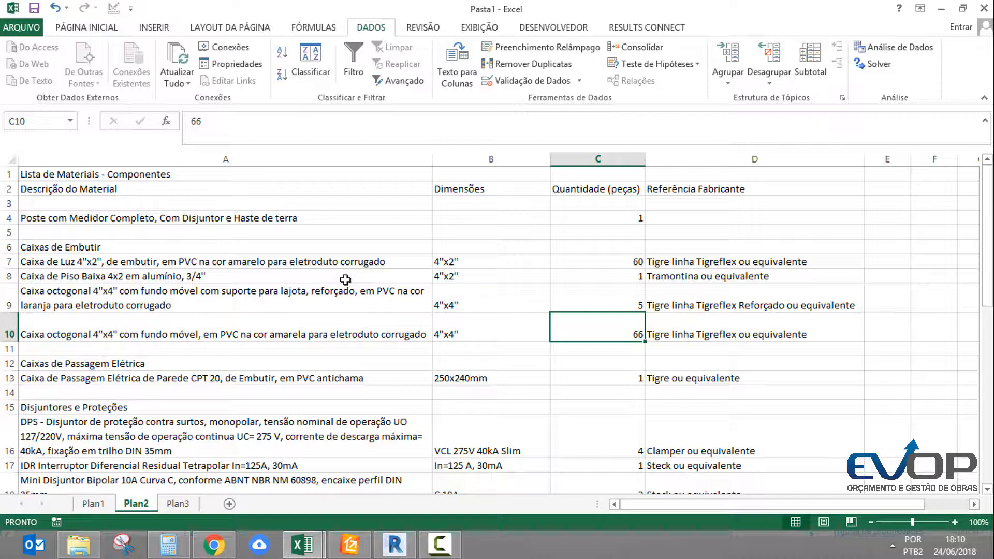
Insert a blank column before the material descriptions in the conduit list on Plan1
click(354, 294)
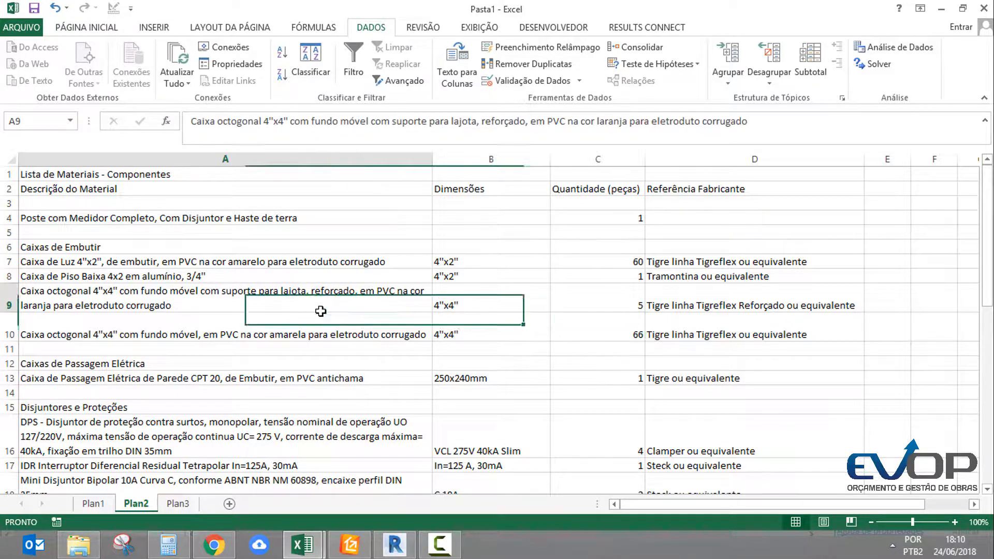
scroll(319, 359, down, 2)
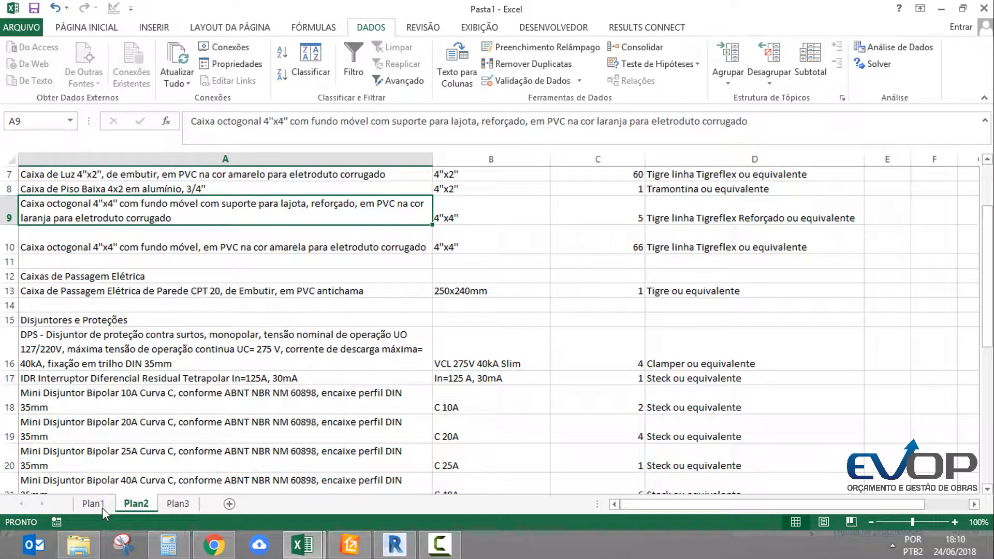
click(102, 507)
click(149, 275)
click(197, 159)
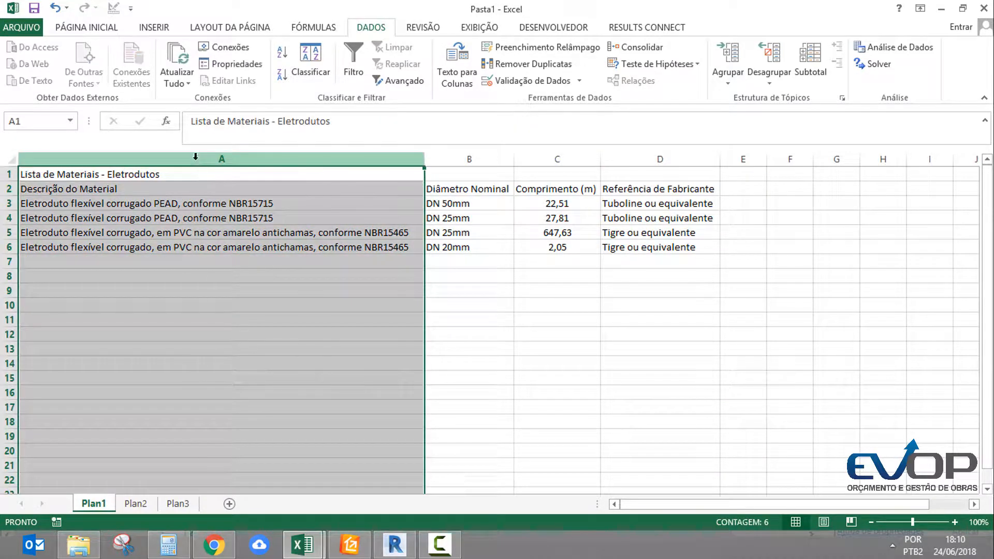
right_click(196, 160)
key(Escape)
key(ctrl+plus)
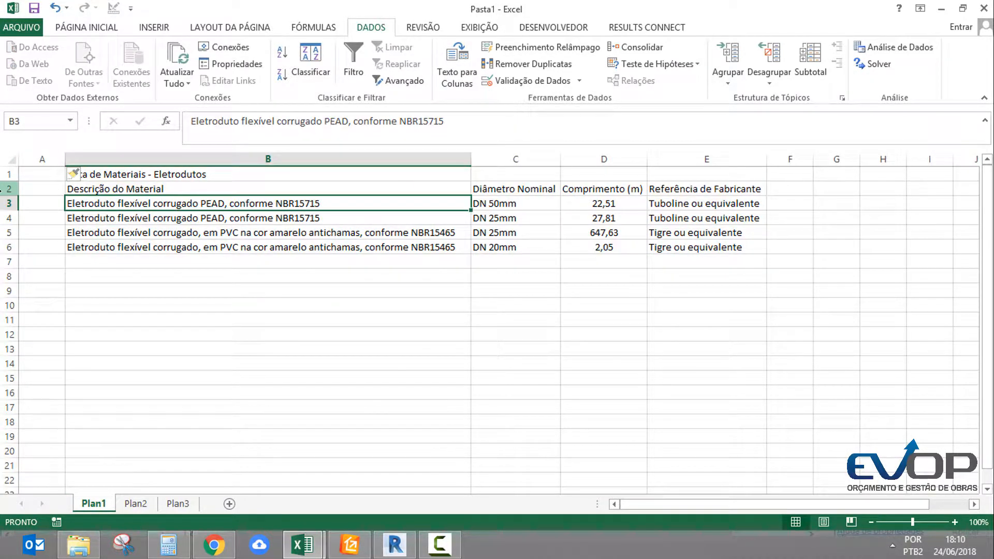
Try deleting the title and header rows 1 and 2 of the conduit list, and undo the deletion
click(7, 189)
drag(3, 179, 7, 176)
right_click(8, 176)
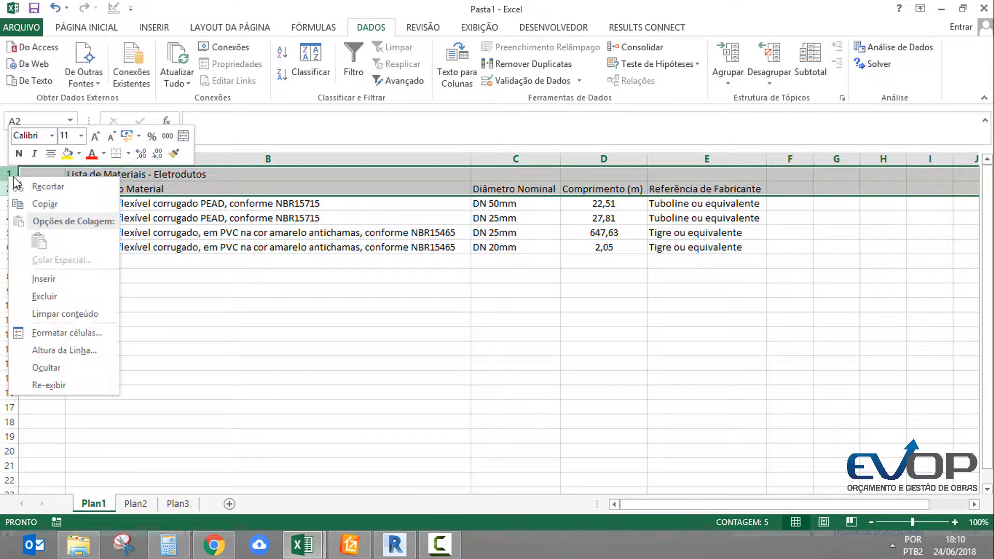
click(46, 296)
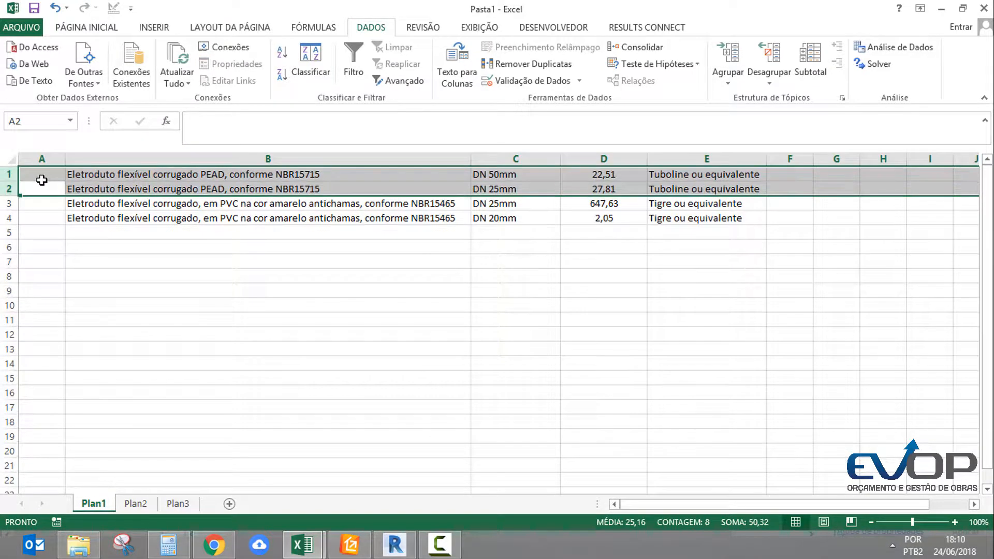
key(ctrl+z)
click(36, 189)
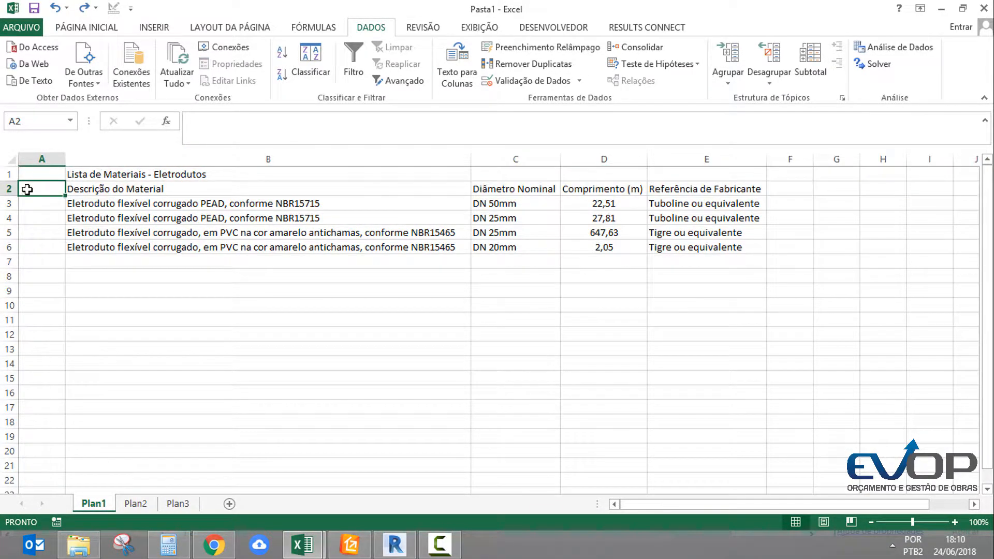
Insert two blank rows between the header row and the first conduit entry
click(7, 190)
click(6, 203)
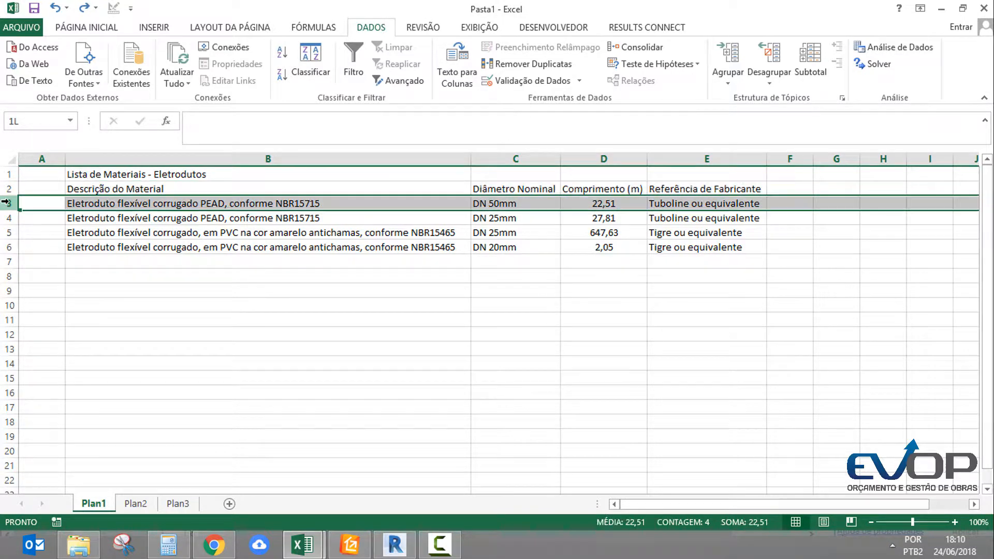
drag(8, 206, 8, 217)
right_click(8, 218)
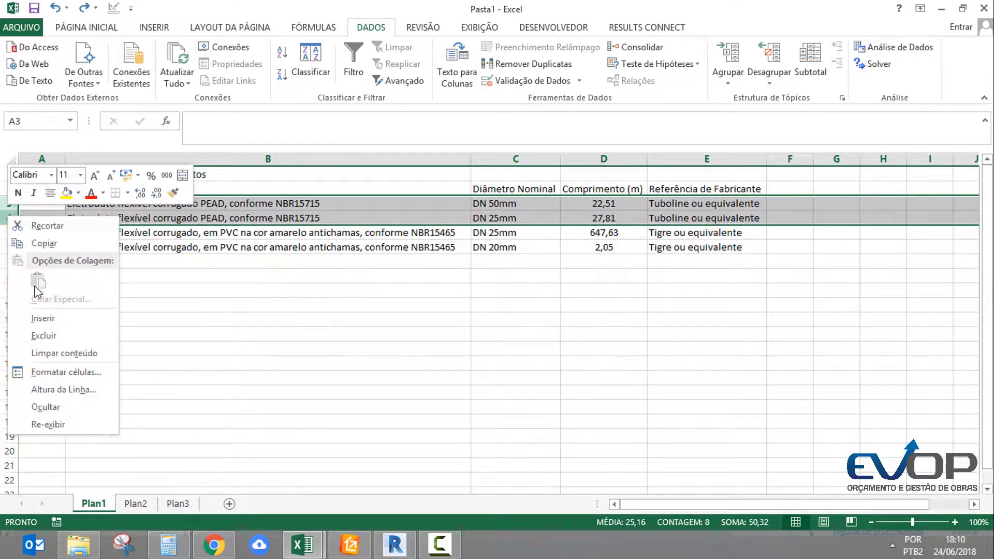
click(50, 316)
Enter the column headings Capitulo in A4 and Descrição do codigo parte 1 in B4
click(38, 218)
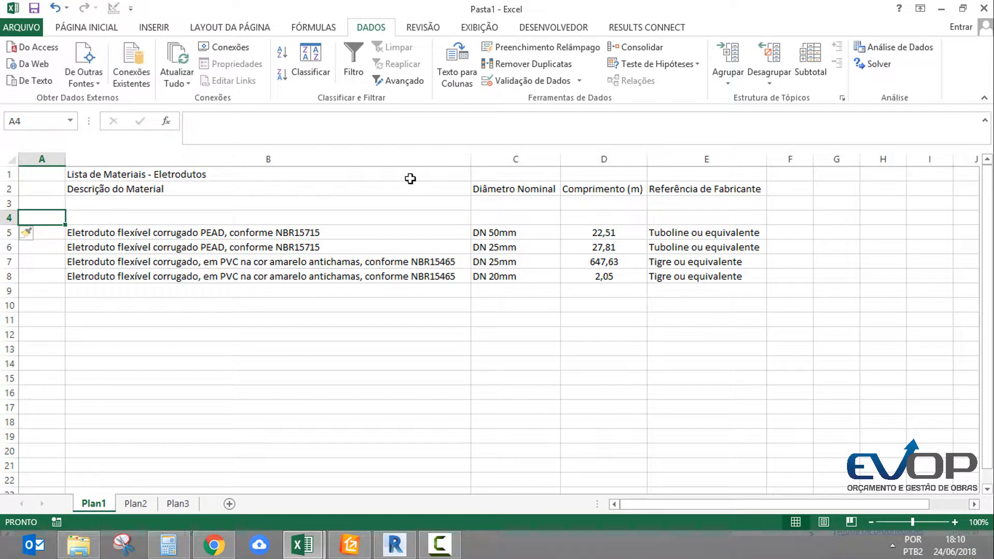
text(Capitulo)
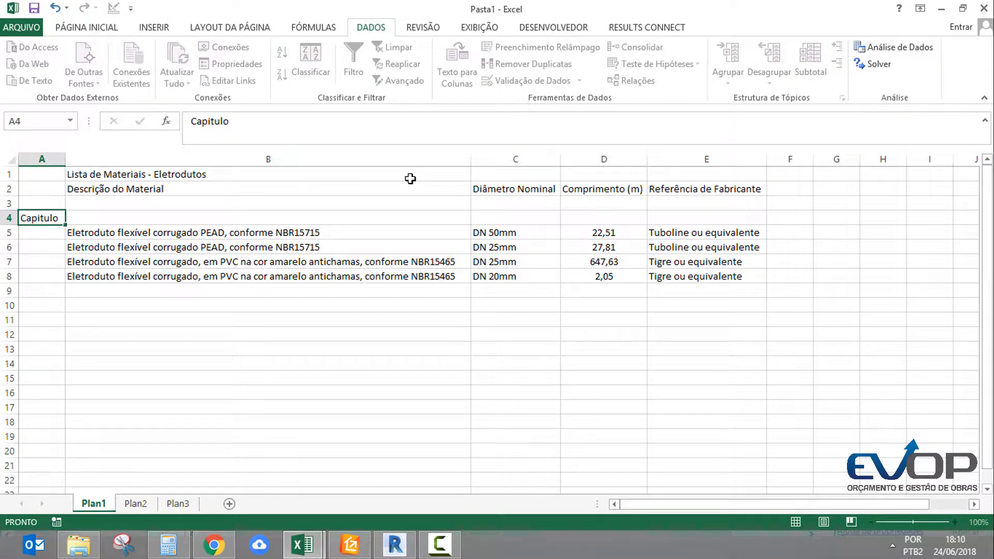
key(Tab)
text(Descr)
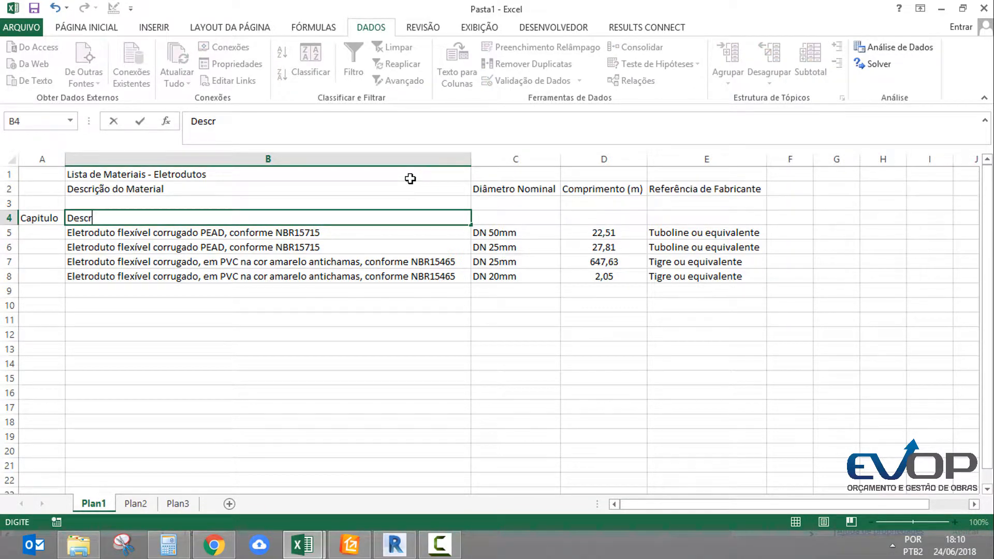
text(ição do codi)
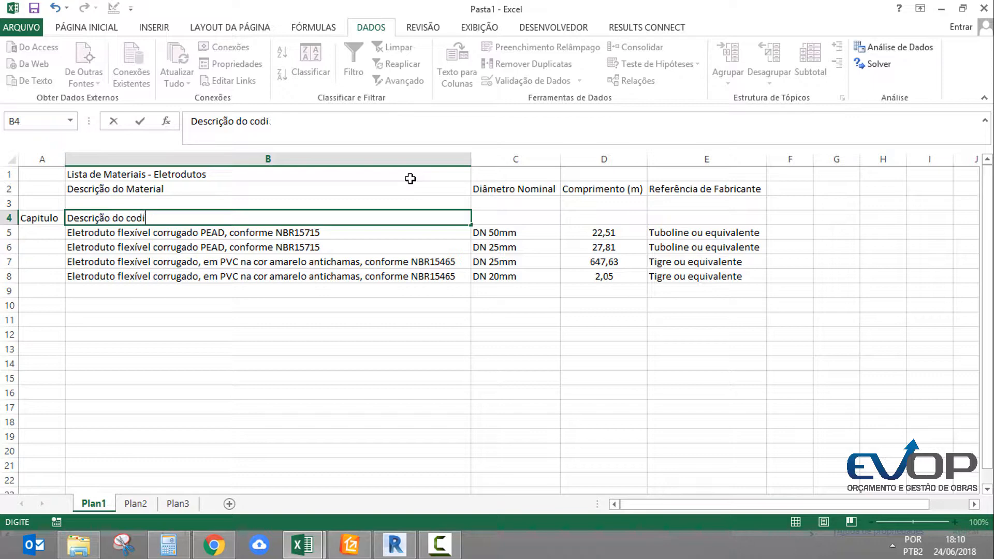
text(go parte 1)
key(Tab)
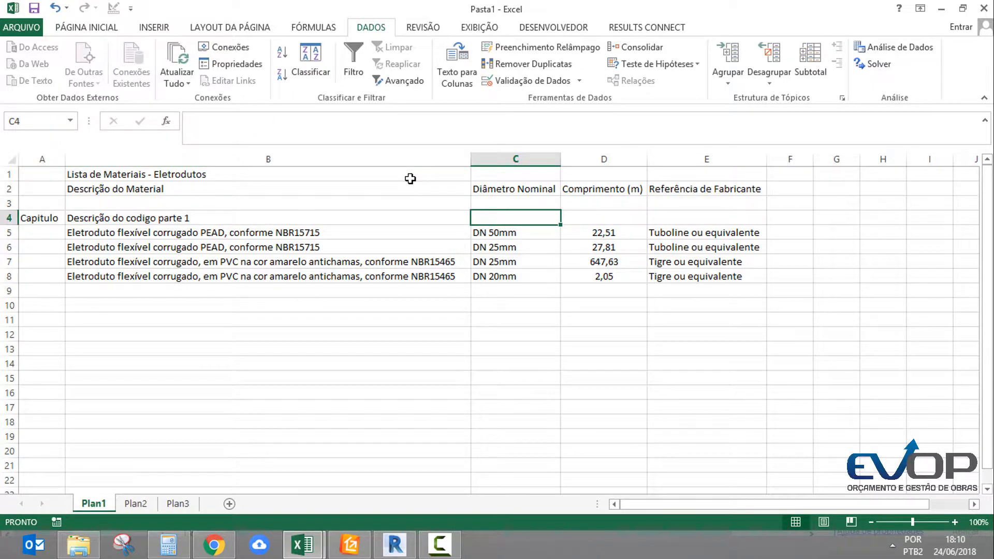
Enter the column headings Desc do codigo parte 2 in C4 and QT in D4
text(Desc do codigo)
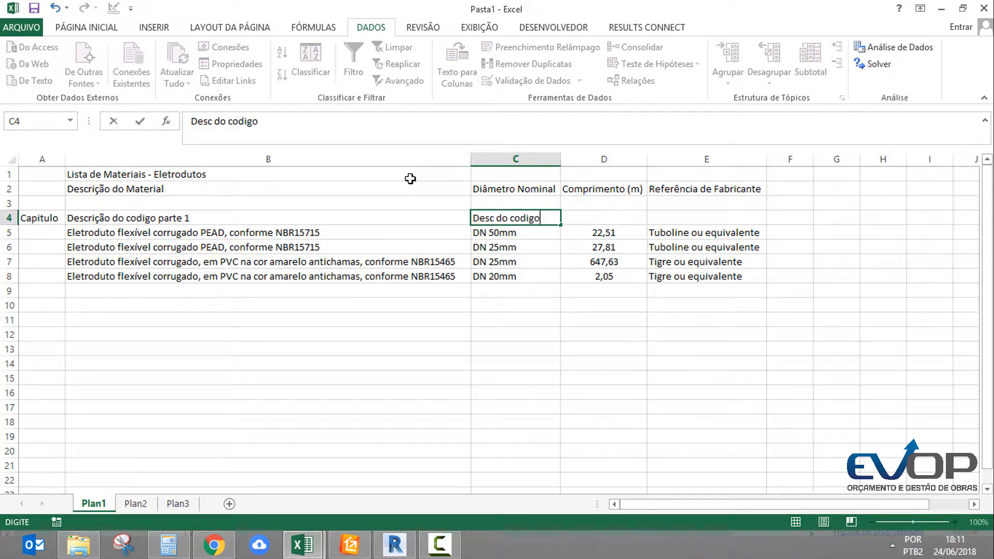
text( parte 2)
key(Tab)
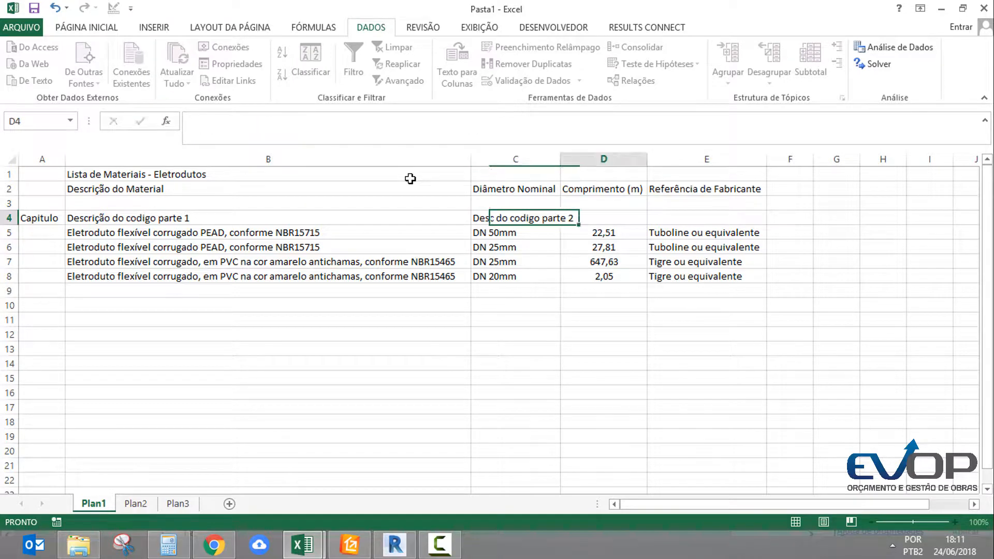
text(qT)
key(Return)
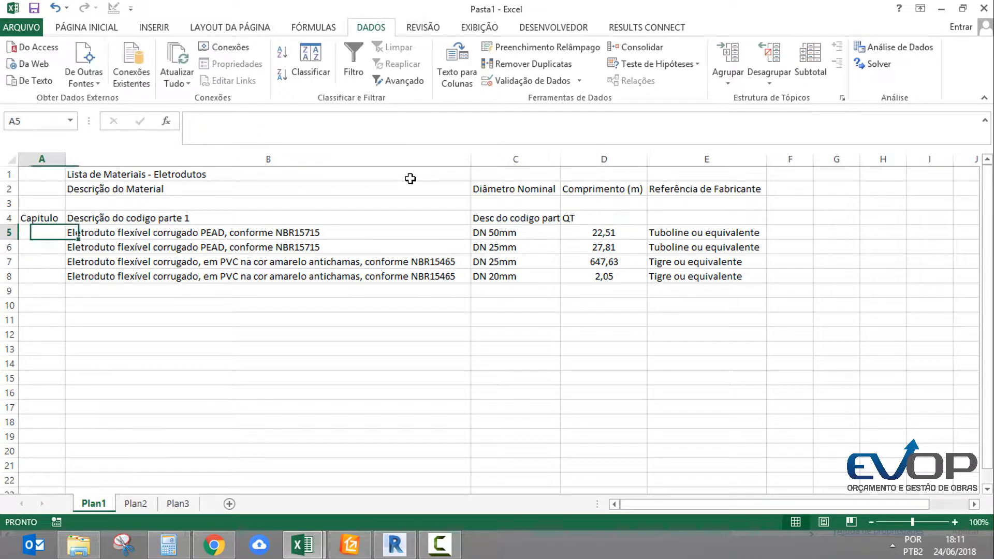
click(743, 153)
right_click(743, 154)
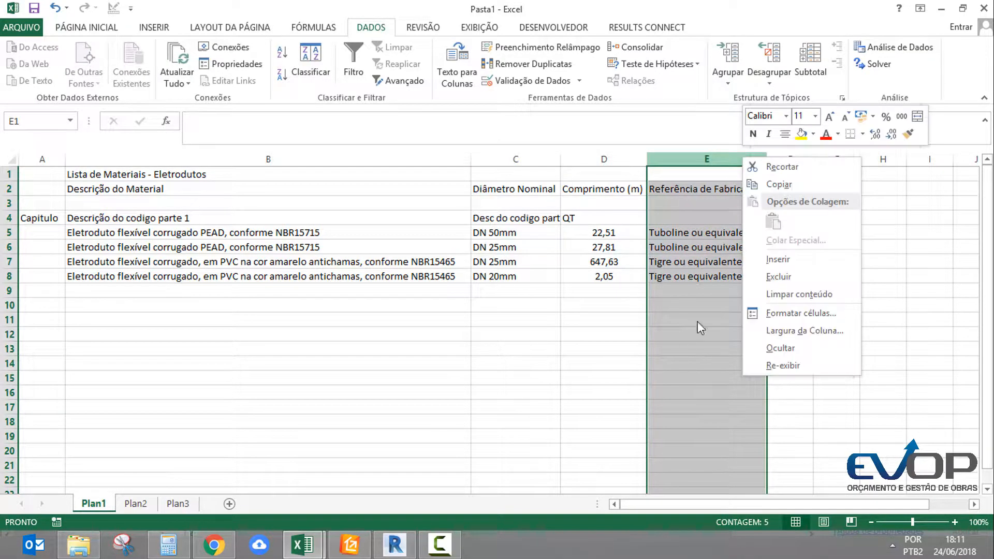
key(Escape)
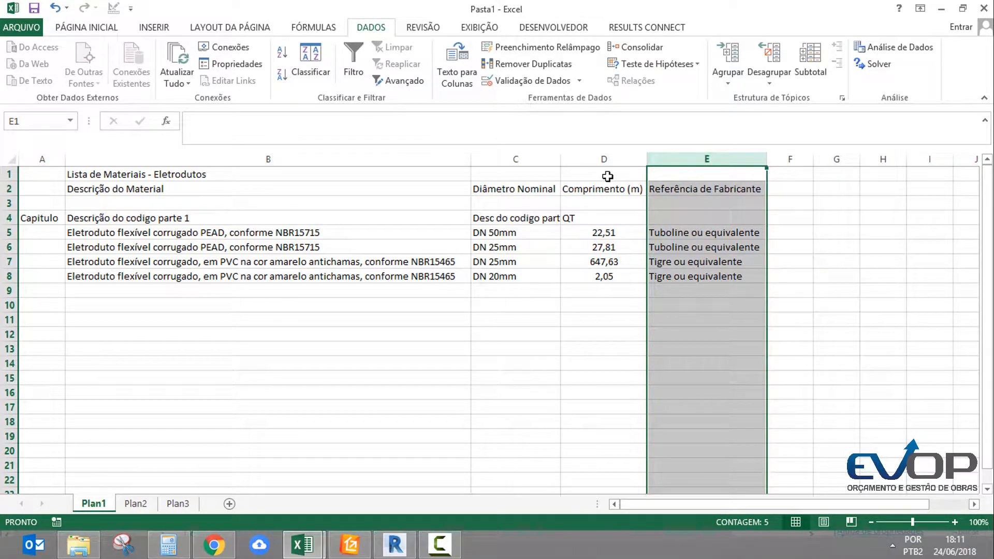
Shorten the headings in B4 and C4 to Código 1 and Código 2, and fit column C's width to its contents
click(580, 159)
double_click(561, 159)
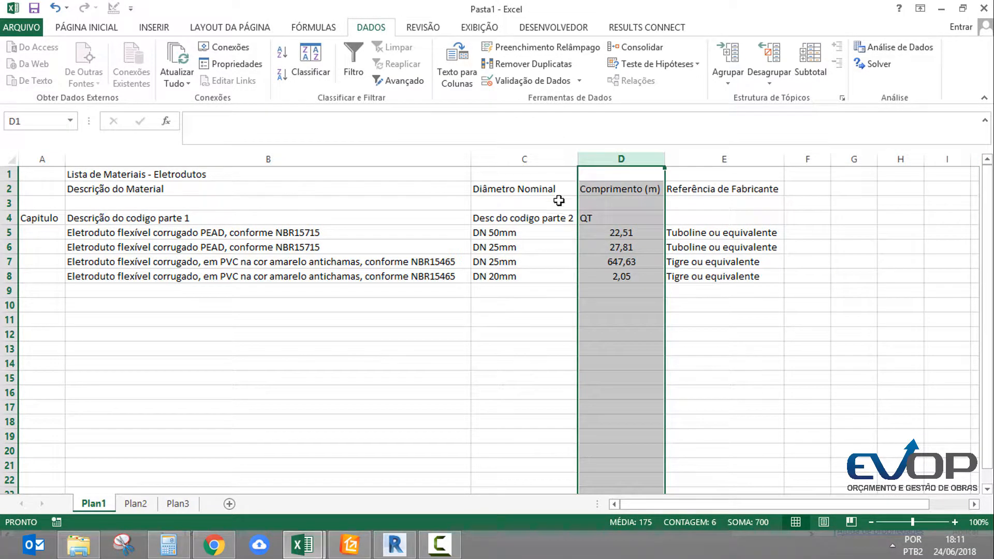
click(534, 219)
click(270, 222)
text(Códig)
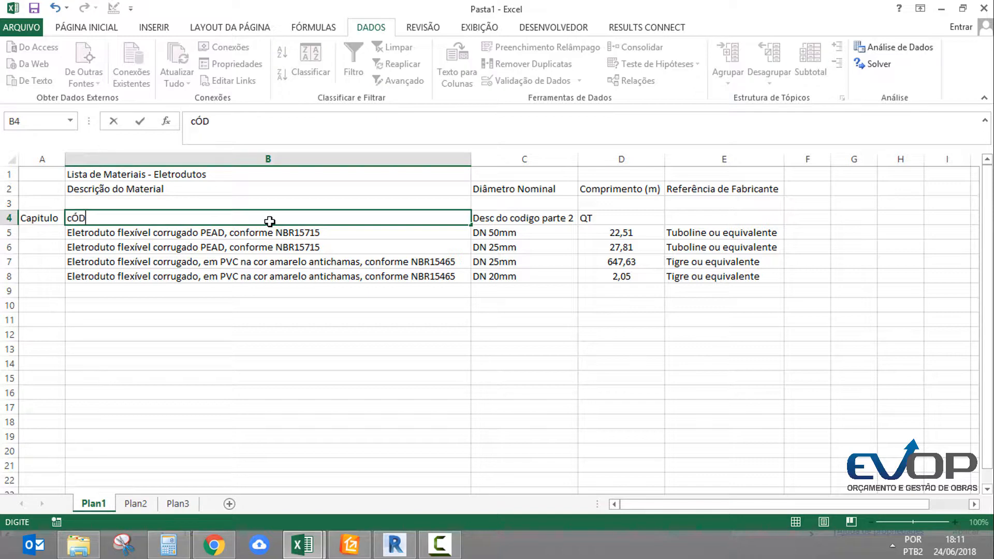
text(o  1)
key(Tab)
text(C)
key(Return)
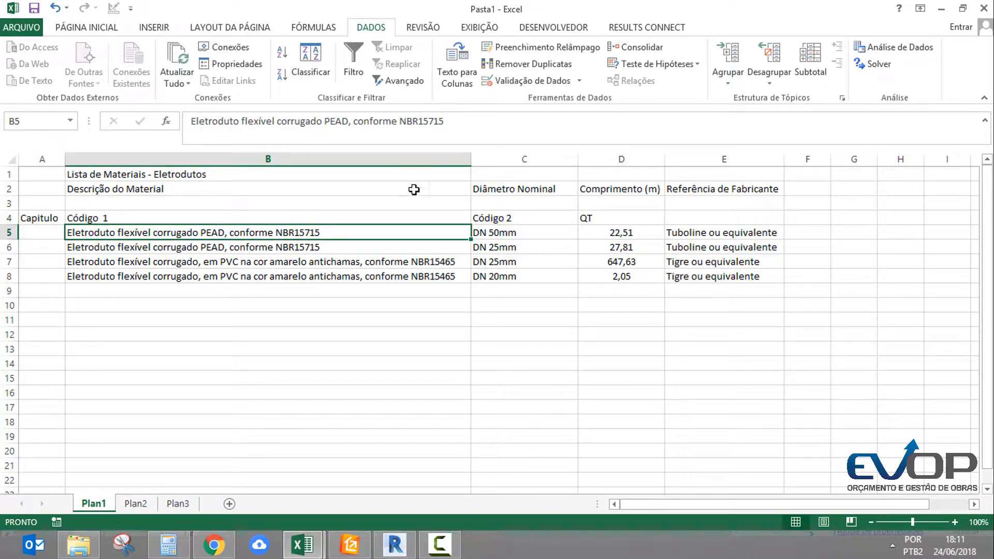
double_click(582, 156)
Enter the chapter name Eletrodutos e caixas in A5 for the first conduit and fit column A's width to it
key(Left)
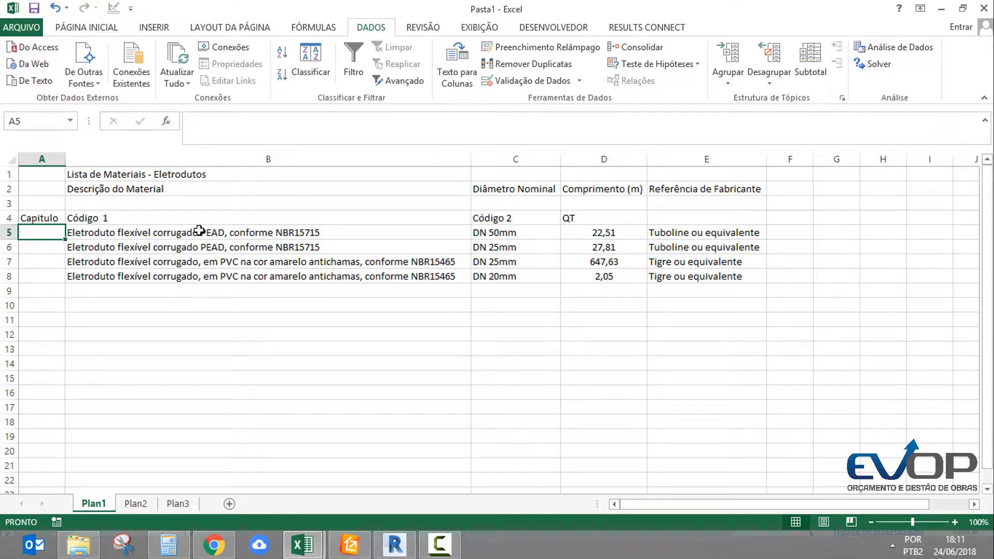
text(Eletrodutos e )
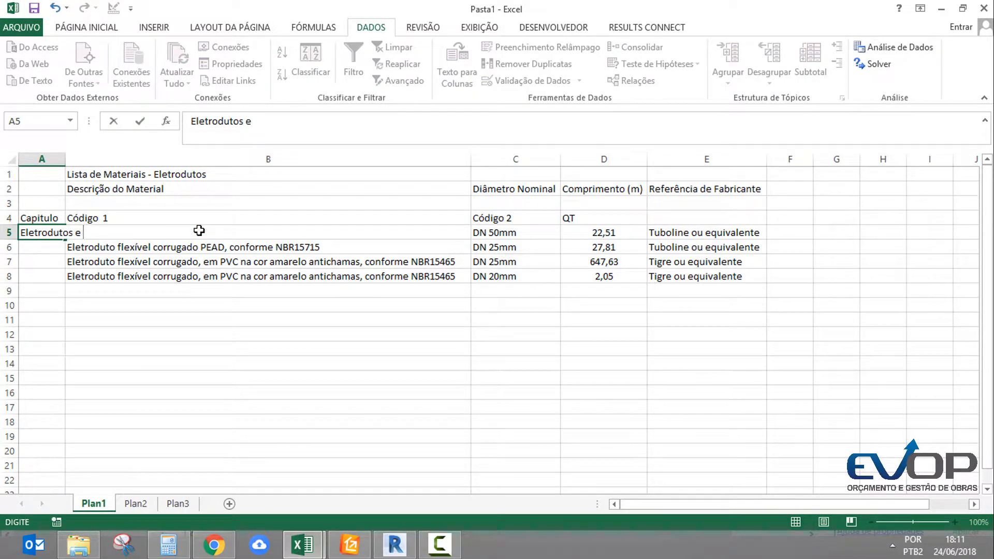
text(caixas)
key(Return)
double_click(65, 159)
Copy the chapter name from A5 to the other three conduit rows, A6 to A8
click(54, 234)
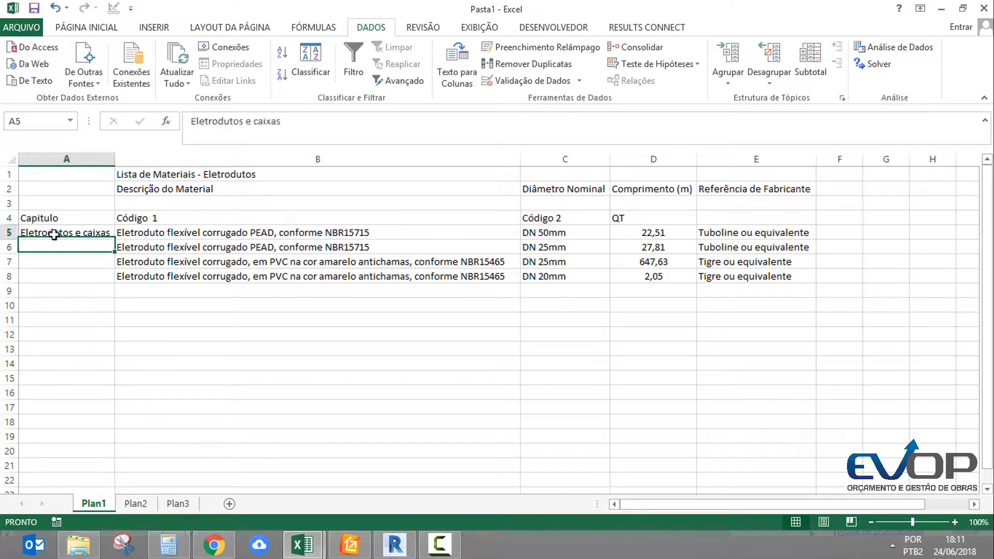
key(ctrl+c)
drag(65, 247, 93, 276)
key(ctrl+v)
click(103, 249)
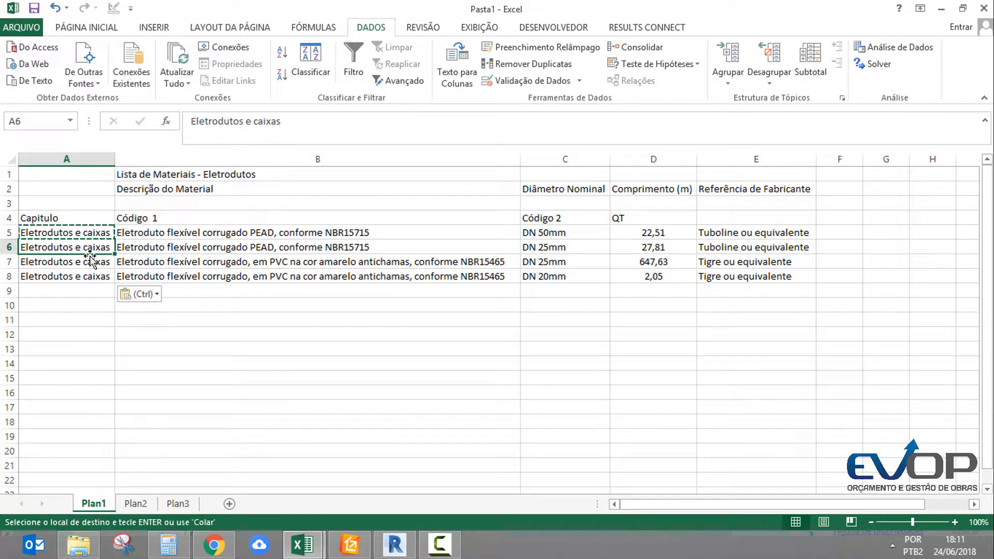
key(Escape)
click(85, 263)
Delete rows 1 to 3, holding the old title, old headers and blank row, above the new headings
drag(10, 203, 11, 174)
right_click(13, 179)
click(68, 296)
click(129, 320)
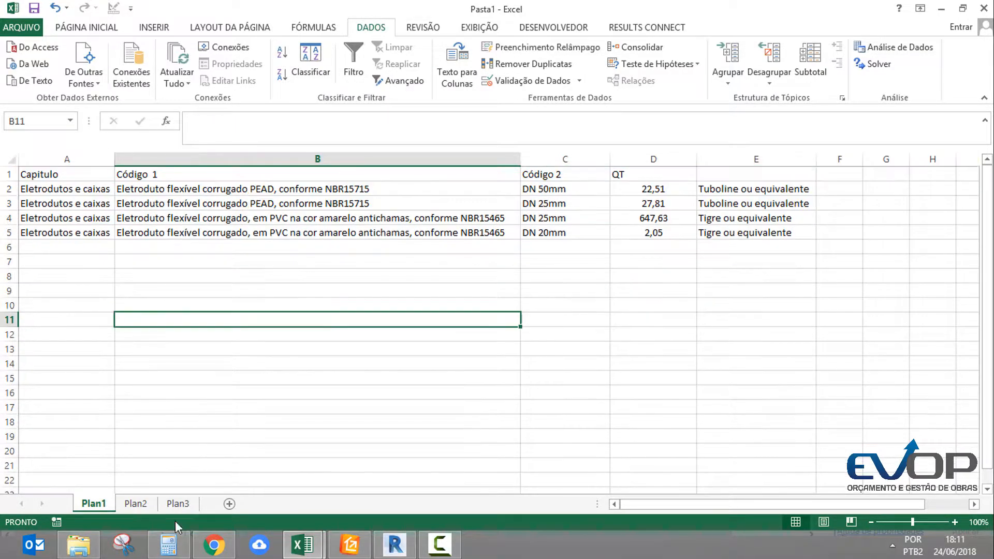
Move the four Caixas de Embutir entries (A7:D10) from Plan2 to Plan1, starting at B6 below the conduits
click(139, 504)
scroll(256, 290, up, 2)
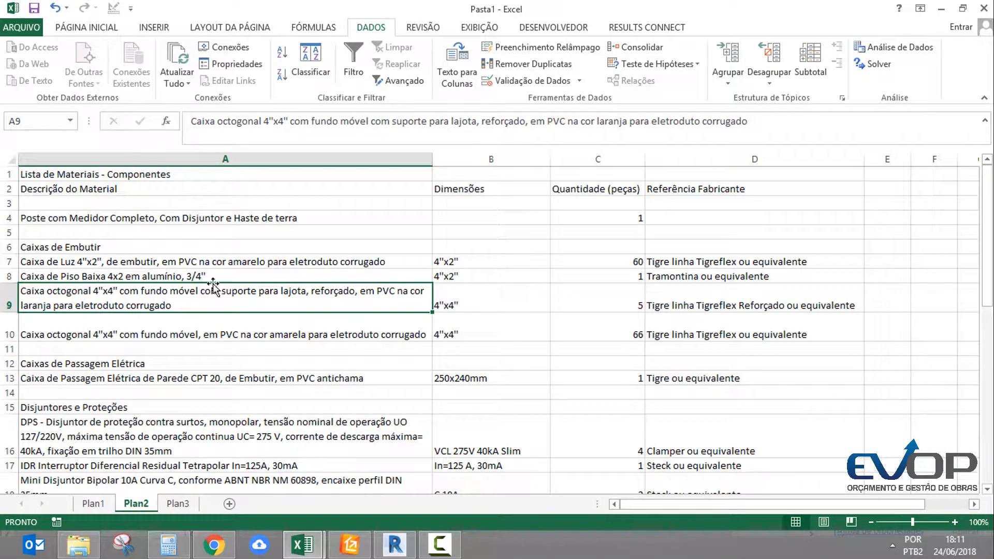
drag(156, 259, 311, 303)
drag(51, 264, 705, 319)
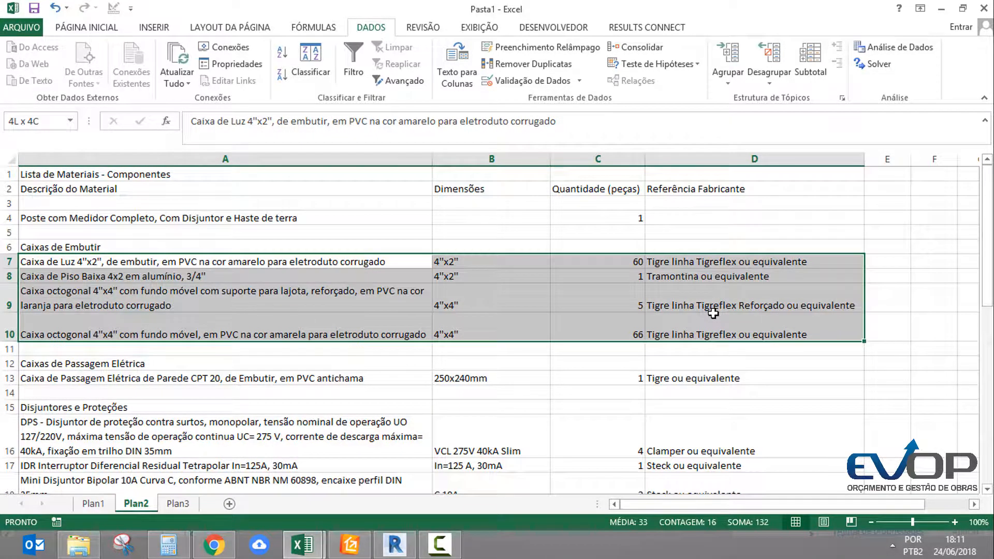
key(ctrl+x)
key(ctrl+q)
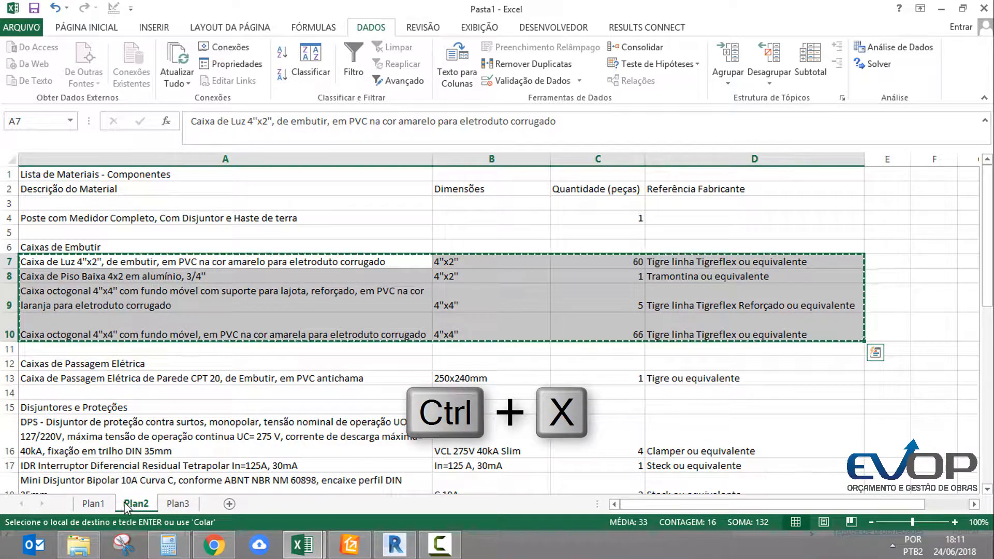
click(94, 503)
key(ctrl+v)
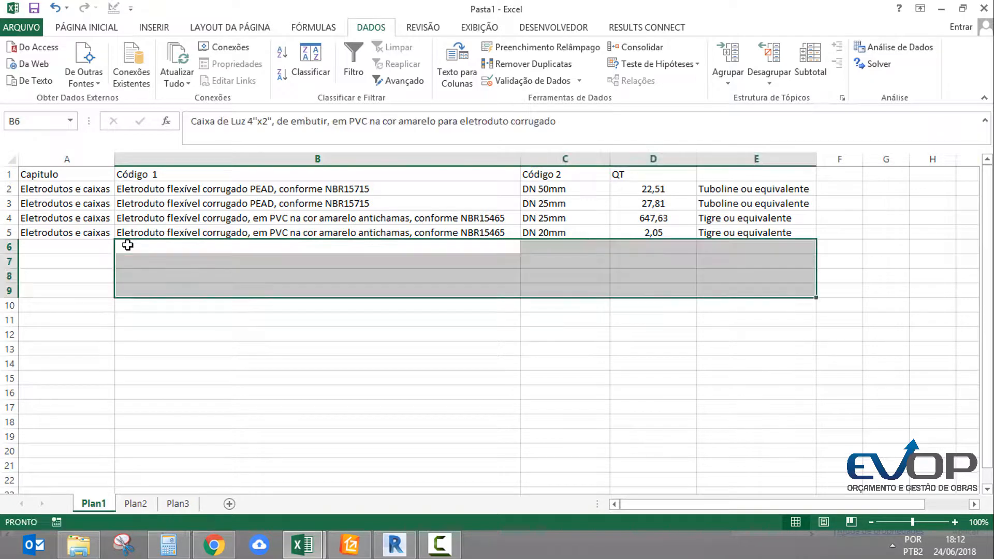
click(386, 280)
drag(549, 251, 259, 307)
click(165, 250)
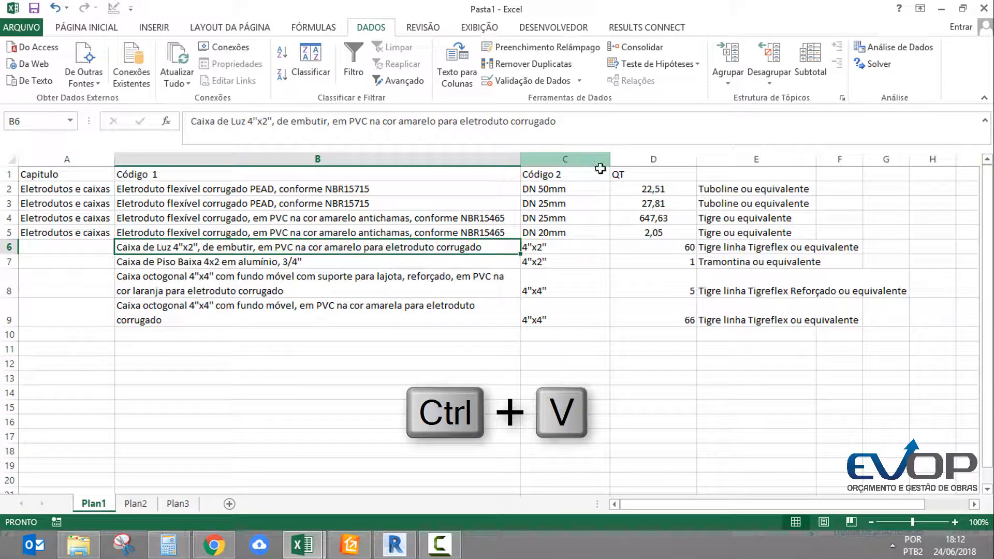
Insert a new column before QT on Plan1 and head it UM in D1
right_click(647, 160)
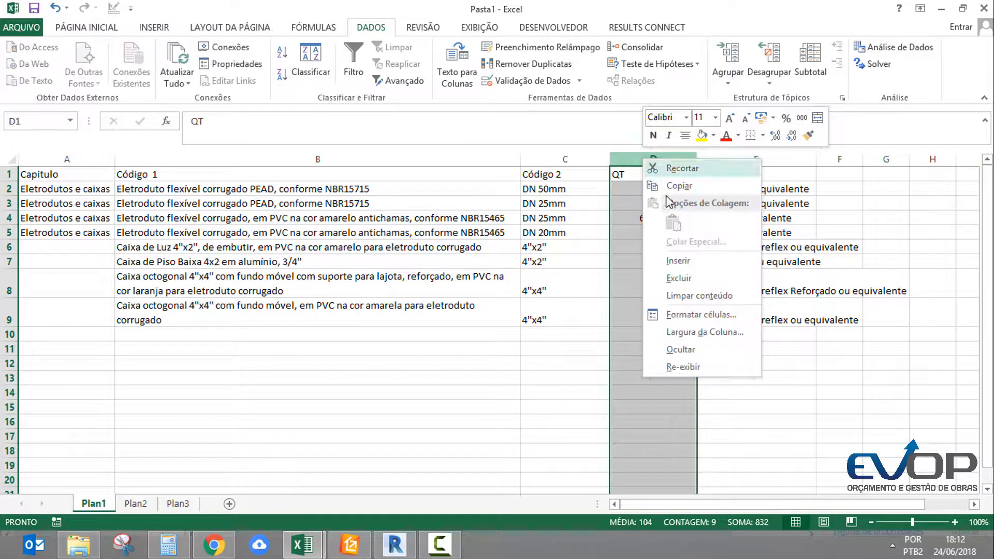
click(683, 260)
click(637, 178)
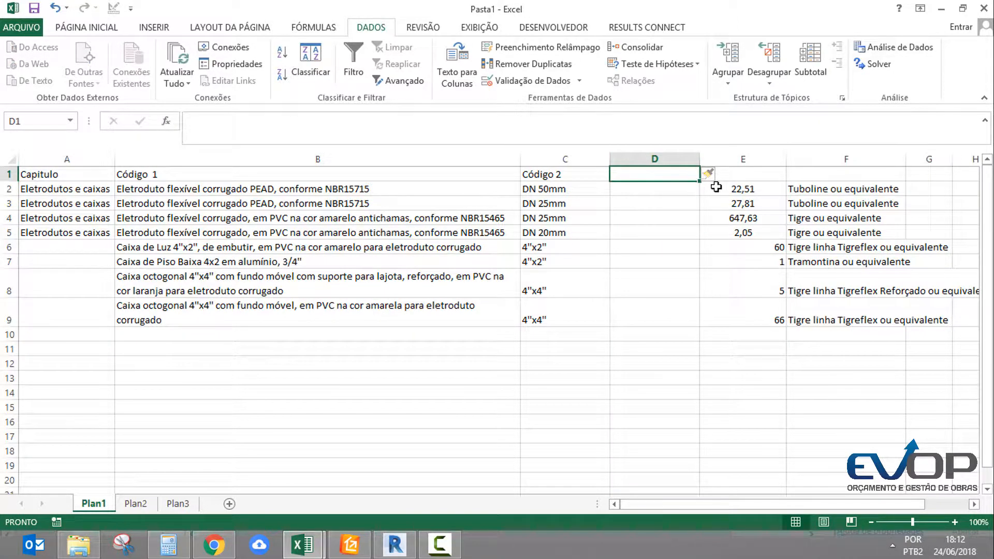
text(UN)
key(BackSpace)
text(M m)
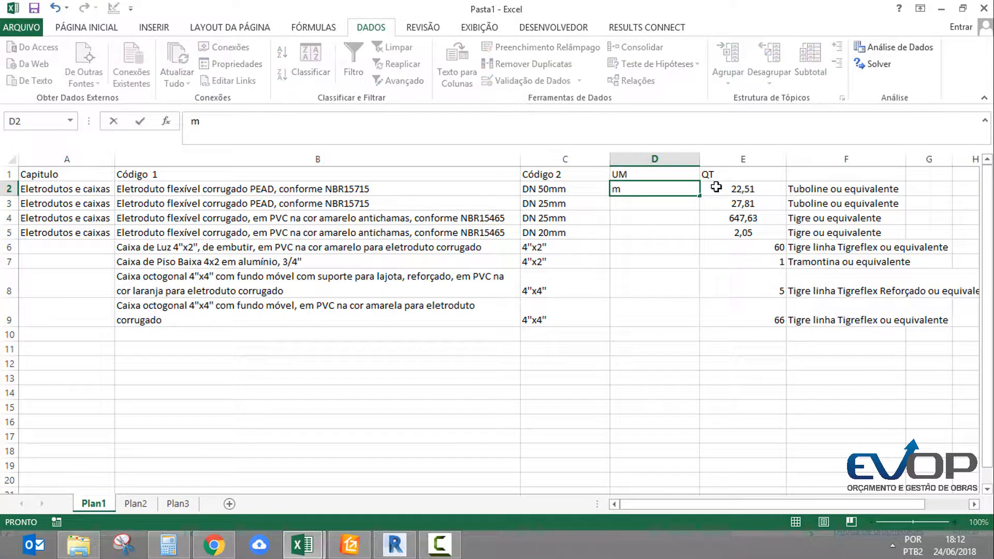
Enter the unit m for the conduits in D2 to D5 and un for the boxes in D6 to D9
key(Return)
text(m)
key(Return)
text(m m)
key(Return)
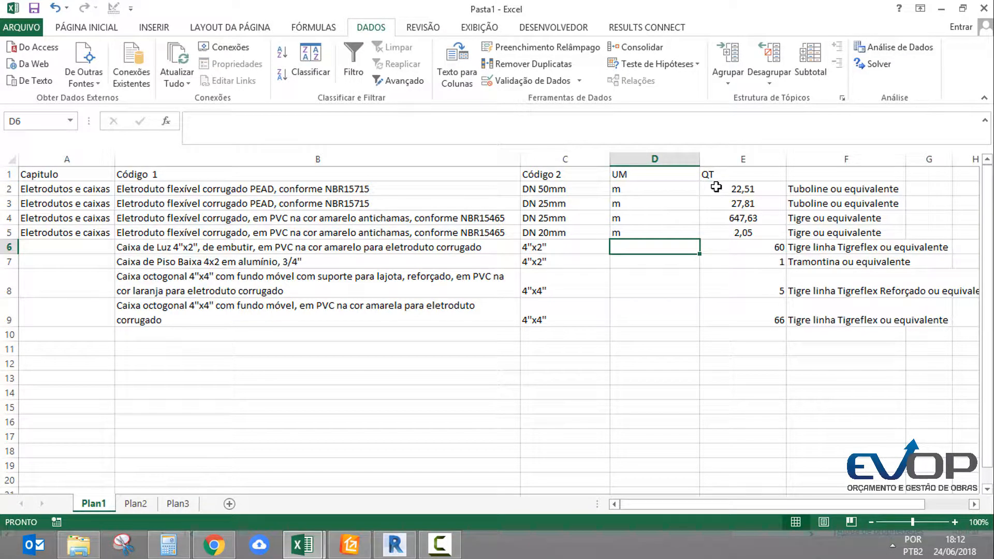
text(un)
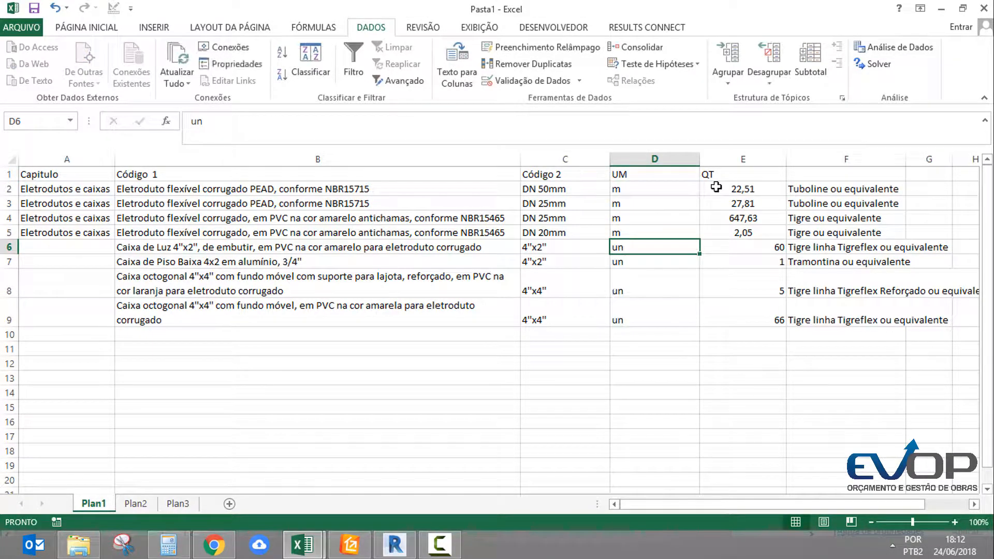
Copy the chapter name Eletrodutos e caixas from A5 to the four box rows, A6 to A9
key(Left)
key(Left)
key(Left)
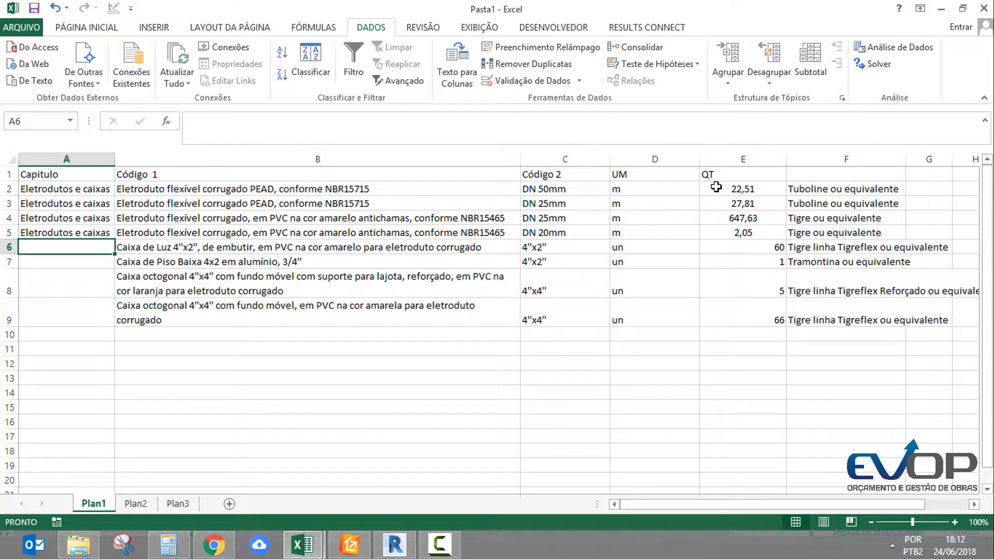
key(Up)
key(ctrl+c)
key(shift+Down)
key(shift+Down)
key(shift+Down)
key(shift+Down)
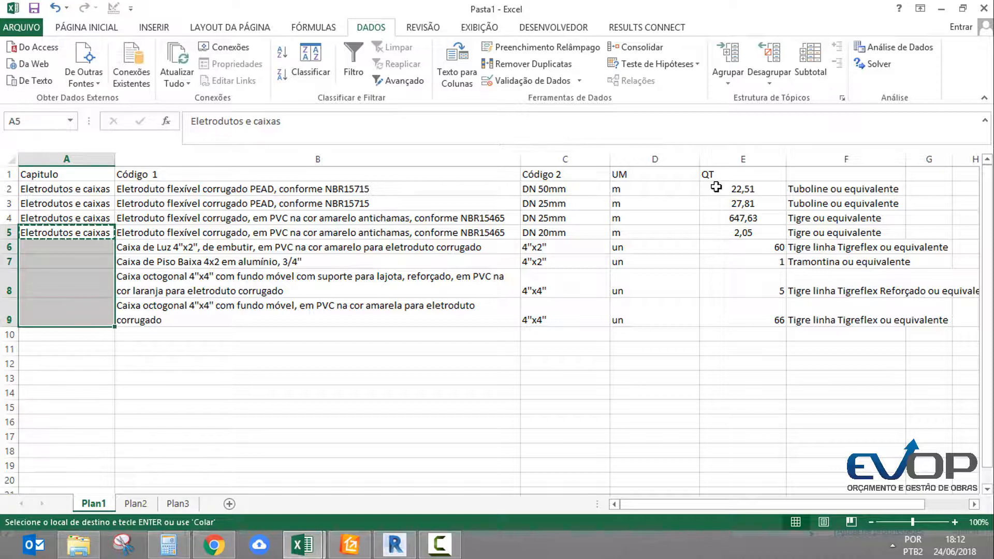
key(ctrl+v)
Rename the unit heading as UN and format the columns, centring D and E and fitting C and F to their contents
click(734, 158)
drag(579, 158, 770, 152)
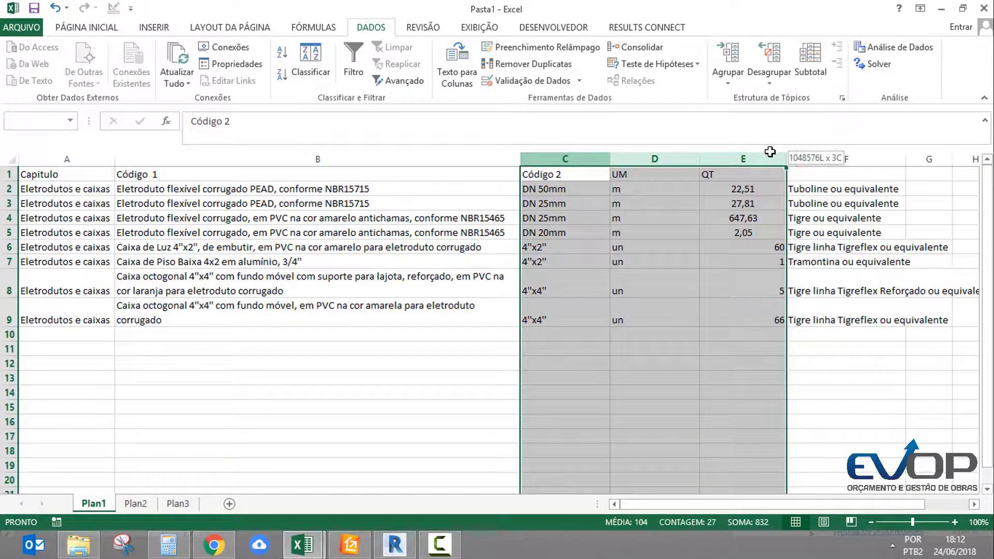
drag(665, 155, 741, 154)
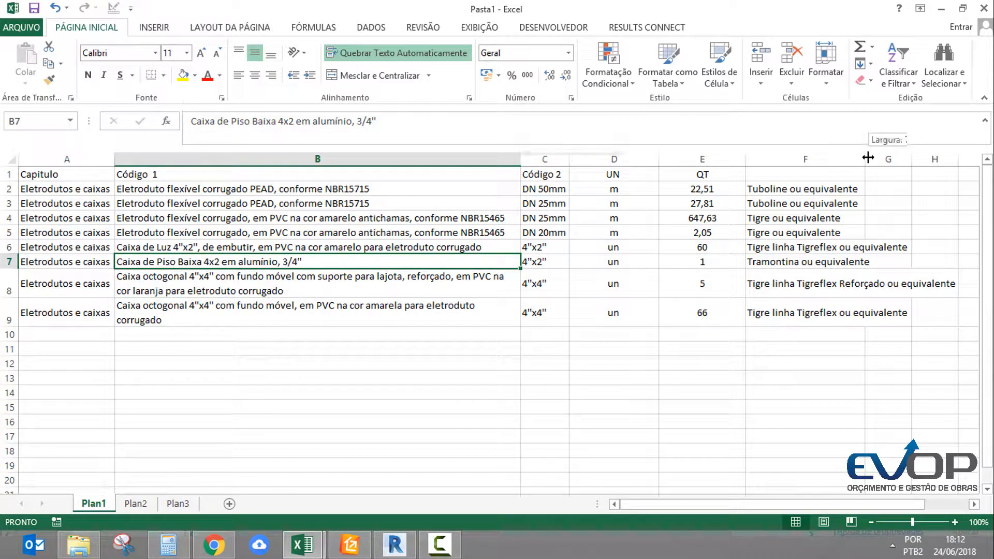
double_click(868, 157)
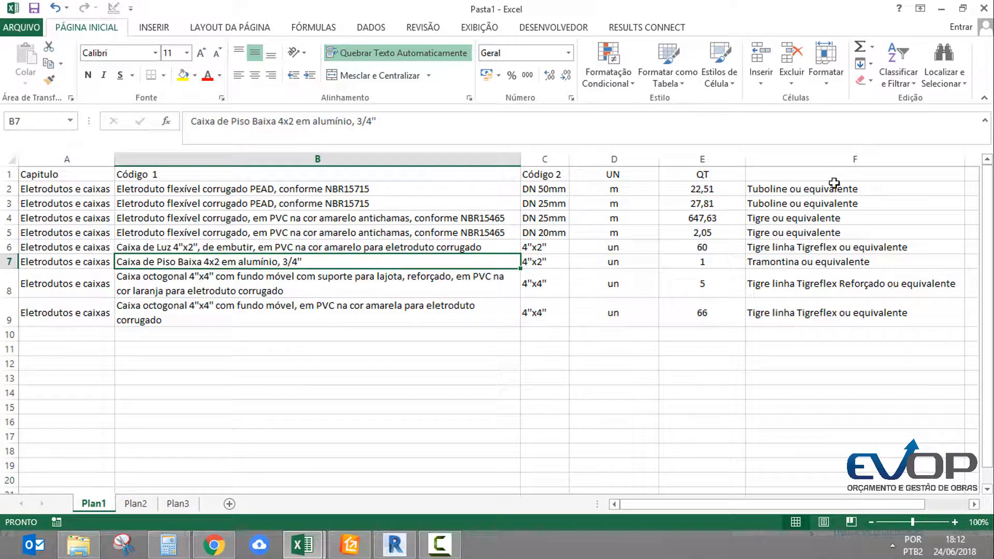
click(664, 257)
click(107, 325)
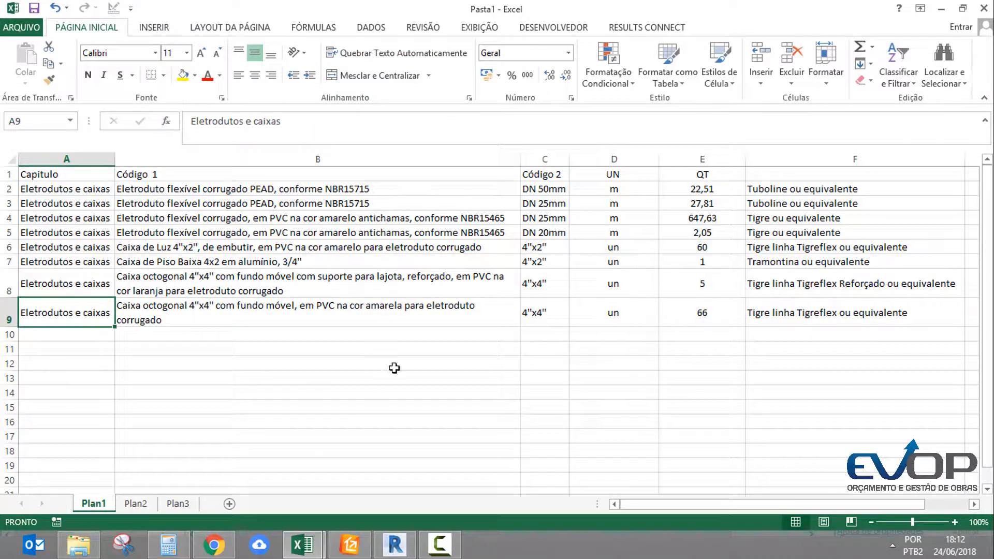
Move the Caixa de Passagem Elétrica entry (A13:D13) from Plan2 to Plan1, starting at B10 below the boxes
click(135, 503)
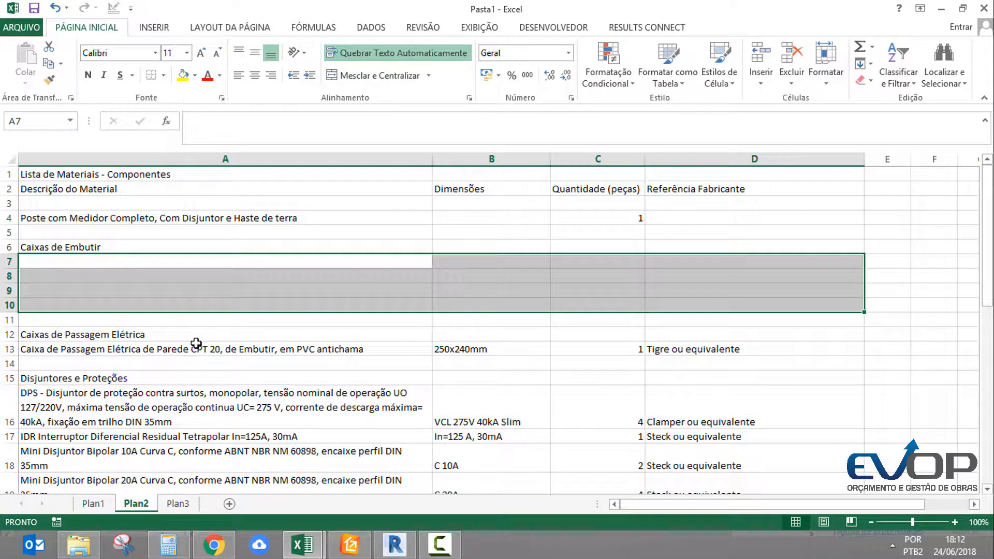
drag(192, 345, 660, 348)
key(ctrl+c)
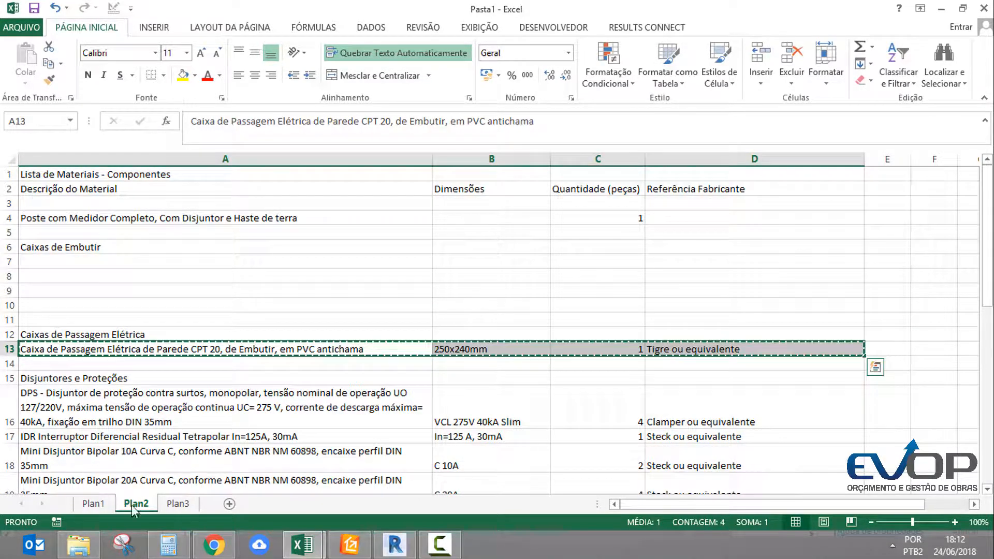
click(83, 505)
click(146, 343)
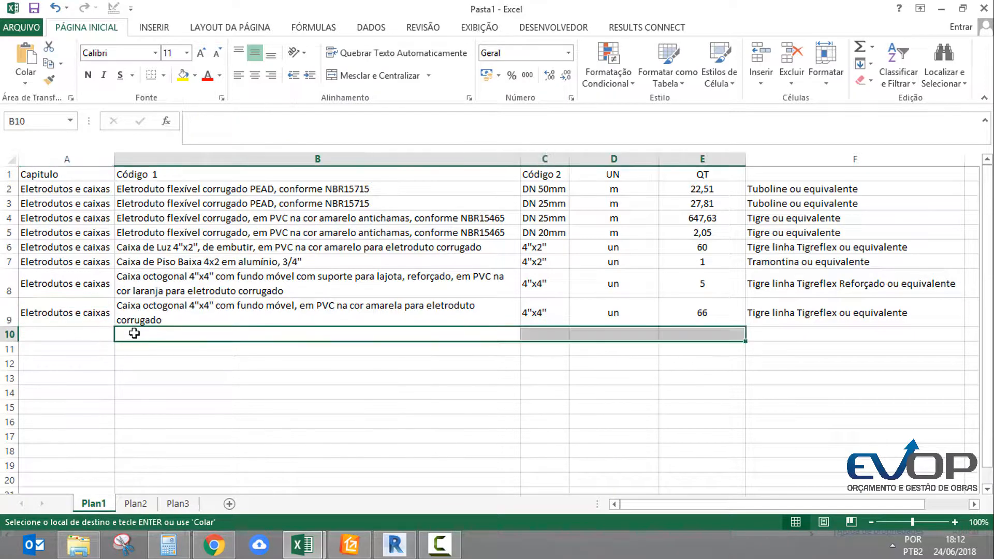
key(Return)
Copy the chapter name from A9 to A10 for the Caixa de Passagem row
click(86, 311)
key(ctrl+c)
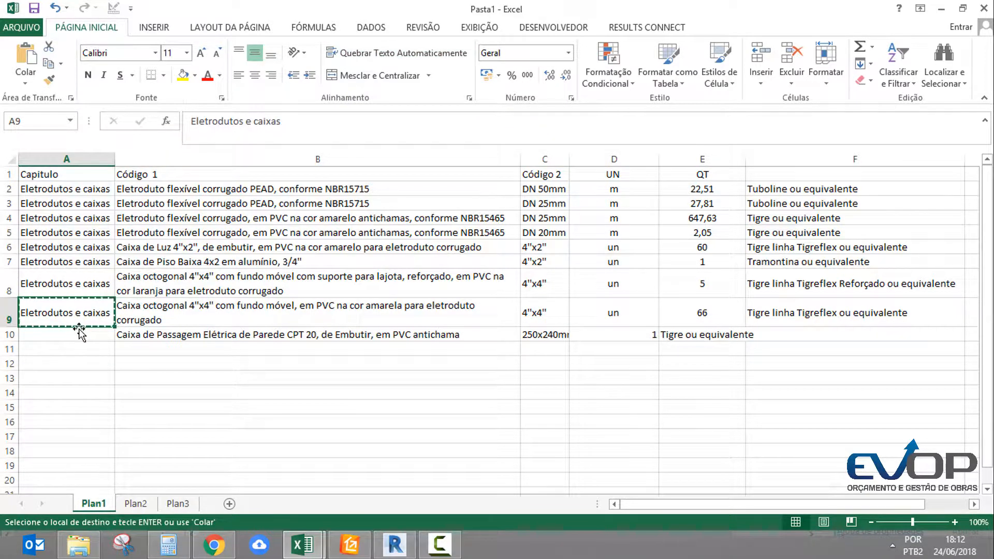
click(77, 334)
key(ctrl+v)
Move the quantity and manufacturer reference of row 10 one column over, from D10:E10 to E10:F10
click(612, 332)
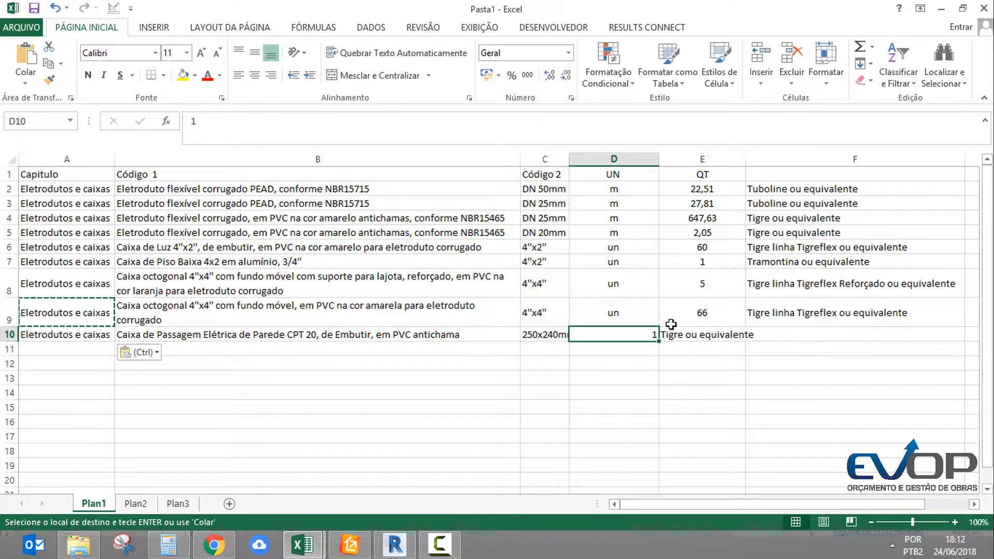
drag(682, 331, 632, 337)
key(ctrl+c)
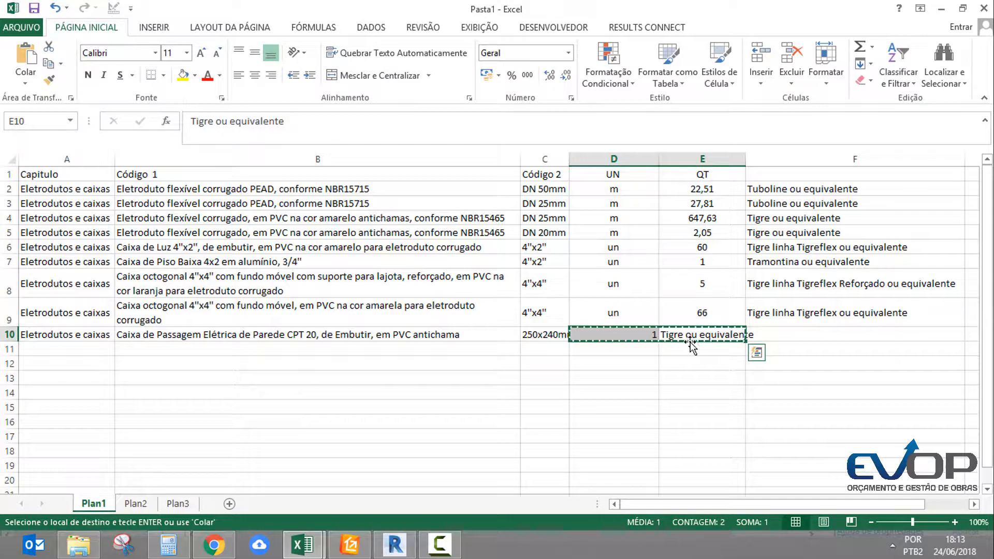
click(705, 335)
key(Return)
click(702, 314)
Move the whole UN column from D to G, after the manufacturer references
click(613, 159)
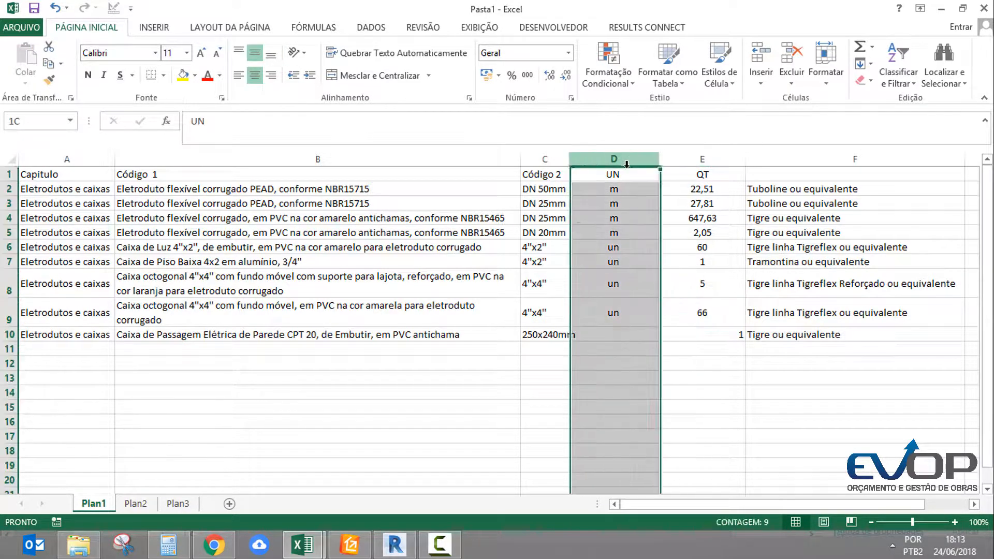
key(ctrl+c)
scroll(728, 277, right, 1)
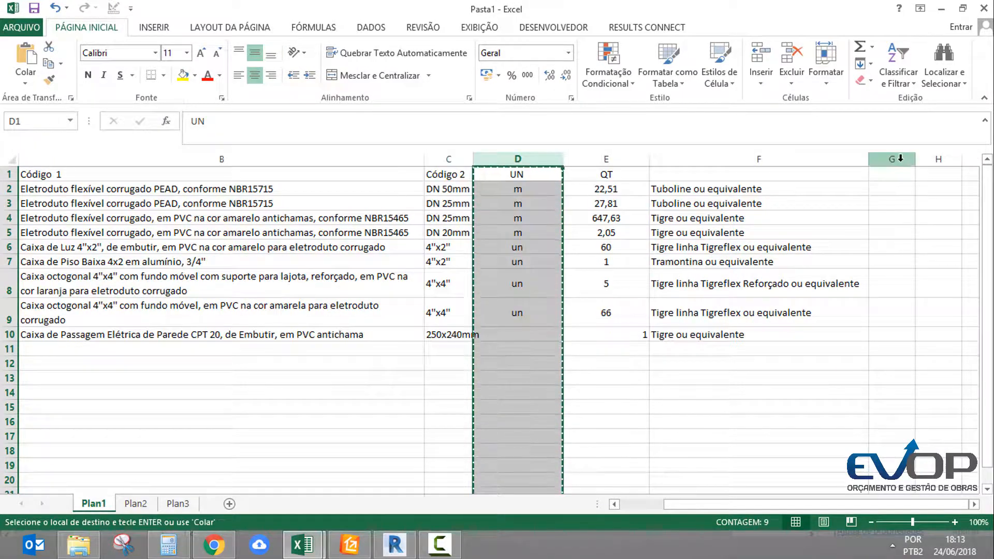
click(891, 158)
key(Return)
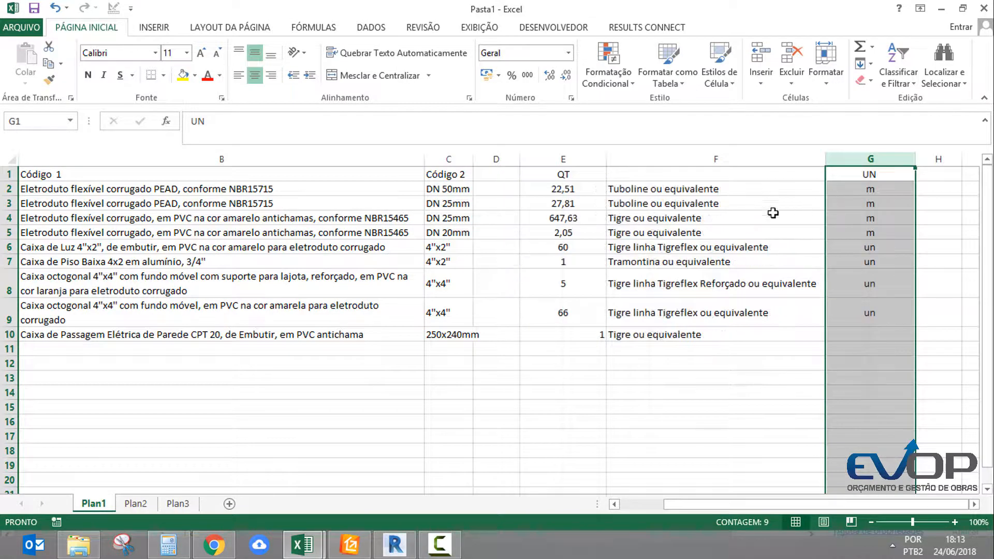
Delete the empty column D and widen column C until the 250x240mm dimension fits
click(772, 217)
right_click(494, 157)
click(535, 280)
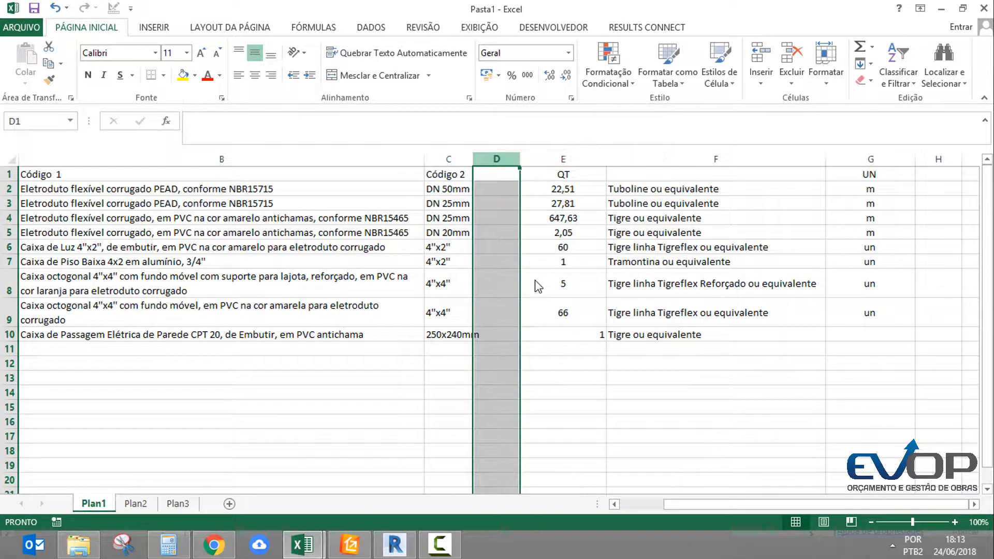
click(618, 300)
middle_drag(635, 301, 492, 318)
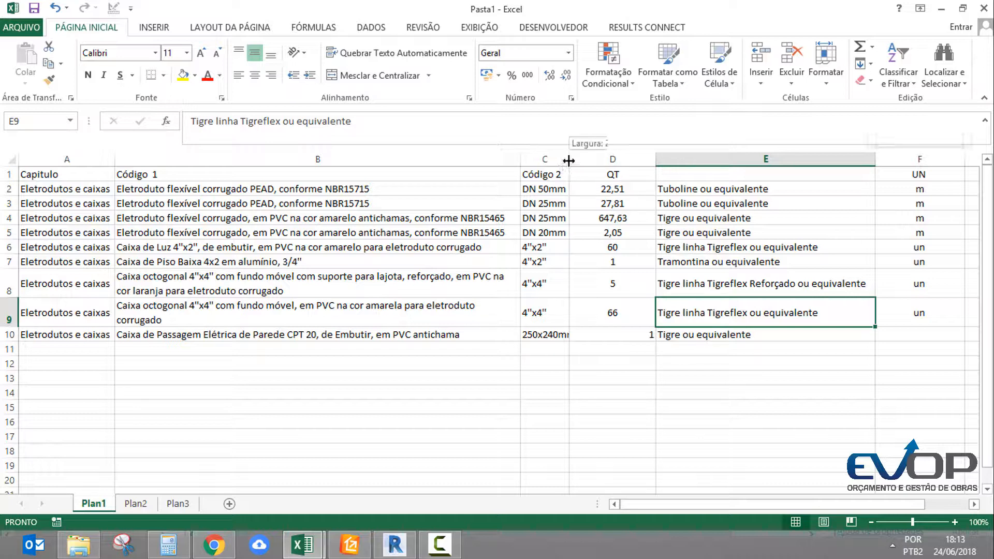
drag(568, 161, 578, 161)
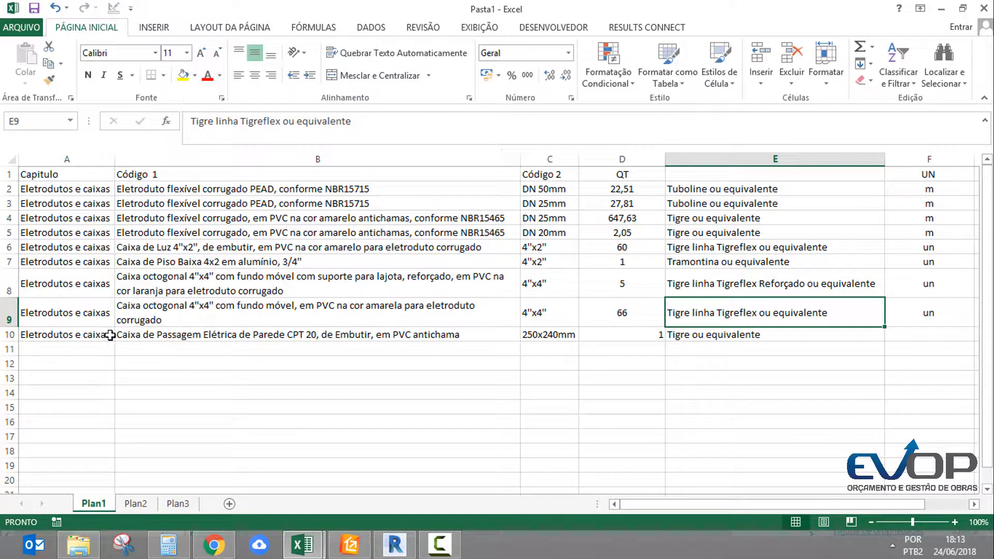
Enter the heading Complemento in E1 above the manufacturer references
drag(110, 335, 681, 347)
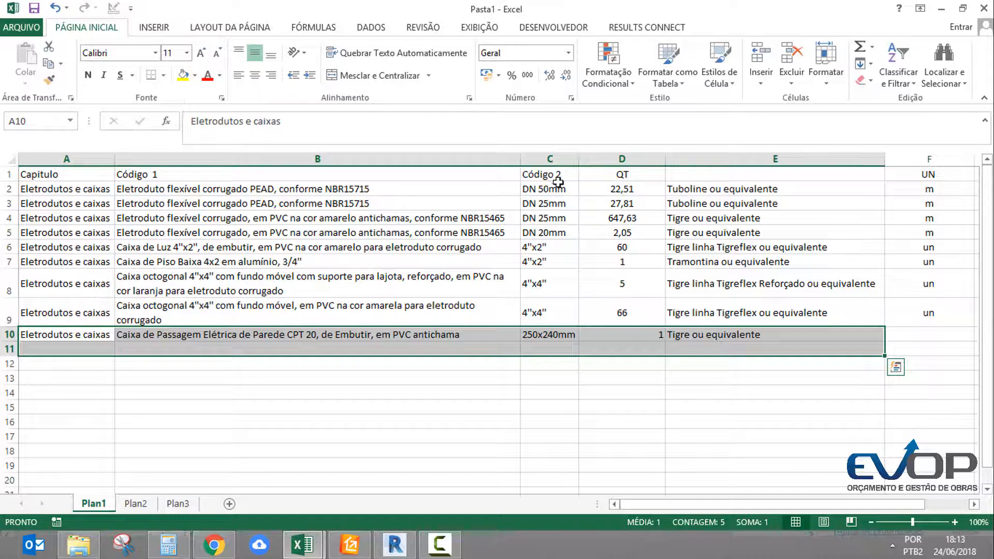
click(826, 178)
text(coMP)
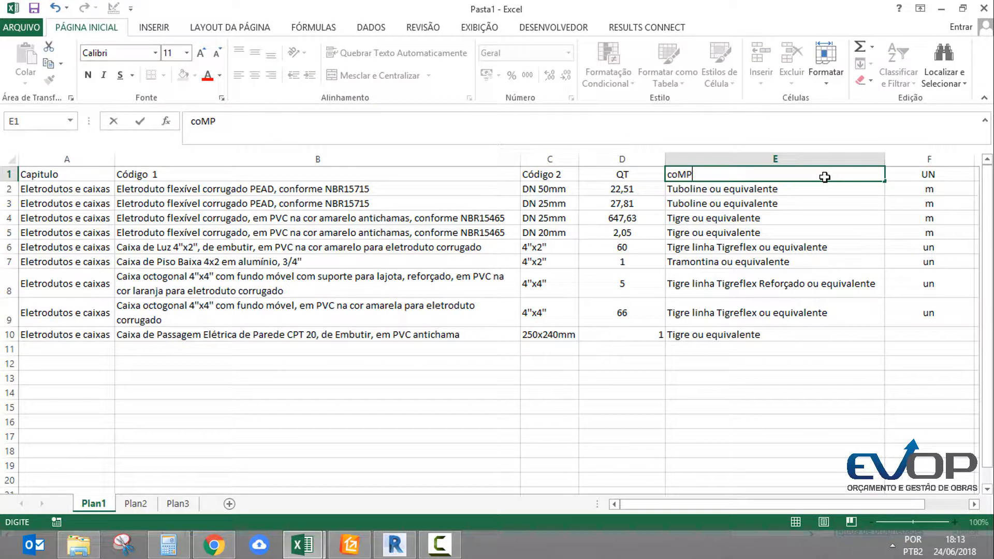
text(lemento)
key(Return)
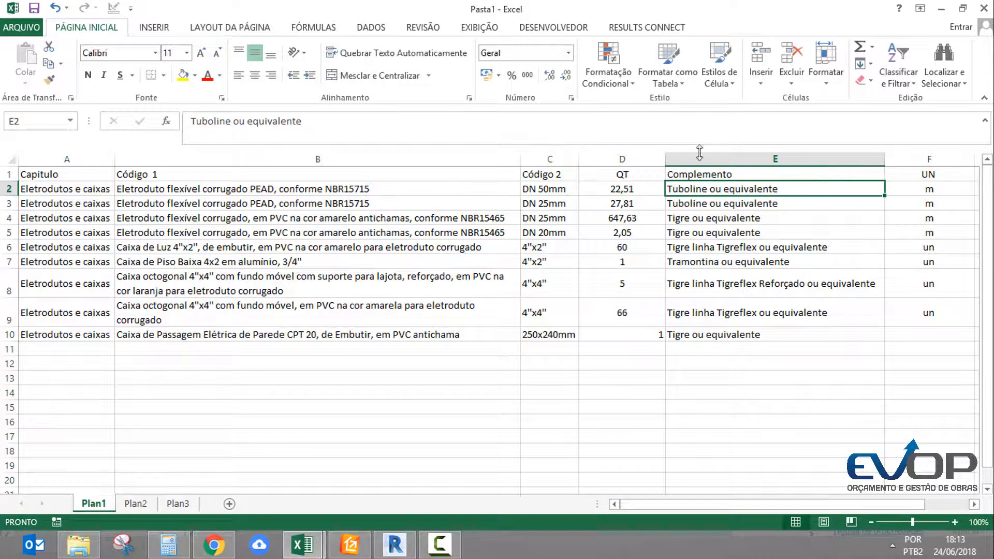
Move the Poste com Medidor Completo entry (A4:C4) from Plan2 to Plan1, starting at B11
click(136, 504)
click(71, 249)
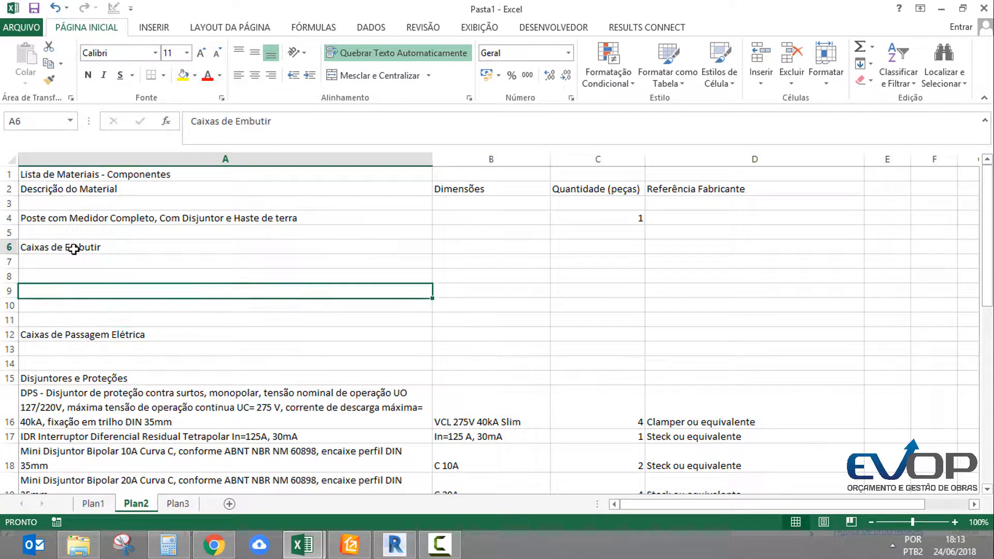
click(178, 222)
drag(605, 220, 248, 222)
key(ctrl+c)
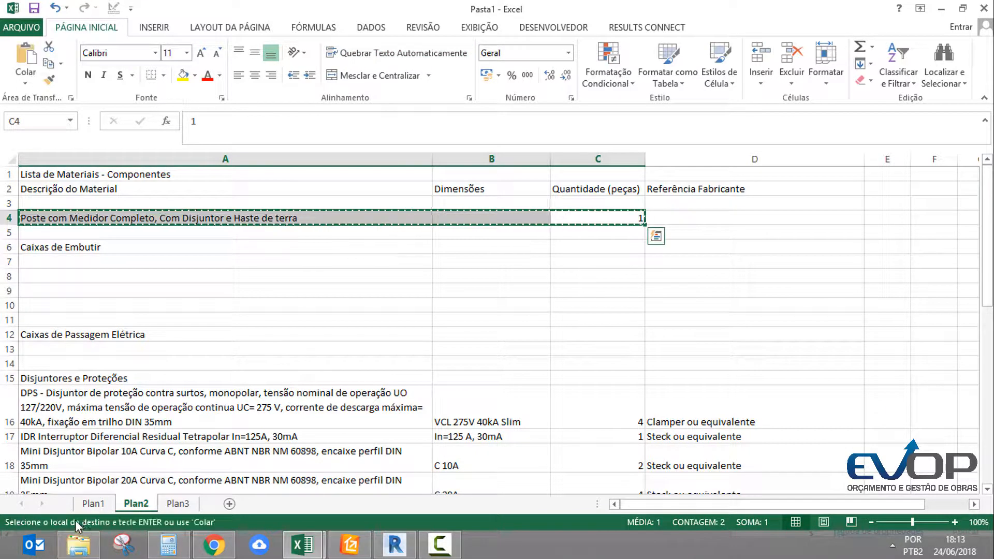
click(93, 504)
click(156, 348)
key(ctrl+v)
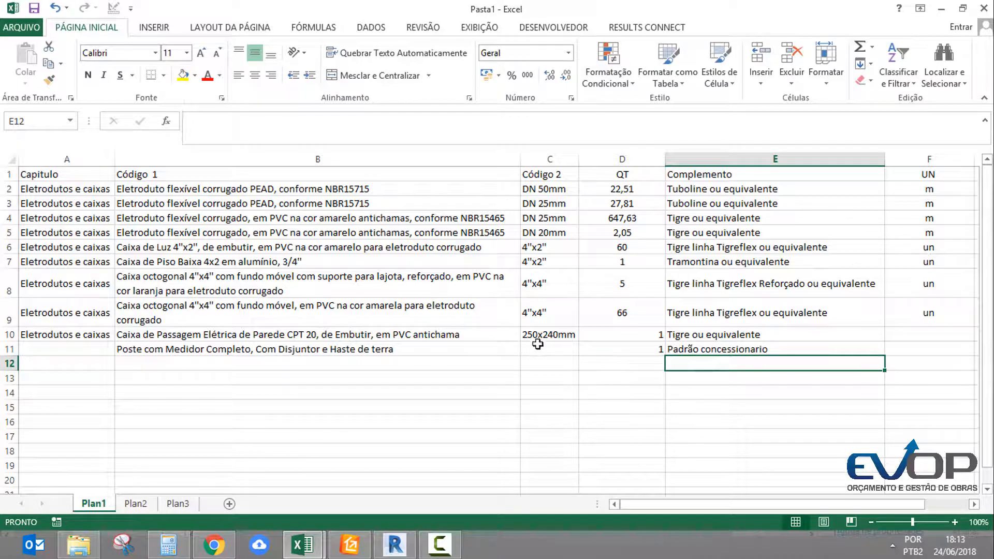
Complete the Poste com Medidor row with the complement Padrão concessionario in E11 and the chapter Entrada de energia in A11
click(534, 346)
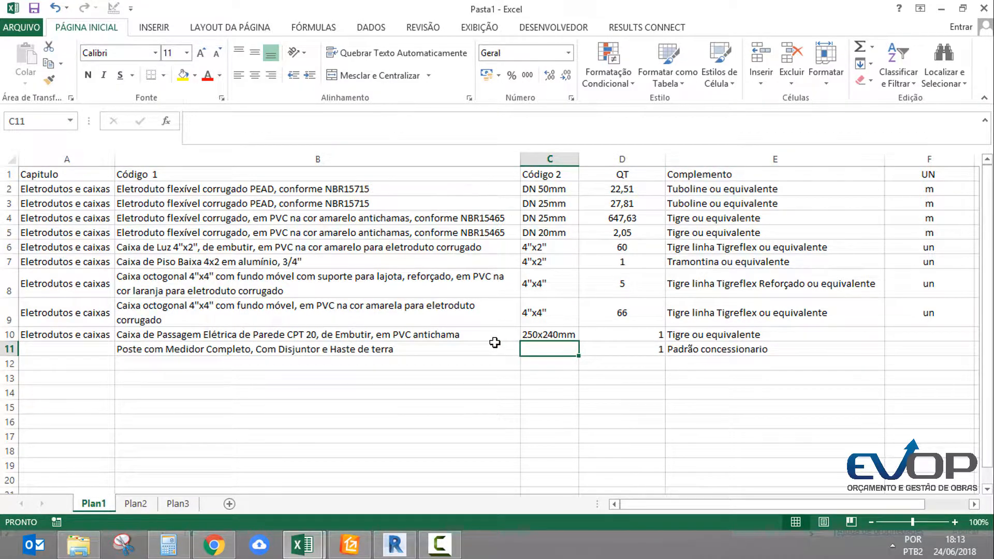
click(80, 355)
text(Entrada de ene)
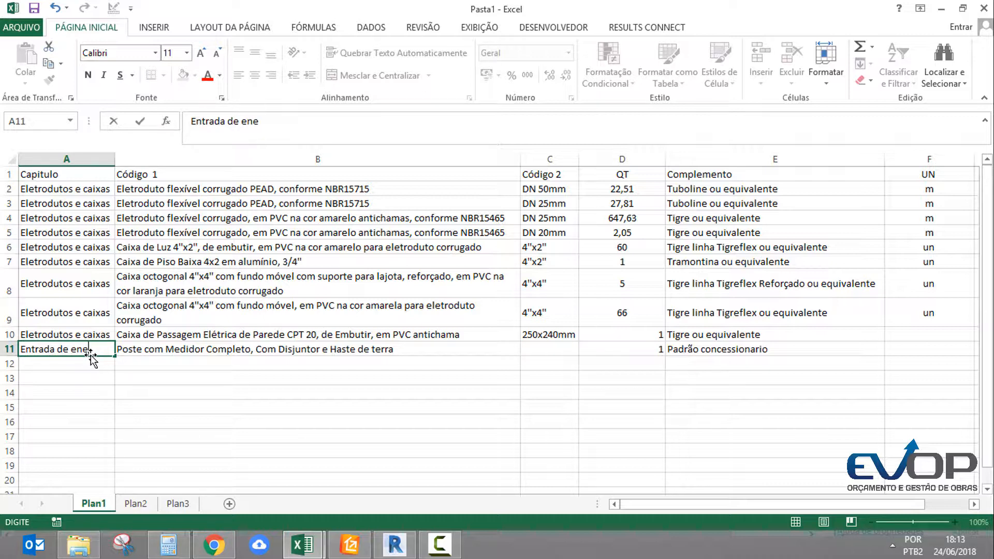
text(rgia)
key(Return)
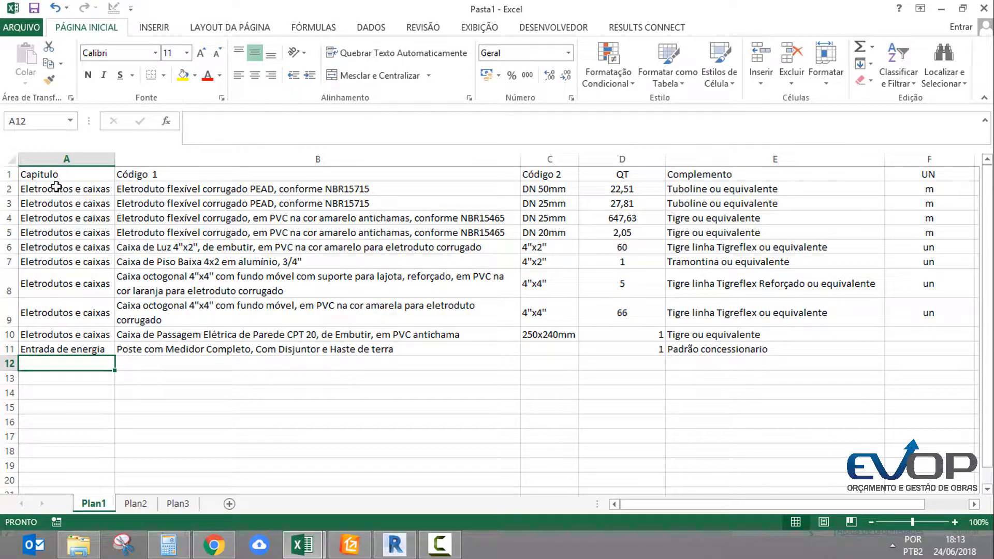
click(58, 179)
click(77, 352)
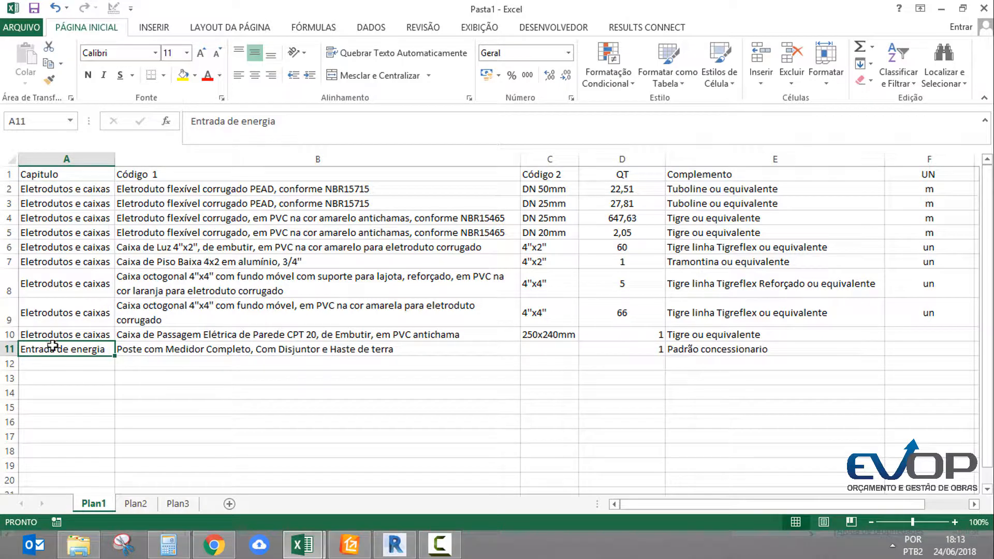
drag(65, 335, 84, 191)
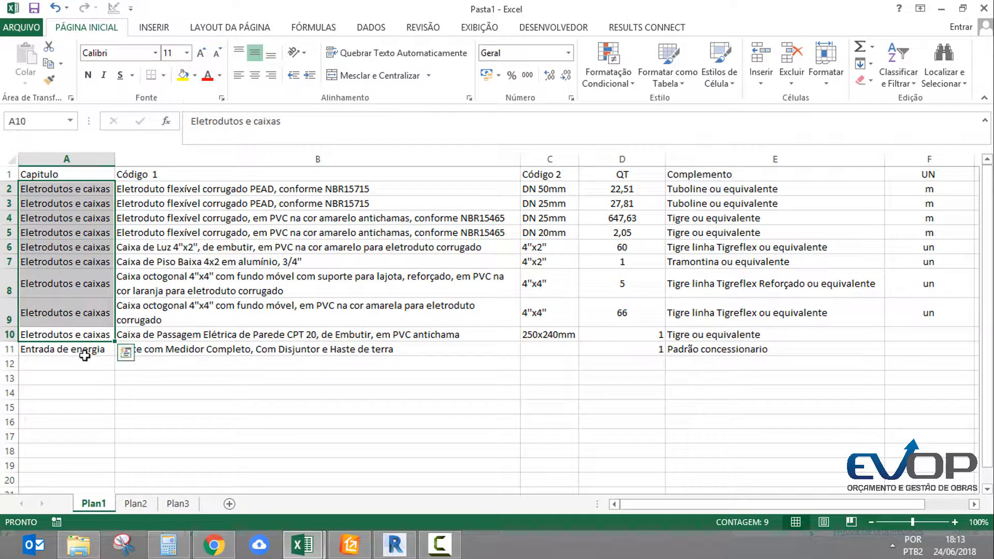
click(83, 354)
Clear the leftover Caixas de Embutir and Caixas de Passagem Elétrica headings from A5:A13 on Plan2
click(136, 503)
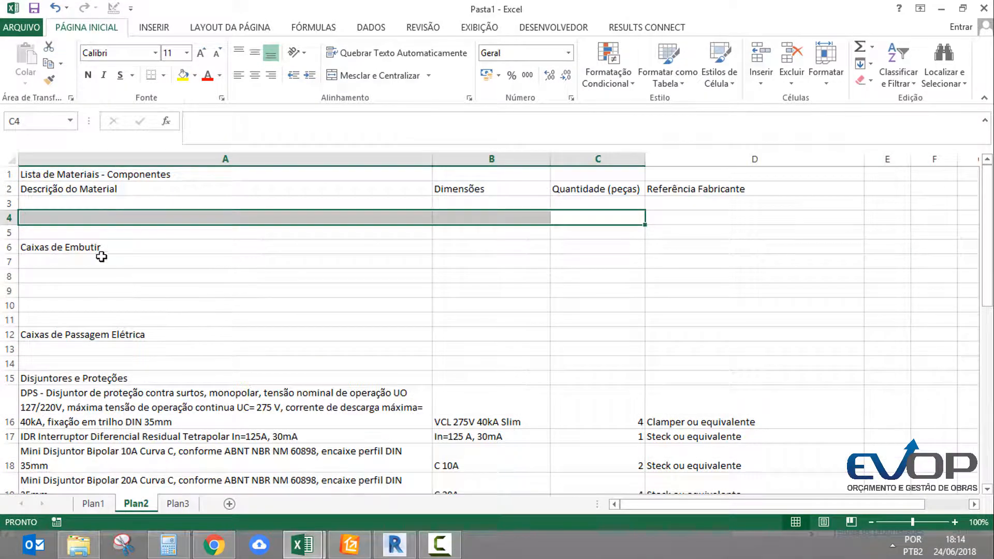
drag(84, 238, 392, 347)
key(Delete)
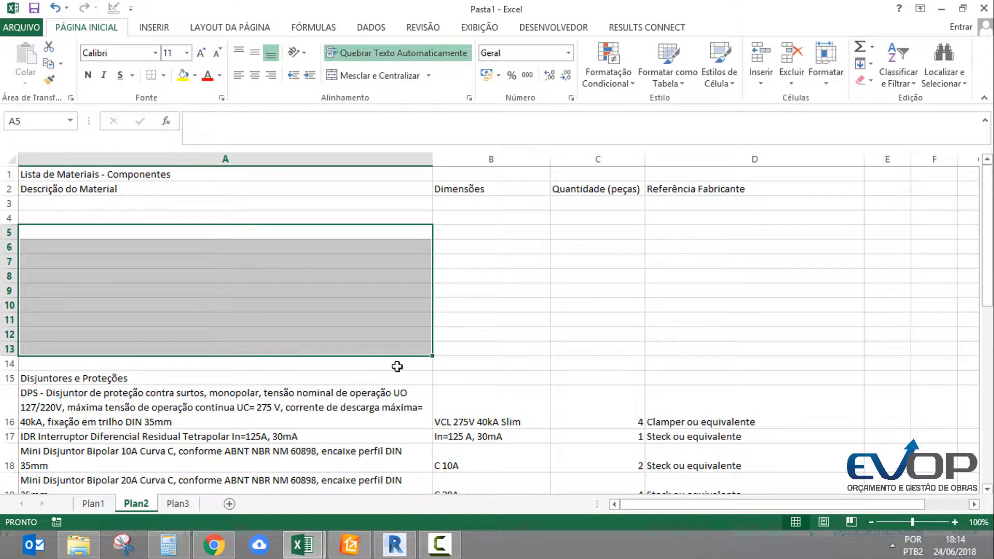
scroll(397, 367, down, 2)
drag(597, 338, 591, 484)
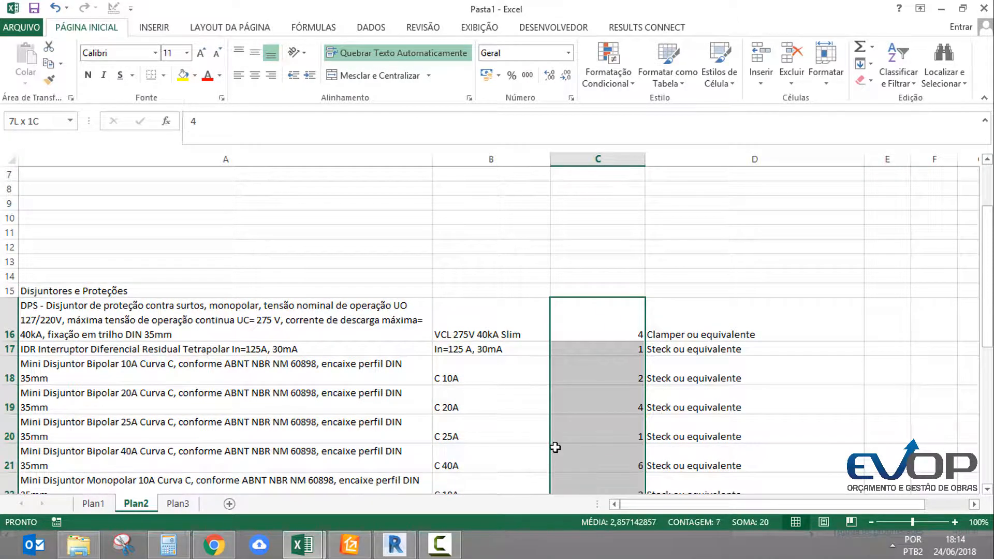
scroll(333, 285, down, 2)
click(125, 237)
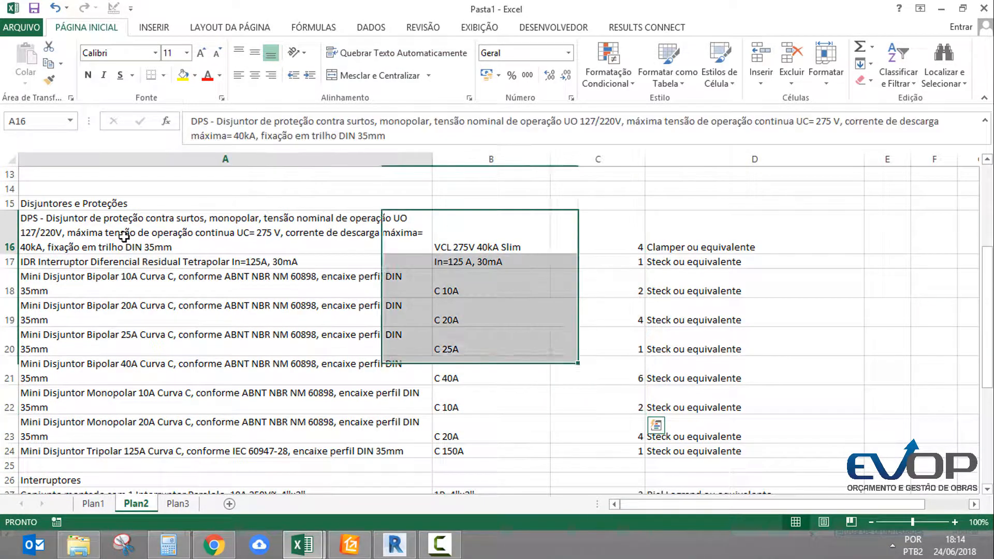
key(alt+Tab)
key(alt+Tab)
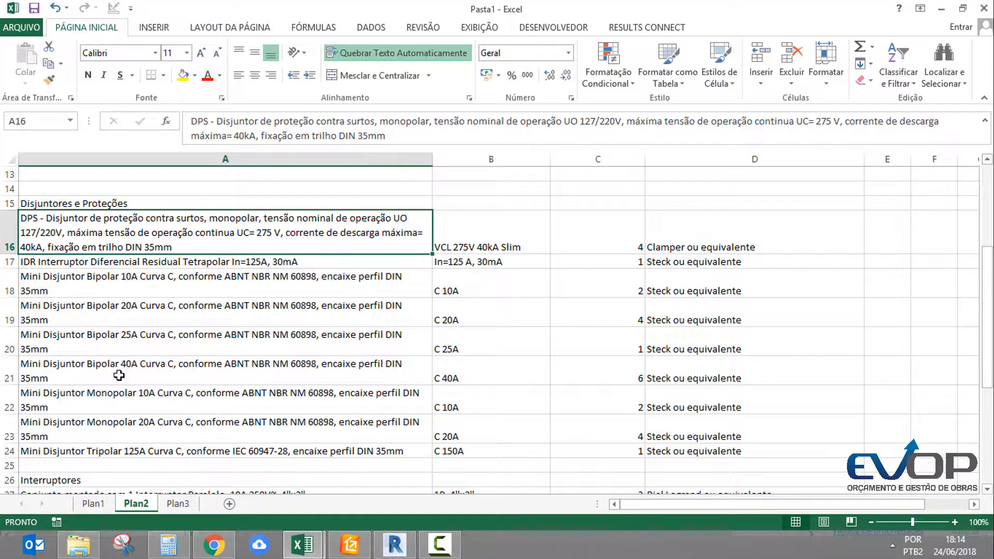
Enter the chapter Quadros e disjuntores in A12 on Plan1
click(91, 504)
click(62, 363)
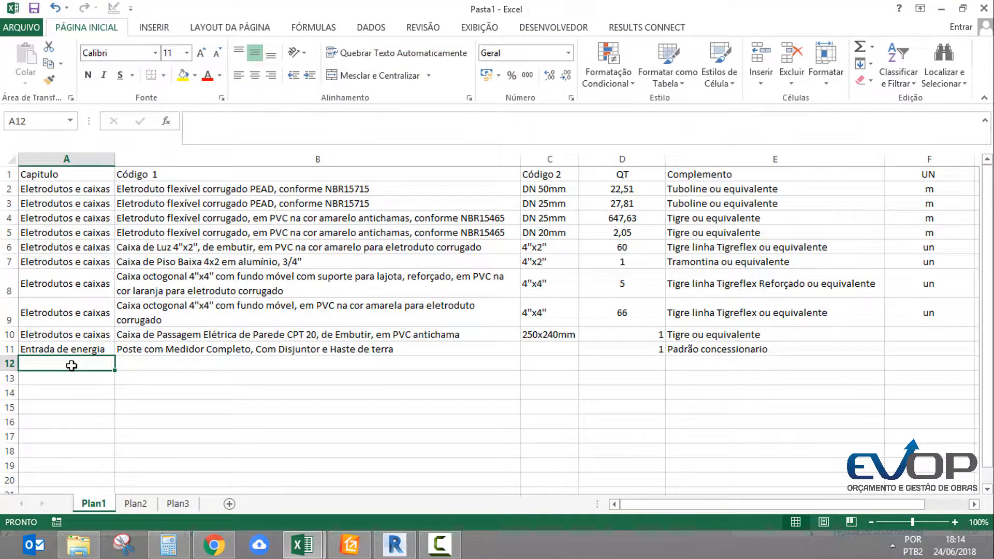
text(Quadros e di)
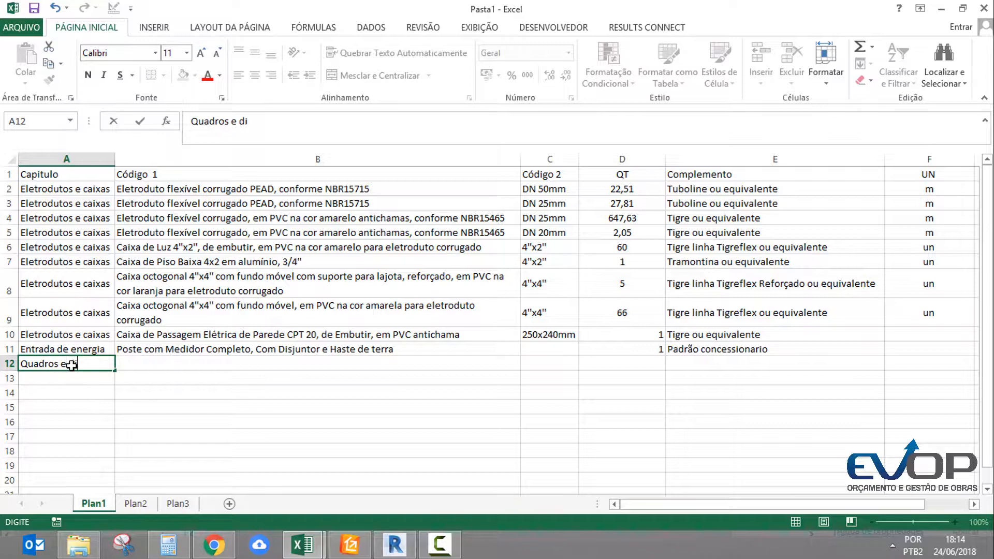
text(sjuntores)
key(Return)
key(Right)
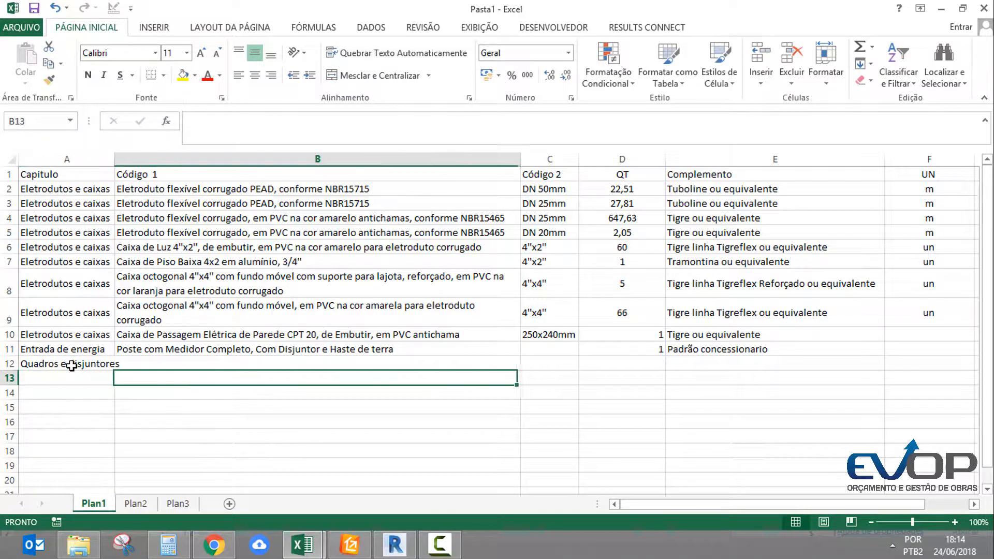
key(Up)
Move the Disjuntores e Proteções entries (A16:D24) from Plan2 to Plan1, starting at B12
key(alt+Tab)
key(alt+Tab)
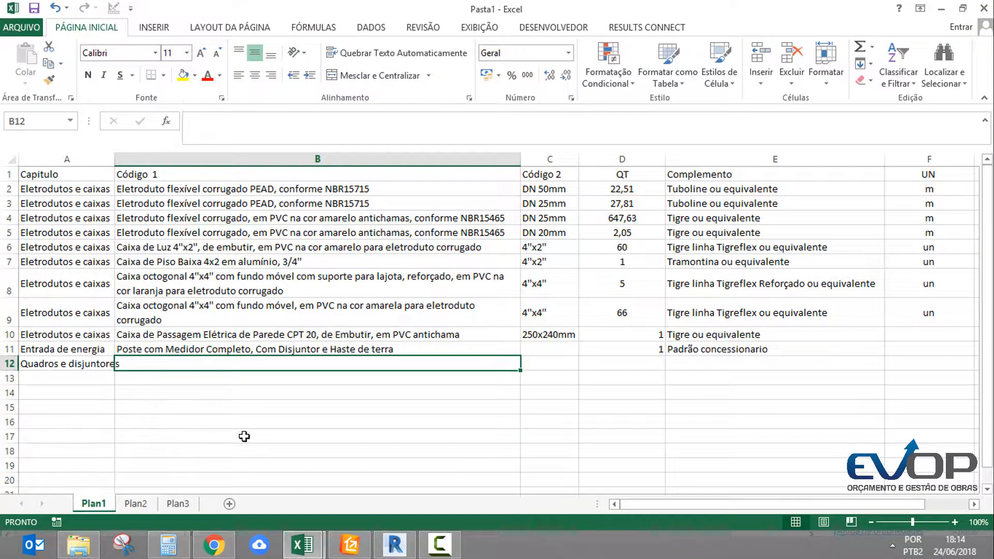
click(136, 503)
click(265, 311)
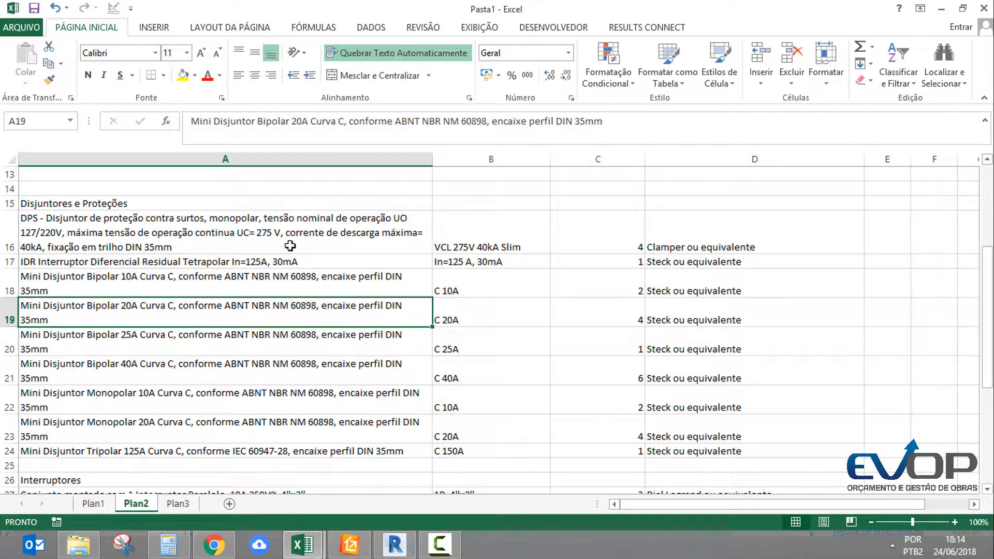
drag(290, 246, 697, 452)
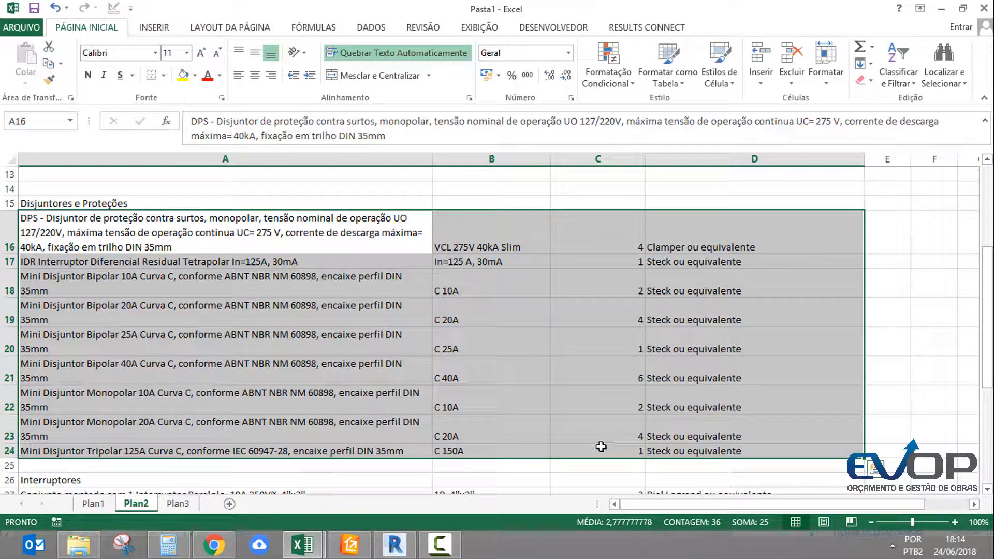
key(ctrl+q)
key(Escape)
key(ctrl+c)
click(82, 509)
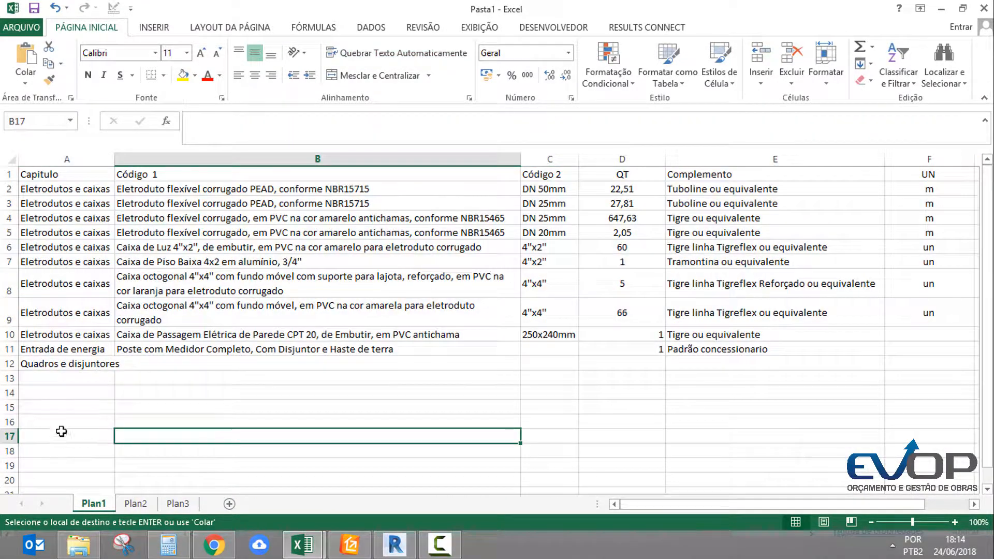
click(145, 367)
key(Return)
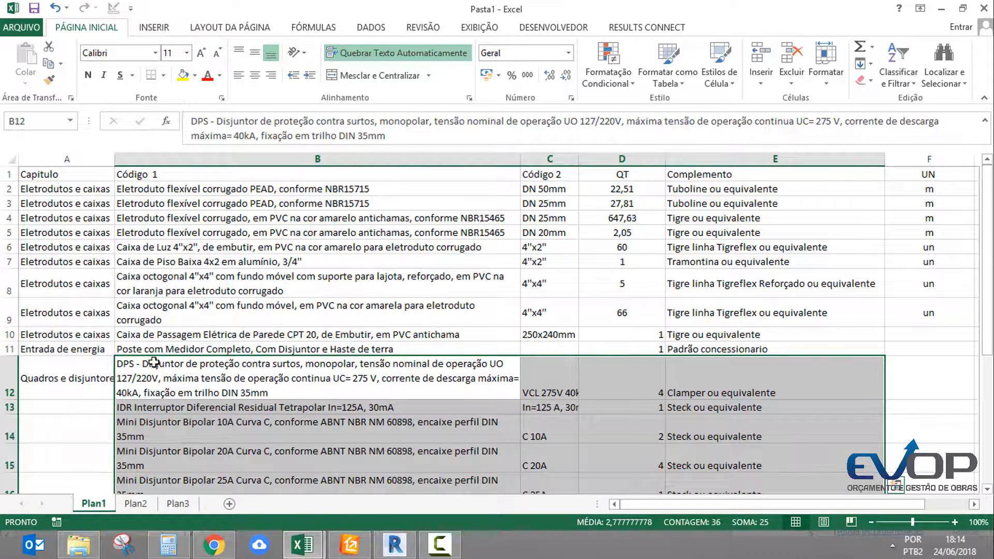
Copy the chapter Quadros e disjuntores from A12 down to A13:A20, beside the remaining breaker rows
click(103, 368)
key(ctrl+c)
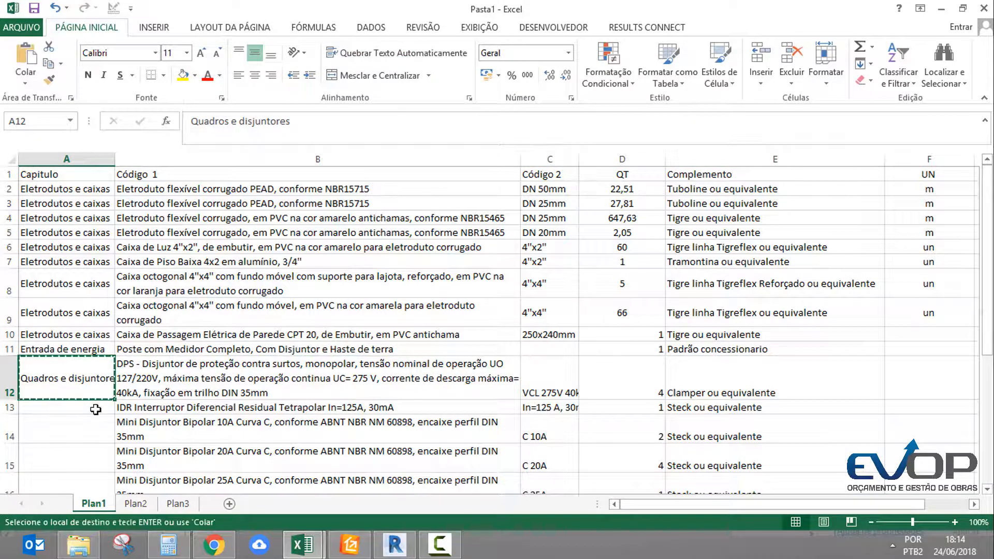
drag(89, 409, 71, 468)
key(Return)
click(138, 377)
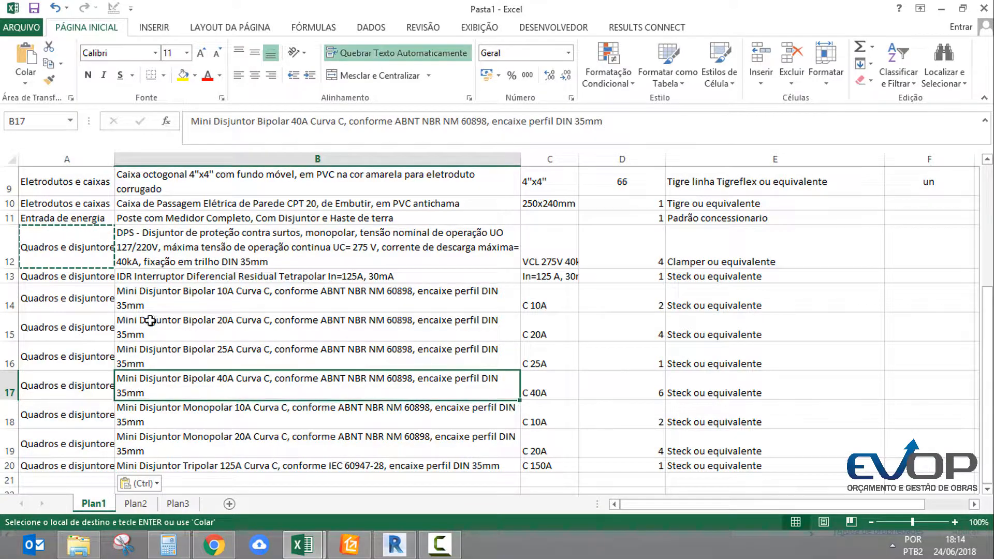
Move the Quadro de Distribuição Slim 48 Disjuntores entry (A37:D37) from Plan2 to Plan1, starting at B21
click(135, 503)
scroll(228, 383, down, 2)
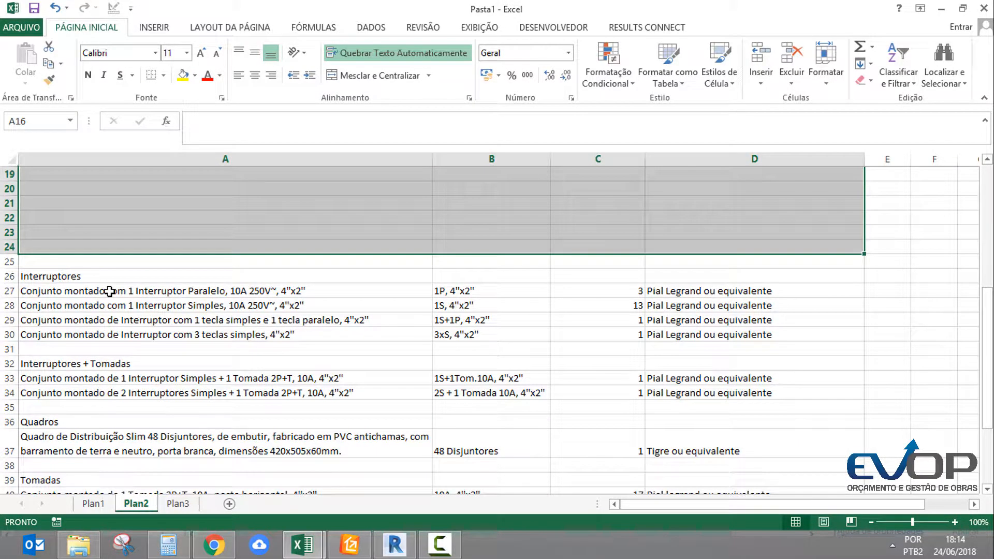
click(109, 291)
scroll(128, 356, down, 2)
drag(127, 355, 676, 354)
key(ctrl+c)
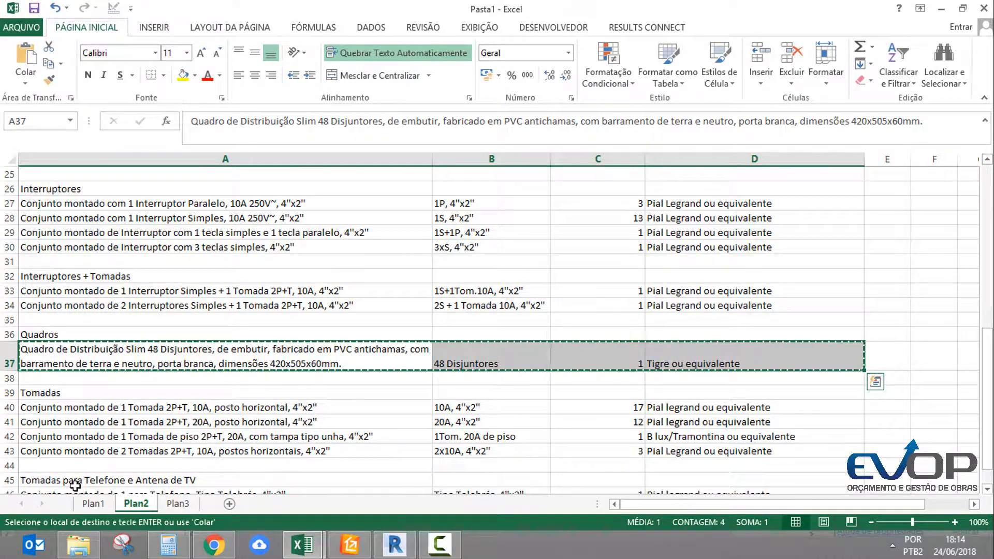
click(92, 504)
click(158, 335)
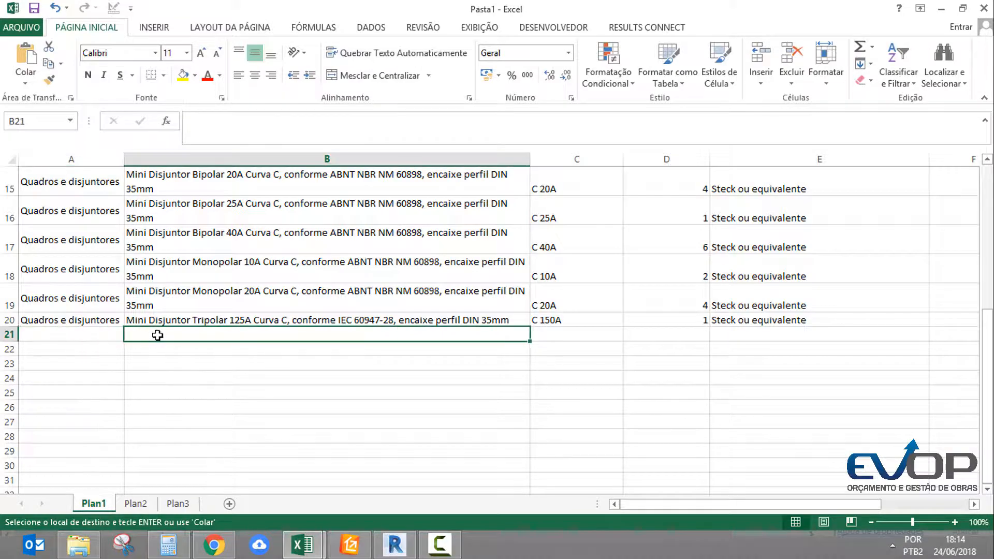
key(Return)
Copy the chapter Quadros e disjuntores into A21 for the distribution board row
click(31, 318)
key(ctrl+c)
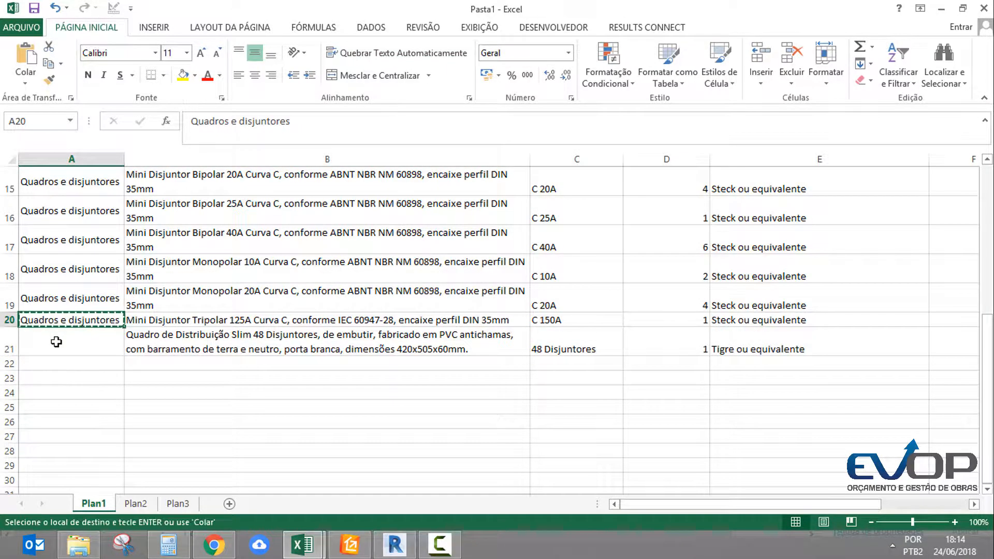
click(54, 339)
key(ctrl+v)
Delete the heading and blank rows 26, 31, 32, 35 to 39, 44 and 45 on Plan2 to make the switch and socket entries contiguous
click(136, 503)
scroll(213, 400, down, 2)
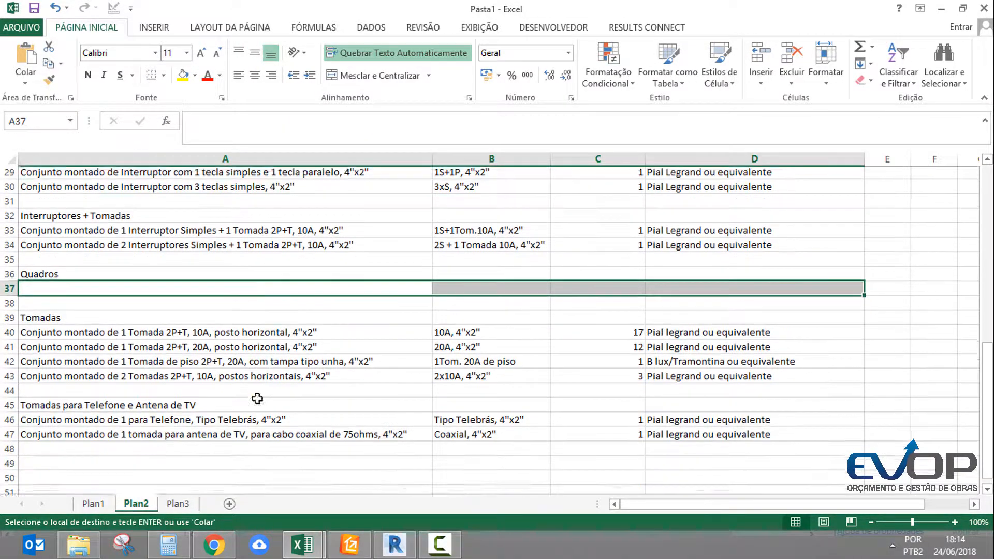
scroll(149, 352, up, 4)
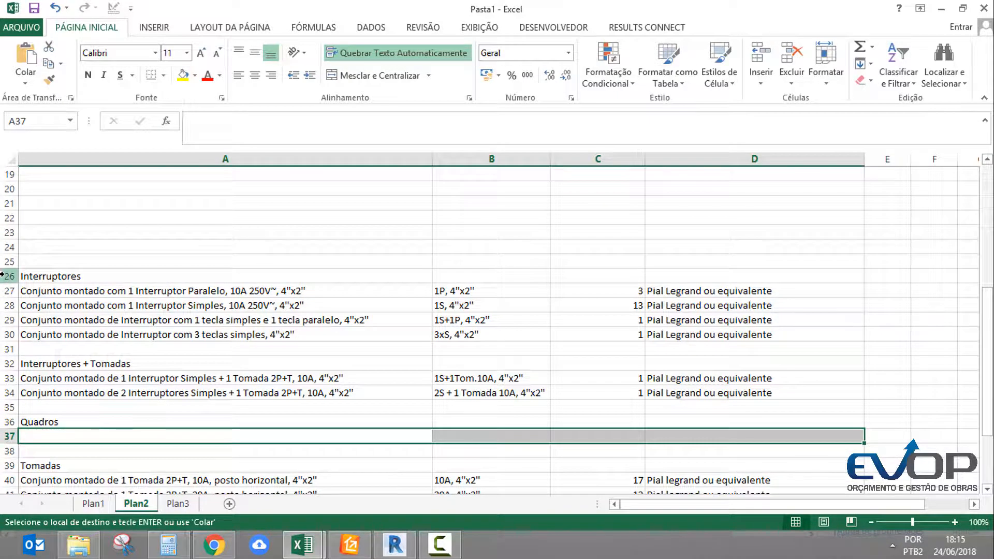
click(3, 275)
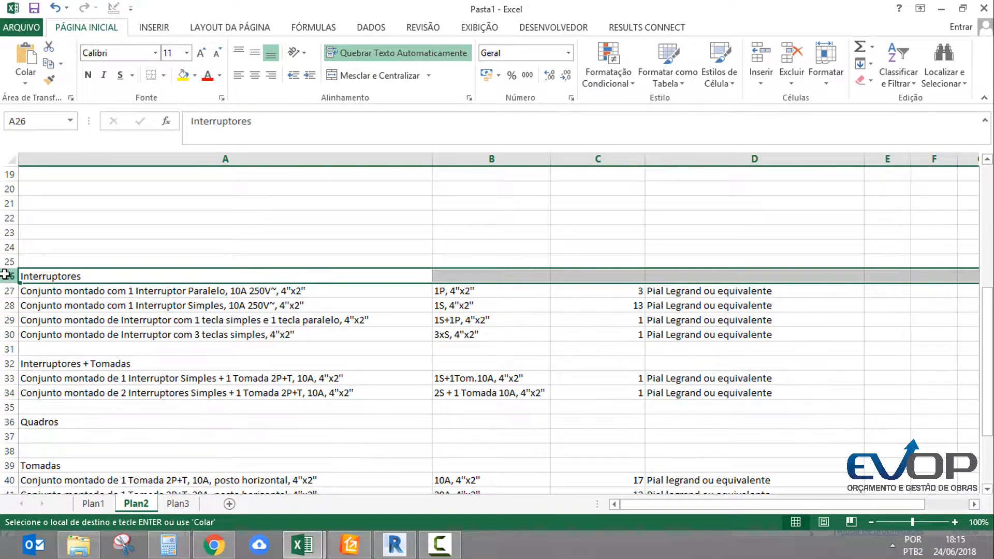
click(6, 350)
ctrl+click(9, 365)
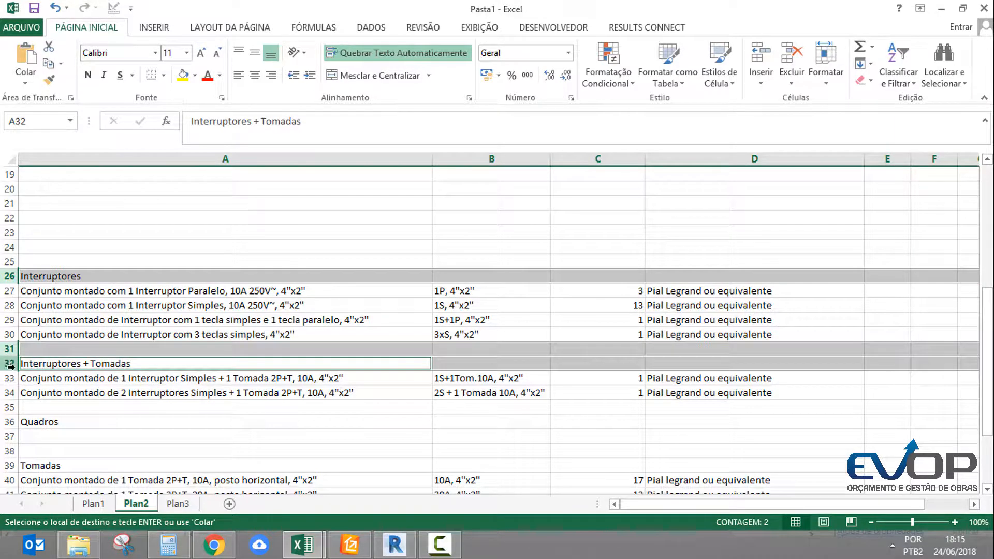
ctrl+click(2, 422)
scroll(138, 409, down, 2)
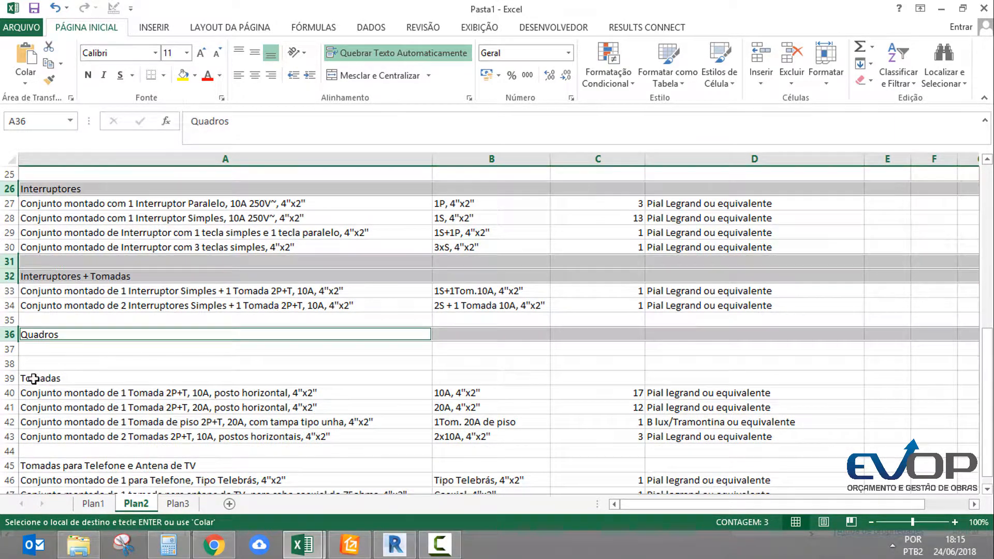
ctrl+drag(6, 378, 6, 334)
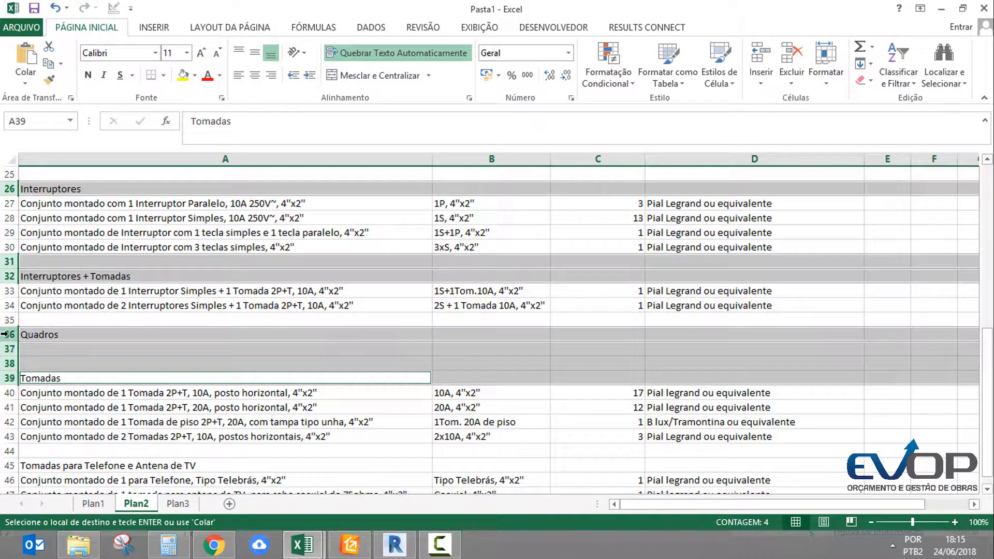
ctrl+click(9, 320)
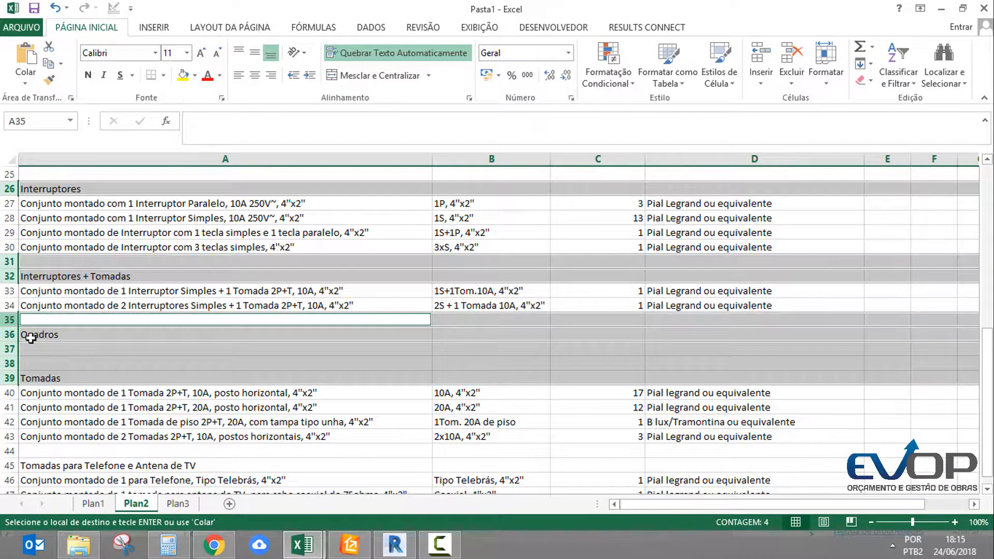
ctrl+click(10, 450)
ctrl+click(9, 466)
scroll(522, 370, down, 2)
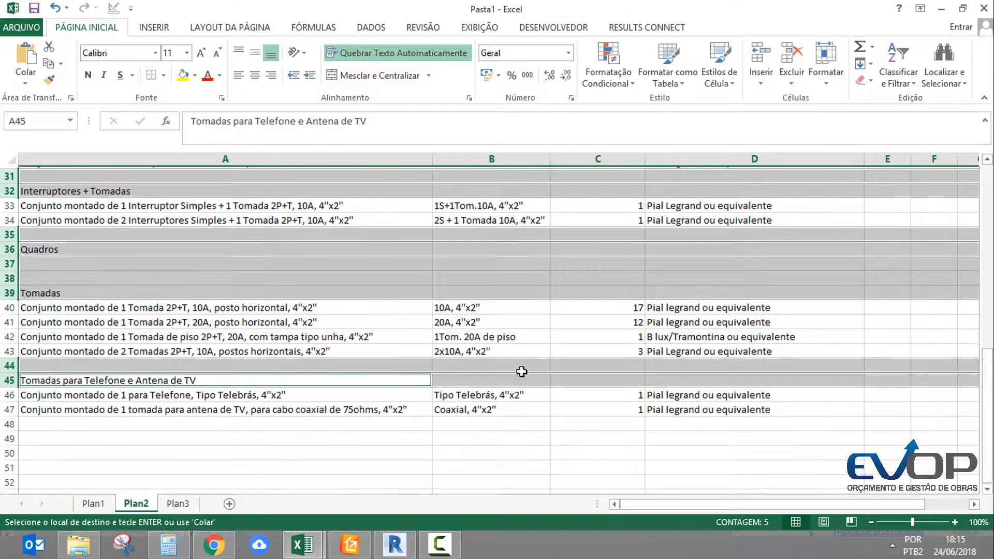
scroll(628, 311, up, 2)
scroll(628, 273, up, 2)
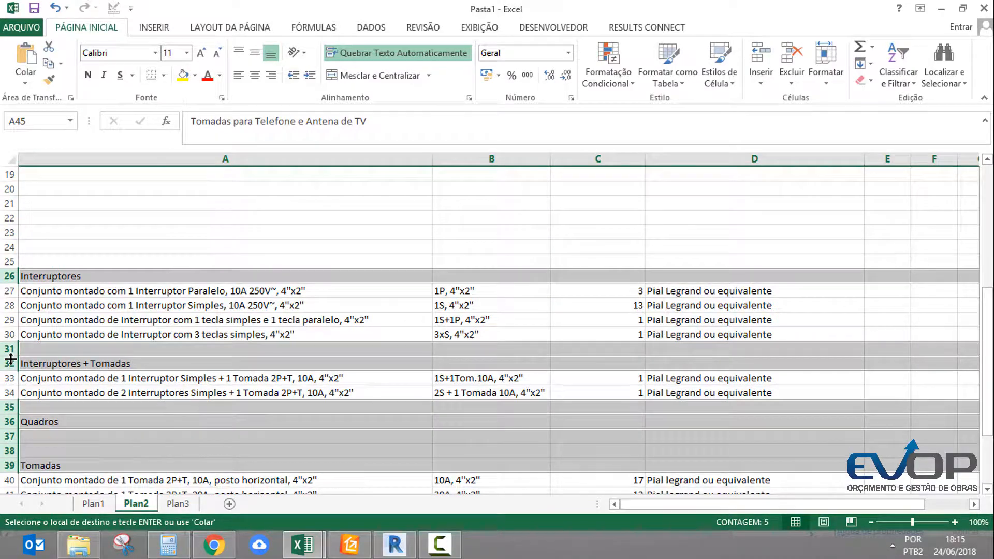
right_click(10, 359)
click(74, 263)
Move the switch and socket entries (A26:D37) from Plan2 to Plan1, starting at B22
scroll(225, 292, down, 4)
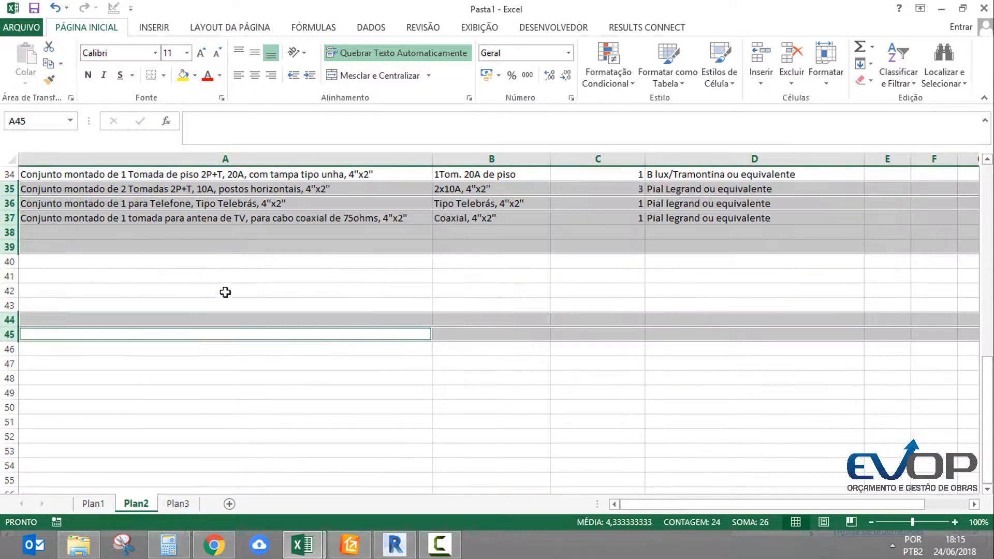
scroll(225, 293, up, 2)
click(253, 295)
scroll(253, 303, up, 2)
click(171, 234)
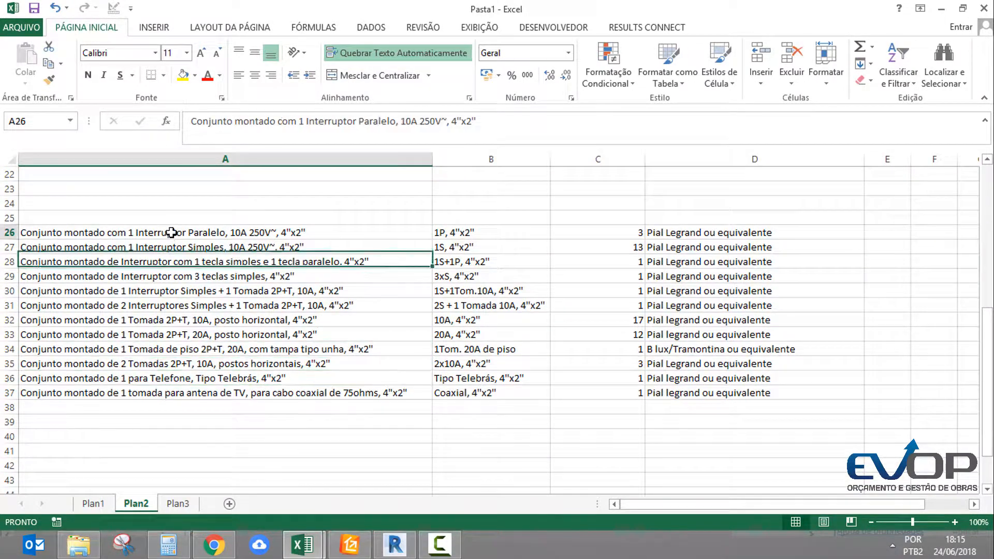
drag(171, 233, 680, 392)
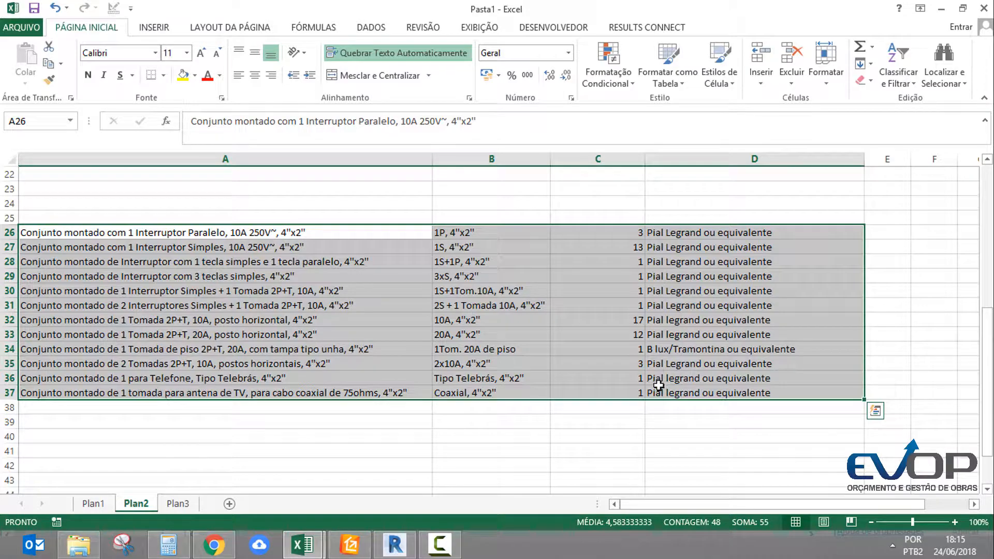
key(ctrl+x)
click(95, 504)
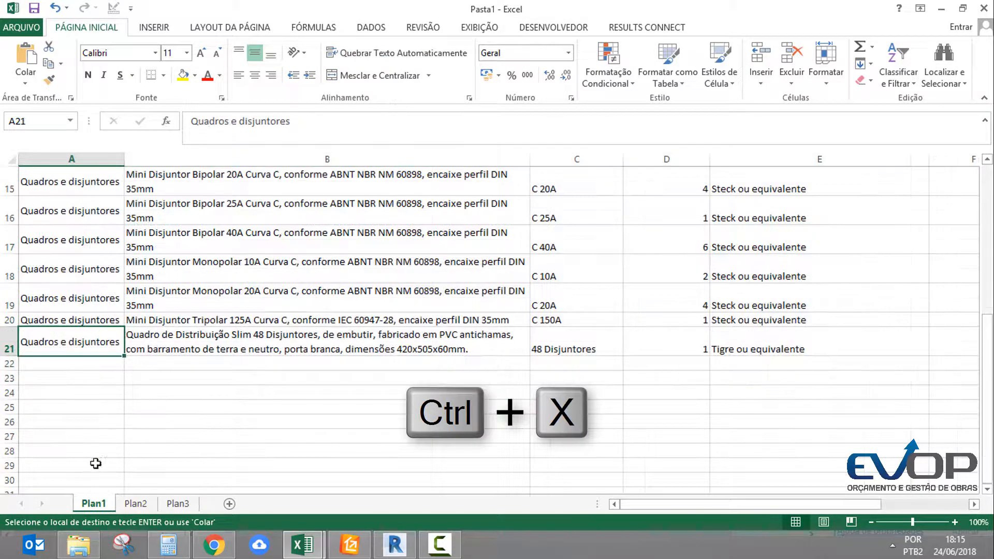
click(141, 364)
key(ctrl+v)
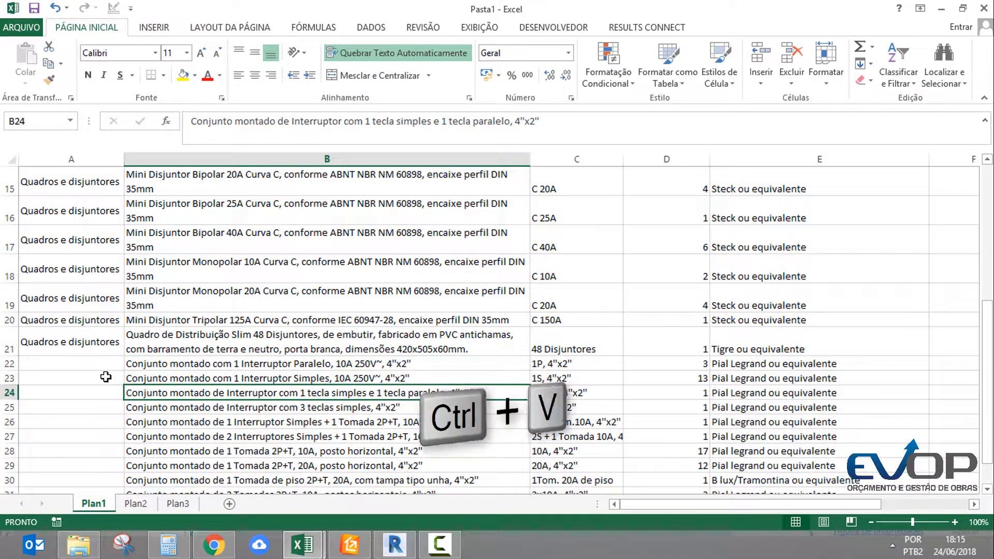
Enter the chapter Dispositivos in A22
click(87, 367)
text(Disposit)
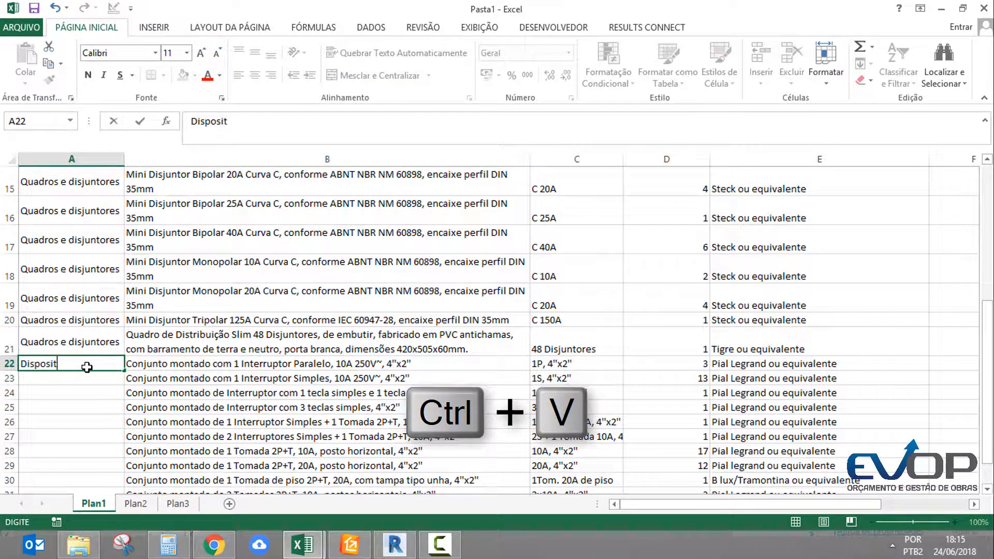
text(vos)
Replace the chapter in A22 with Tomadas e interruptores
click(86, 367)
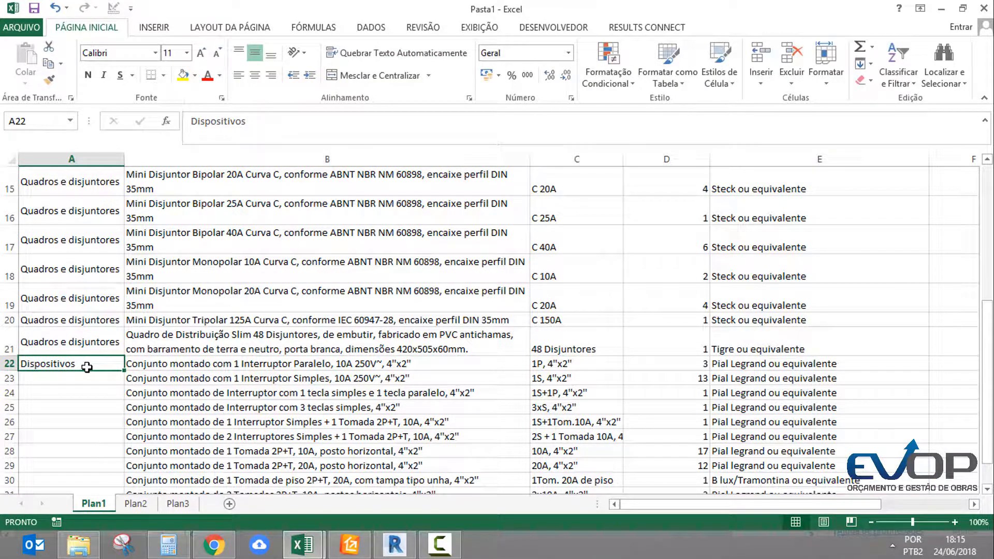
double_click(87, 367)
double_click(86, 367)
text(Tomadas e interruptor)
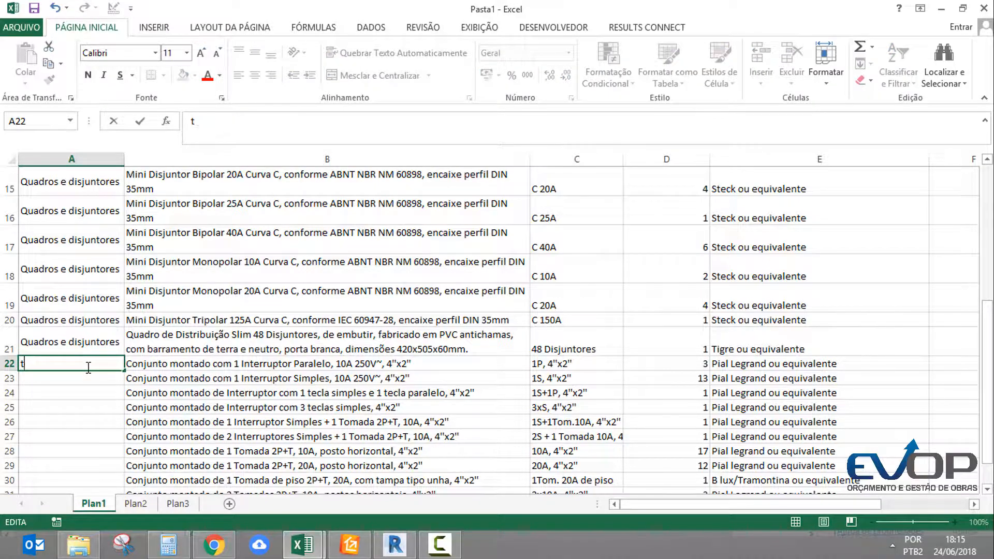
text(es)
key(Return)
Copy the chapter Tomadas e interruptores from A22 down to A23:A33, beside the remaining switch and socket rows
click(89, 367)
key(ctrl+c)
drag(89, 379, 93, 466)
key(ctrl+v)
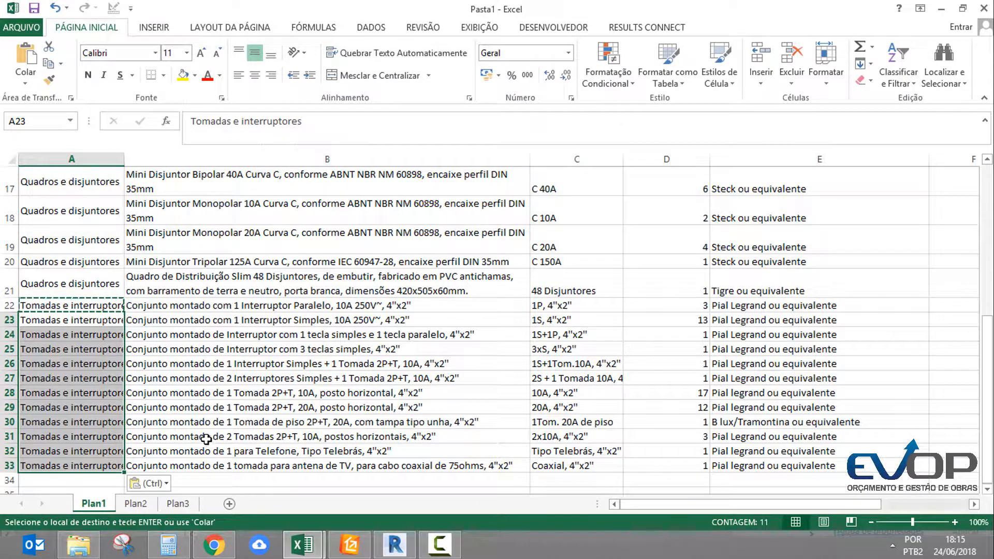
Copy the unit un from F9 down to F10:F33, covering all remaining list items
key(Escape)
click(320, 406)
scroll(668, 399, up, 5)
scroll(639, 399, right, 1)
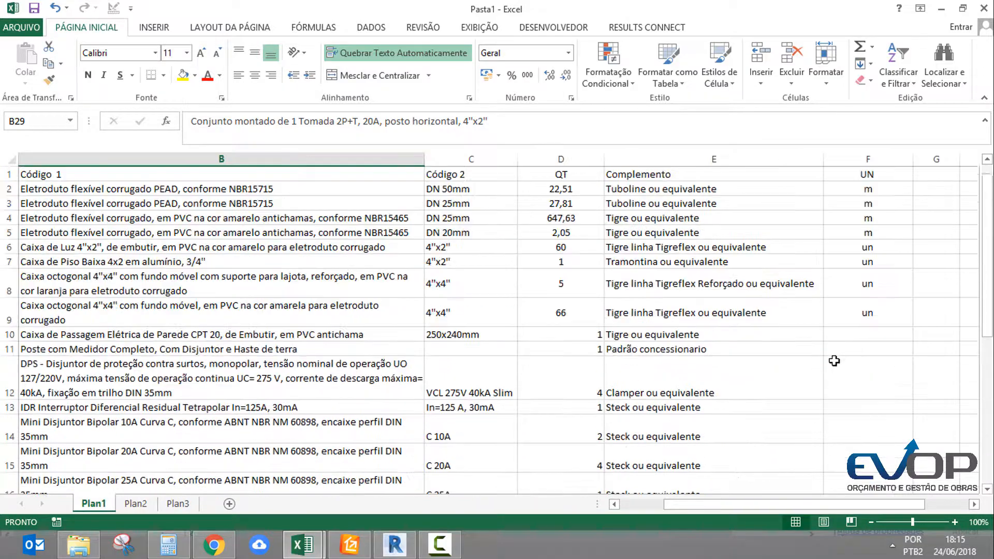
click(867, 313)
key(ctrl+c)
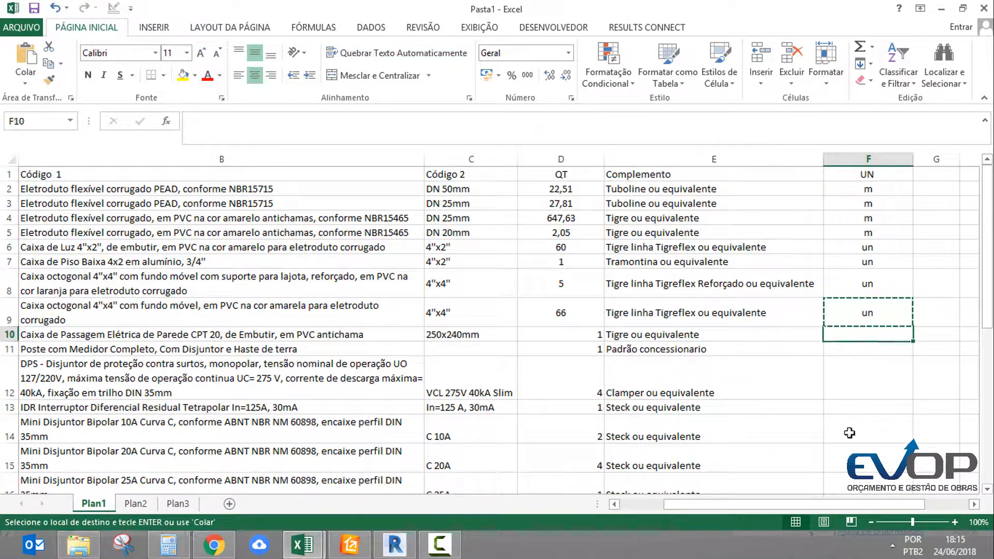
drag(866, 335, 876, 481)
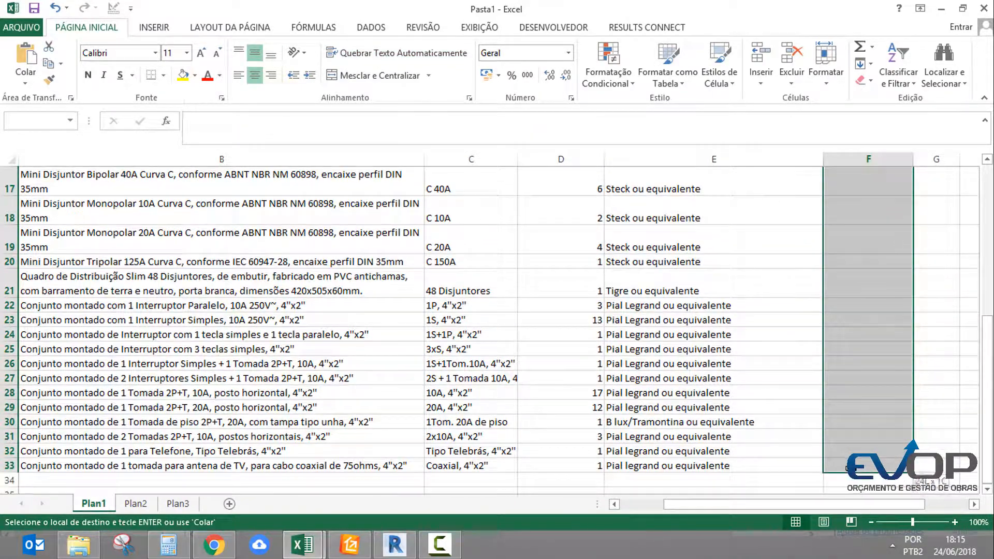
key(ctrl+v)
scroll(709, 312, up, 2)
key(Escape)
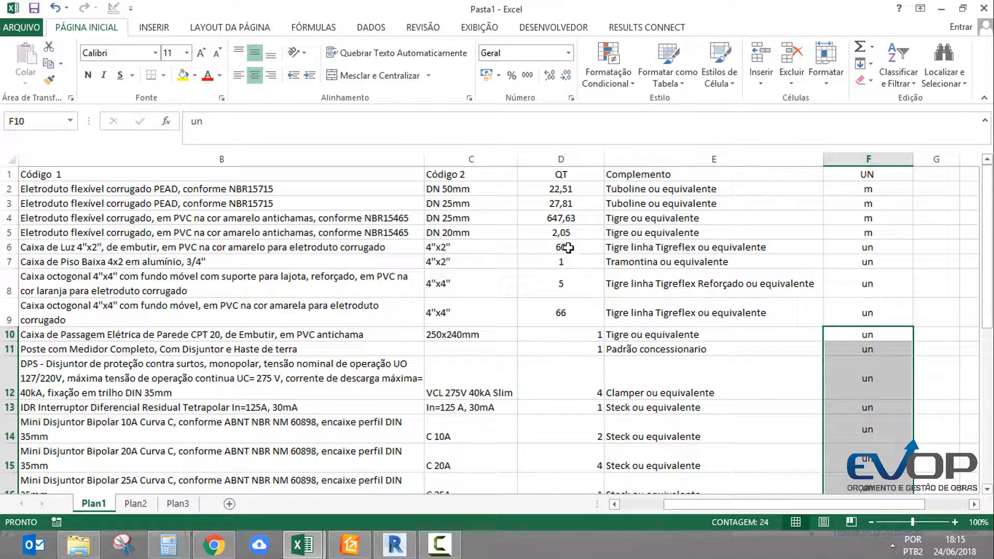
Center the QT column horizontally and middle-align all cells of Plan1 vertically
click(567, 154)
click(255, 76)
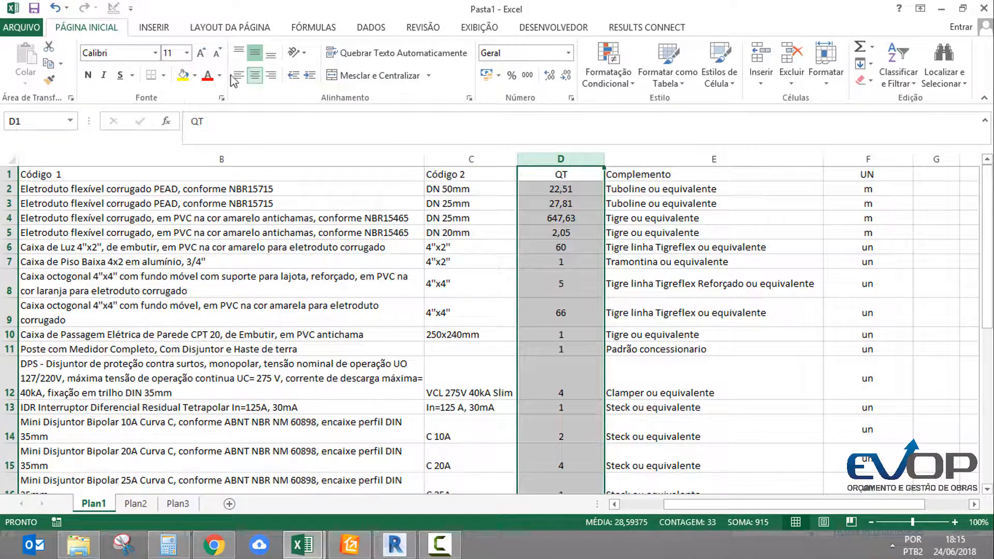
key(ctrl+a)
click(255, 52)
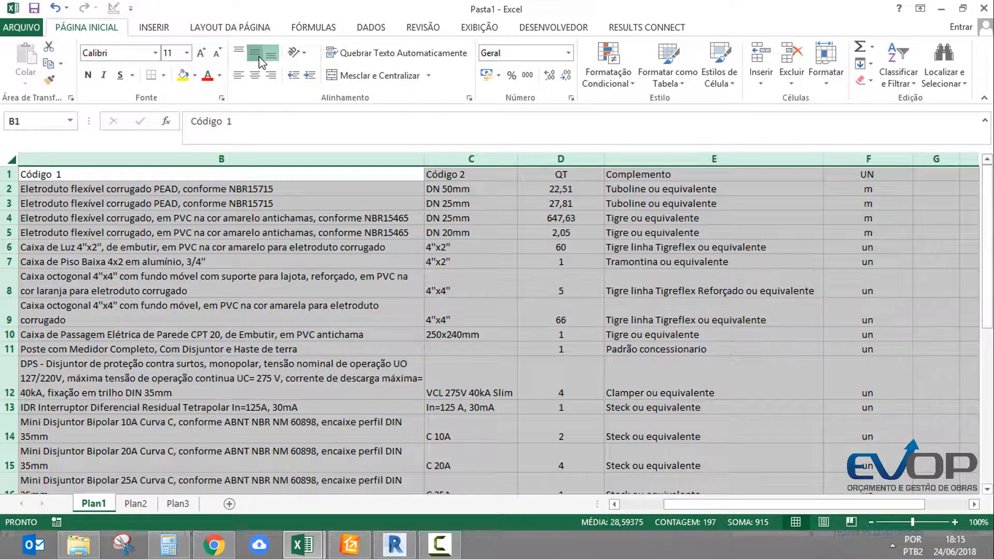
click(459, 263)
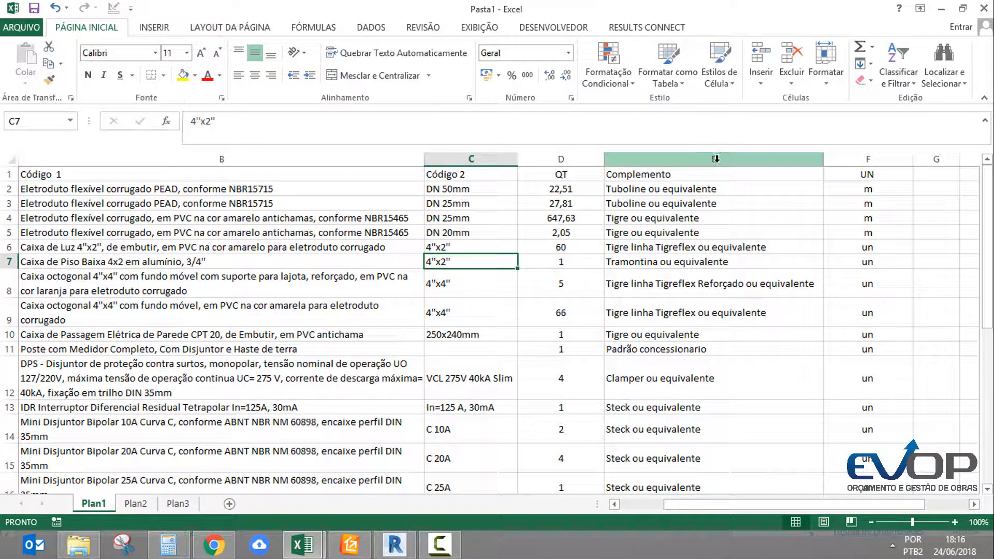
Move the UN column between the QT and Complemento columns
click(655, 161)
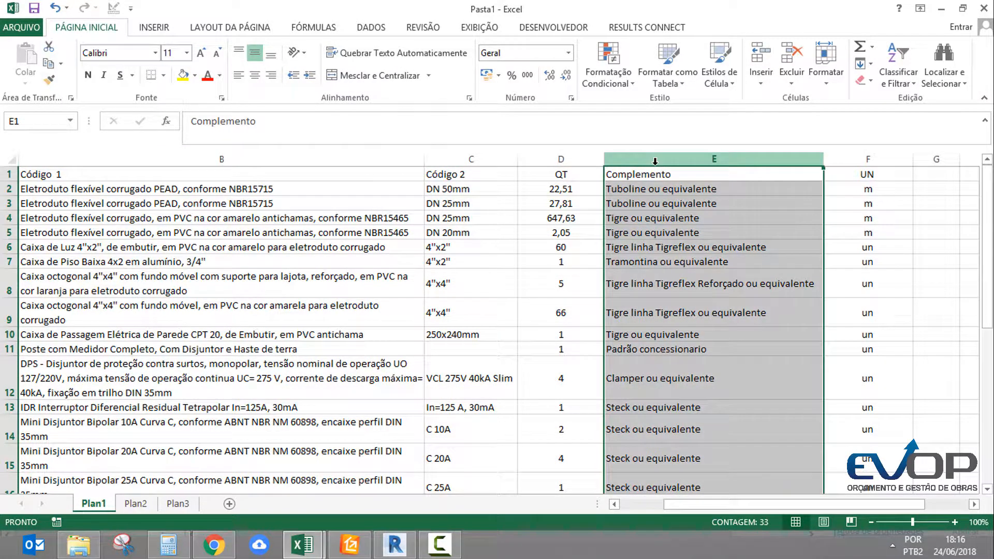
right_click(655, 161)
click(712, 267)
click(945, 159)
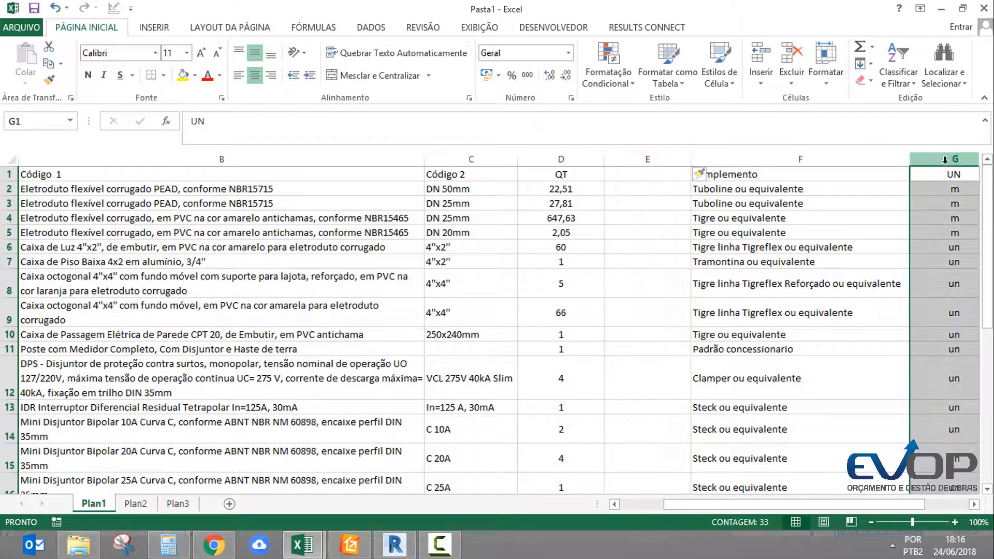
scroll(835, 151, right, 2)
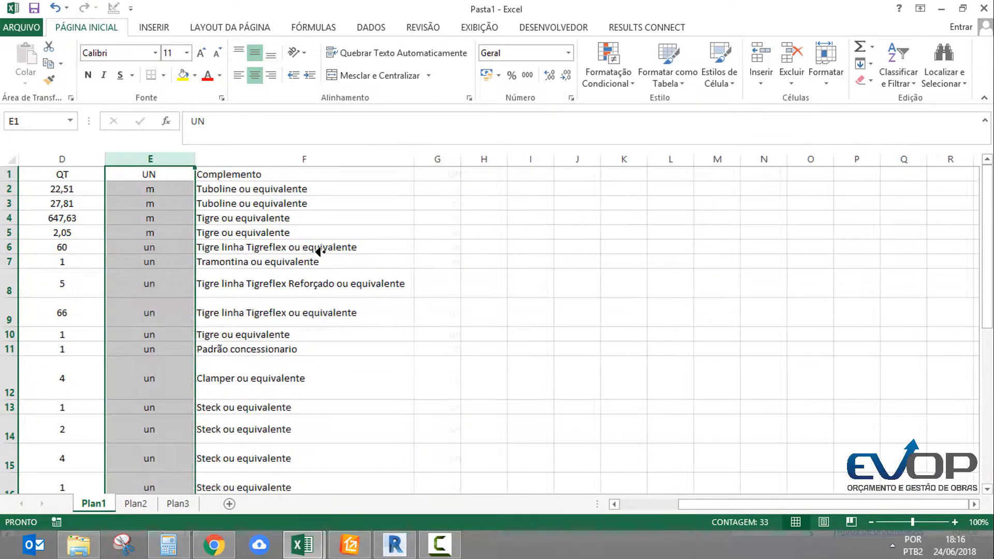
scroll(318, 250, left, 3)
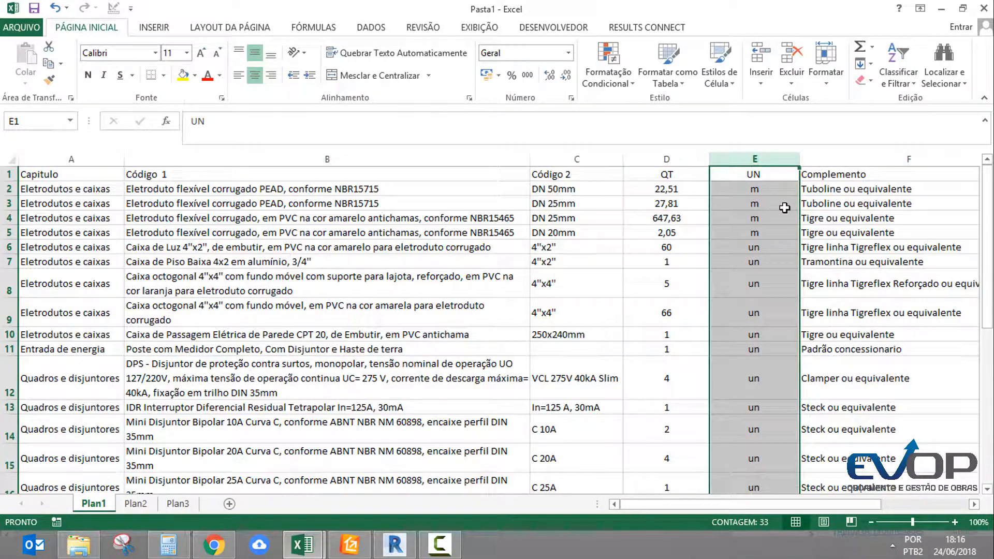
Review the column order on Plan1, checking each item's description, quantity, unit and complement
click(855, 158)
click(752, 193)
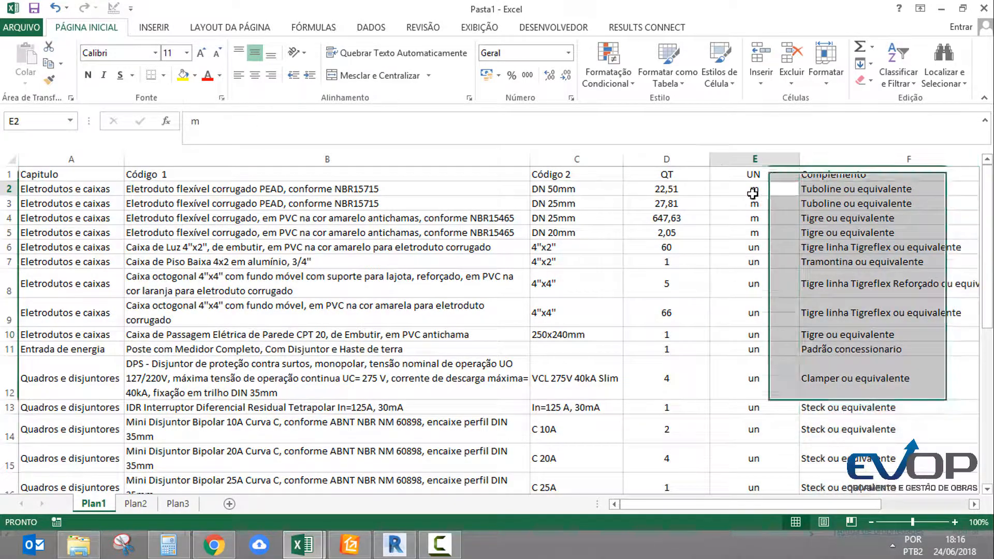
click(748, 161)
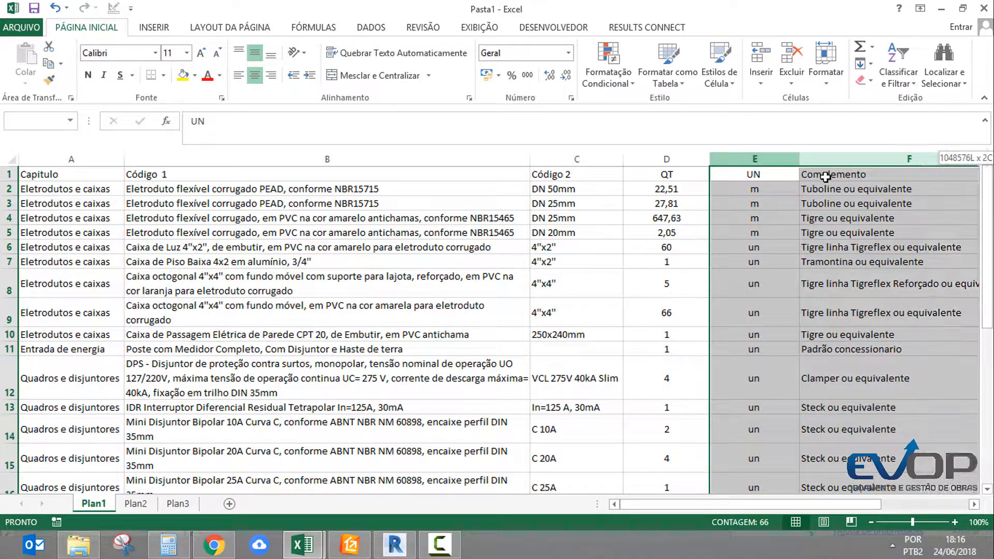
drag(778, 290, 744, 458)
click(748, 441)
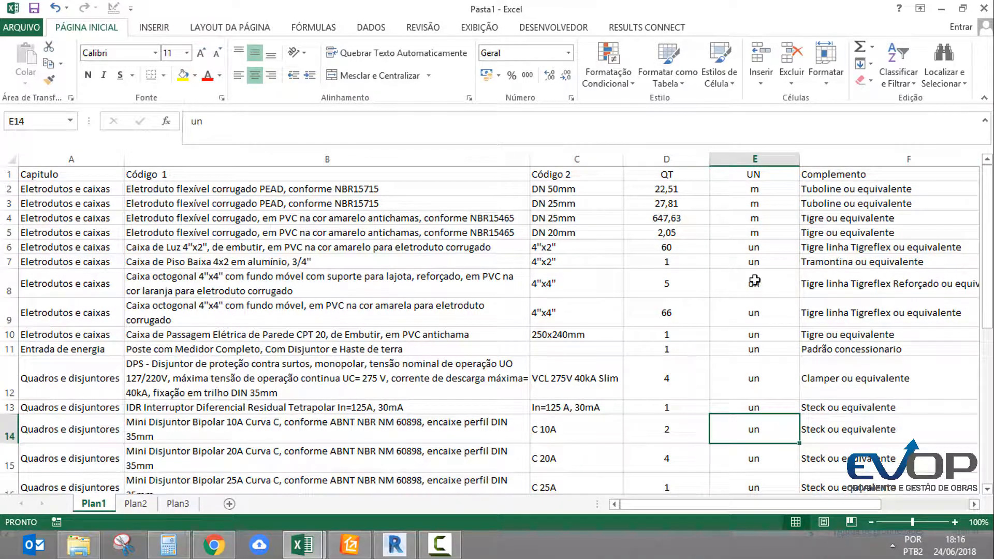
click(234, 191)
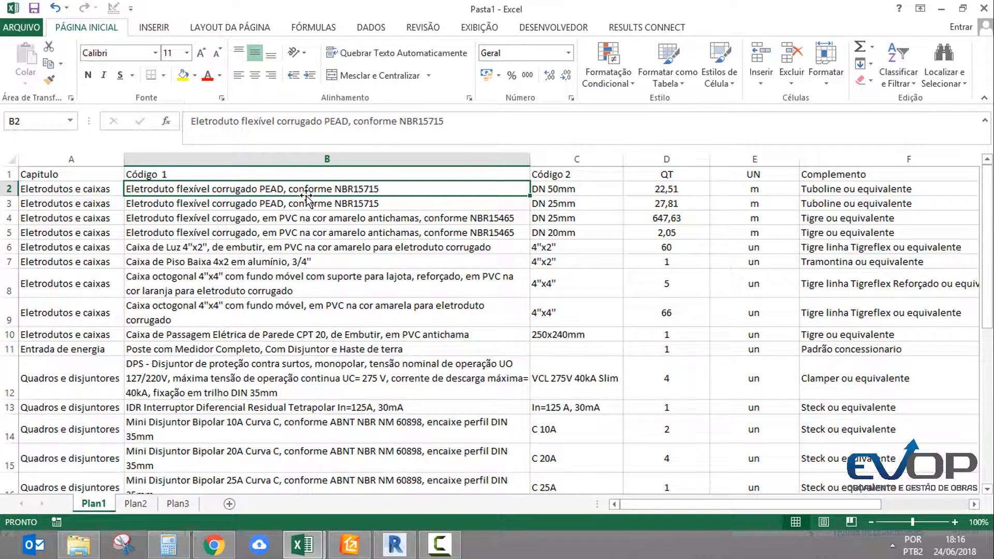
click(677, 189)
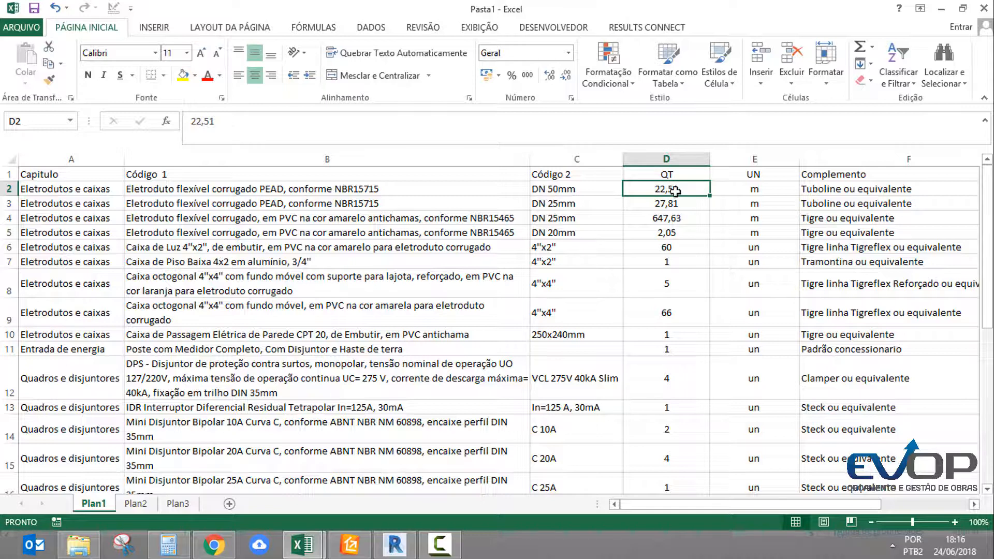
click(765, 202)
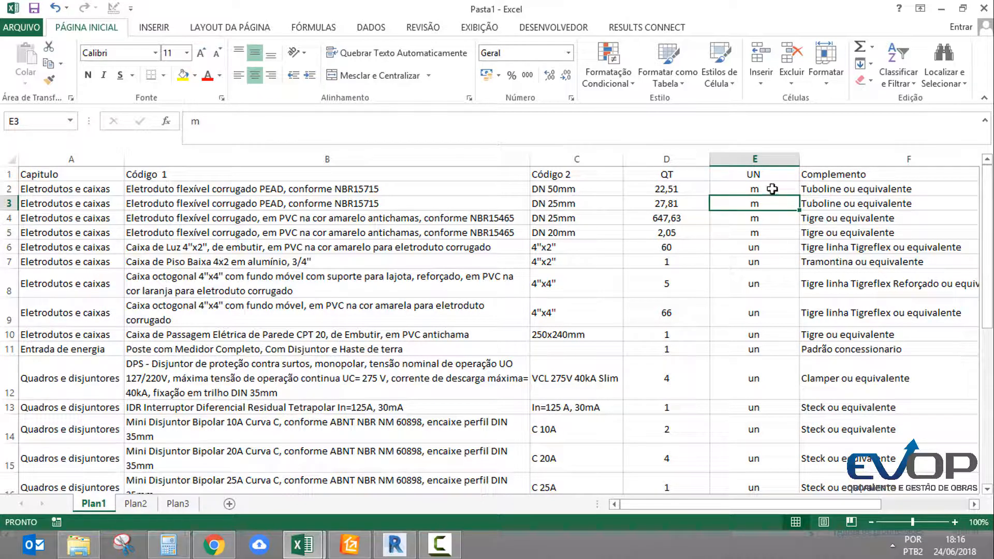
click(772, 190)
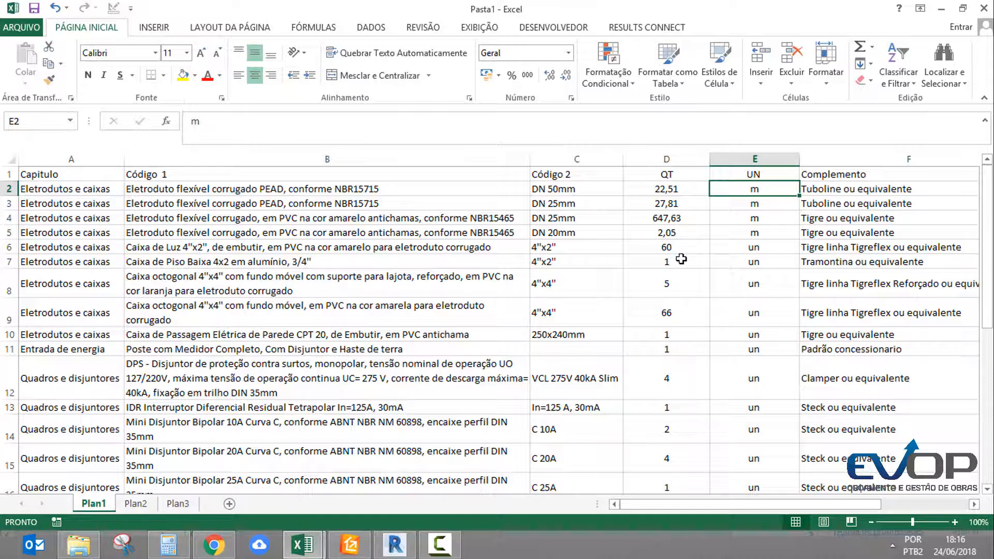
click(668, 189)
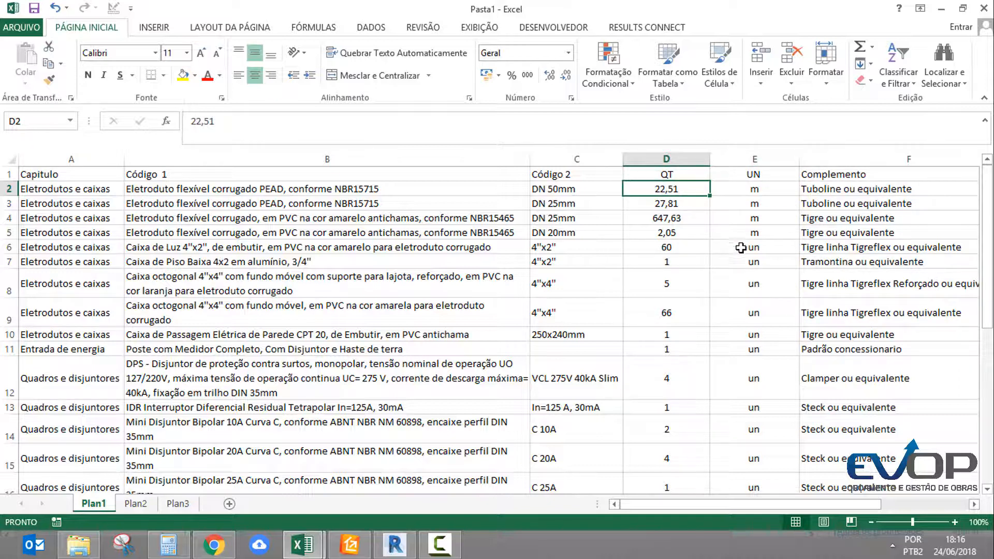
Autofit the width of the Capitulo column to its longest chapter name
click(96, 173)
scroll(121, 155, down, 6)
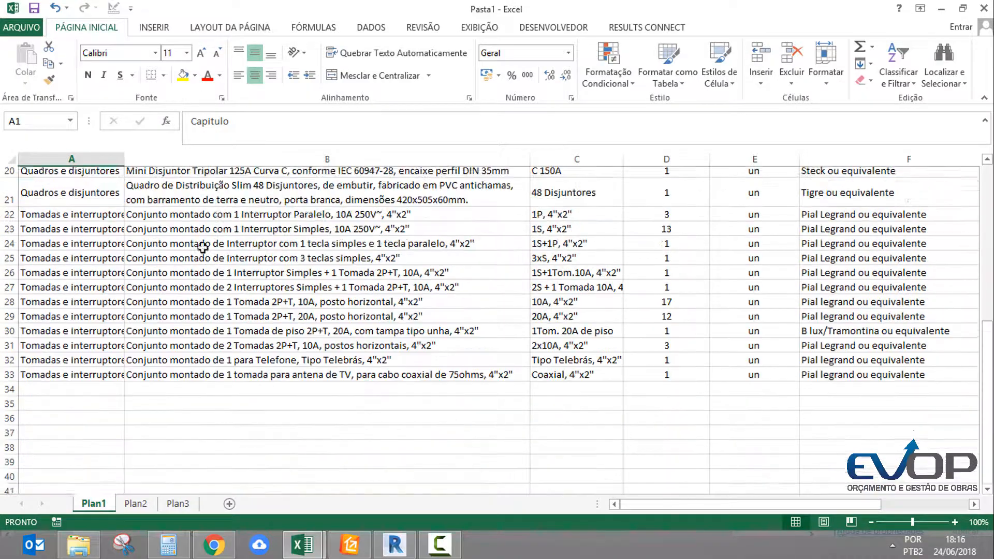
scroll(124, 158, up, 2)
double_click(124, 159)
click(222, 263)
scroll(223, 264, up, 4)
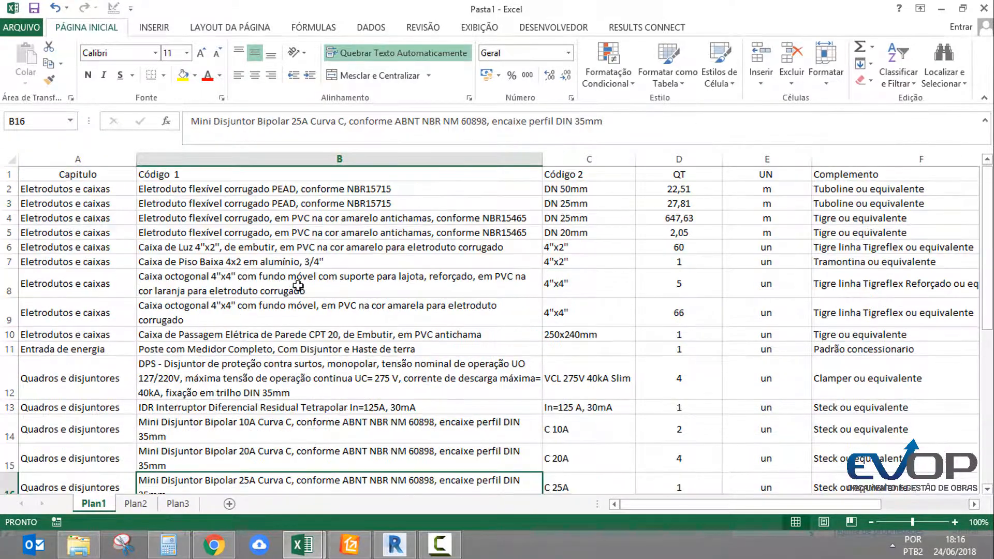
Review the complete list on Plan1, including its chapter, code 1, code 2 and quantity columns
click(414, 261)
scroll(810, 226, down, 1)
scroll(580, 357, down, 5)
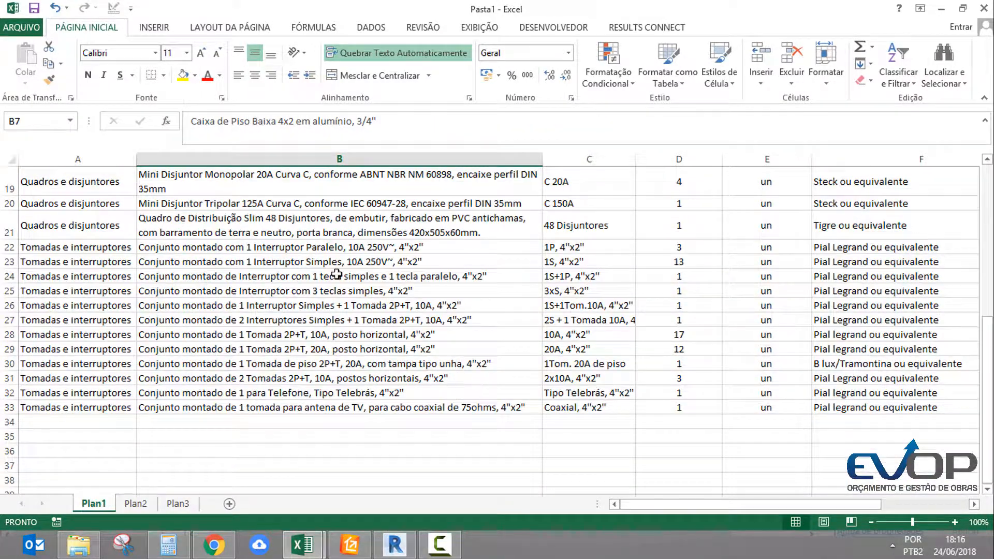
scroll(199, 311, up, 6)
drag(104, 177, 828, 499)
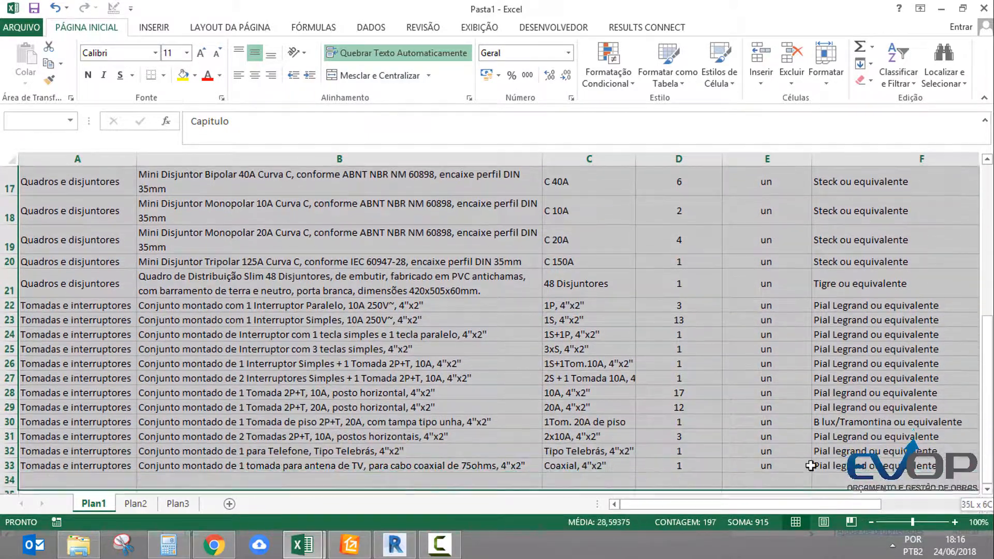
scroll(705, 394, up, 6)
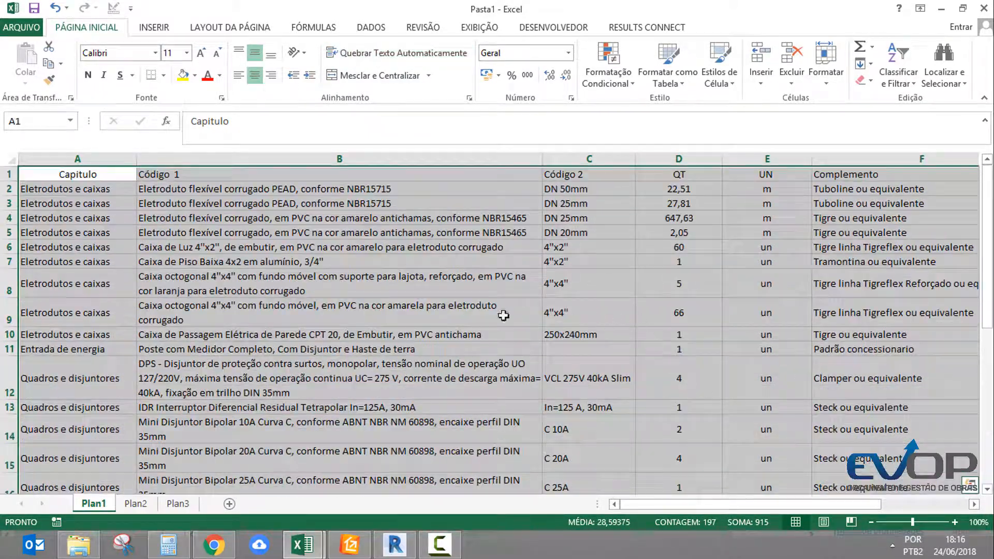
click(341, 280)
click(102, 176)
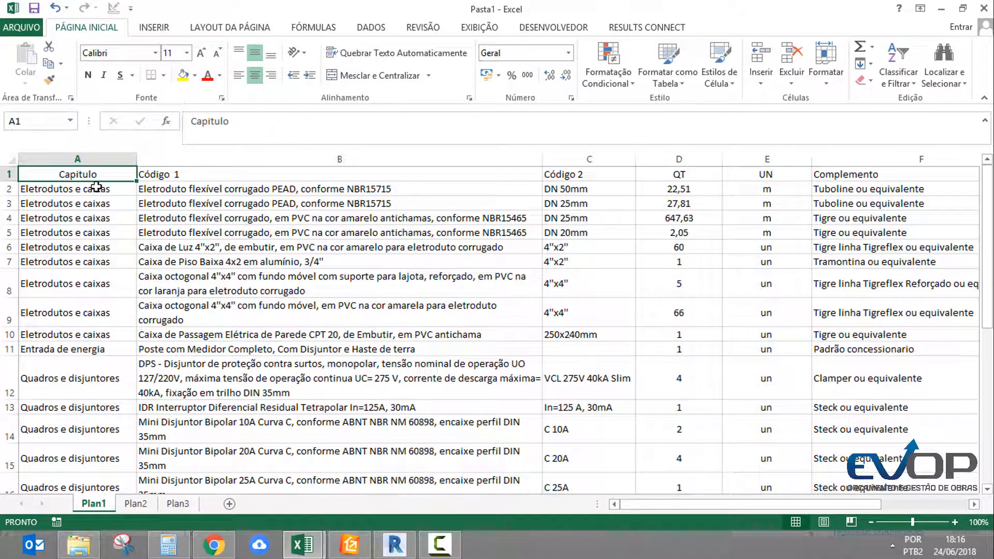
drag(98, 189, 232, 310)
click(231, 303)
drag(299, 174, 566, 218)
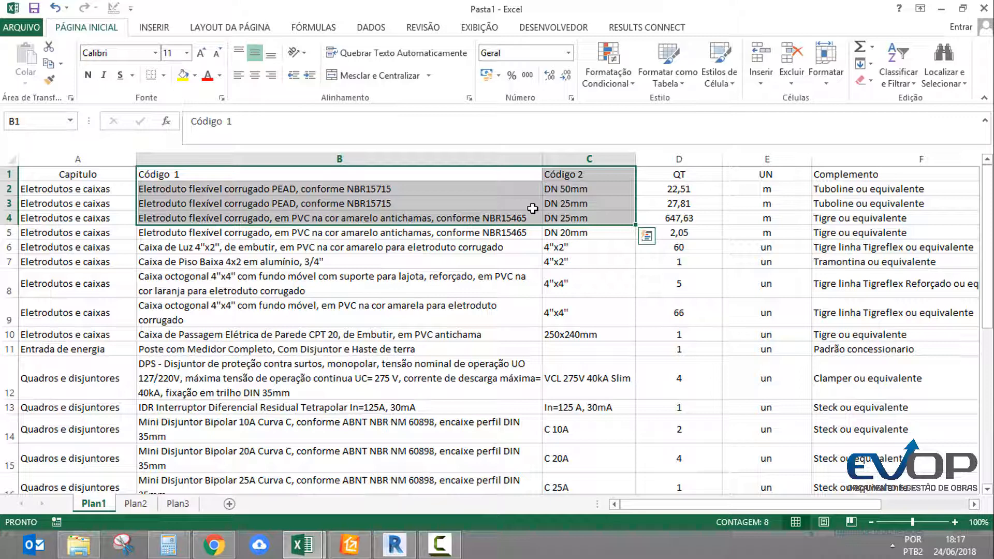
click(671, 192)
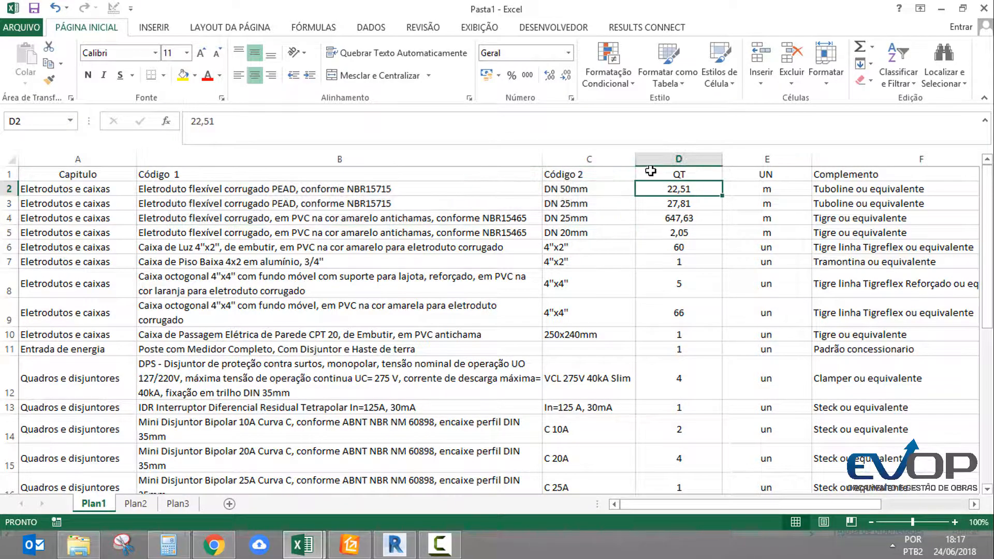
Save the workbook in the INTEGRAÇÃO REVIT folder as "Lista materiais projeto eletrico - Template Eletrica - " followed by the person's first name
click(34, 10)
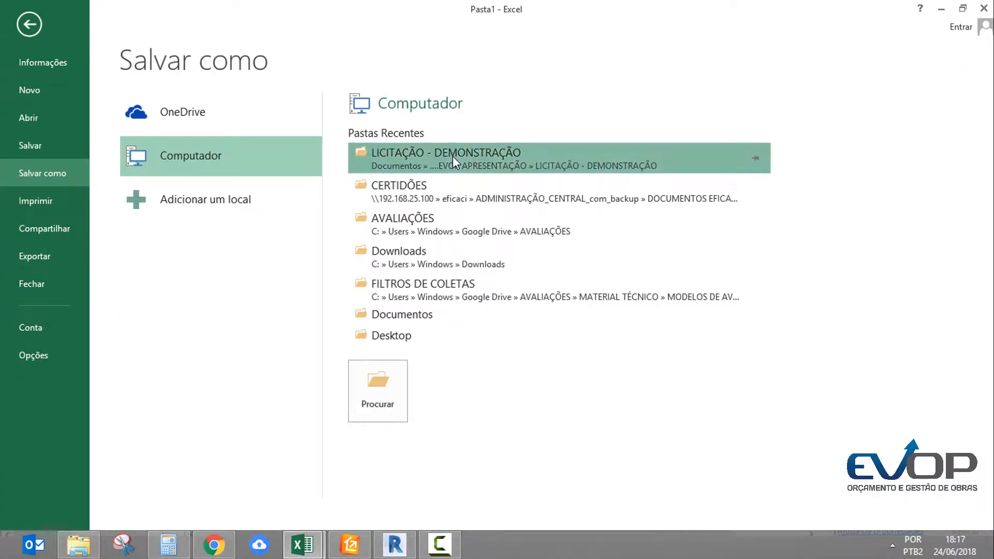
click(452, 156)
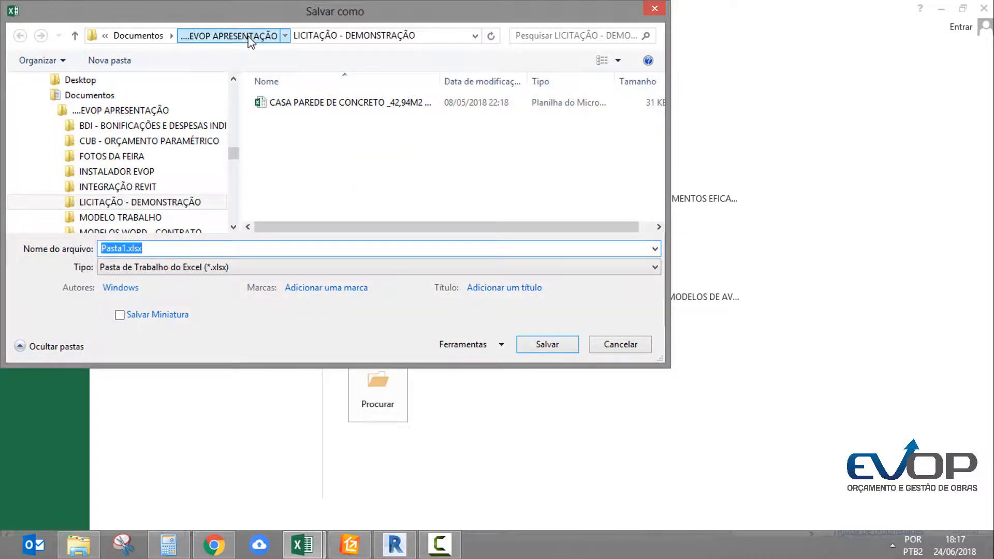
click(250, 38)
double_click(303, 163)
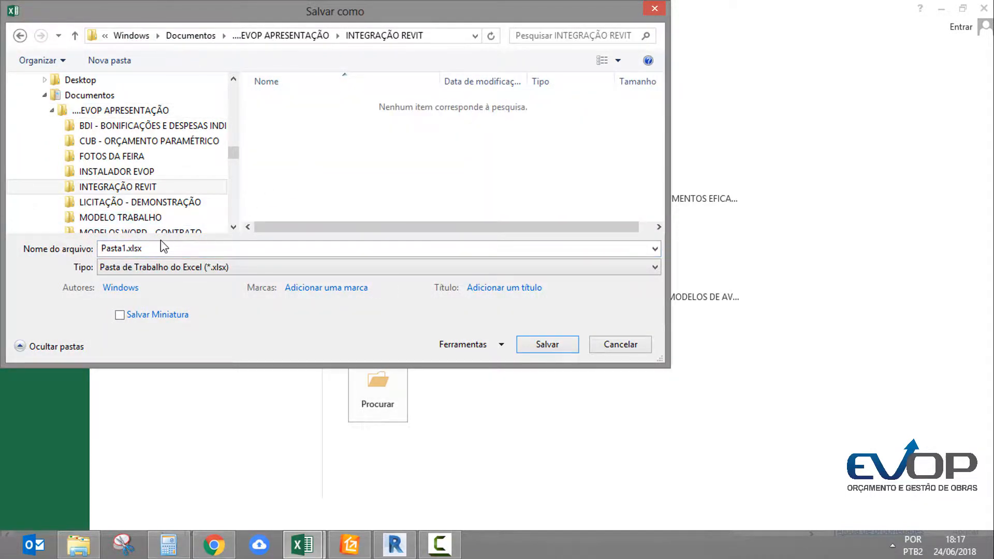
text(P)
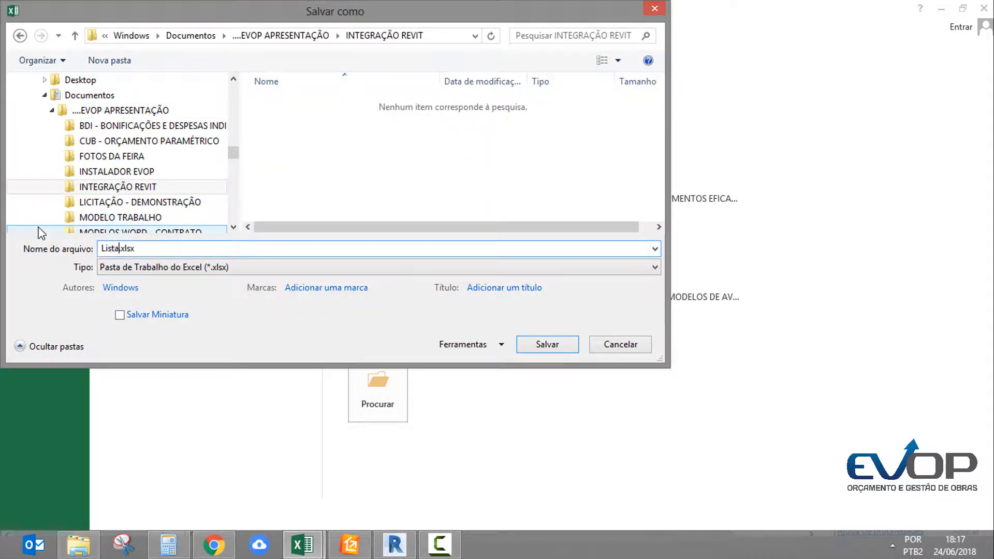
text(ista materiais projeto eletrico - Template)
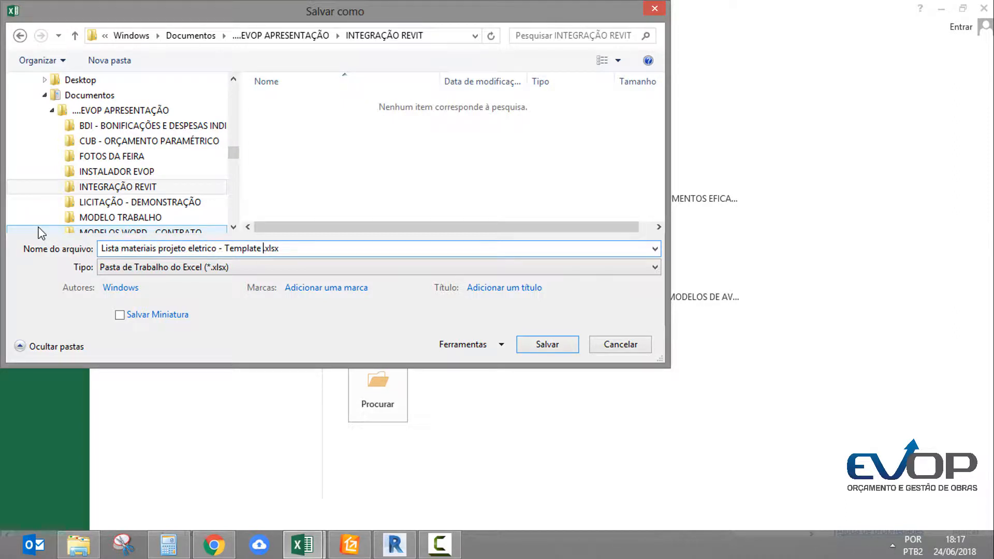
text( Eletrica - Thiago)
key(Return)
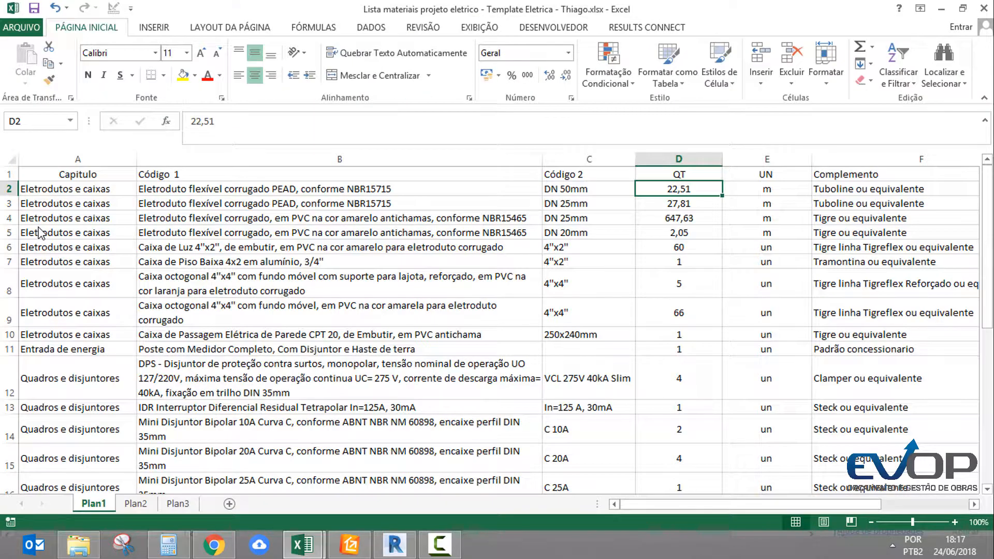
Switch to the Autodesk Revit 2018 window
click(211, 207)
scroll(254, 296, down, 2)
scroll(322, 289, up, 2)
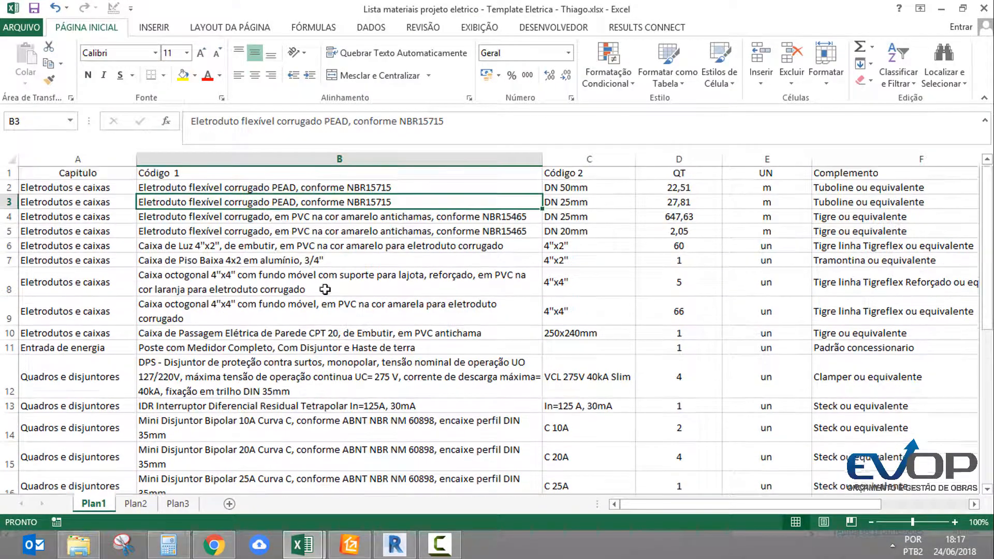
mouse_move(361, 537)
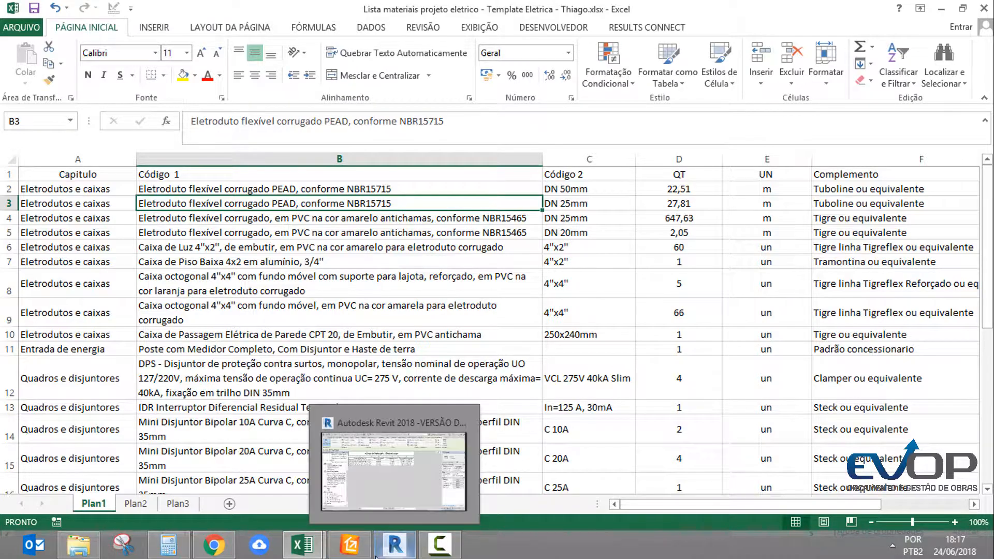